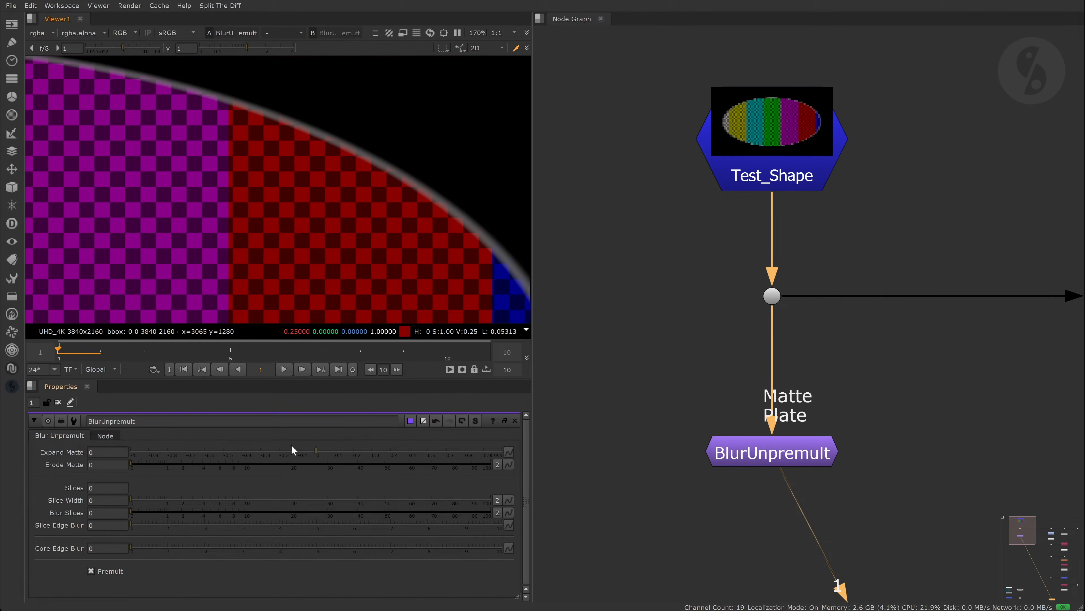
- Set BlurUnpremult's Expand Matte to 0.6 and view the Premult12 result
{"action": "left_click_drag", "start_coordinate": [317, 450], "coordinate": [407, 448]}
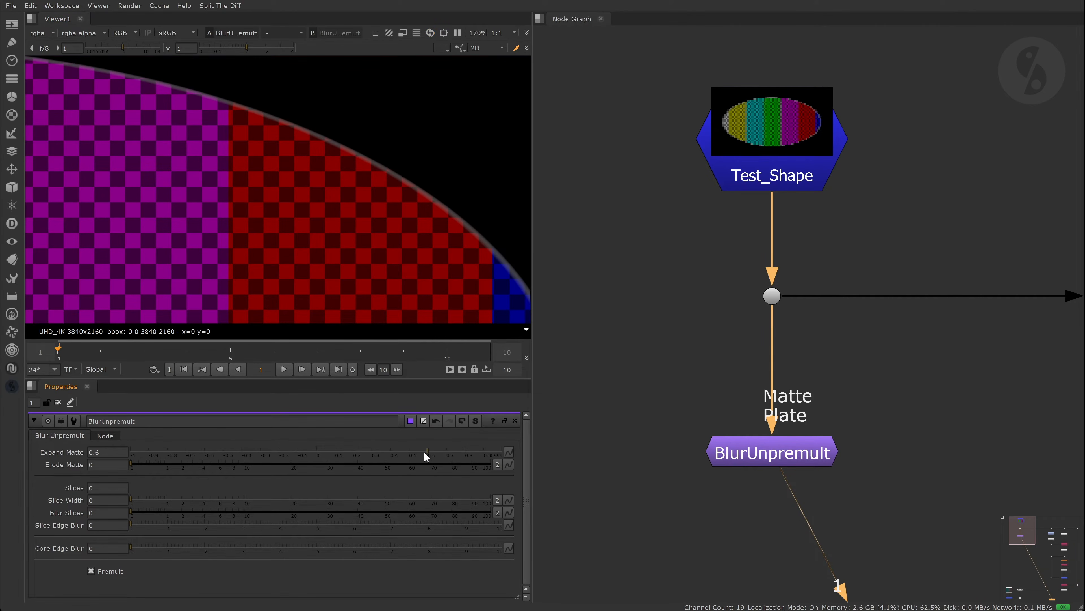
{"action": "scroll", "coordinate": [848, 357], "scroll_direction": "down", "scroll_amount": 5}
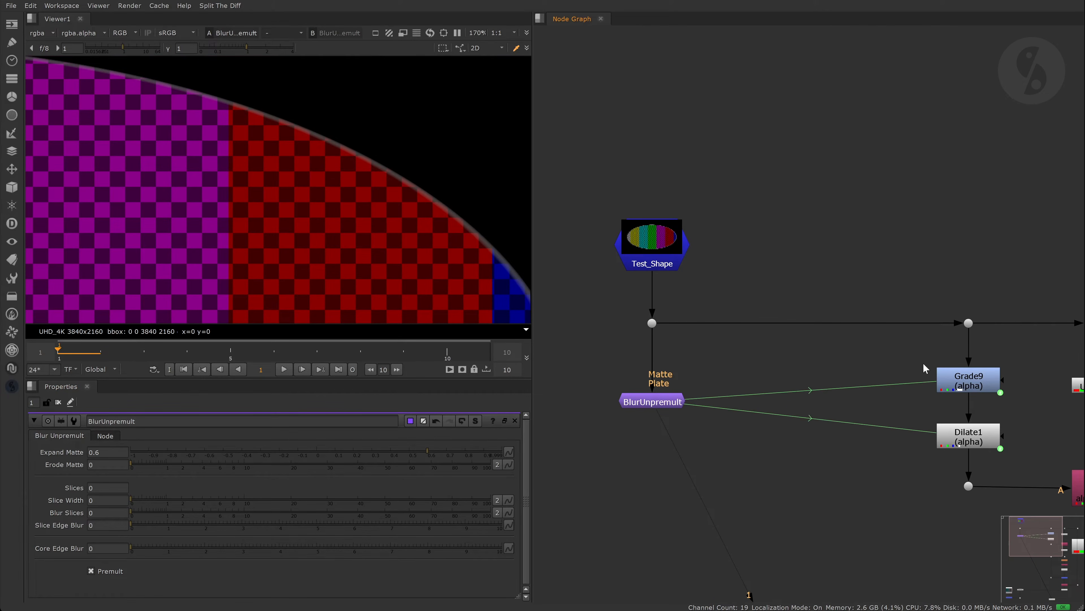
{"action": "middle_click_drag", "start_coordinate": [923, 369], "coordinate": [828, 354]}
{"action": "key", "text": "alt+e"}
{"action": "left_click", "coordinate": [950, 540]}
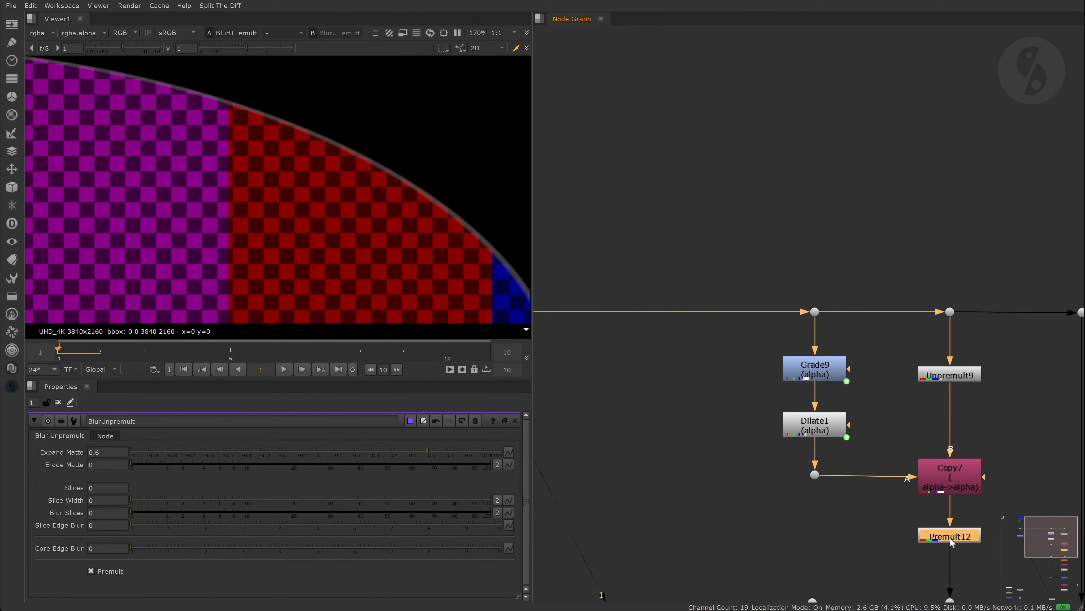
{"action": "key", "text": "1"}
{"action": "left_click", "coordinate": [693, 457]}
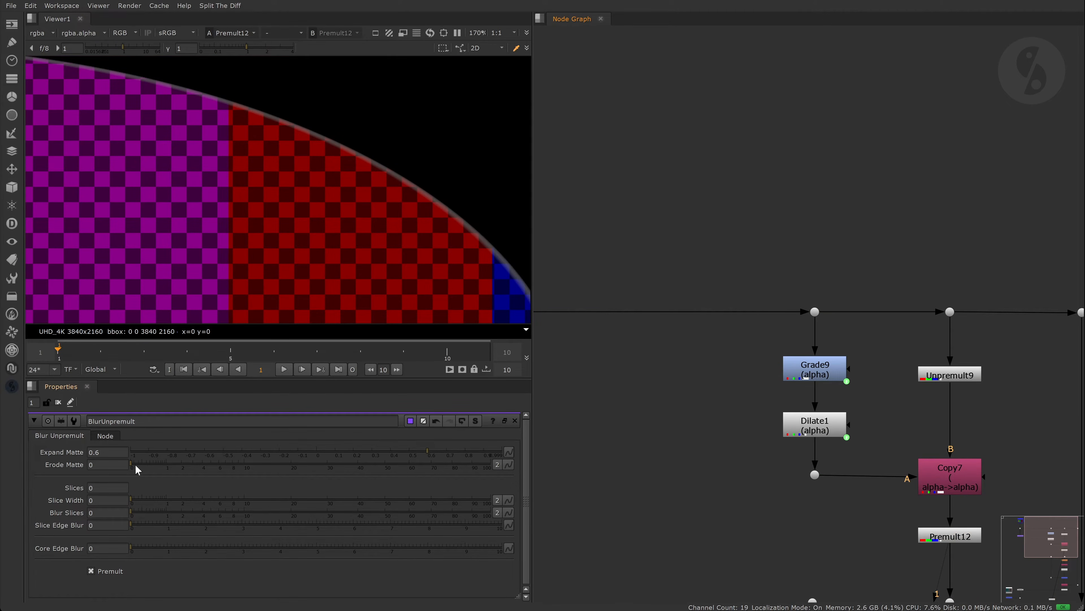
- Raise BlurUnpremult's Erode Matte to 8.9 to pull in the soft edge
{"action": "left_click_drag", "start_coordinate": [140, 468], "coordinate": [235, 463]}
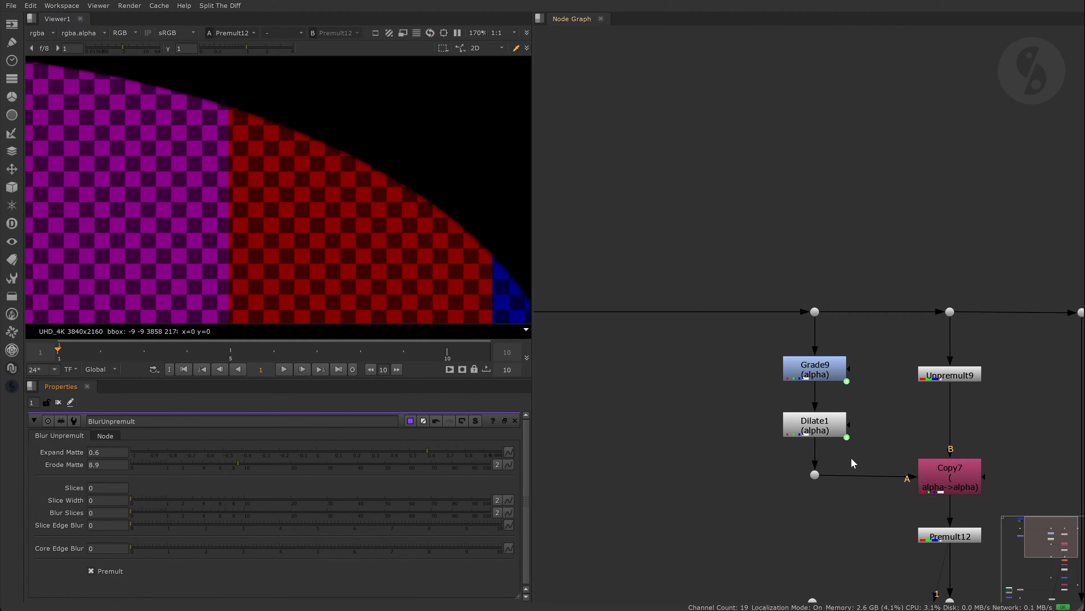
{"action": "middle_click_drag", "start_coordinate": [813, 489], "coordinate": [728, 382]}
{"action": "middle_click_drag", "start_coordinate": [901, 515], "coordinate": [843, 361]}
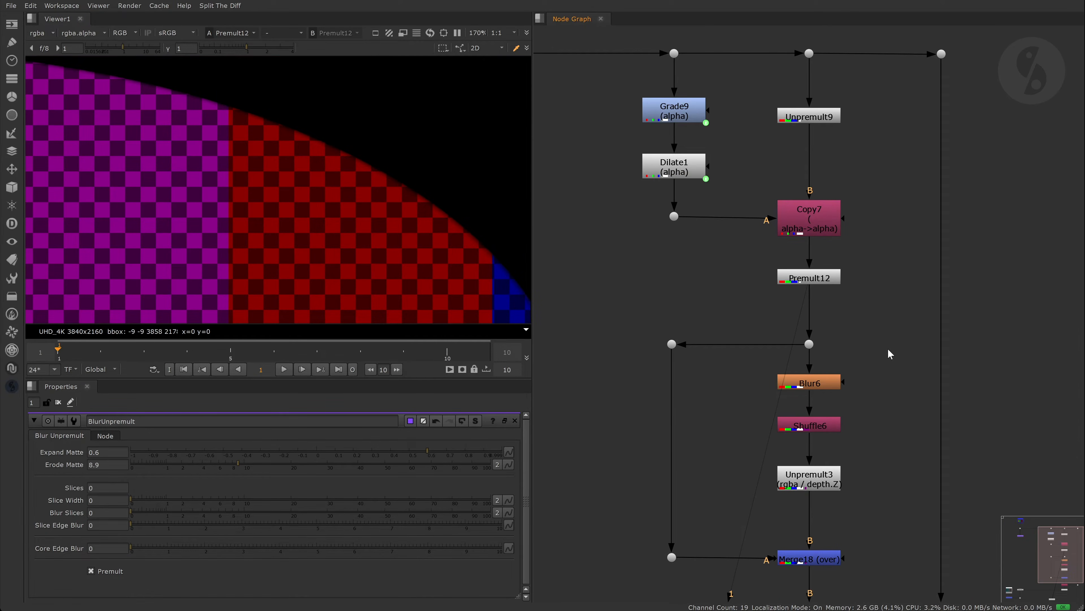
- View Blur6's output and set its gaussian blur size to 31.8
{"action": "double_click", "coordinate": [828, 385]}
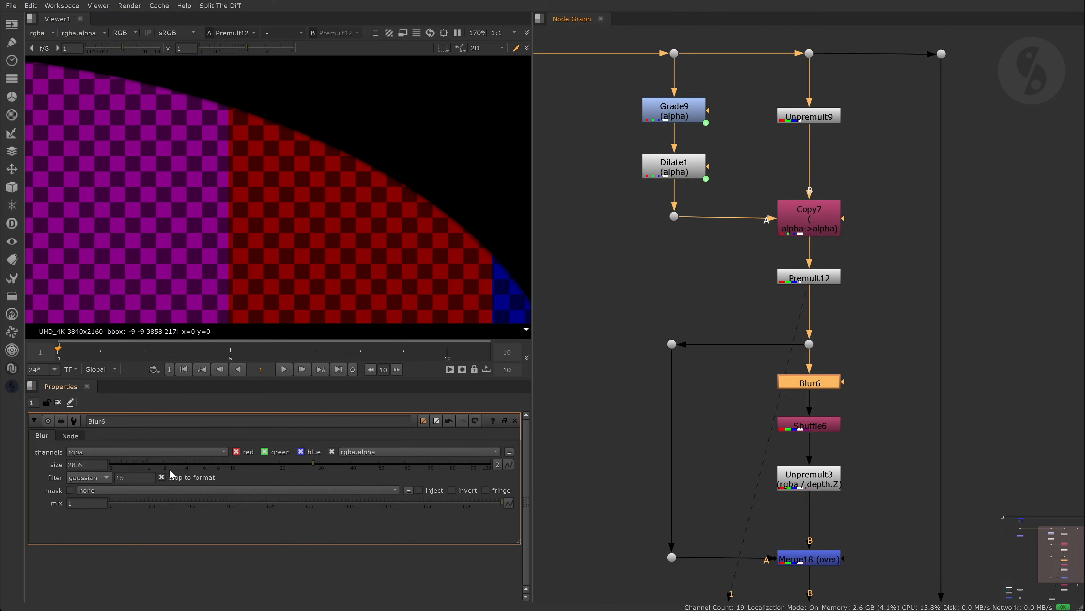
{"action": "key", "text": "1"}
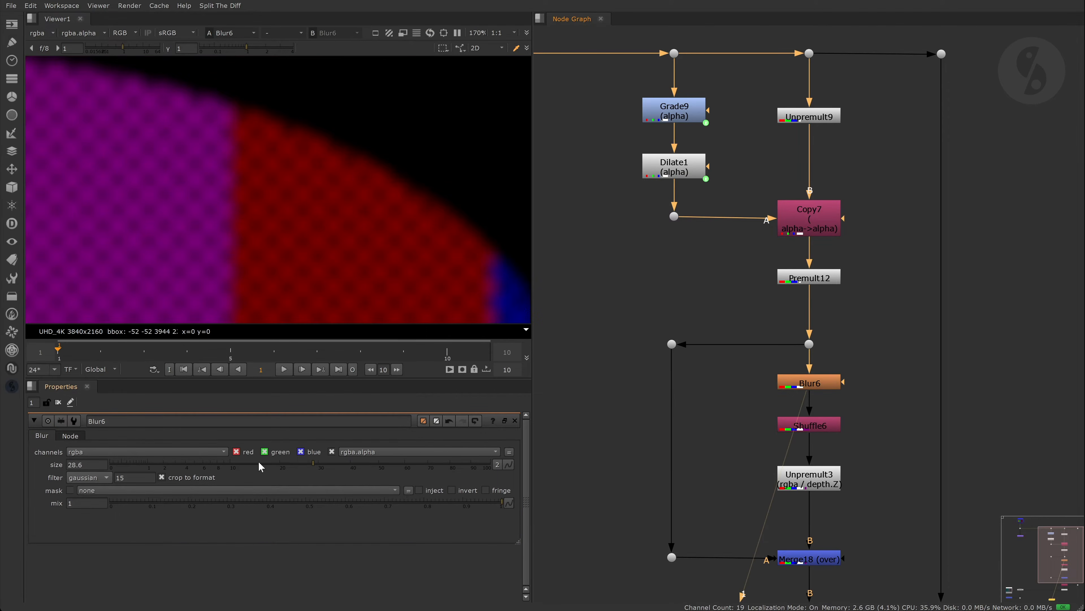
{"action": "mouse_move", "coordinate": [312, 464]}
{"action": "left_mouse_down"}
{"action": "mouse_move", "coordinate": [244, 465]}
{"action": "mouse_move", "coordinate": [337, 468]}
{"action": "mouse_move", "coordinate": [259, 472]}
{"action": "mouse_move", "coordinate": [326, 471]}
{"action": "left_mouse_up"}
{"action": "left_click", "coordinate": [895, 447]}
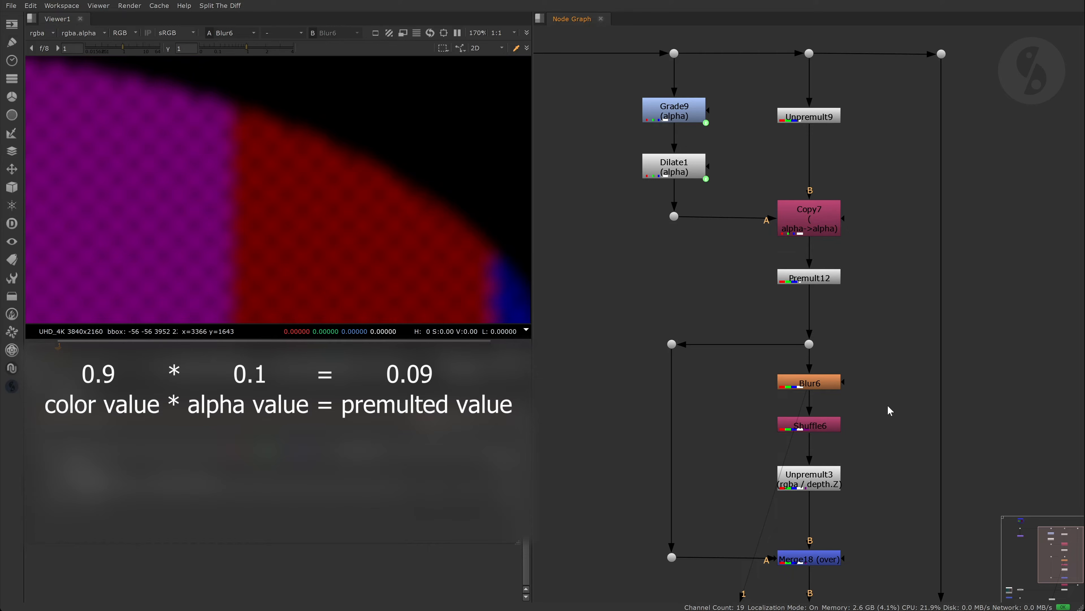
- View the Unpremult3 output in the viewer
{"action": "left_click", "coordinate": [827, 485]}
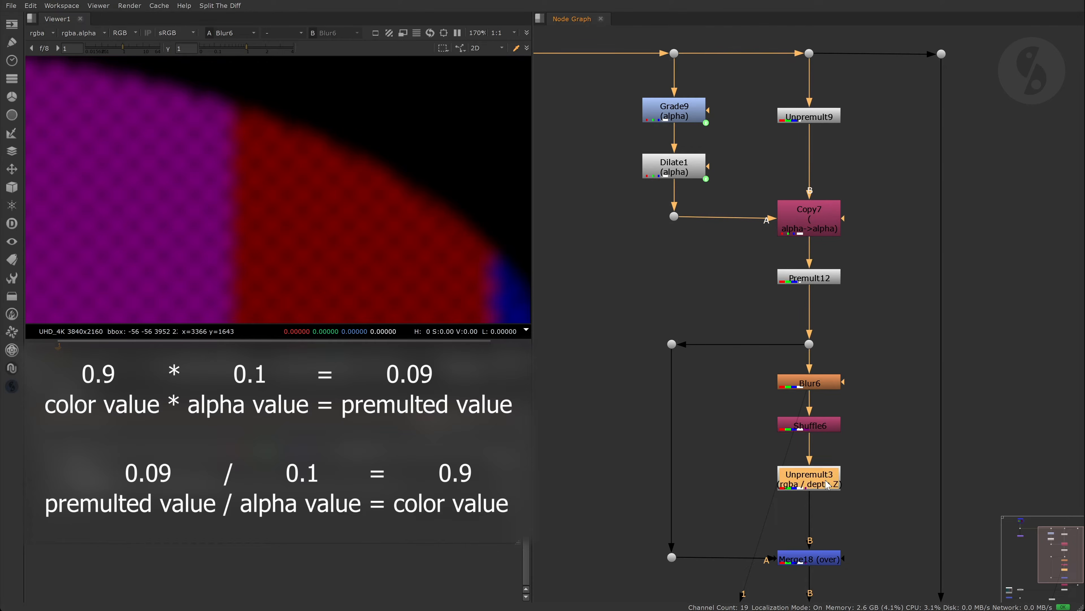
{"action": "key", "text": "1"}
{"action": "left_click", "coordinate": [888, 393]}
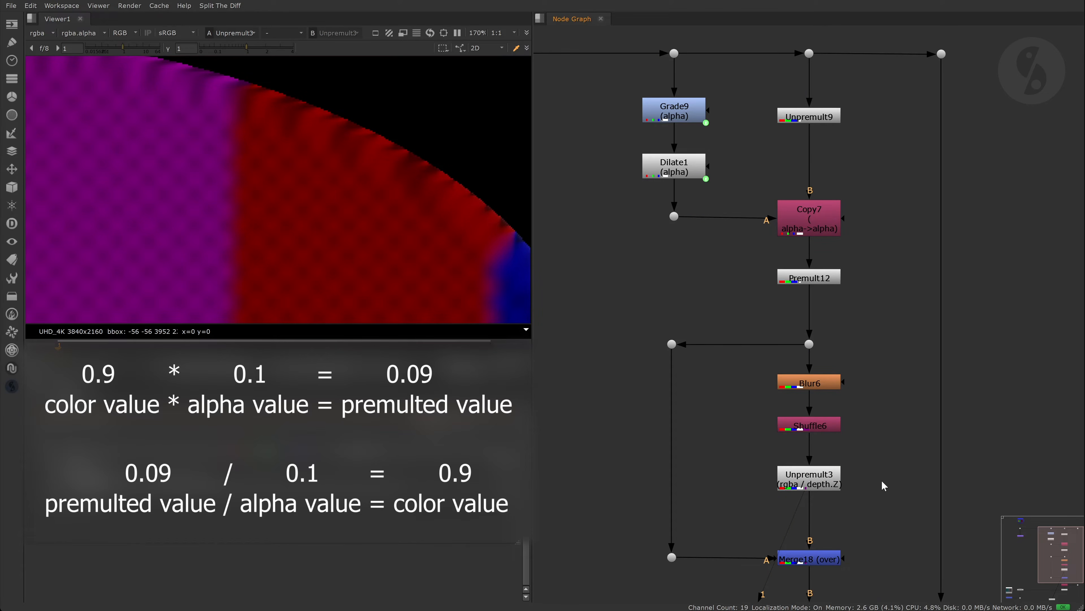
- View the Merge18 composite with colours spreading past the edge, then select Copy8
{"action": "middle_click_drag", "start_coordinate": [882, 475], "coordinate": [876, 386]}
{"action": "middle_click_drag", "start_coordinate": [871, 450], "coordinate": [861, 391]}
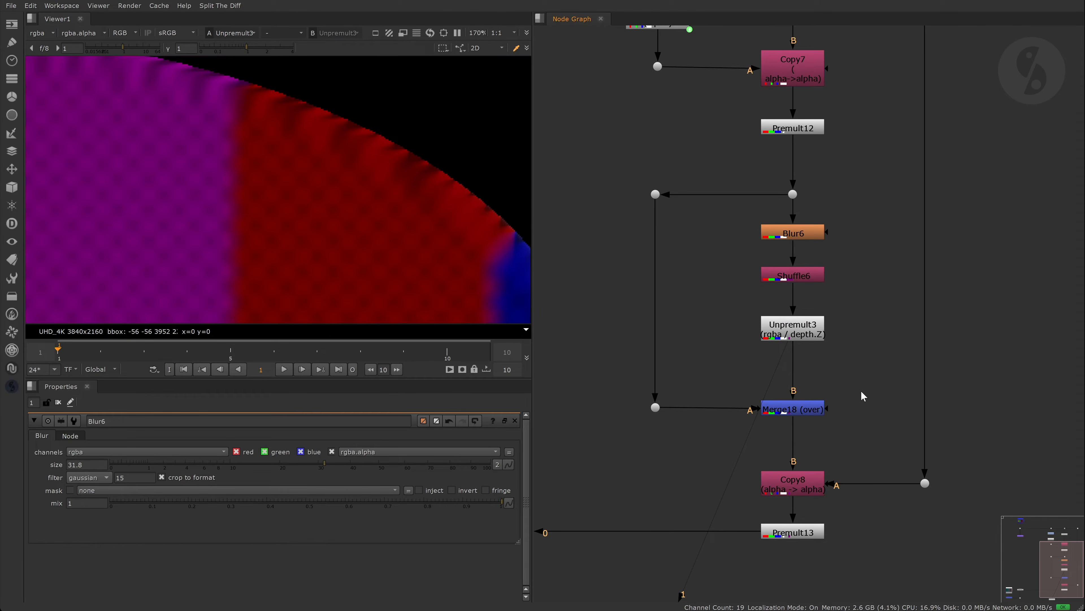
{"action": "left_click", "coordinate": [821, 412]}
{"action": "key", "text": "1"}
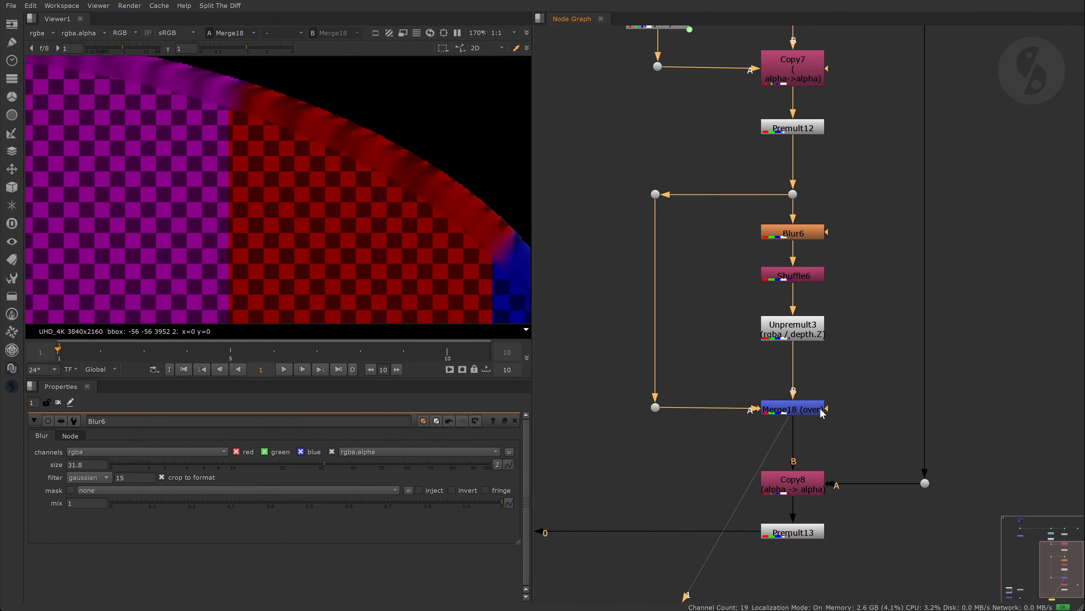
{"action": "left_click", "coordinate": [841, 340]}
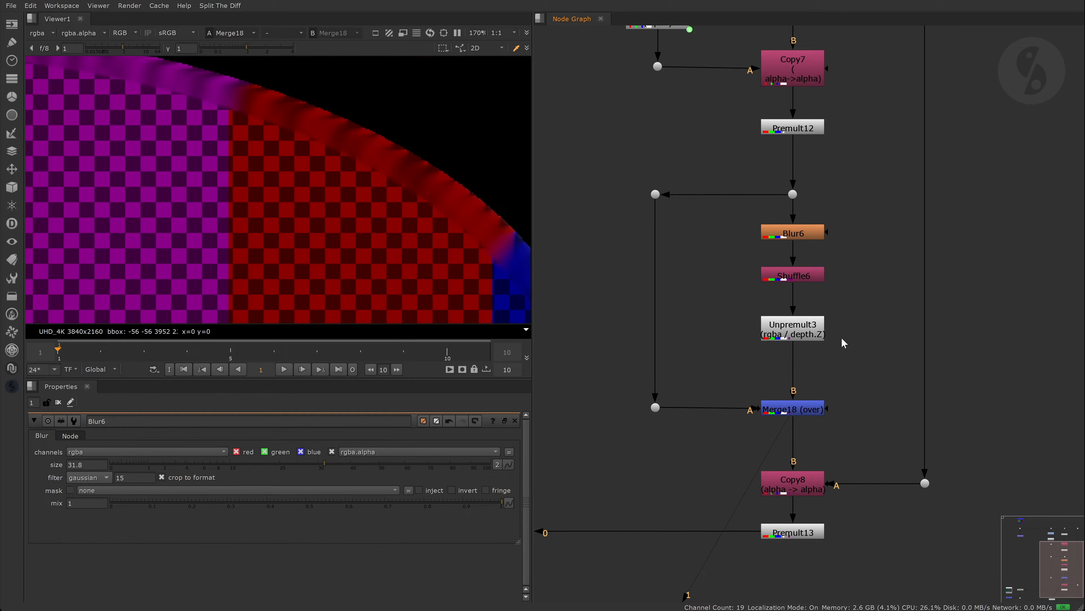
{"action": "scroll", "coordinate": [841, 337], "scroll_direction": "down", "scroll_amount": 3}
{"action": "left_click", "coordinate": [824, 445]}
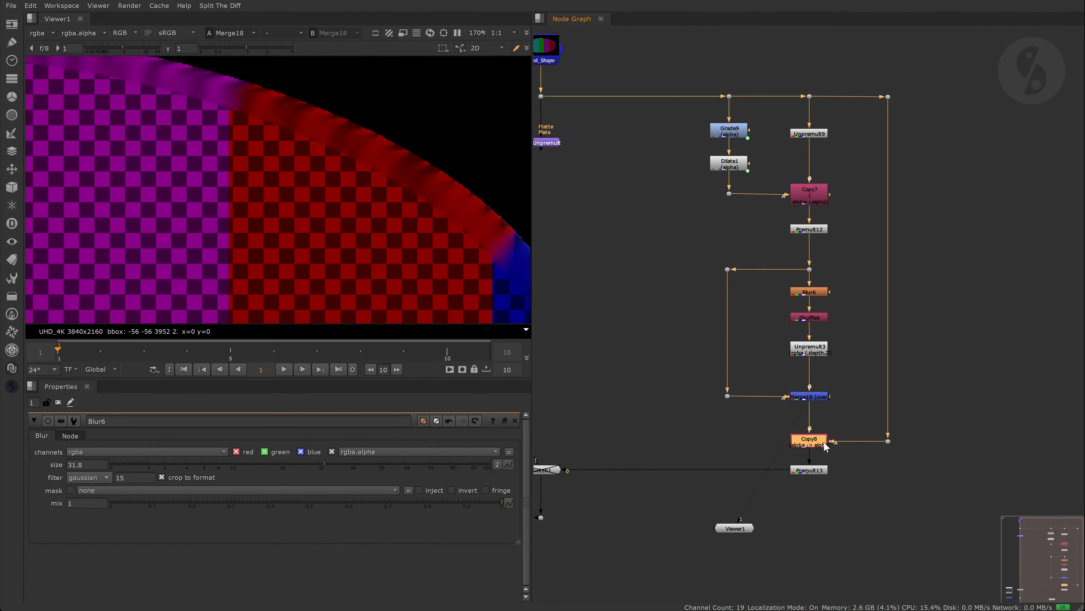
- Step the viewer through the Copy8, Premult13 and Merge1 outputs
{"action": "key", "text": "1"}
{"action": "left_click", "coordinate": [815, 473]}
{"action": "key", "text": "1"}
{"action": "middle_click_drag", "start_coordinate": [559, 507], "coordinate": [701, 455]}
{"action": "left_click", "coordinate": [624, 473]}
{"action": "key", "text": "1"}
{"action": "middle_click_drag", "start_coordinate": [957, 214], "coordinate": [860, 269]}
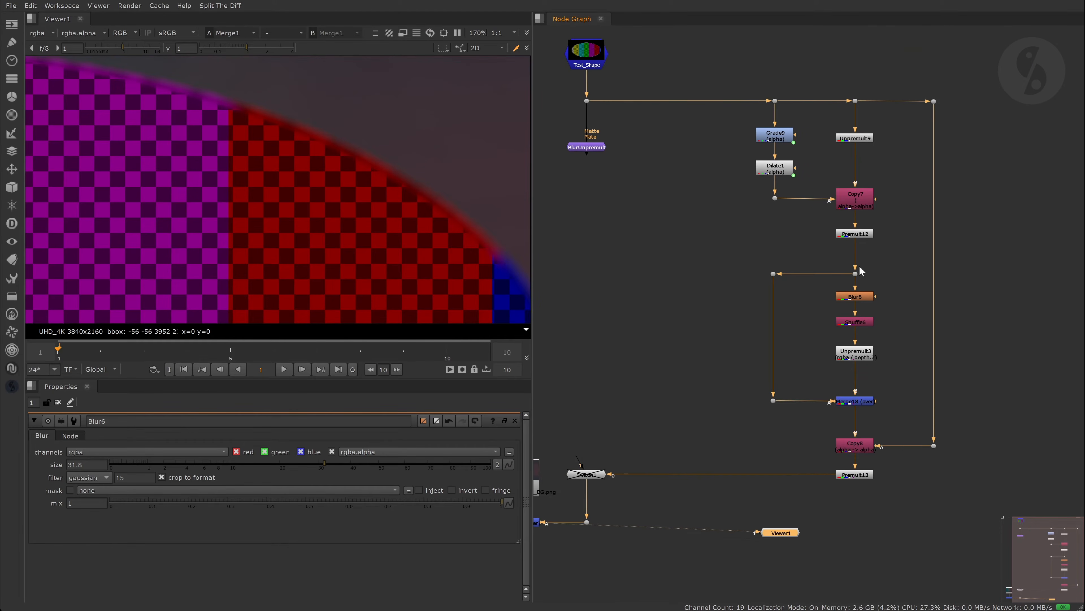
- Try reconnecting Switch1 (undone), then view Test_Shape alone and Merge1 again
{"action": "left_click_drag", "start_coordinate": [836, 475], "coordinate": [773, 105]}
{"action": "key", "text": "ctrl+z"}
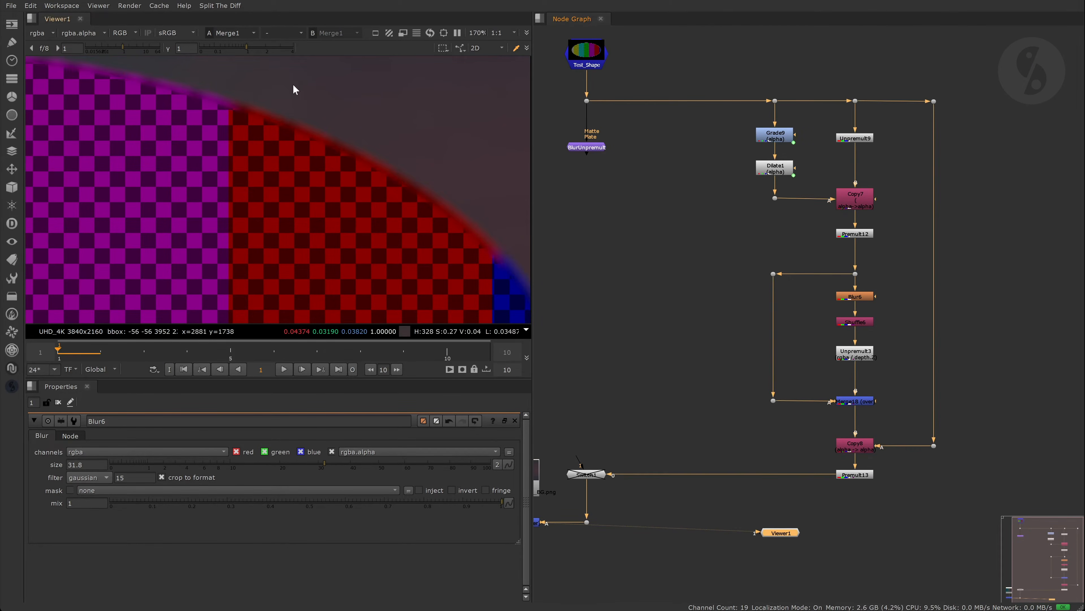
{"action": "left_click", "coordinate": [679, 268]}
{"action": "middle_click_drag", "start_coordinate": [685, 267], "coordinate": [761, 280]}
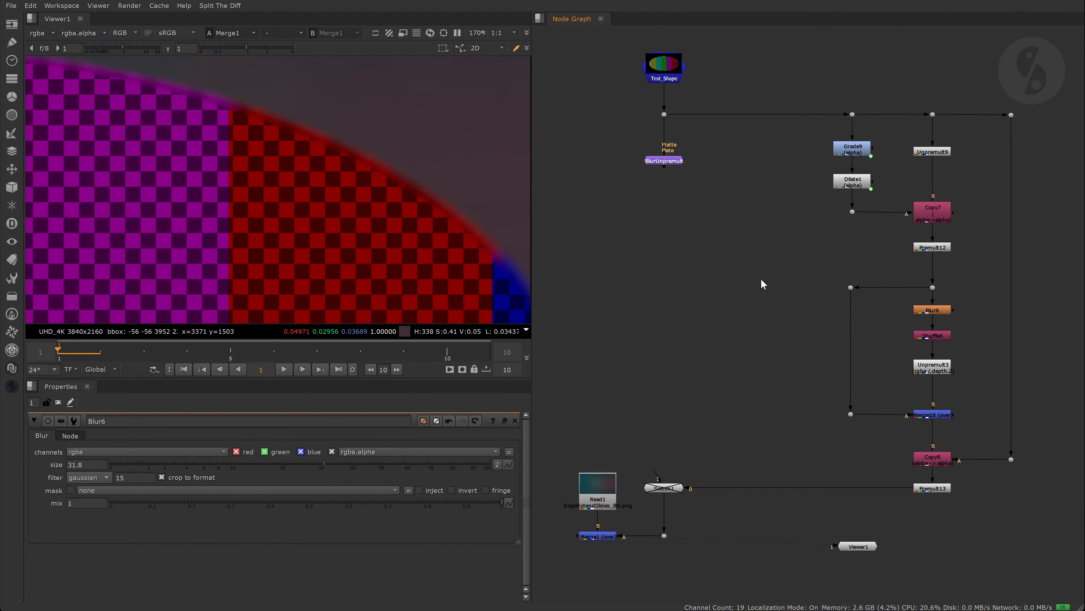
{"action": "double_click", "coordinate": [664, 72]}
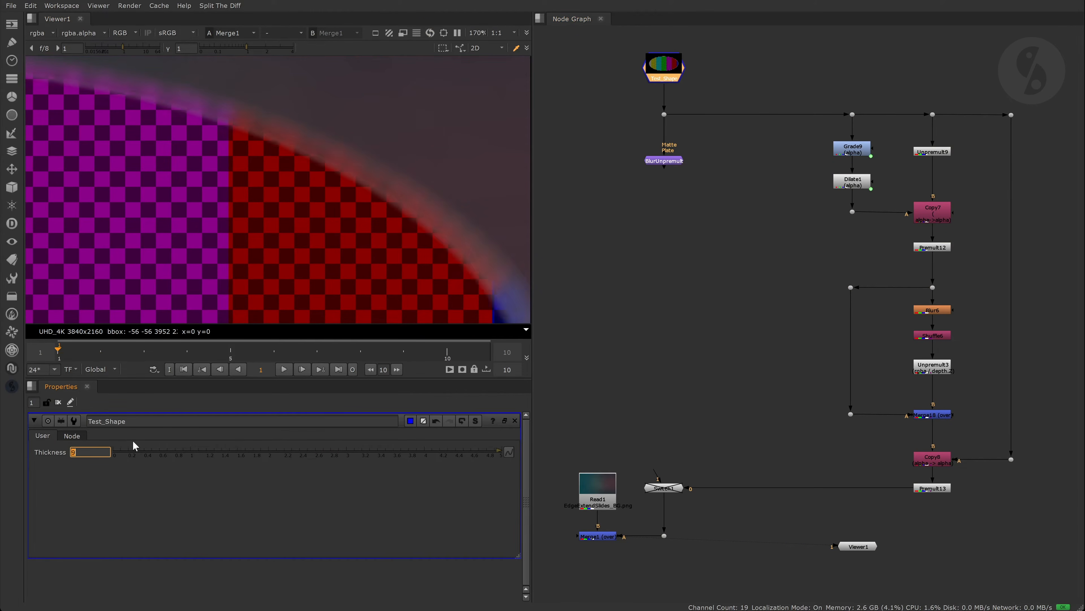
{"action": "key", "text": "1"}
{"action": "left_click", "coordinate": [585, 535]}
{"action": "key", "text": "1"}
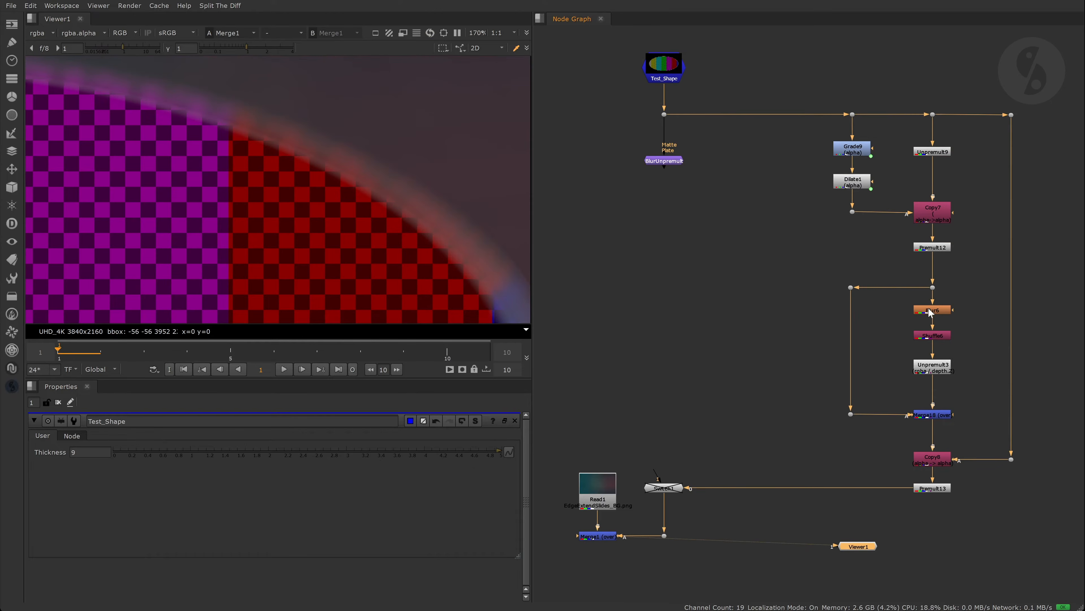
- Set BlurUnpremult's Erode Matte to 33.2 and Blur6's size to 50.5
{"action": "double_click", "coordinate": [667, 161]}
{"action": "left_click", "coordinate": [338, 464]}
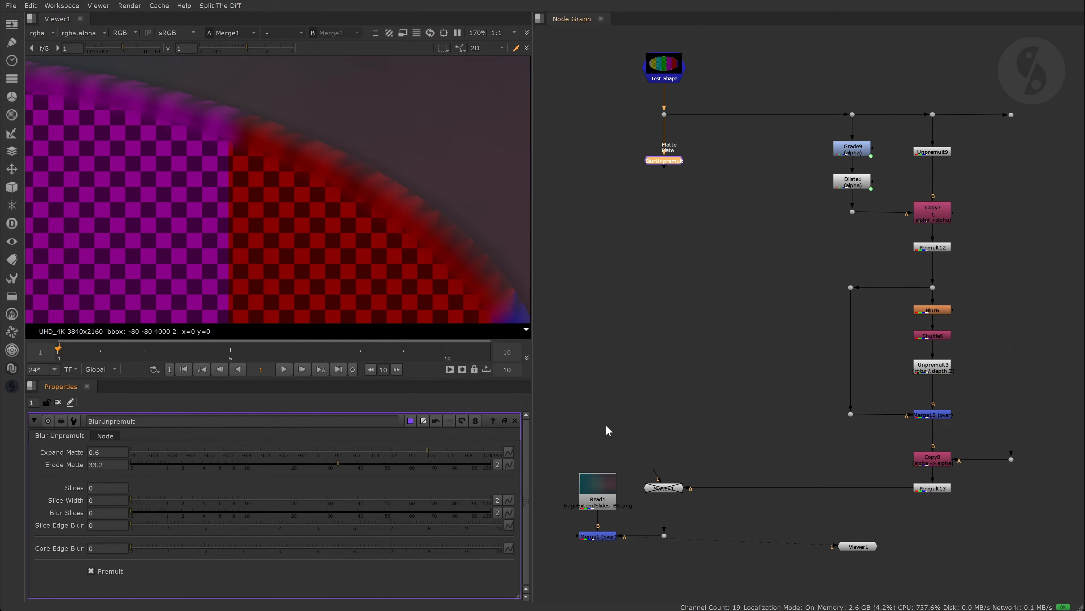
{"action": "double_click", "coordinate": [931, 311]}
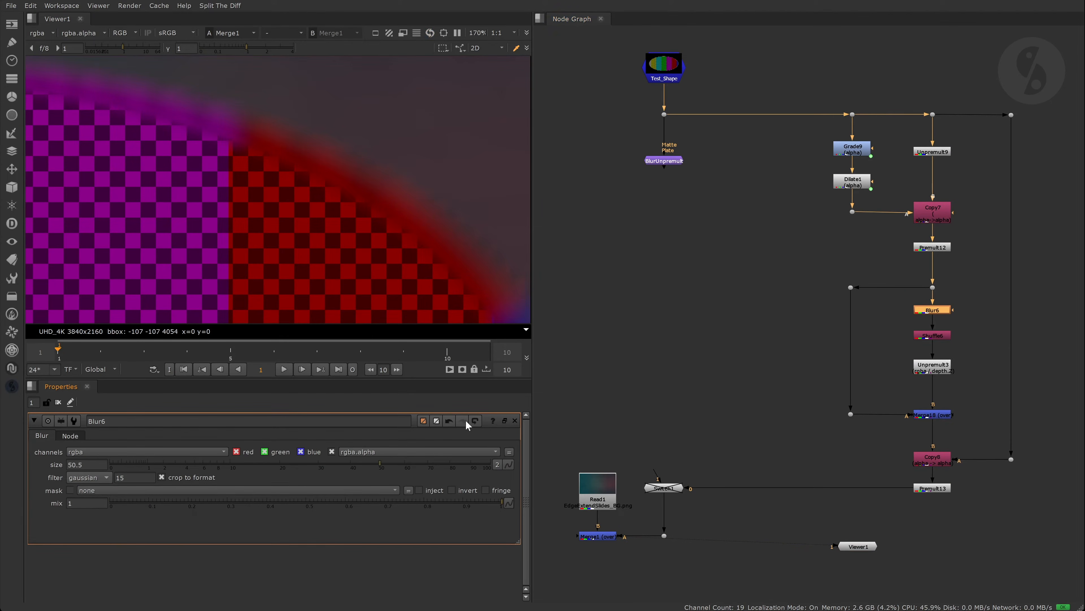
{"action": "left_click", "coordinate": [758, 303]}
- Connect BlurUnpremult into Switch1's input 1, view it, and turn Premult off
{"action": "left_click_drag", "start_coordinate": [658, 474], "coordinate": [665, 162]}
{"action": "double_click", "coordinate": [667, 162]}
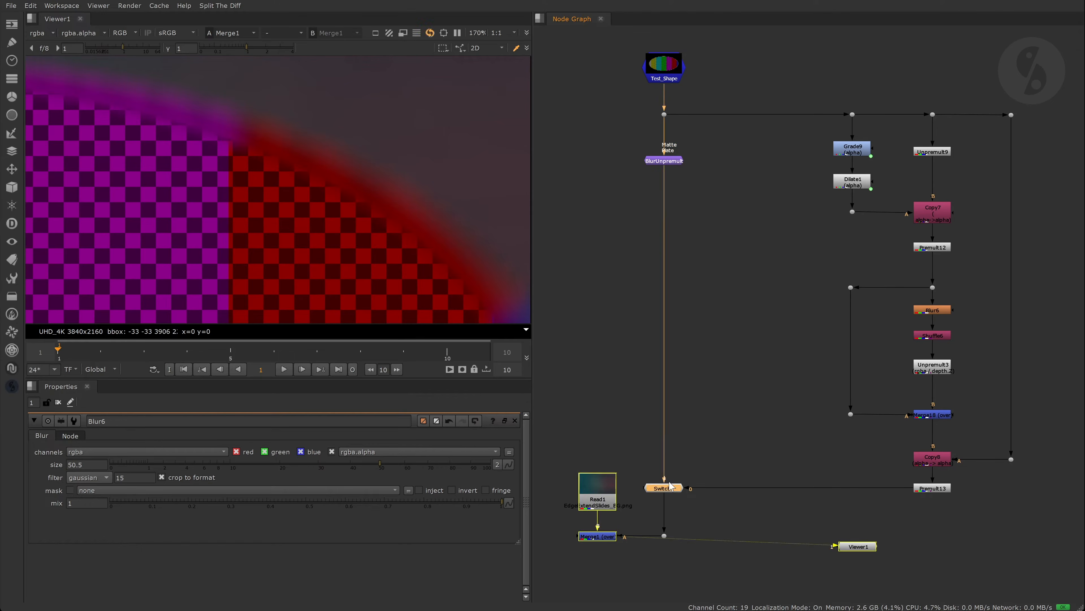
{"action": "key", "text": "1"}
{"action": "left_click", "coordinate": [91, 570]}
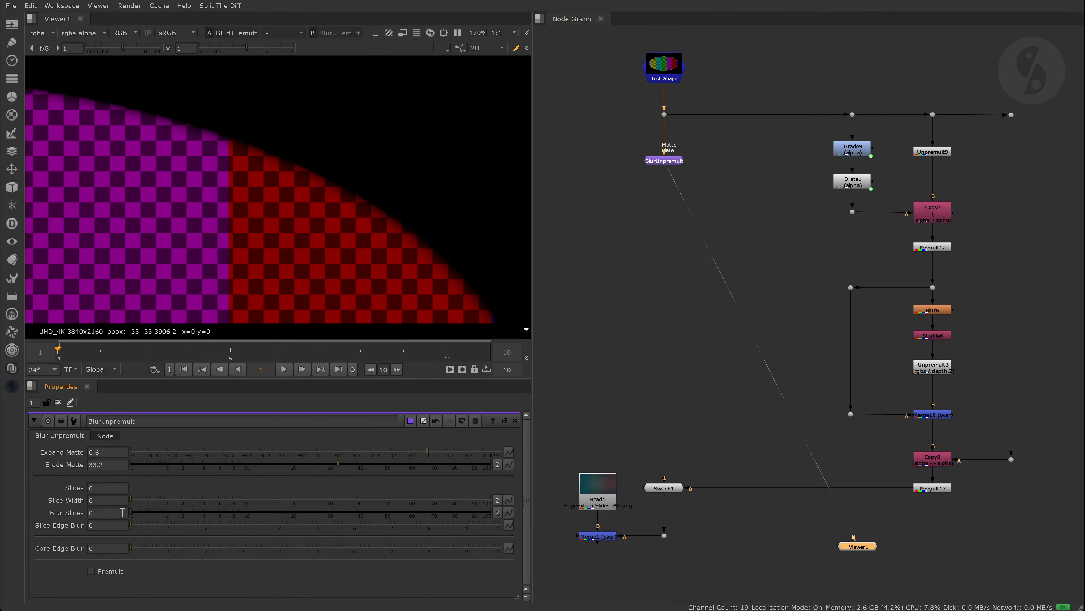
- Set Erode Matte to 17.8, enter 4 slices and widen Slice Width to 24.8
{"action": "left_click", "coordinate": [293, 465]}
{"action": "double_click", "coordinate": [663, 66]}
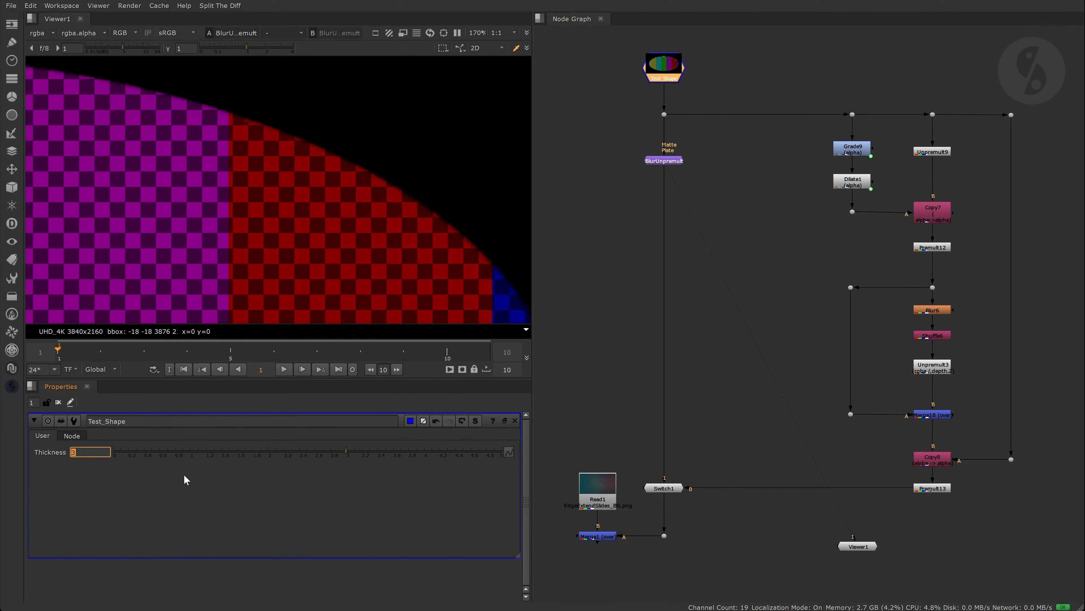
{"action": "double_click", "coordinate": [674, 160]}
{"action": "left_click", "coordinate": [129, 487]}
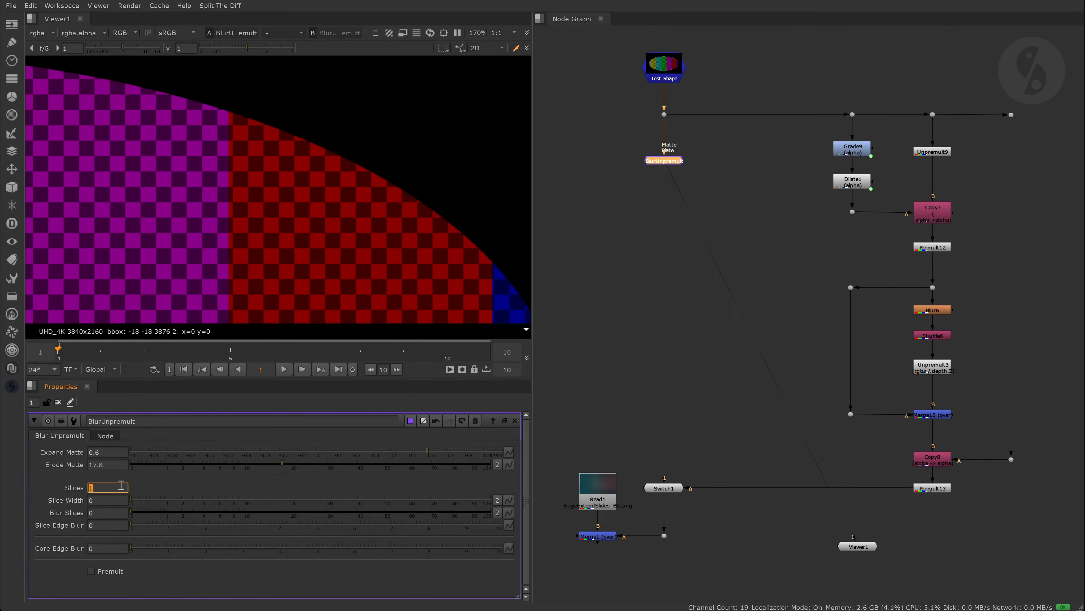
{"action": "type", "text": "4"}
{"action": "mouse_move", "coordinate": [131, 498]}
{"action": "left_mouse_down"}
{"action": "mouse_move", "coordinate": [314, 485]}
{"action": "mouse_move", "coordinate": [352, 495]}
{"action": "mouse_move", "coordinate": [289, 492]}
{"action": "mouse_move", "coordinate": [305, 492]}
{"action": "left_mouse_up"}
{"action": "scroll", "coordinate": [299, 273], "scroll_direction": "down", "scroll_amount": 4}
- Step the slice count up to 6 and open BlurUnpremult's internal node graph
{"action": "left_click", "coordinate": [108, 489]}
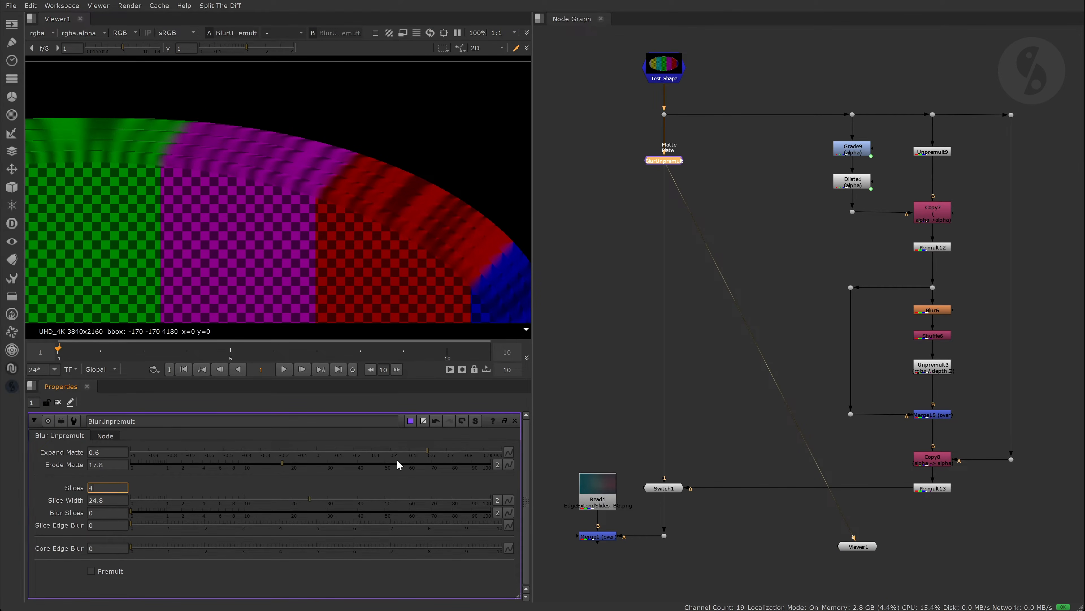
{"action": "key", "text": "Up"}
{"action": "key", "text": "Up"}
{"action": "left_click", "coordinate": [596, 330]}
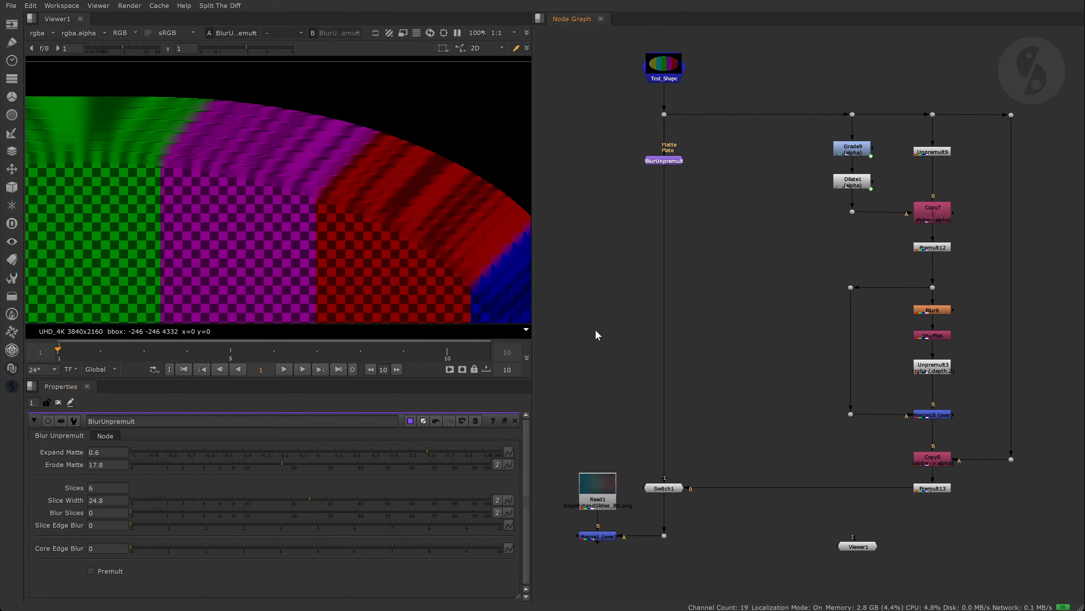
{"action": "left_click", "coordinate": [476, 421]}
{"action": "scroll", "coordinate": [876, 208], "scroll_direction": "up", "scroll_amount": 8}
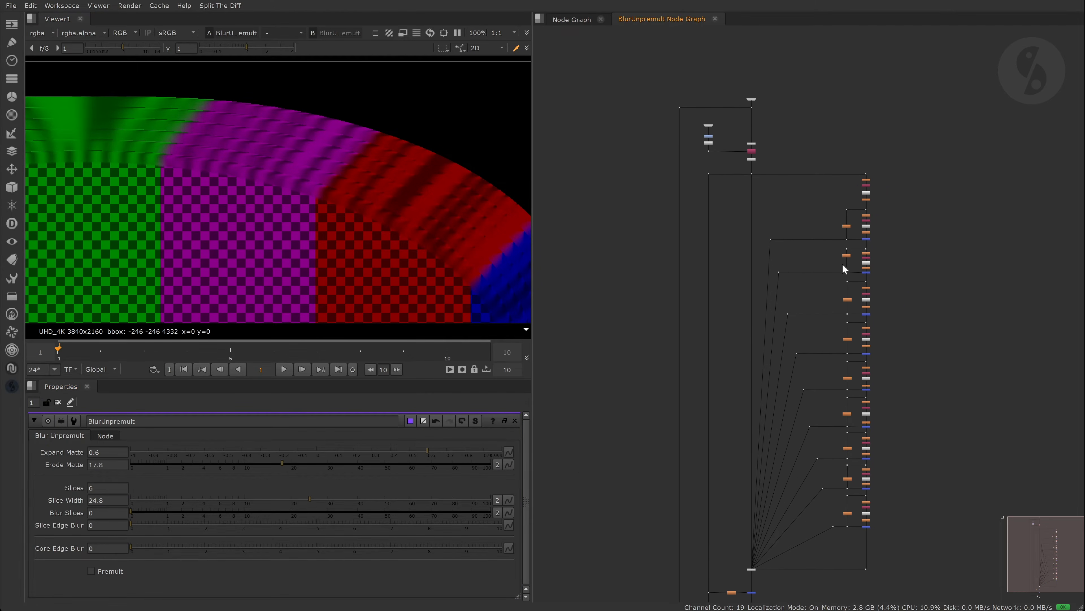
- Browse the group's slice branches and select the node where they merge
{"action": "scroll", "coordinate": [866, 142], "scroll_direction": "up", "scroll_amount": 2}
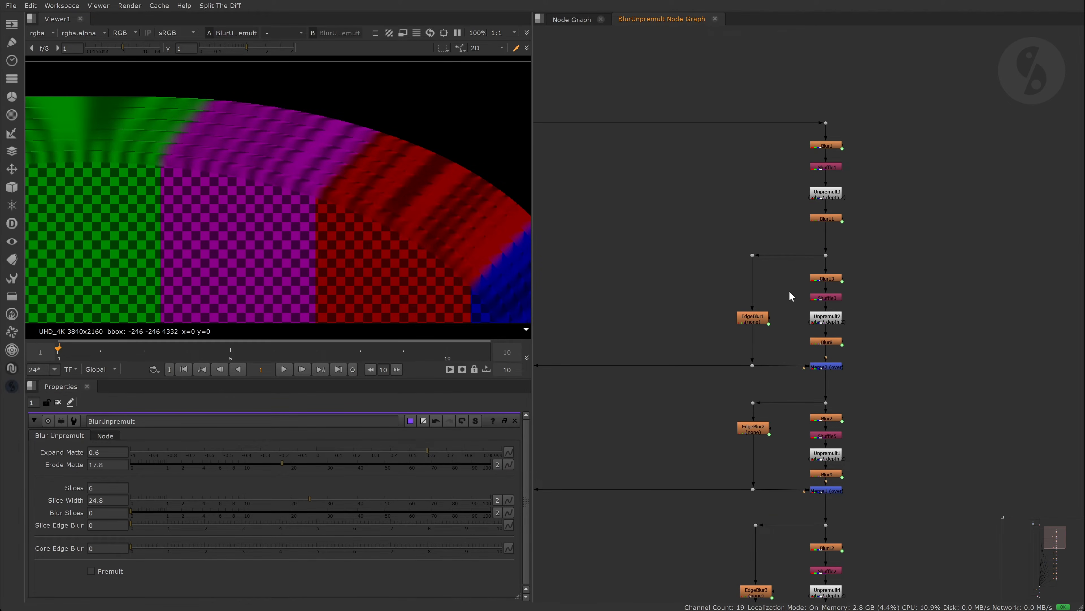
{"action": "middle_click_drag", "start_coordinate": [864, 368], "coordinate": [837, 217]}
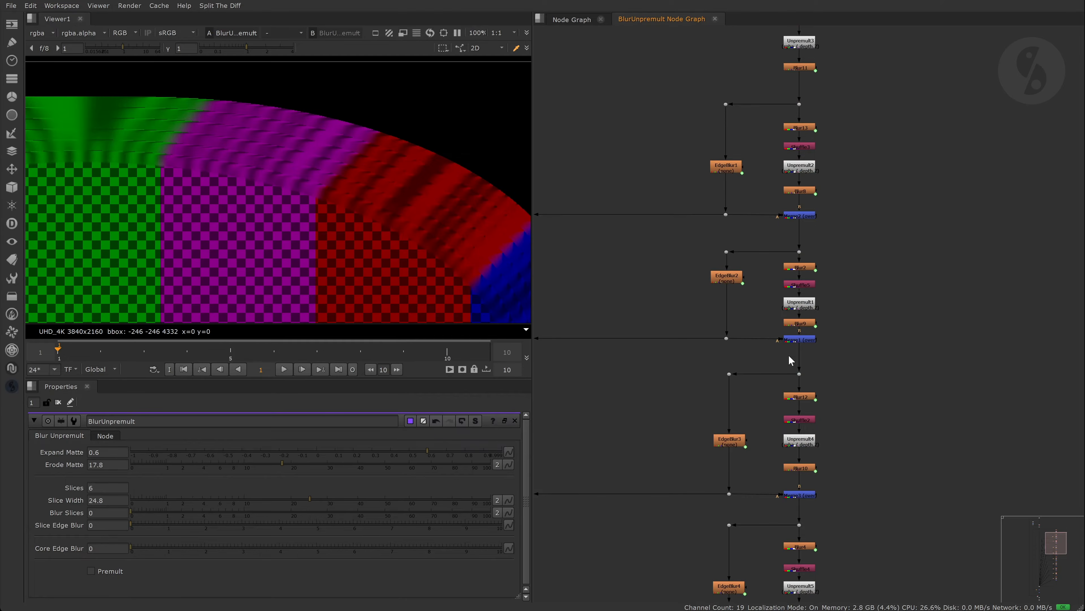
{"action": "middle_click_drag", "start_coordinate": [772, 397], "coordinate": [743, 272]}
{"action": "scroll", "coordinate": [807, 296], "scroll_direction": "down", "scroll_amount": 2}
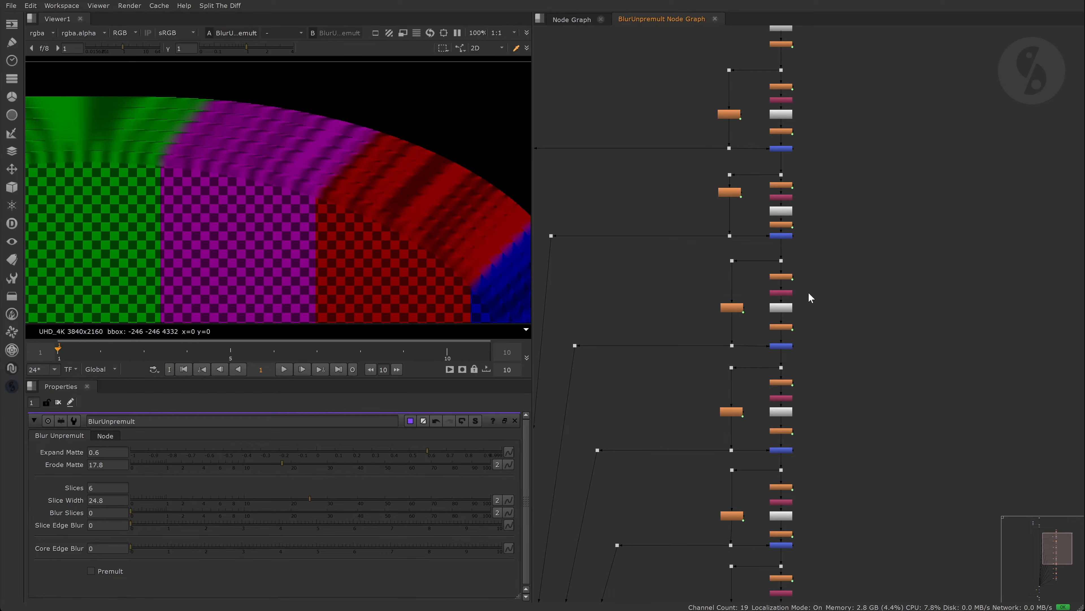
{"action": "scroll", "coordinate": [811, 297], "scroll_direction": "down", "scroll_amount": 4}
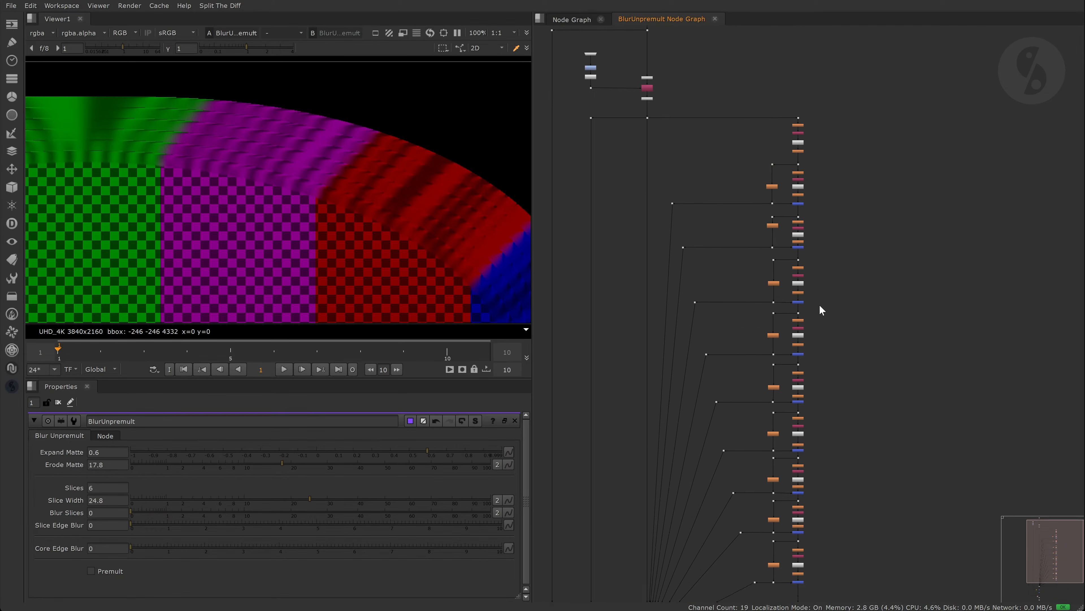
{"action": "left_click", "coordinate": [647, 546]}
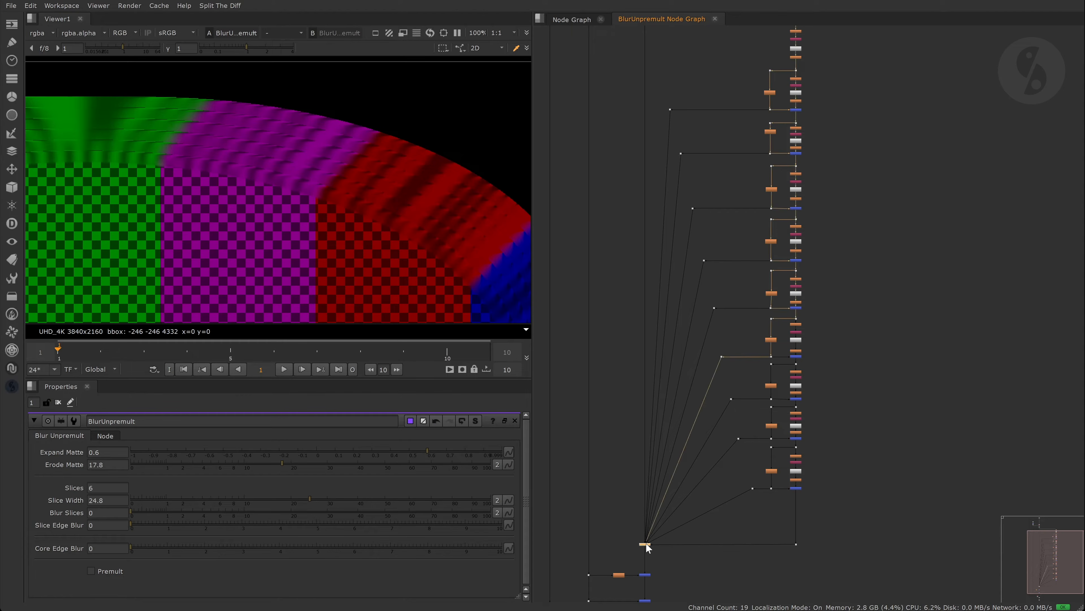
- Test Slices at 7, set it back to 6, and return to the main Node Graph
{"action": "left_click", "coordinate": [88, 488]}
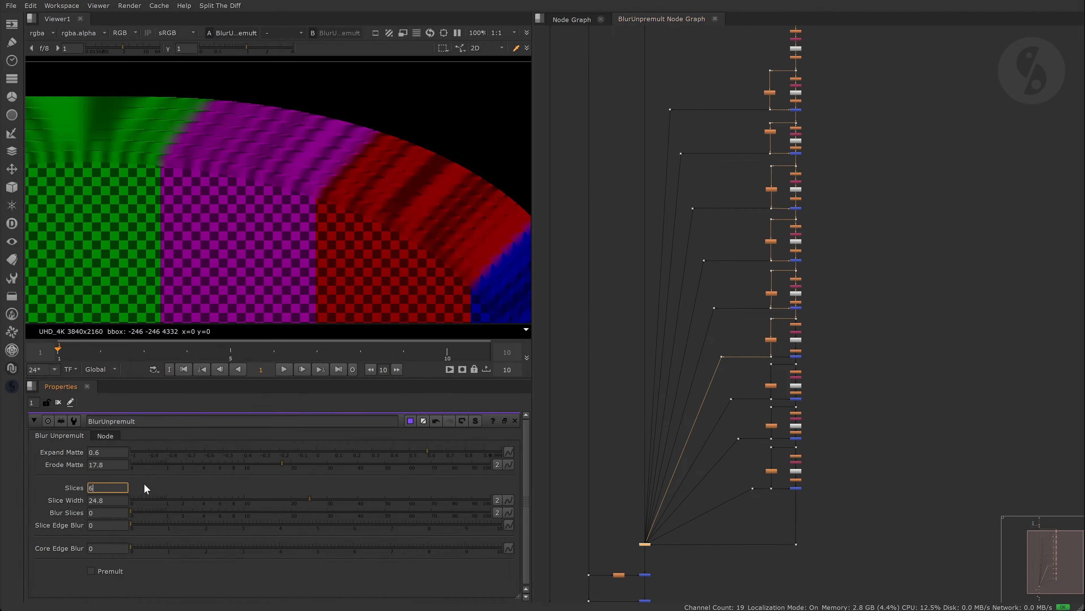
{"action": "key", "text": "Up"}
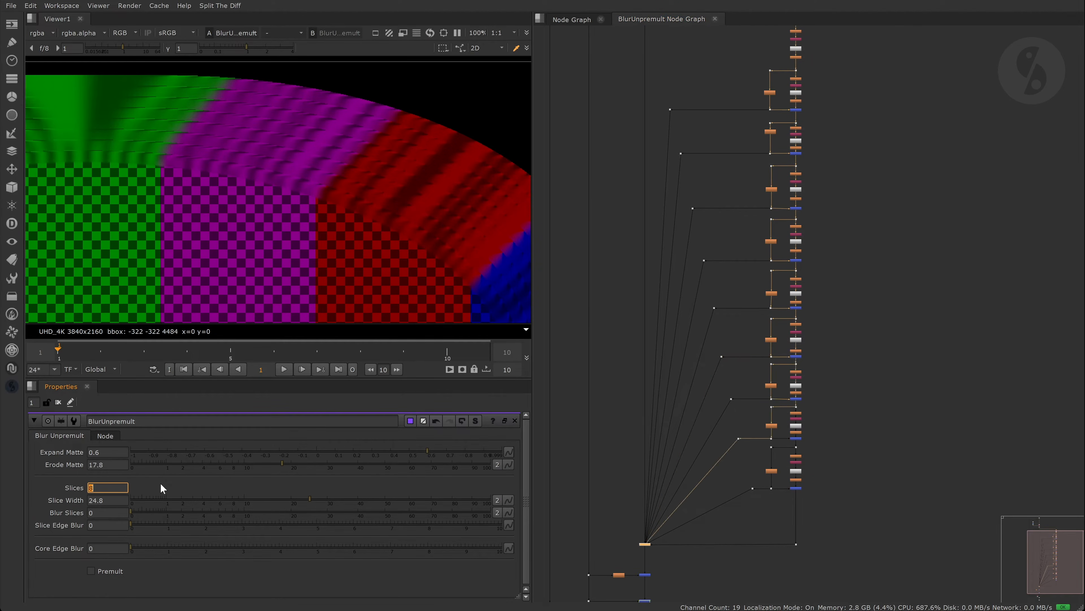
{"action": "key", "text": "Down"}
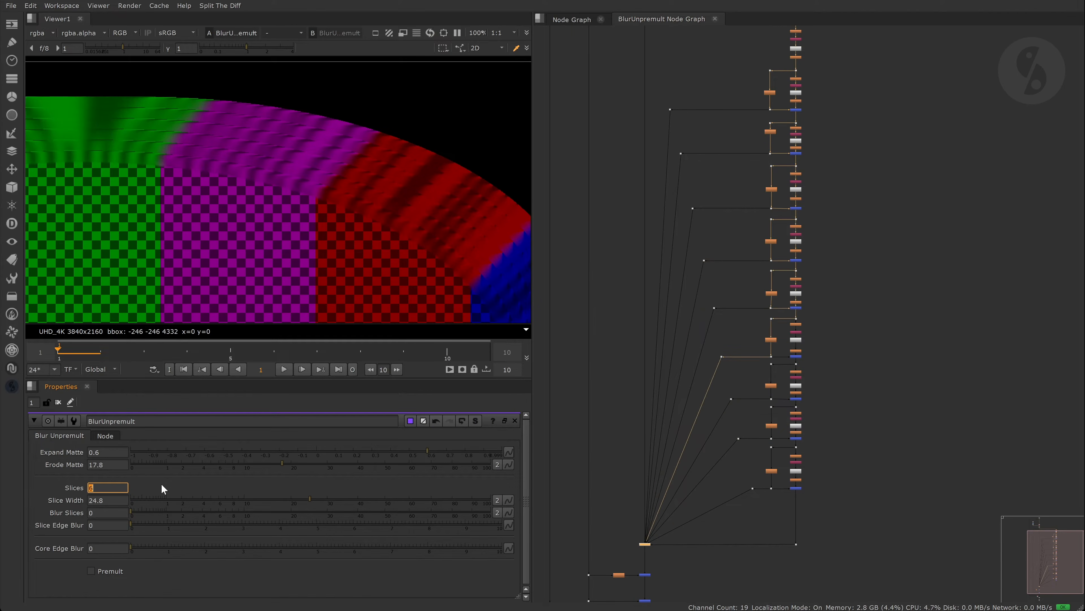
{"action": "middle_click_drag", "start_coordinate": [857, 265], "coordinate": [849, 299]}
{"action": "left_click", "coordinate": [884, 282]}
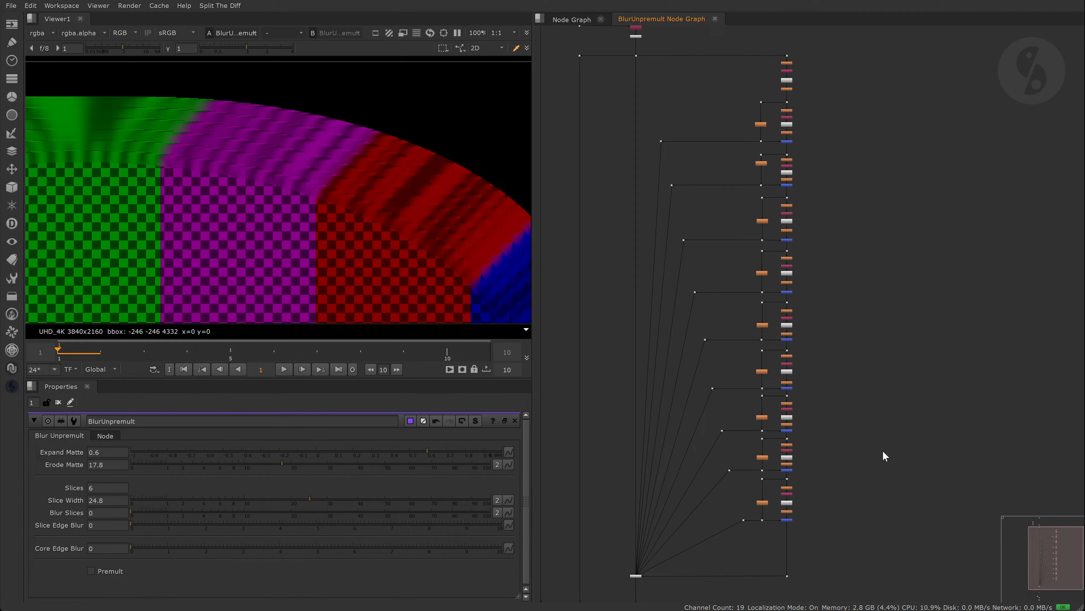
{"action": "left_click", "coordinate": [572, 19]}
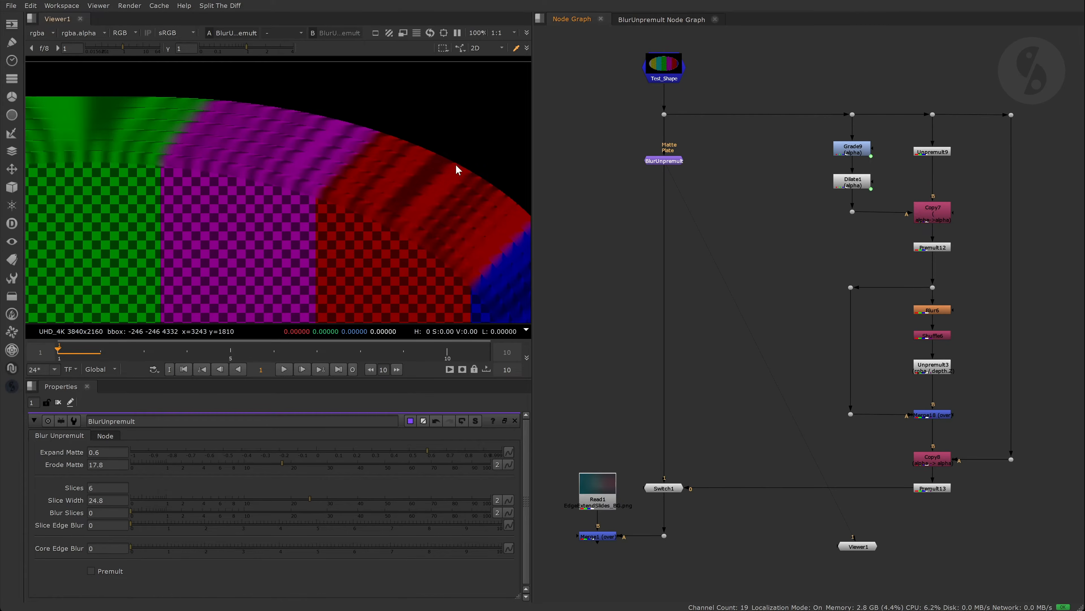
- Set Slice Edge Blur to 7.06, trying Blur Slices but leaving it at 0
{"action": "scroll", "coordinate": [655, 174], "scroll_direction": "up", "scroll_amount": 5}
{"action": "scroll", "coordinate": [329, 175], "scroll_direction": "up", "scroll_amount": 2}
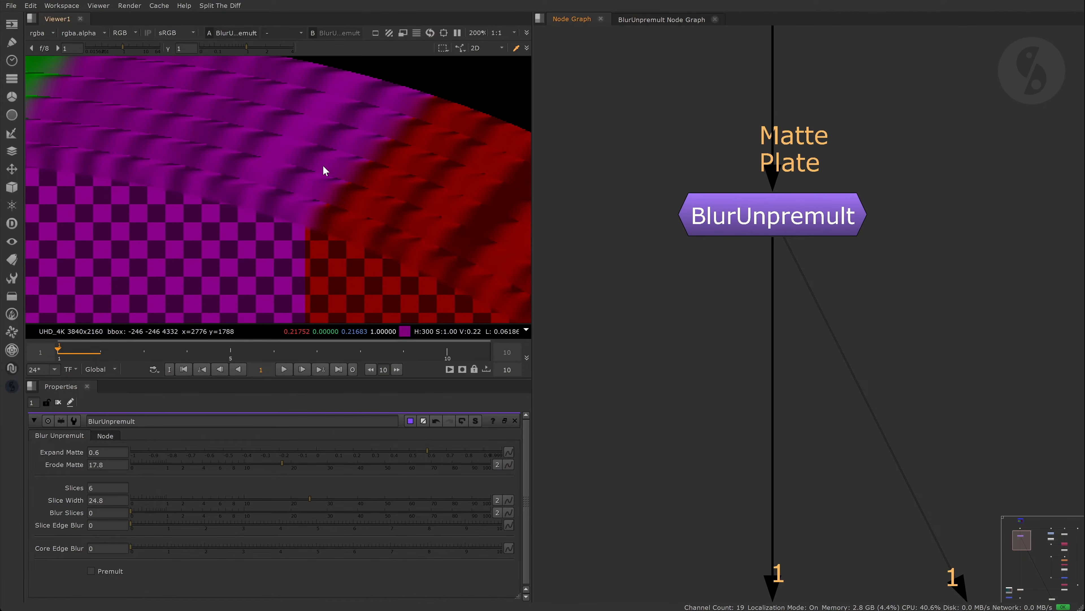
{"action": "left_click_drag", "start_coordinate": [167, 523], "coordinate": [391, 528]}
{"action": "scroll", "coordinate": [309, 215], "scroll_direction": "up", "scroll_amount": 5}
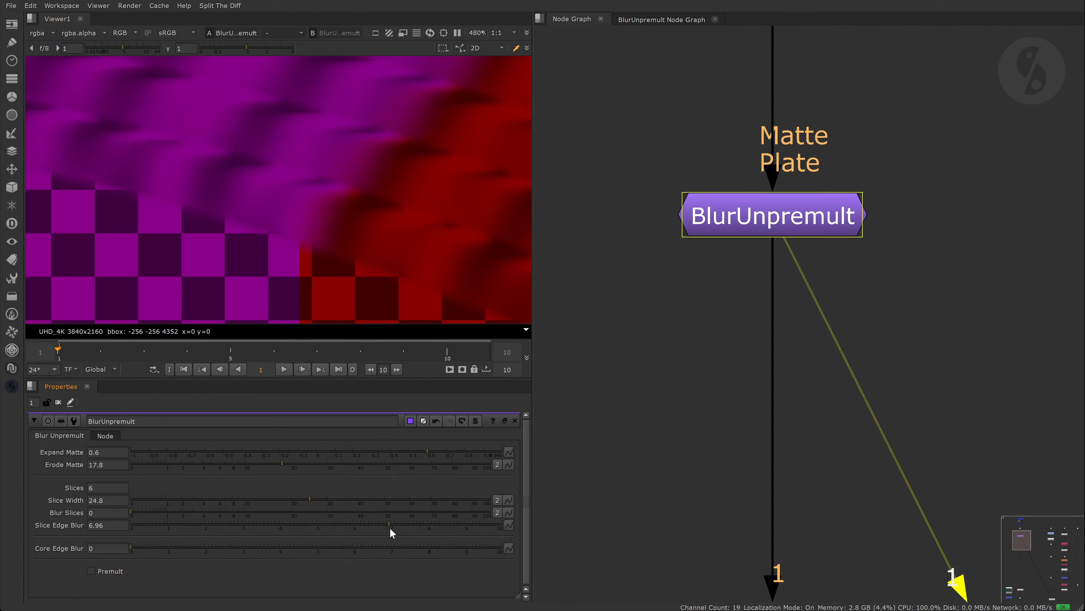
{"action": "scroll", "coordinate": [292, 234], "scroll_direction": "down", "scroll_amount": 5}
{"action": "left_click_drag", "start_coordinate": [132, 512], "coordinate": [259, 515]}
{"action": "scroll", "coordinate": [296, 313], "scroll_direction": "down", "scroll_amount": 3}
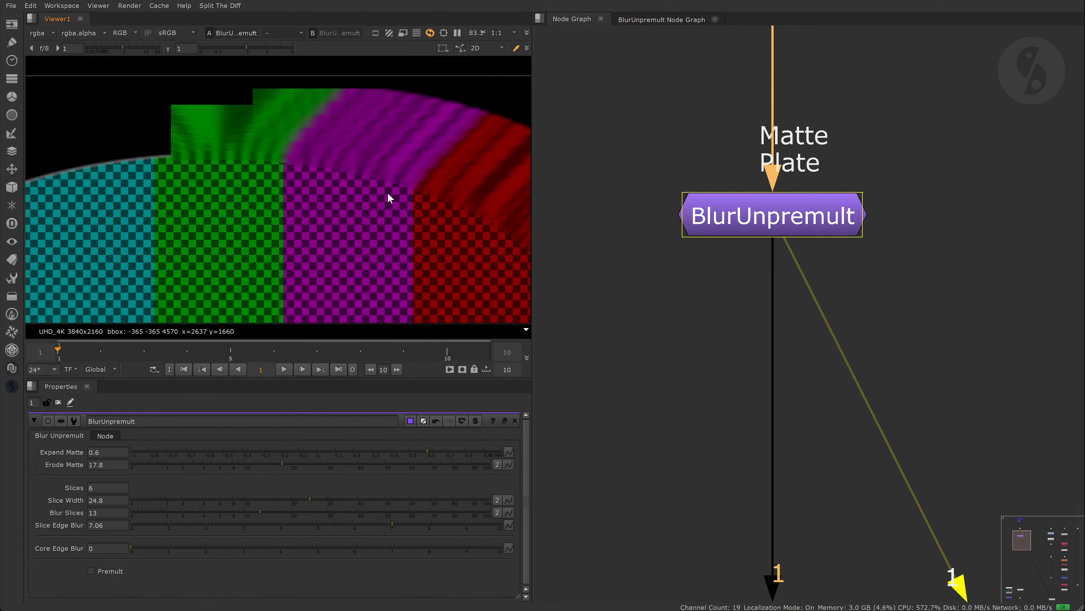
{"action": "left_click", "coordinate": [240, 513], "text": "ctrl"}
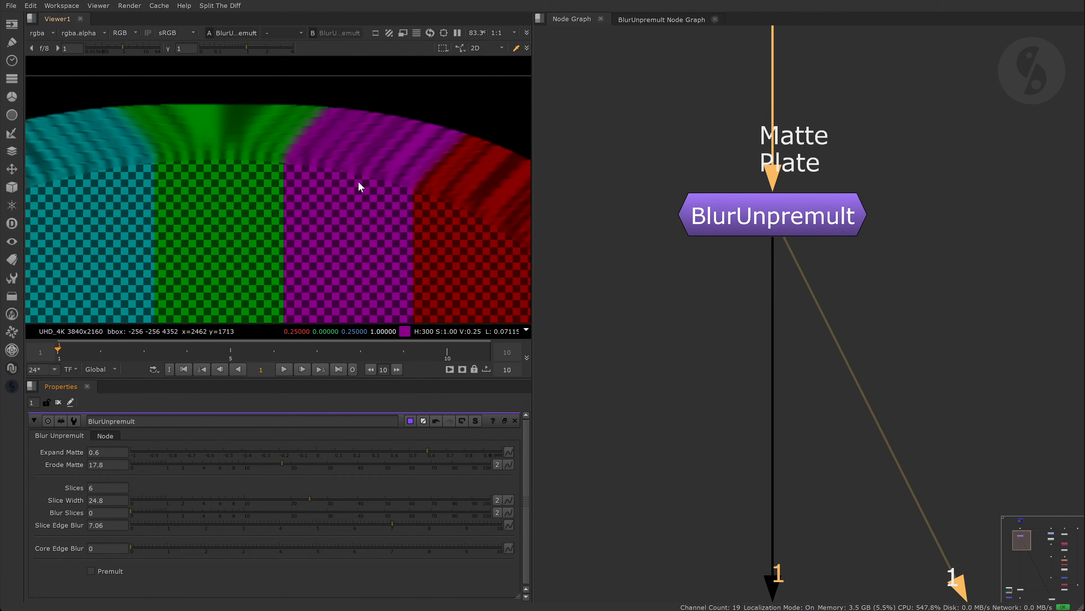
- Raise BlurUnpremult's Core Edge Blur to 10
{"action": "scroll", "coordinate": [319, 165], "scroll_direction": "up", "scroll_amount": 2}
{"action": "scroll", "coordinate": [320, 165], "scroll_direction": "up", "scroll_amount": 4}
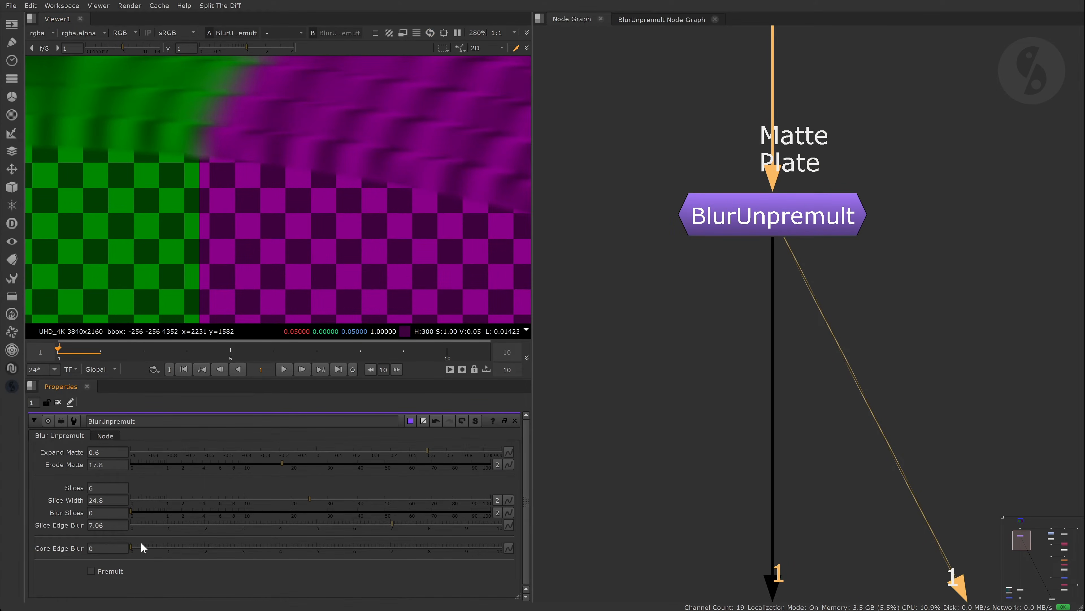
{"action": "left_click_drag", "start_coordinate": [137, 547], "coordinate": [391, 552]}
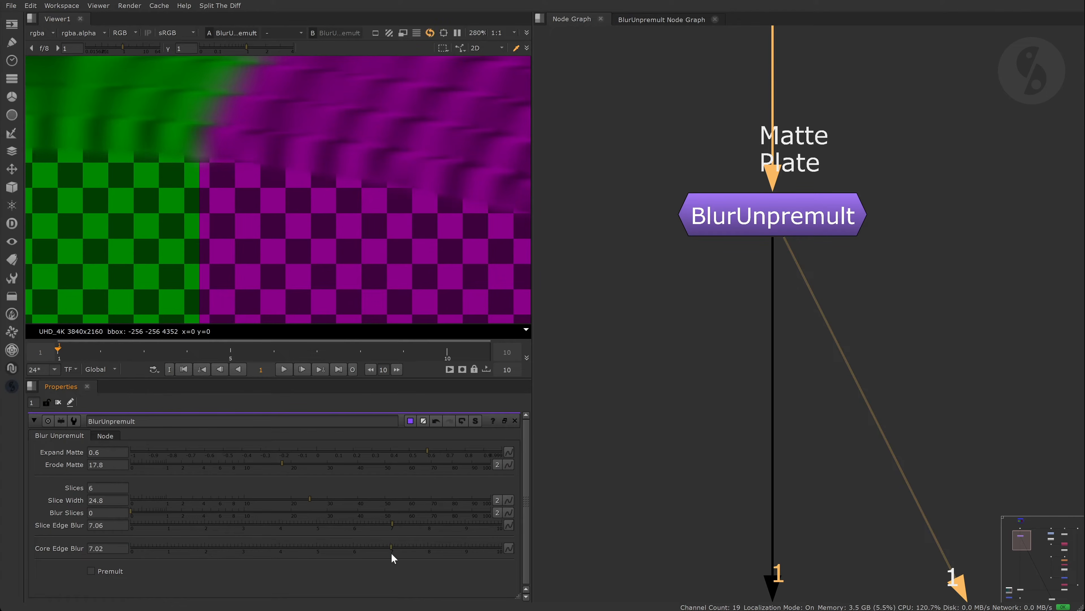
{"action": "left_click_drag", "start_coordinate": [473, 553], "coordinate": [501, 551]}
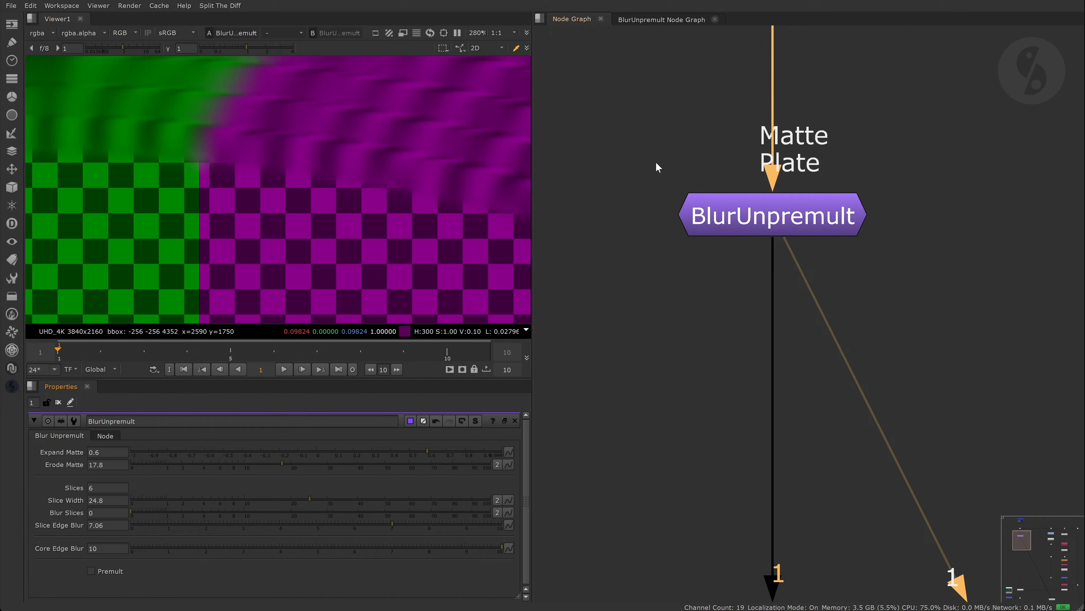
- Turn Premult on and view the Merge1 composite over the background plate
{"action": "key", "text": "f"}
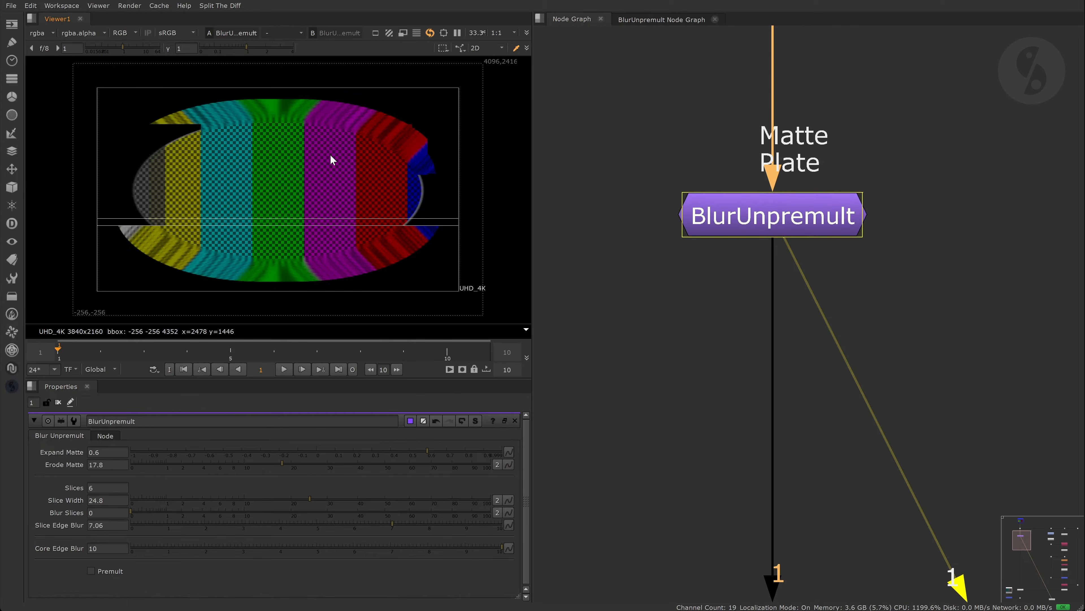
{"action": "scroll", "coordinate": [331, 174], "scroll_direction": "up", "scroll_amount": 1}
{"action": "left_click", "coordinate": [91, 571]}
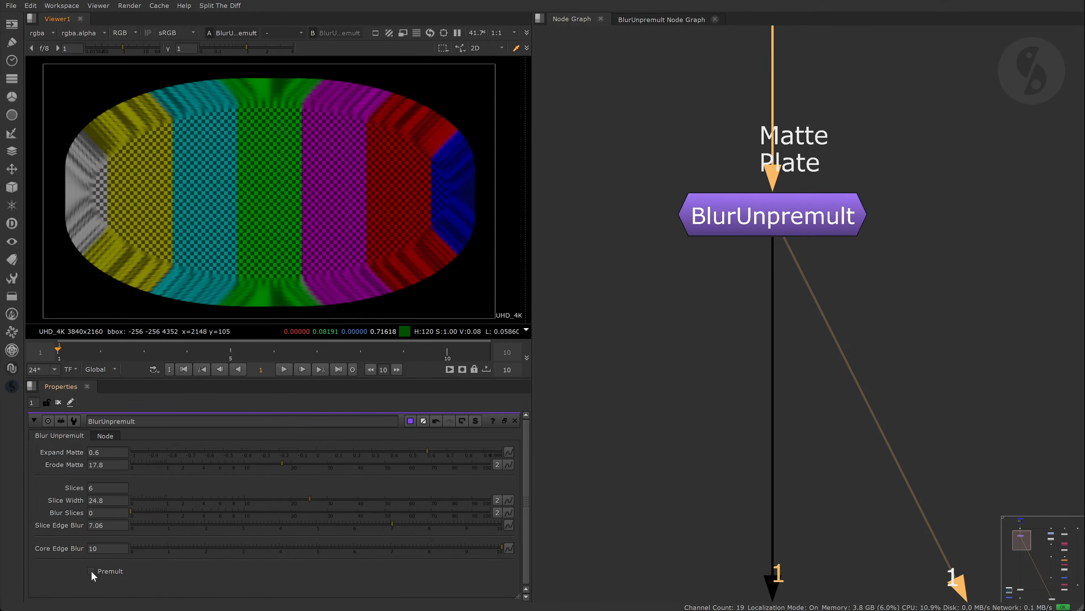
{"action": "scroll", "coordinate": [801, 434], "scroll_direction": "down", "scroll_amount": 6}
{"action": "middle_click_drag", "start_coordinate": [678, 396], "coordinate": [628, 335]}
{"action": "left_click", "coordinate": [612, 537]}
{"action": "key", "text": "1"}
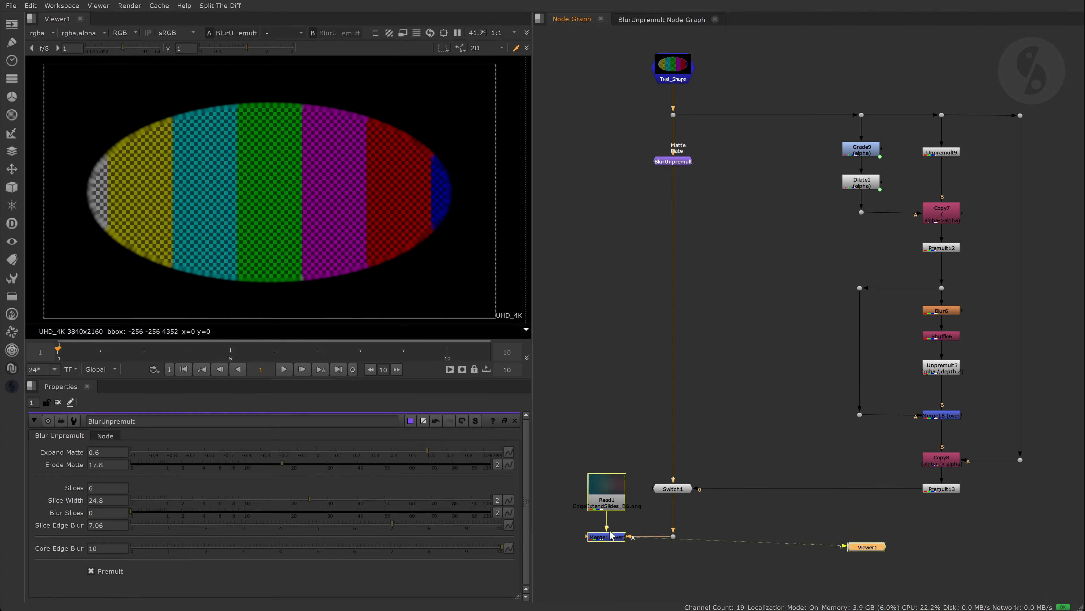
{"action": "left_click", "coordinate": [777, 313]}
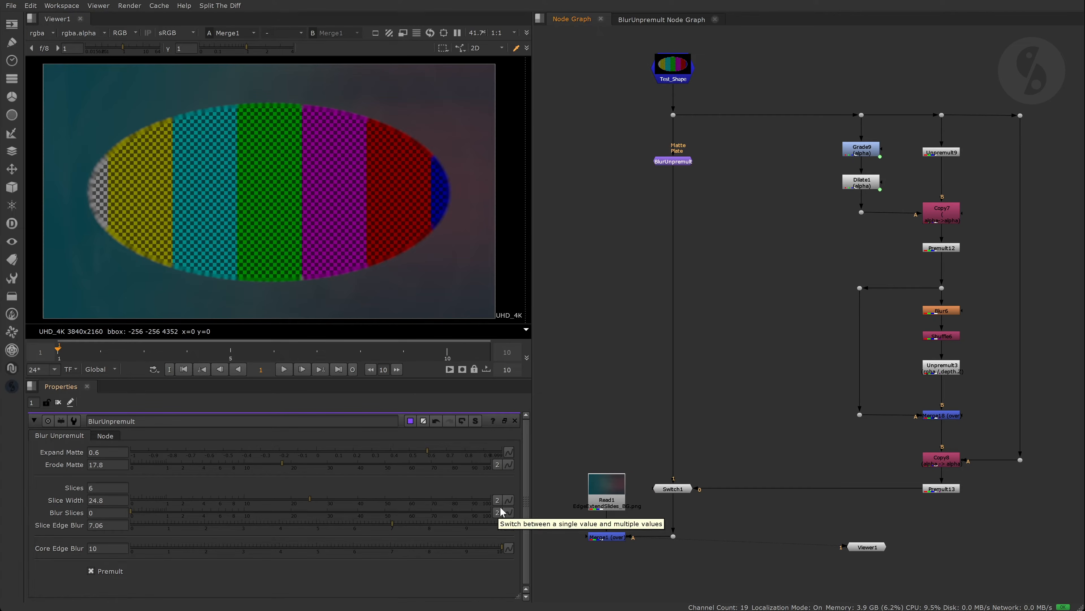
- Rewire BlurUnpremult's Plate input to the dot and frame all nodes
{"action": "scroll", "coordinate": [678, 129], "scroll_direction": "up", "scroll_amount": 4}
{"action": "left_click_drag", "start_coordinate": [667, 125], "coordinate": [572, 191]}
{"action": "left_click_drag", "start_coordinate": [688, 165], "coordinate": [672, 87]}
{"action": "left_click_drag", "start_coordinate": [645, 165], "coordinate": [665, 97]}
{"action": "key", "text": "f"}
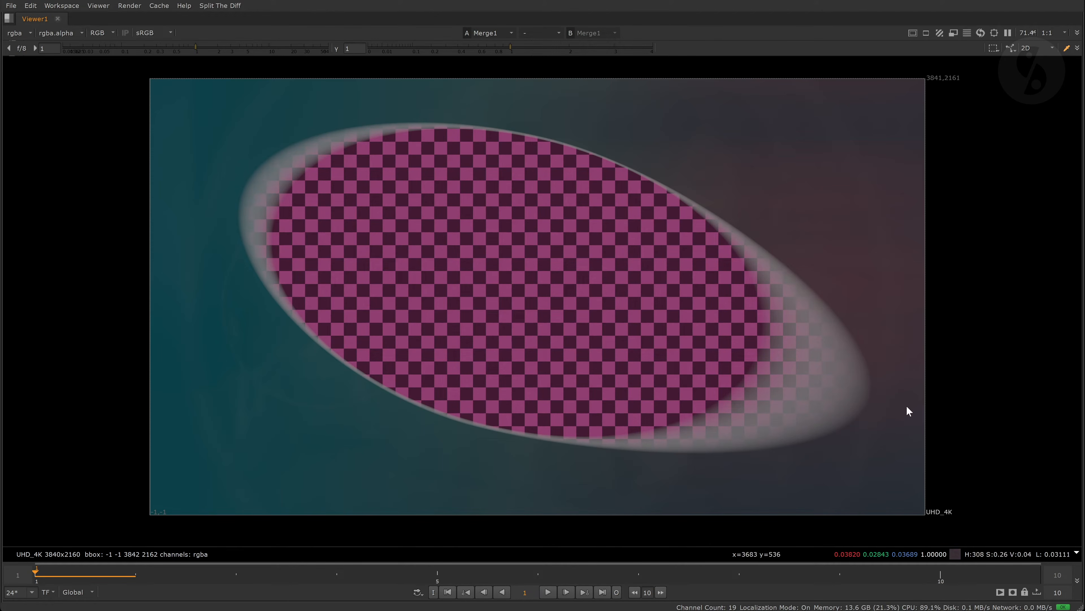
- Set BlurUnpremult3's Expand Matte to 0.88 and Erode Matte to 19.2
{"action": "key", "text": "space"}
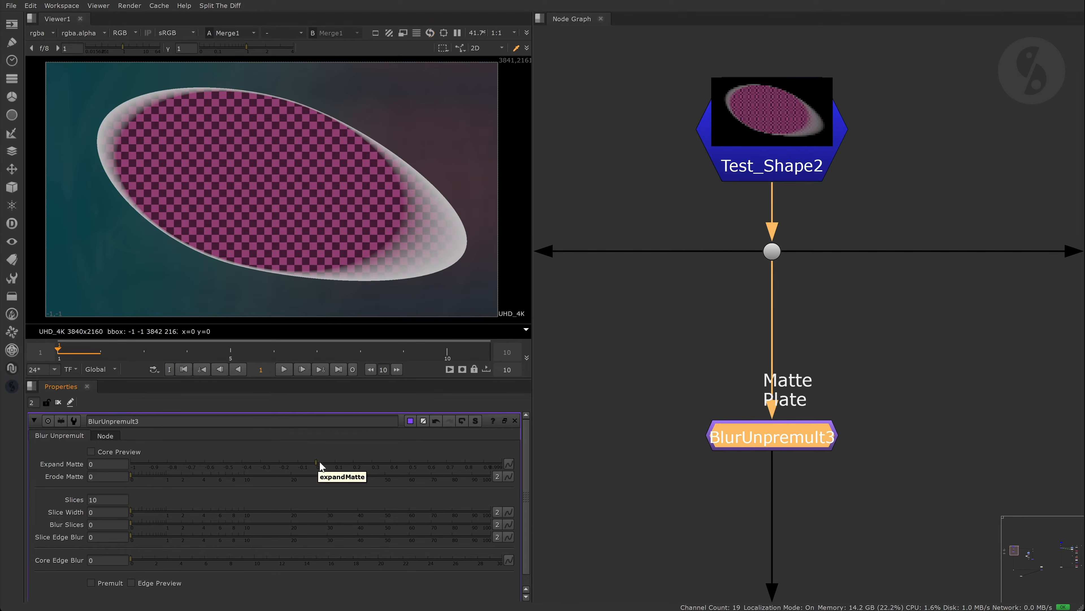
{"action": "left_click_drag", "start_coordinate": [320, 461], "coordinate": [479, 461]}
{"action": "left_click", "coordinate": [320, 475]}
{"action": "left_click_drag", "start_coordinate": [343, 473], "coordinate": [288, 472]}
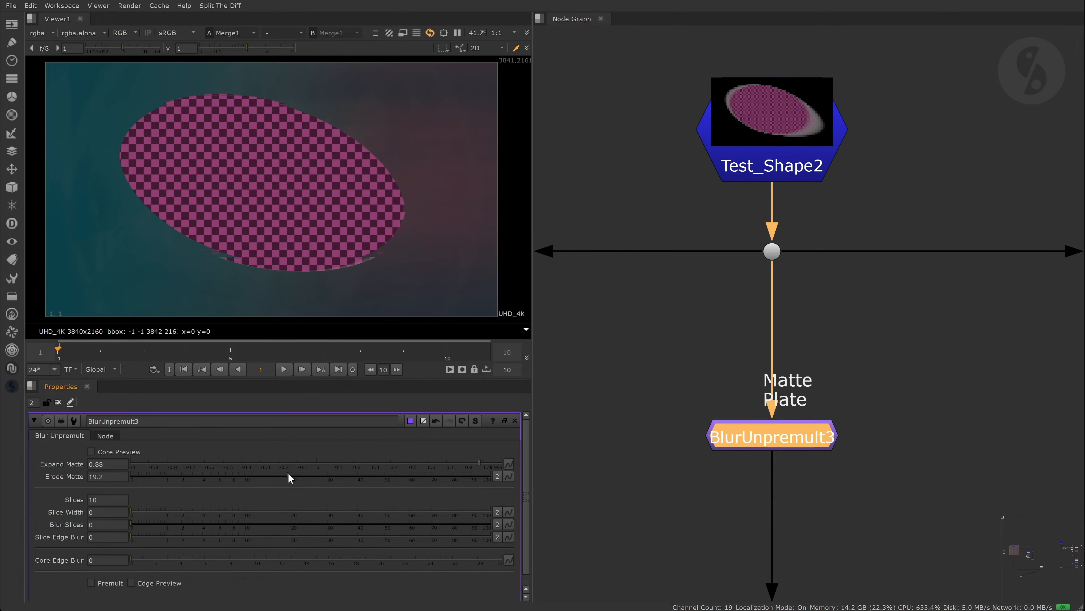
- Split Slice Width into width 36.6 and height 6.6
{"action": "left_click_drag", "start_coordinate": [240, 511], "coordinate": [276, 512]}
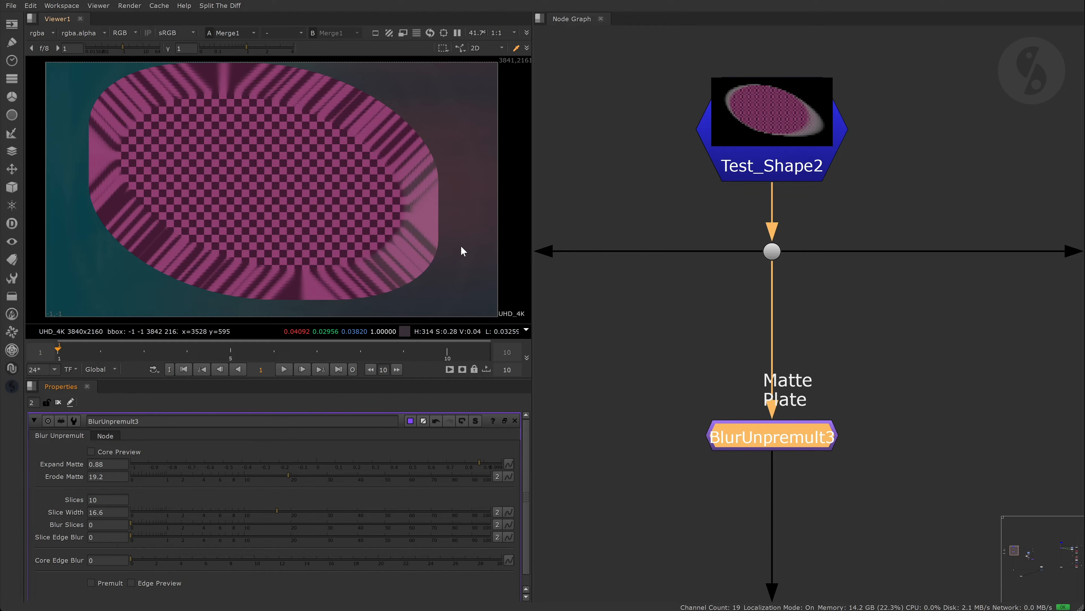
{"action": "left_click", "coordinate": [497, 511]}
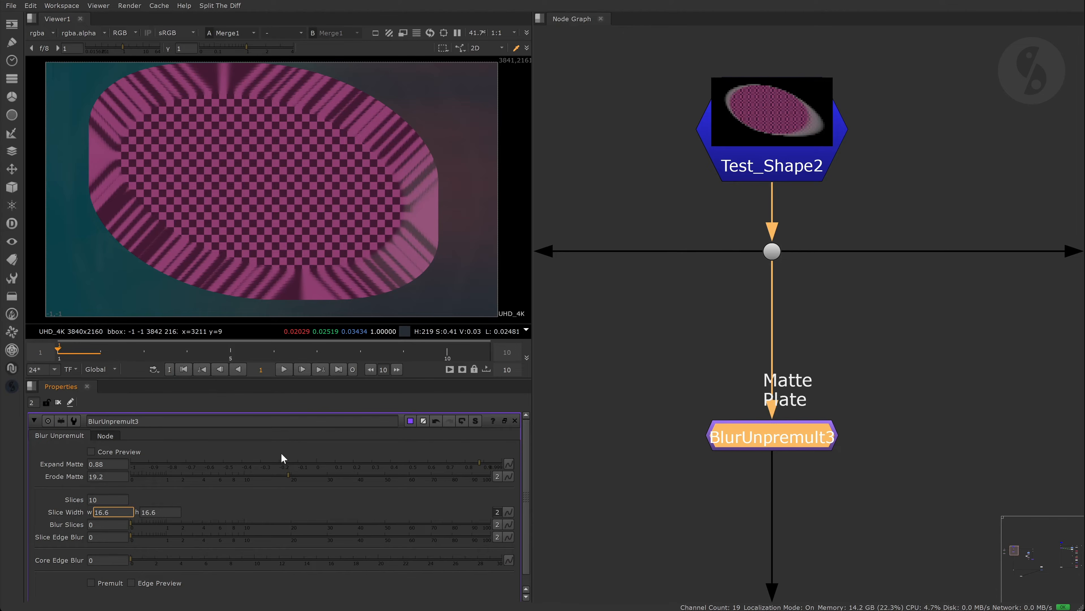
{"action": "key", "text": "Up"}
{"action": "key", "text": "Up"}
{"action": "left_click", "coordinate": [143, 512]}
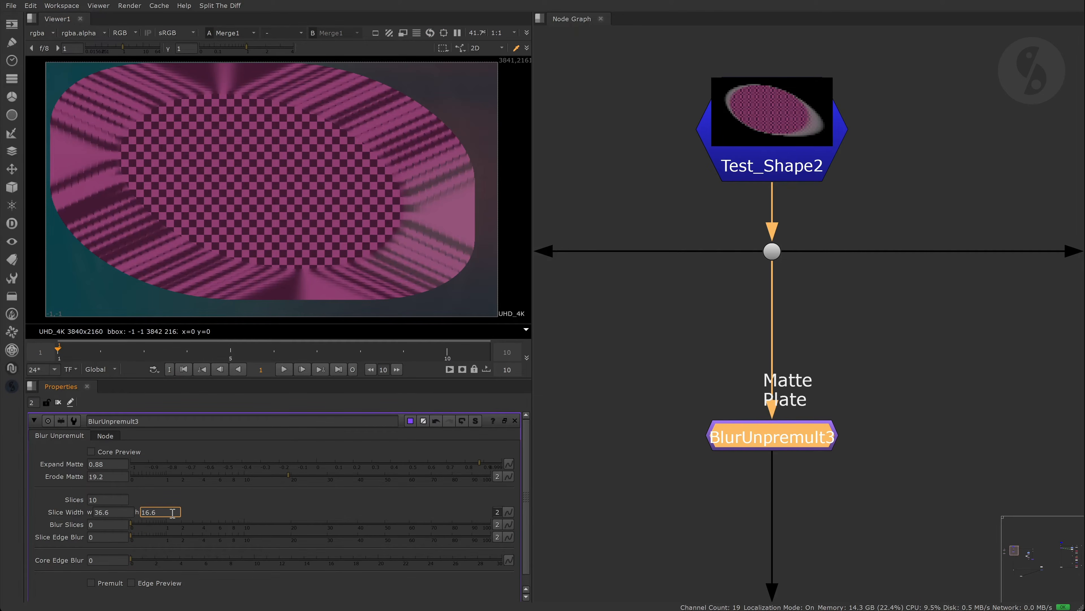
{"action": "key", "text": "Down"}
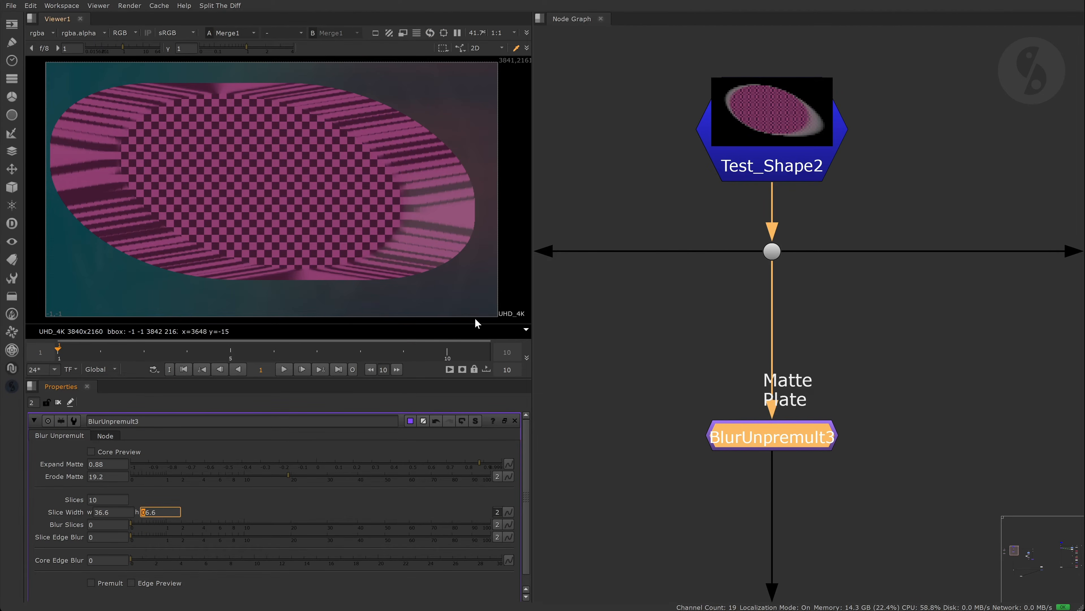
{"action": "left_click", "coordinate": [576, 323]}
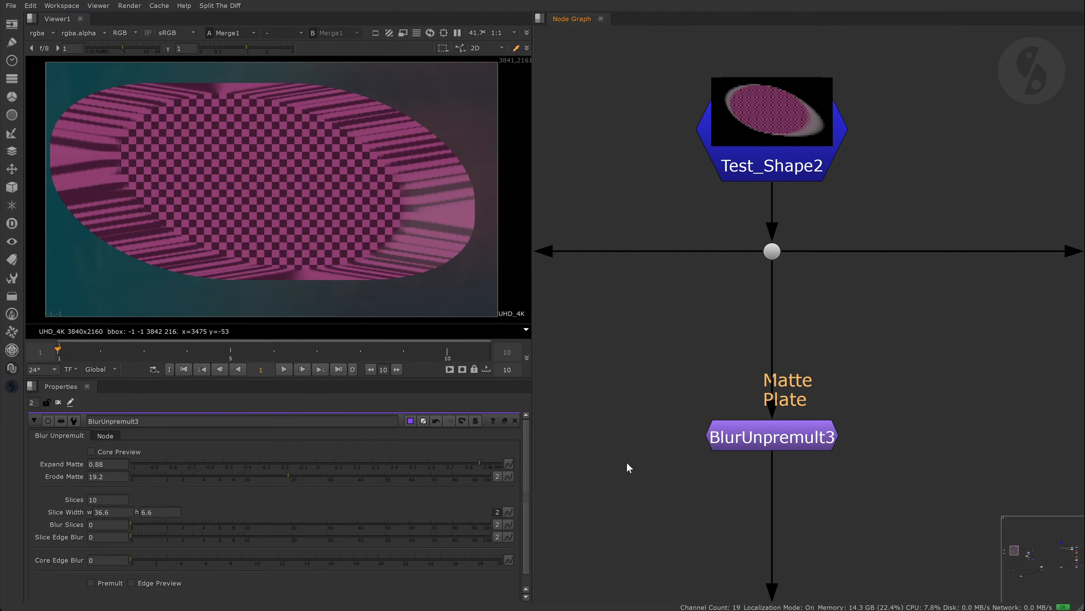
- Move Transform3 and Transform4 beside BlurUnpremult3, feeding Transform3 into its Matte and its output into Transform4
{"action": "scroll", "coordinate": [673, 336], "scroll_direction": "down", "scroll_amount": 3}
{"action": "middle_click_drag", "start_coordinate": [590, 342], "coordinate": [744, 303]}
{"action": "left_click_drag", "start_coordinate": [731, 448], "coordinate": [547, 214]}
{"action": "left_click_drag", "start_coordinate": [624, 302], "coordinate": [773, 302]}
{"action": "scroll", "coordinate": [841, 324], "scroll_direction": "up", "scroll_amount": 1}
{"action": "left_click_drag", "start_coordinate": [848, 322], "coordinate": [763, 295]}
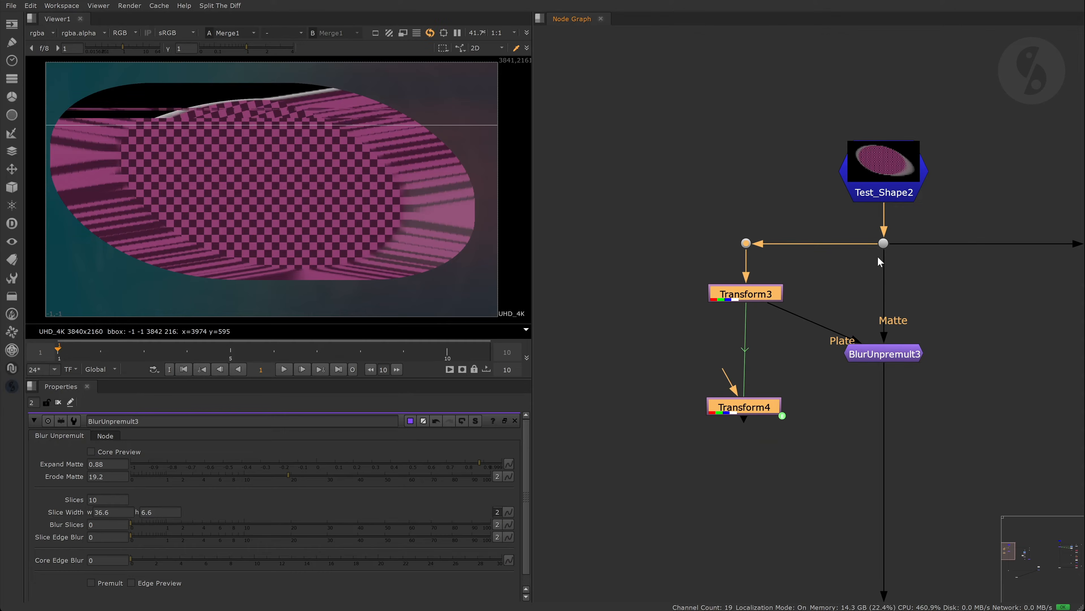
{"action": "left_click_drag", "start_coordinate": [733, 361], "coordinate": [760, 407]}
{"action": "left_click", "coordinate": [851, 419]}
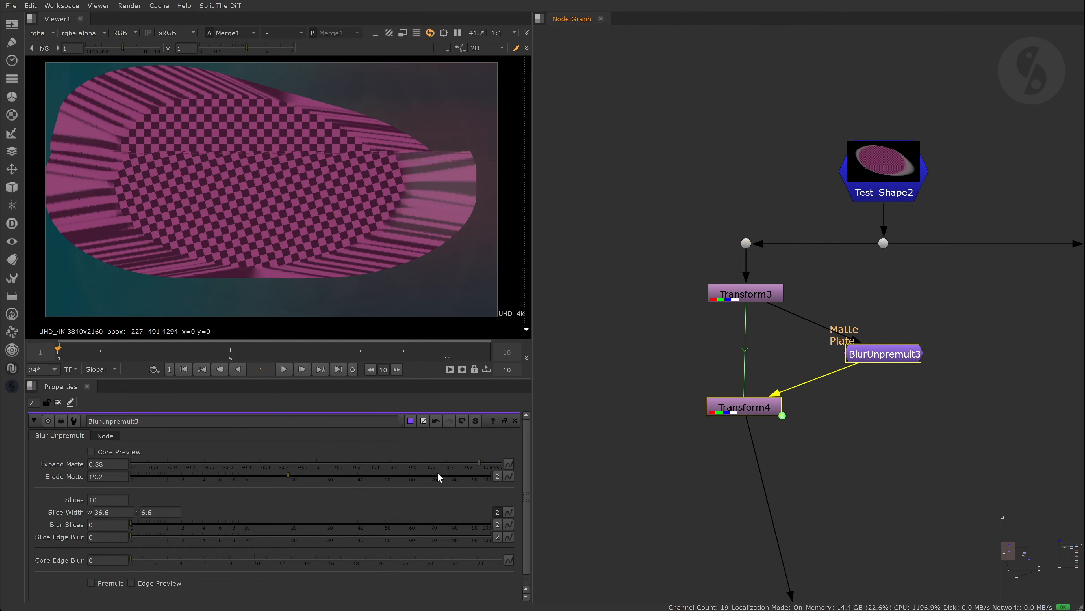
- Try a Slice Width height of 0 on BlurUnpremult3
{"action": "left_click", "coordinate": [114, 513]}
{"action": "left_click_drag", "start_coordinate": [156, 513], "coordinate": [122, 512]}
{"action": "type", "text": "0"}
{"action": "key", "text": "Return"}
{"action": "key", "text": "1"}
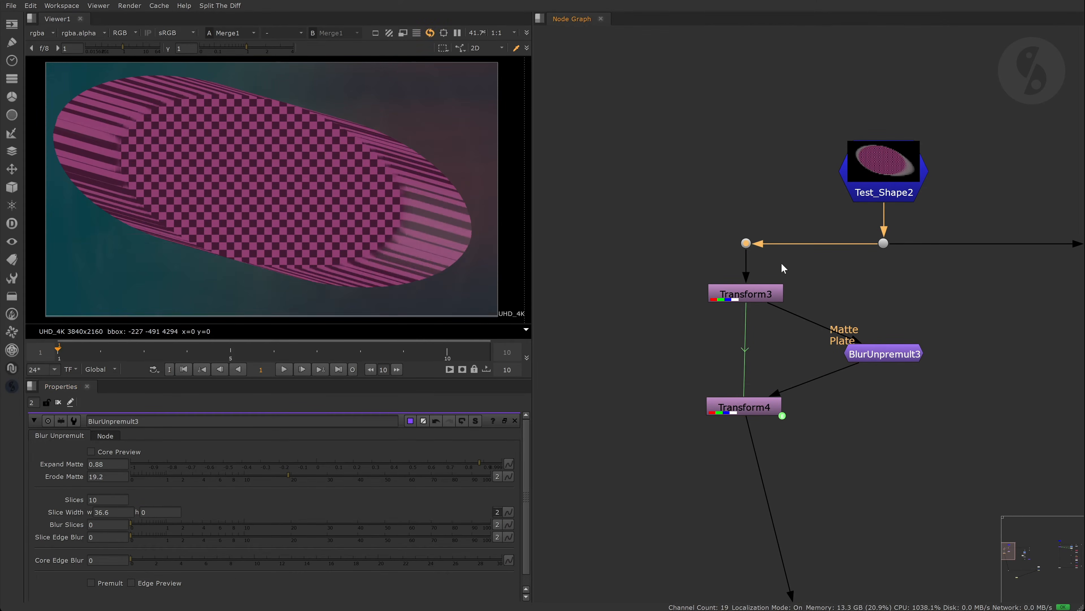
- Compare the BlurUnpremult3, Transform4 and Merge1 outputs in the viewer
{"action": "left_click", "coordinate": [883, 353]}
{"action": "key", "text": "1"}
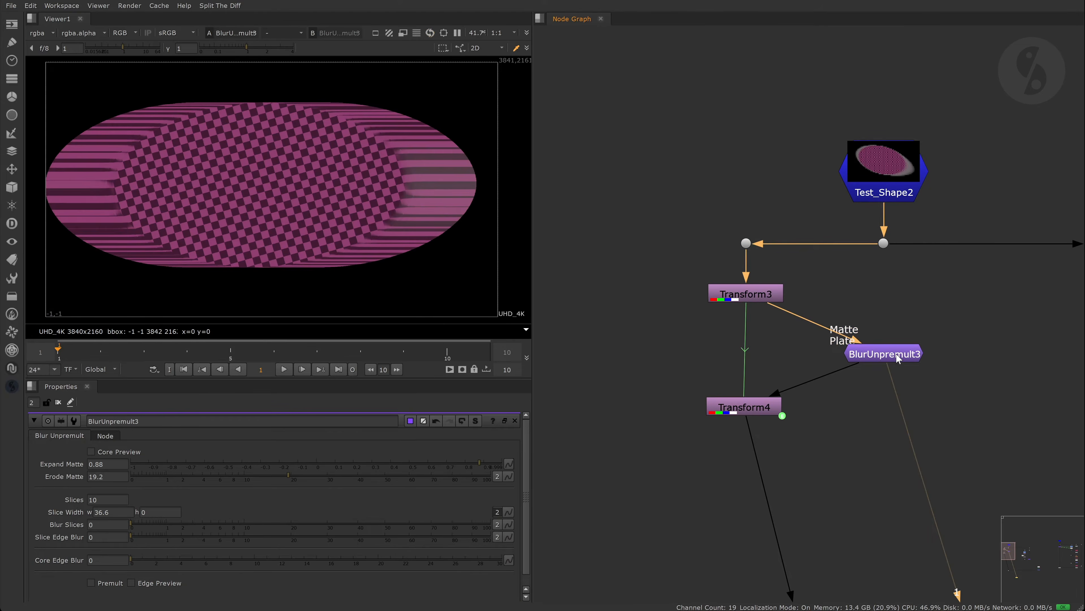
{"action": "left_click", "coordinate": [766, 408]}
{"action": "key", "text": "1"}
{"action": "scroll", "coordinate": [767, 410], "scroll_direction": "down", "scroll_amount": 10}
{"action": "scroll", "coordinate": [925, 481], "scroll_direction": "up", "scroll_amount": 6}
{"action": "middle_click_drag", "start_coordinate": [925, 481], "coordinate": [872, 370]}
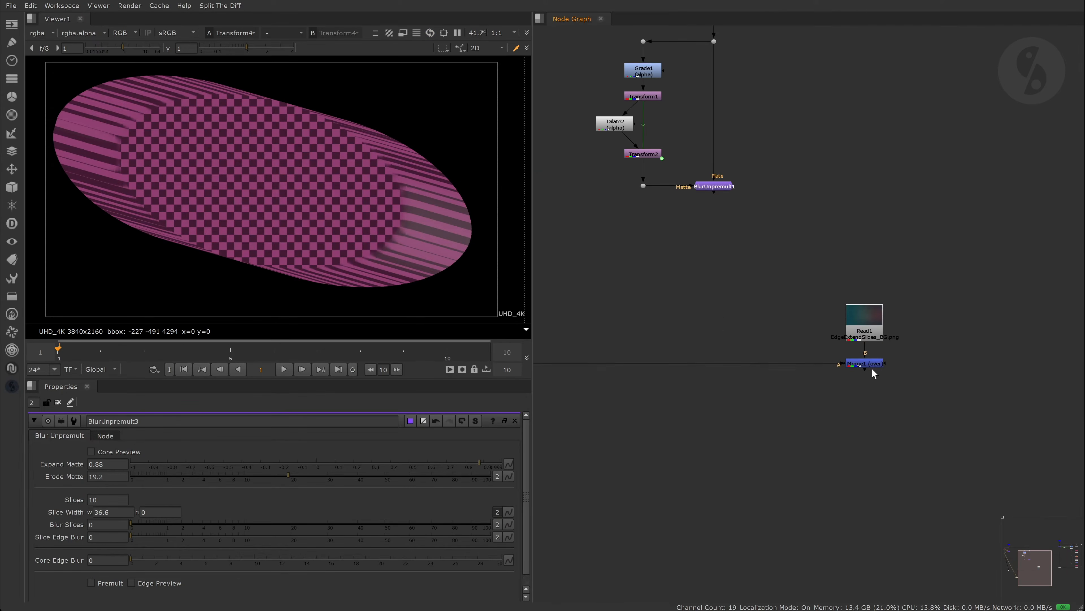
{"action": "left_click", "coordinate": [873, 368]}
{"action": "key", "text": "1"}
{"action": "middle_click_drag", "start_coordinate": [607, 235], "coordinate": [870, 291]}
- Turn on Premult for BlurUnpremult3 and set its Slice Width height to 3
{"action": "left_click", "coordinate": [97, 584]}
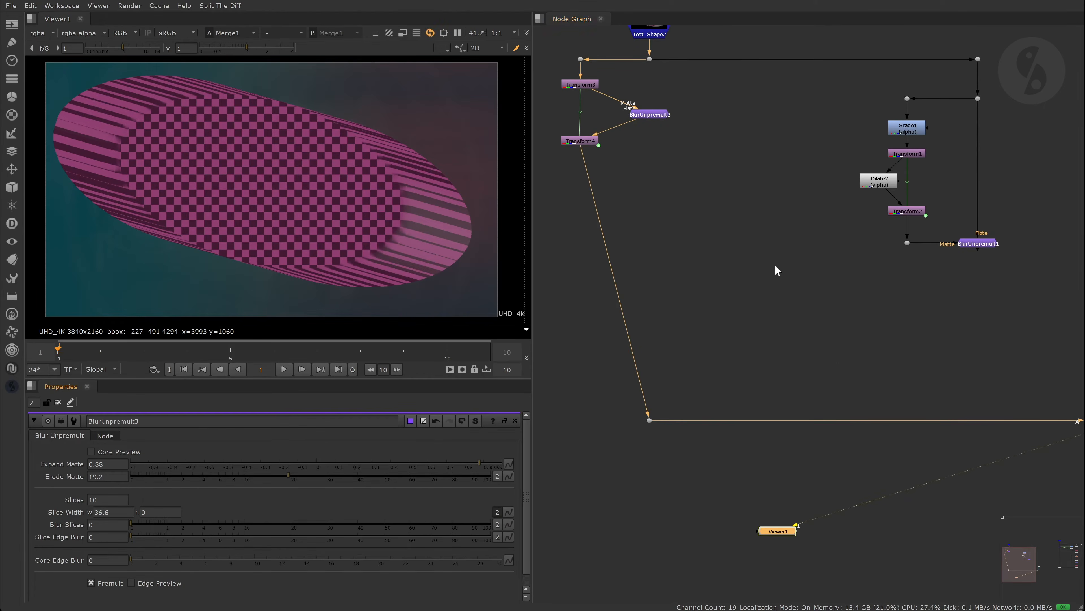
{"action": "middle_click_drag", "start_coordinate": [601, 168], "coordinate": [751, 237]}
{"action": "scroll", "coordinate": [752, 241], "scroll_direction": "up", "scroll_amount": 3}
{"action": "left_click", "coordinate": [839, 170]}
{"action": "left_click", "coordinate": [158, 511]}
{"action": "type", "text": "3"}
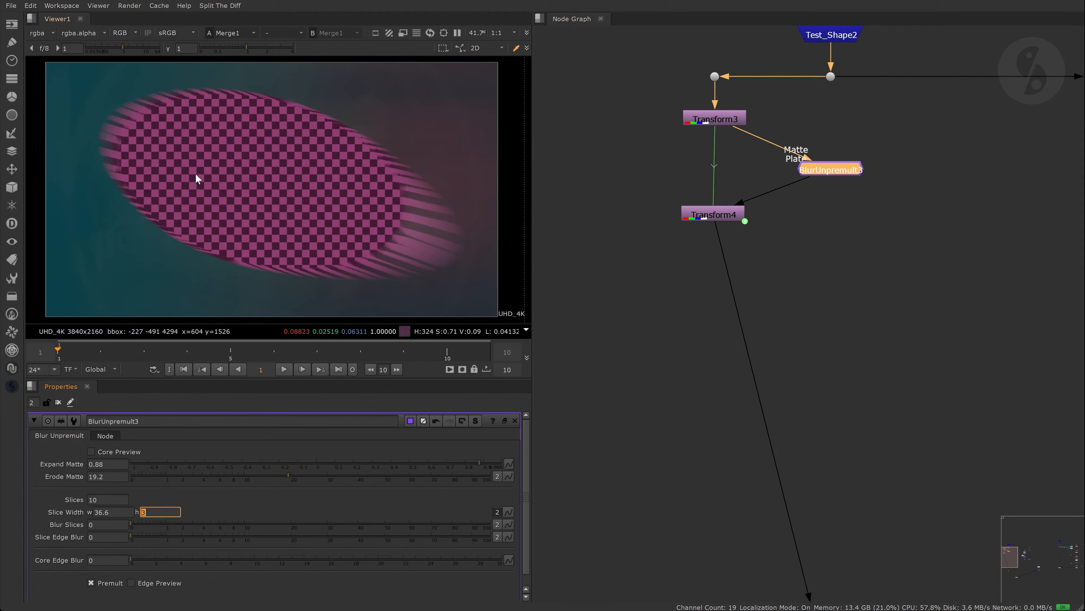
{"action": "left_click", "coordinate": [589, 300]}
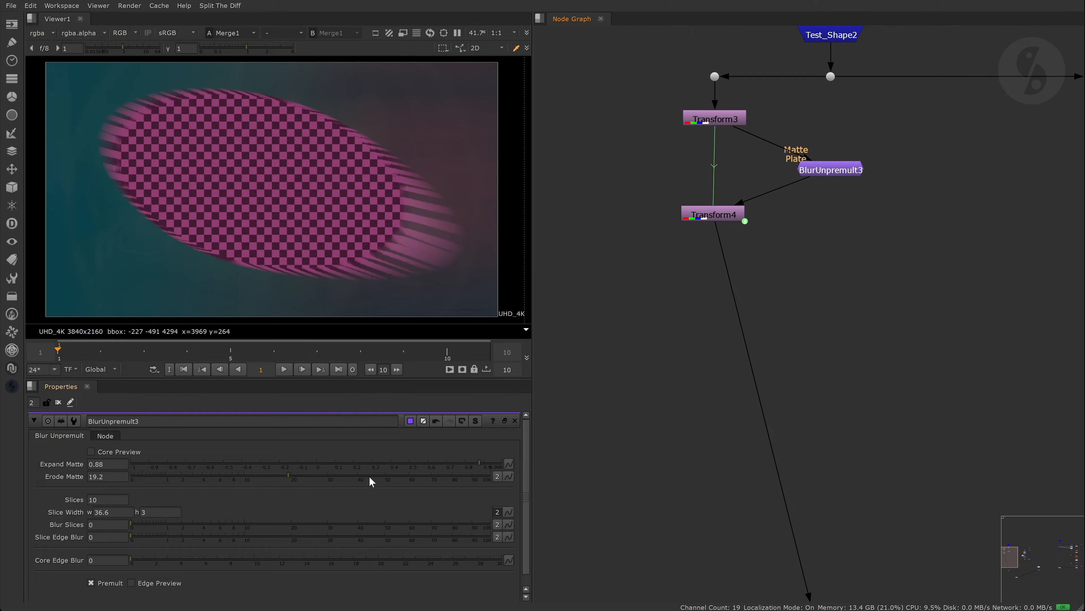
- Split Erode Matte and change its height from 19.2 to 9.2
{"action": "left_click", "coordinate": [496, 477]}
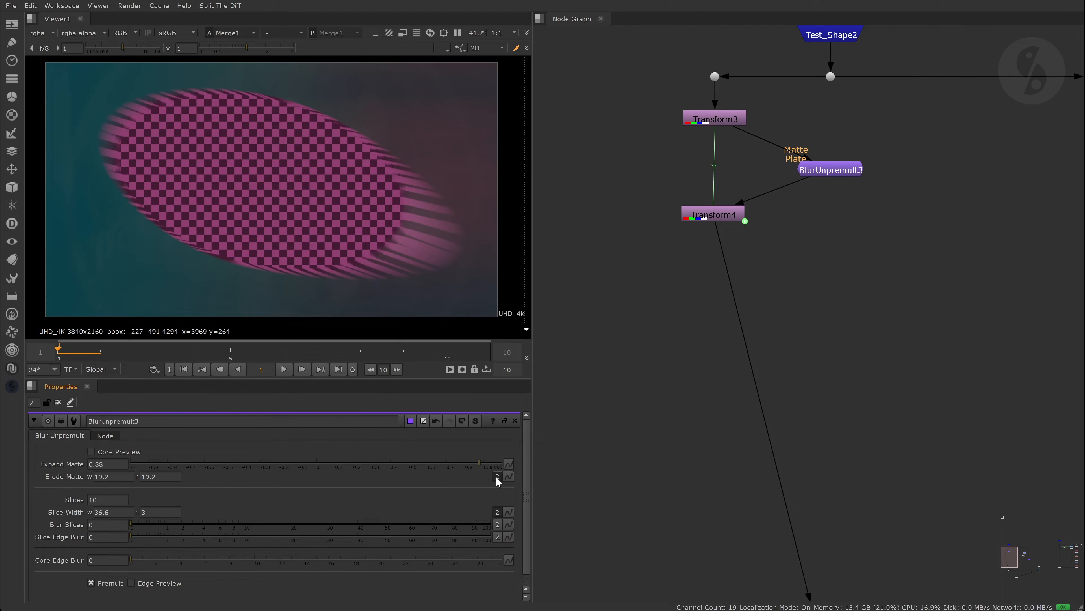
{"action": "left_click", "coordinate": [142, 476]}
{"action": "key", "text": "Left"}
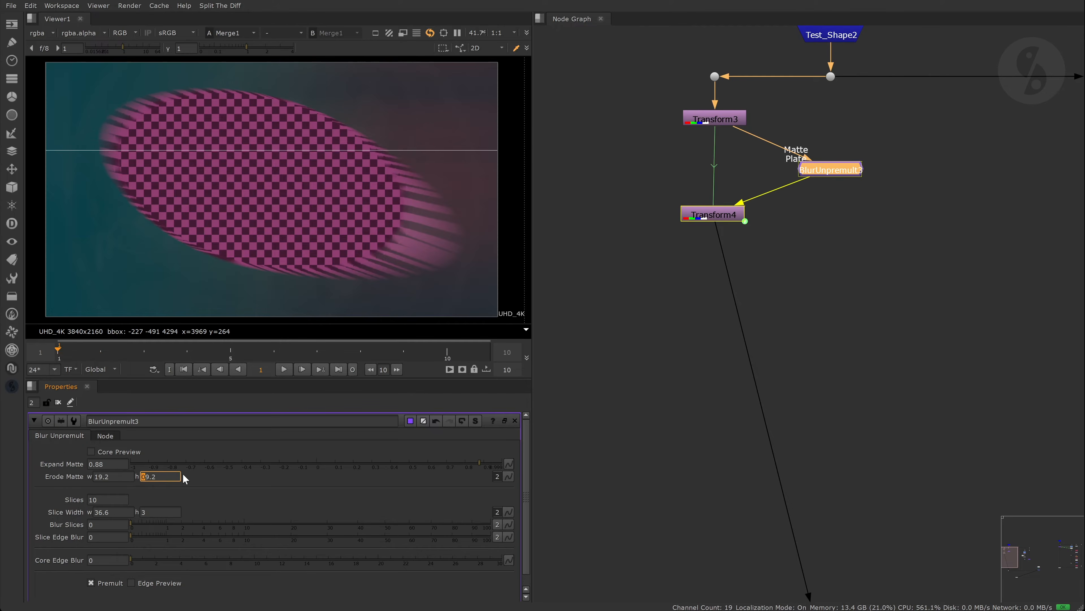
{"action": "key", "text": "Delete"}
{"action": "left_click", "coordinate": [686, 380]}
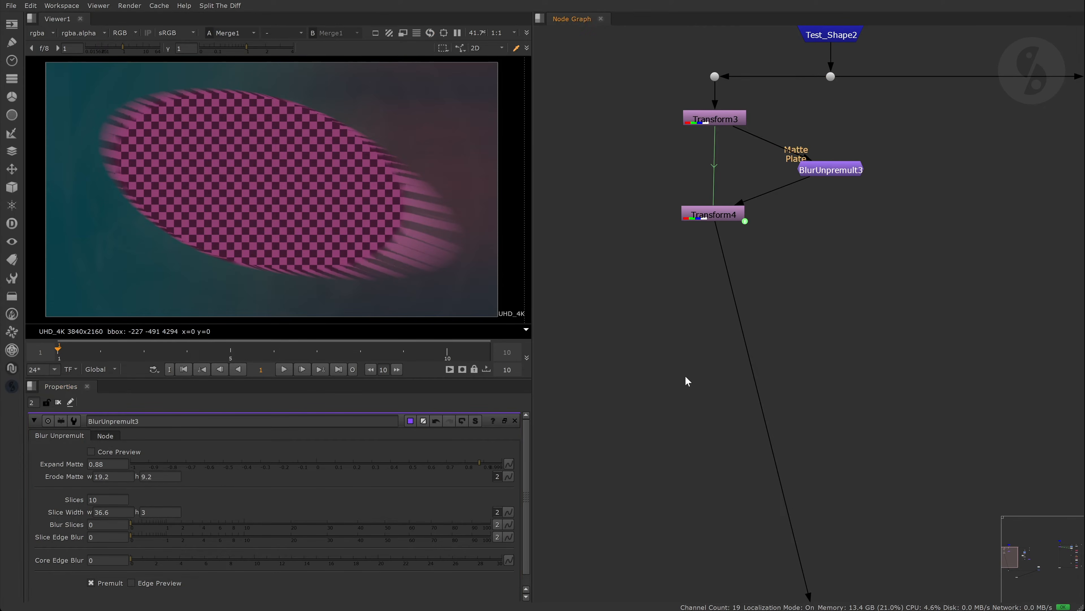
- Connect BlurUnpremult3's Plate and Matte inputs directly to the Test_Shape2 dot
{"action": "middle_click_drag", "start_coordinate": [908, 292], "coordinate": [449, 309]}
{"action": "middle_click_drag", "start_coordinate": [859, 294], "coordinate": [844, 330]}
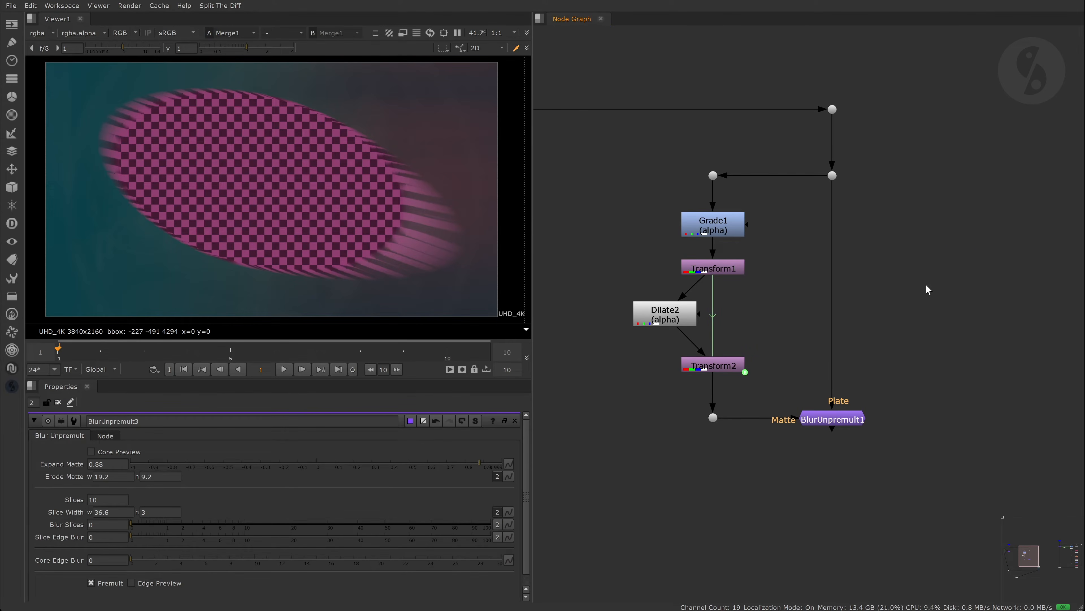
{"action": "middle_click_drag", "start_coordinate": [735, 386], "coordinate": [952, 387]}
{"action": "middle_click_drag", "start_coordinate": [662, 381], "coordinate": [975, 401]}
{"action": "left_click_drag", "start_coordinate": [732, 188], "coordinate": [803, 131]}
{"action": "left_click_drag", "start_coordinate": [694, 295], "coordinate": [772, 229]}
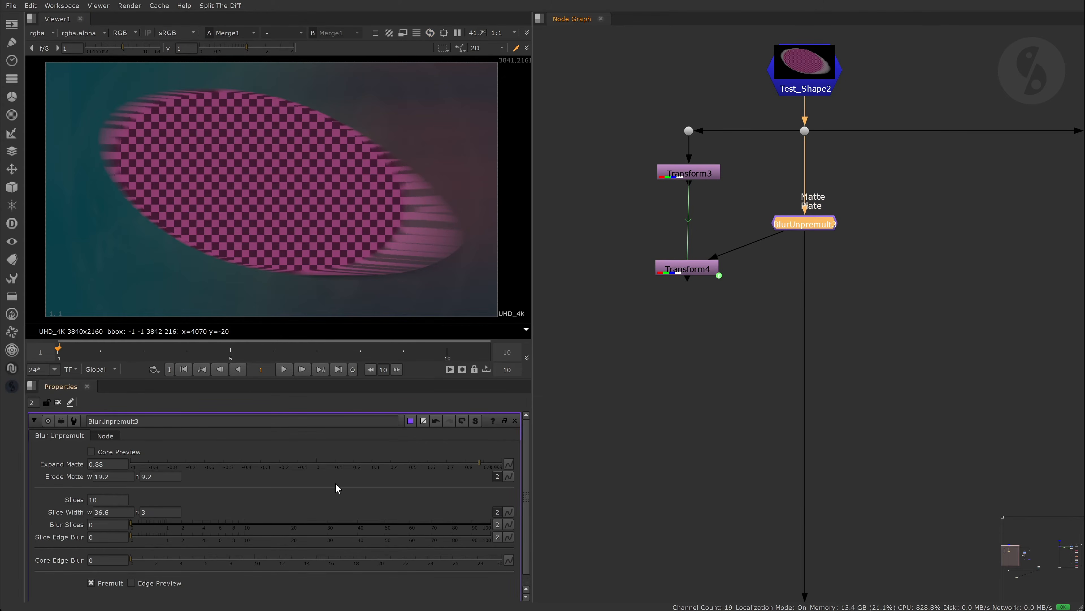
- Set BlurUnpremult3 to Erode Matte 59, Expand Matte 0.999 and Slice Width 59.5
{"action": "left_click", "coordinate": [497, 476]}
{"action": "left_click_drag", "start_coordinate": [238, 477], "coordinate": [407, 476]}
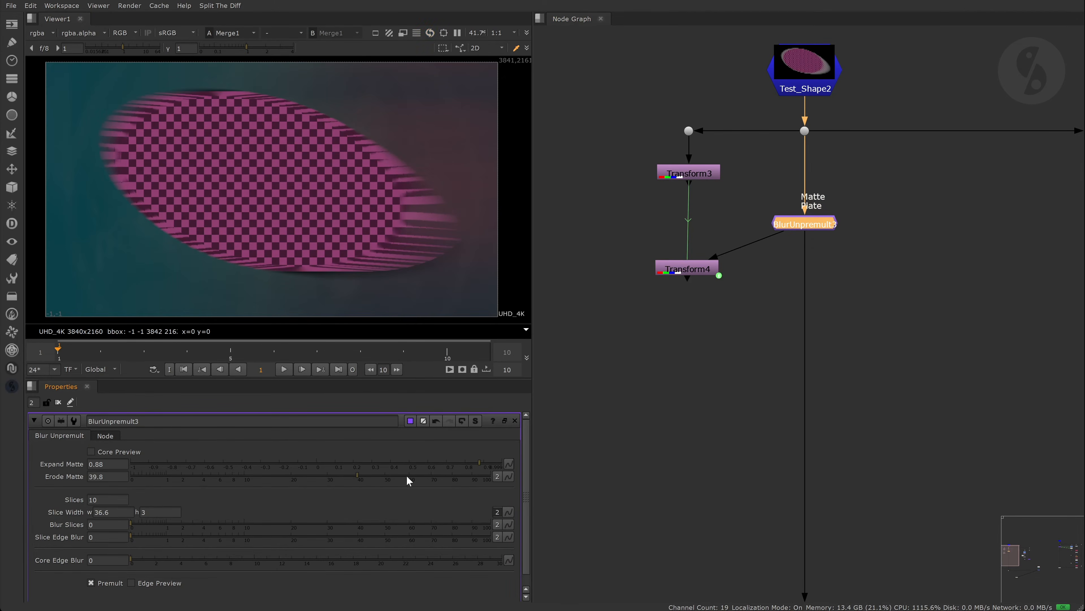
{"action": "left_click_drag", "start_coordinate": [479, 463], "coordinate": [504, 463]}
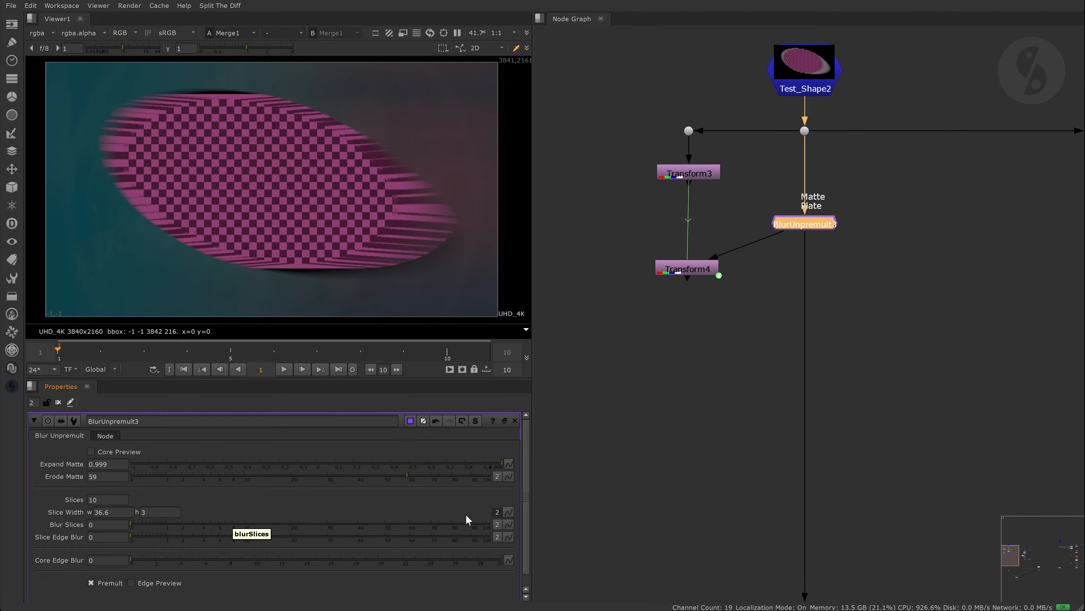
{"action": "left_click", "coordinate": [497, 512]}
{"action": "left_click", "coordinate": [409, 511]}
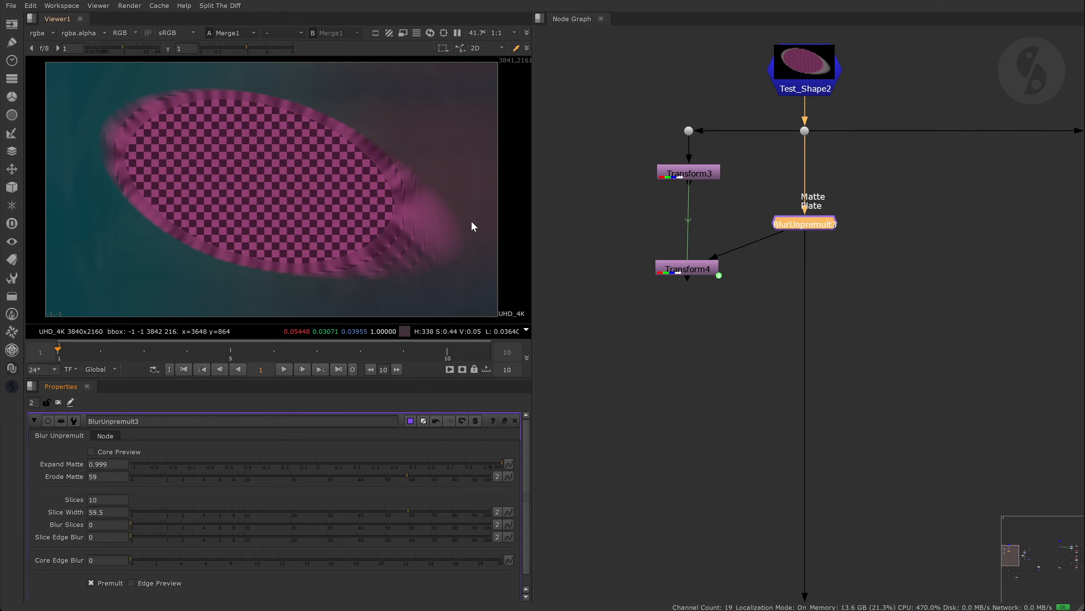
- Toggle BlurUnpremult3 off and on to compare, then pan to the Grade1/Dilate2 branch
{"action": "left_click", "coordinate": [801, 220]}
{"action": "key", "text": "d"}
{"action": "key", "text": "d"}
{"action": "scroll", "coordinate": [265, 90], "scroll_direction": "up", "scroll_amount": 6}
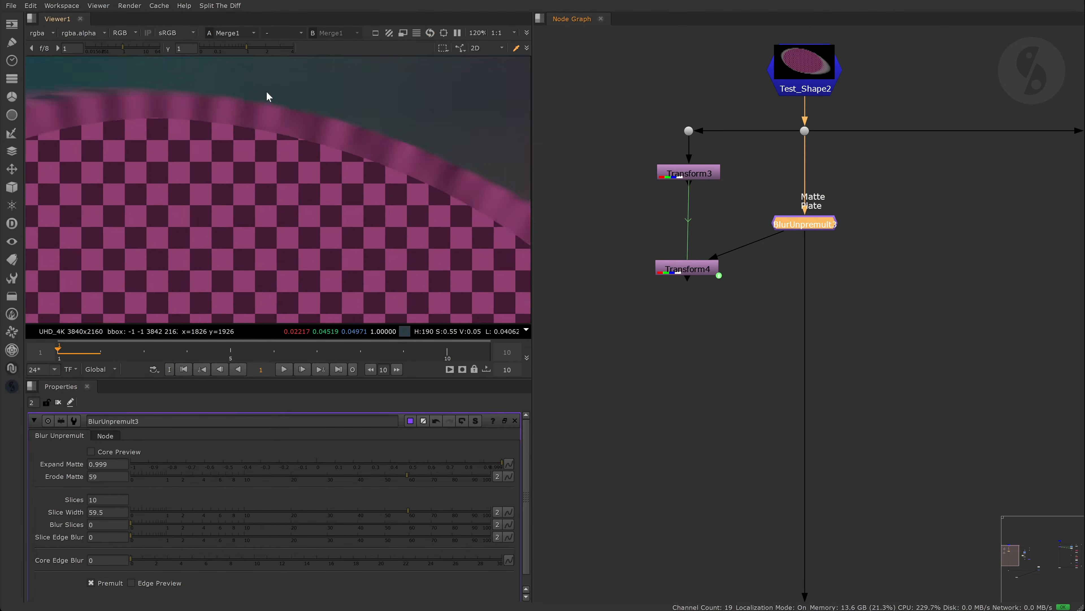
{"action": "key", "text": "d"}
{"action": "key", "text": "d"}
{"action": "scroll", "coordinate": [309, 143], "scroll_direction": "down", "scroll_amount": 7}
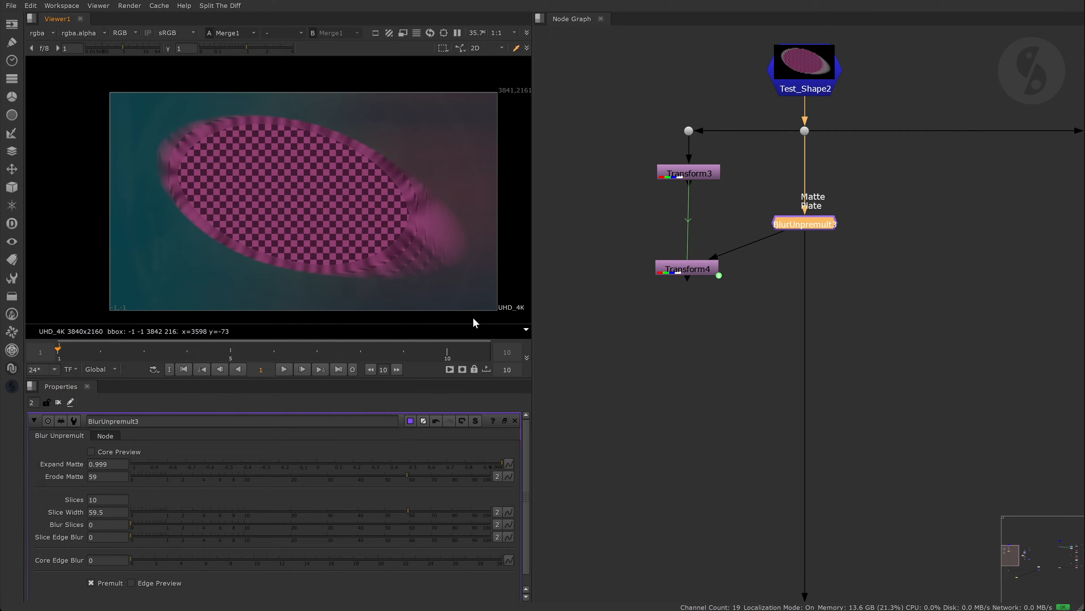
{"action": "scroll", "coordinate": [677, 321], "scroll_direction": "down", "scroll_amount": 4}
{"action": "middle_click_drag", "start_coordinate": [868, 332], "coordinate": [668, 327]}
{"action": "scroll", "coordinate": [750, 306], "scroll_direction": "up", "scroll_amount": 5}
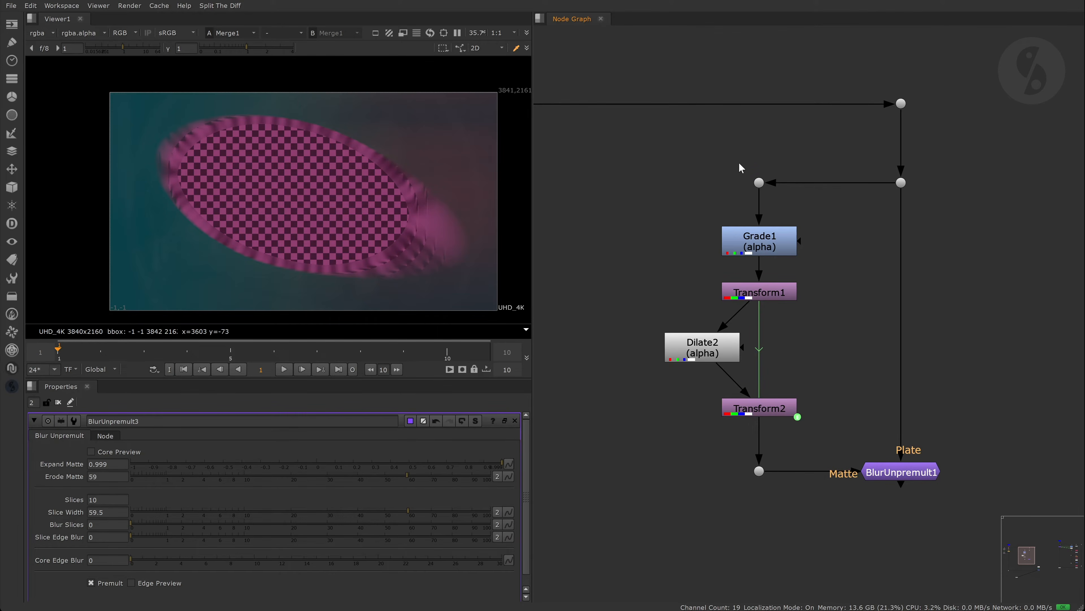
- Inspect the alpha of Dot3, Grade1, Transform1, Dilate2 and Transform2 in turn
{"action": "left_click", "coordinate": [759, 182]}
{"action": "key", "text": "1"}
{"action": "key", "text": "f"}
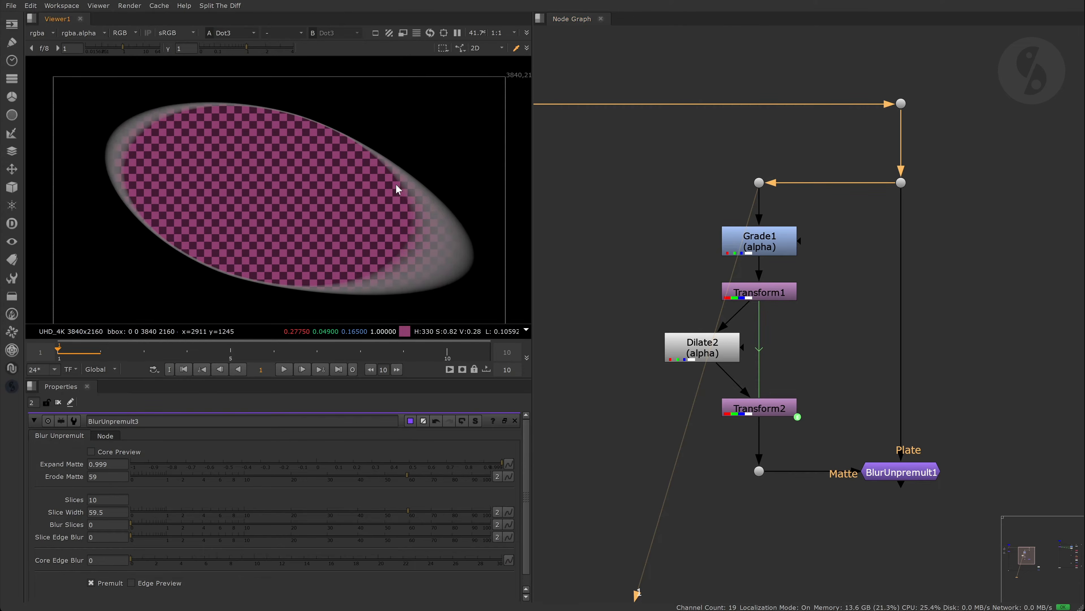
{"action": "key", "text": "a"}
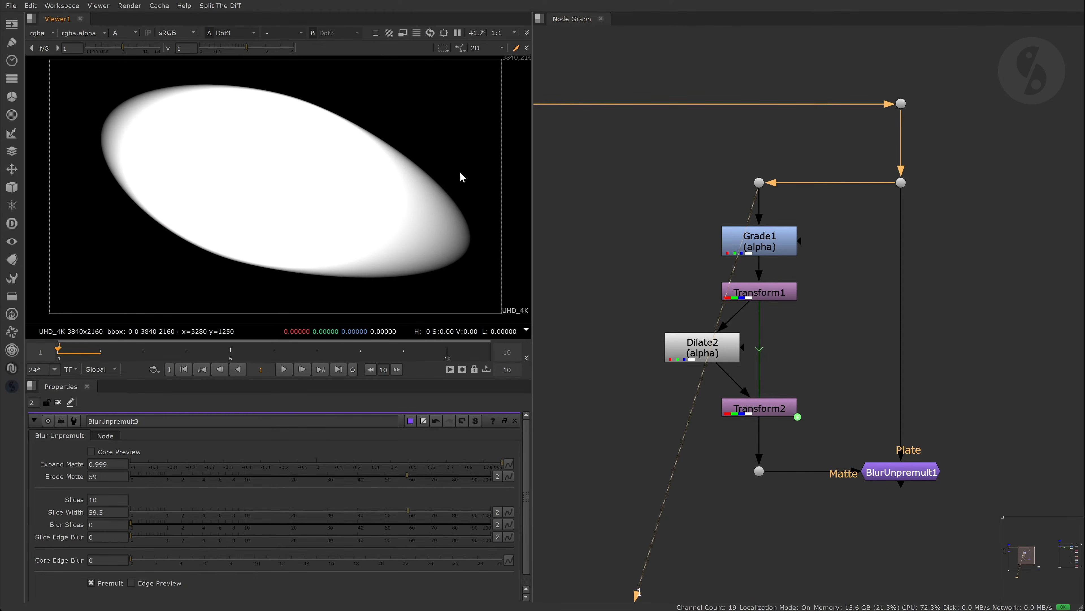
{"action": "left_click", "coordinate": [769, 250]}
{"action": "key", "text": "1"}
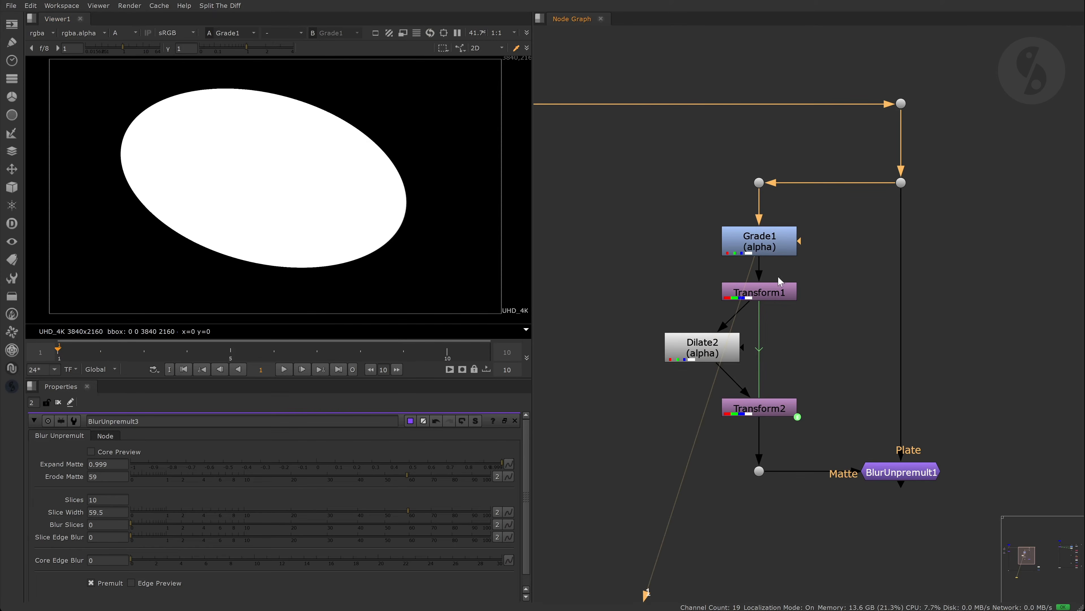
{"action": "left_click", "coordinate": [778, 291], "text": "ctrl+shift"}
{"action": "left_click", "coordinate": [697, 355], "text": "ctrl+shift"}
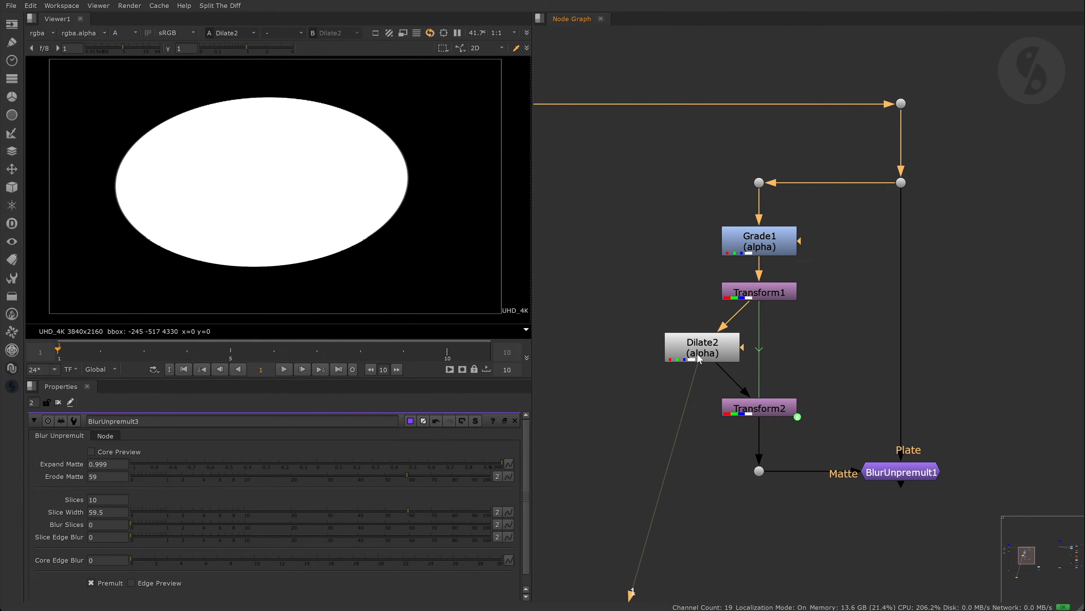
{"action": "double_click", "coordinate": [699, 358]}
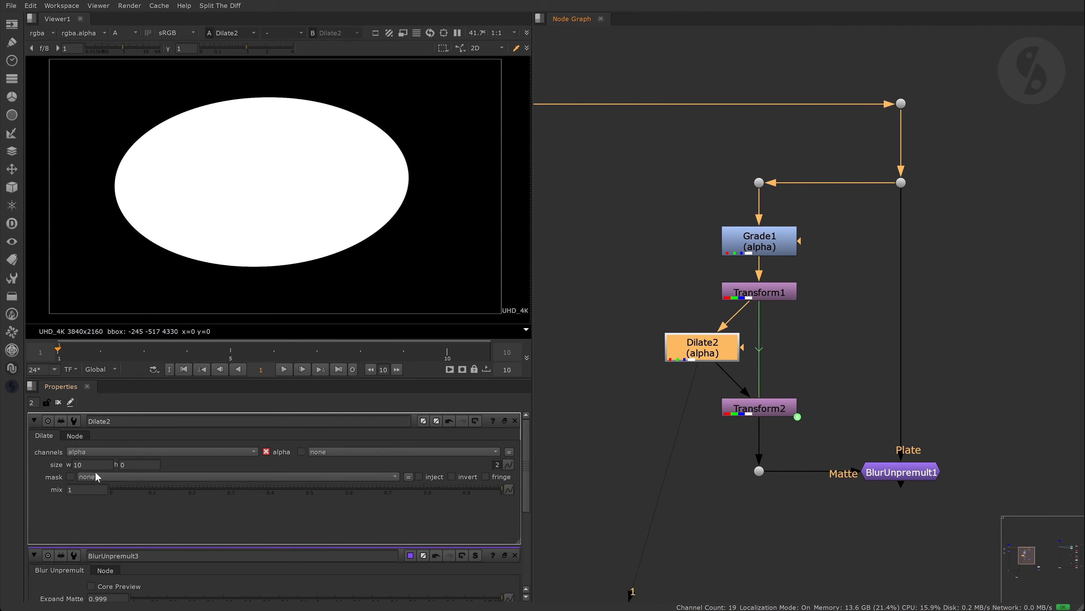
{"action": "left_click", "coordinate": [744, 407], "text": "ctrl+shift"}
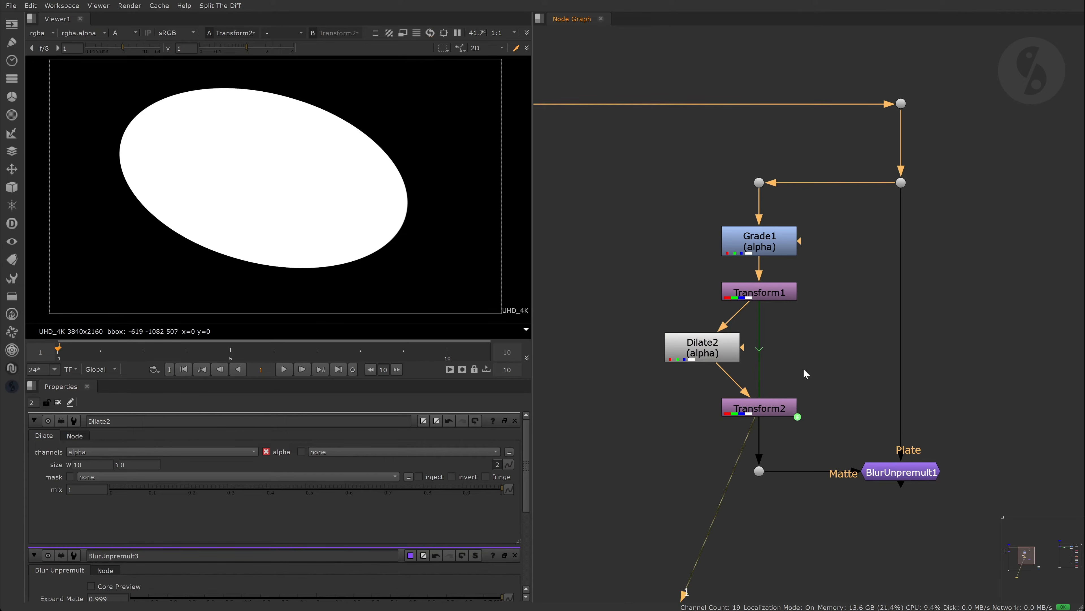
{"action": "key", "text": "a"}
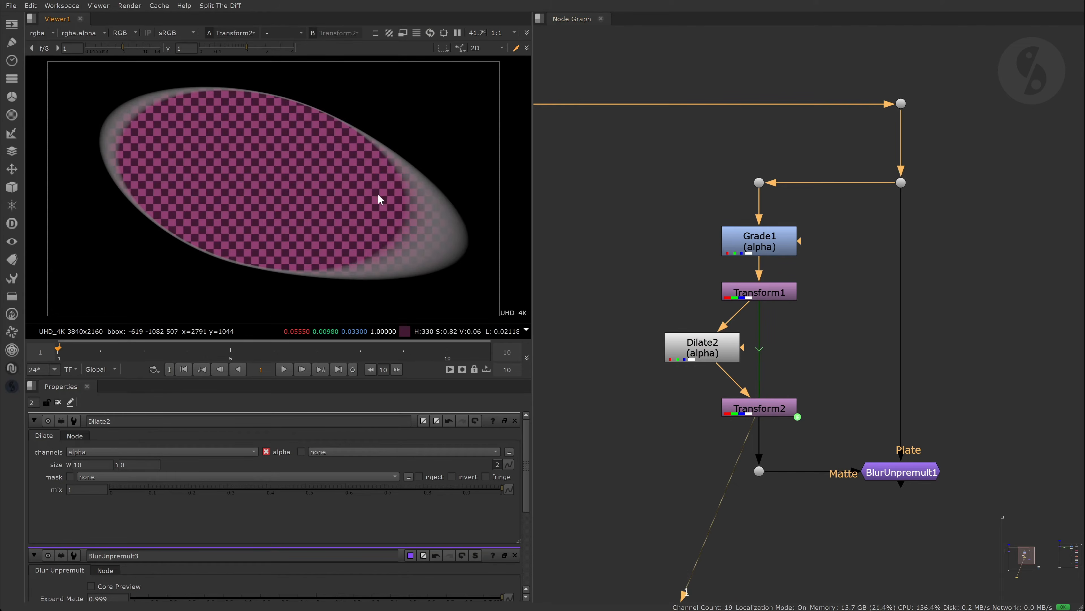
- View BlurUnpremult1, reconnect the dot and merge wires, and check the Merge1 composite
{"action": "left_click", "coordinate": [903, 474]}
{"action": "key", "text": "1"}
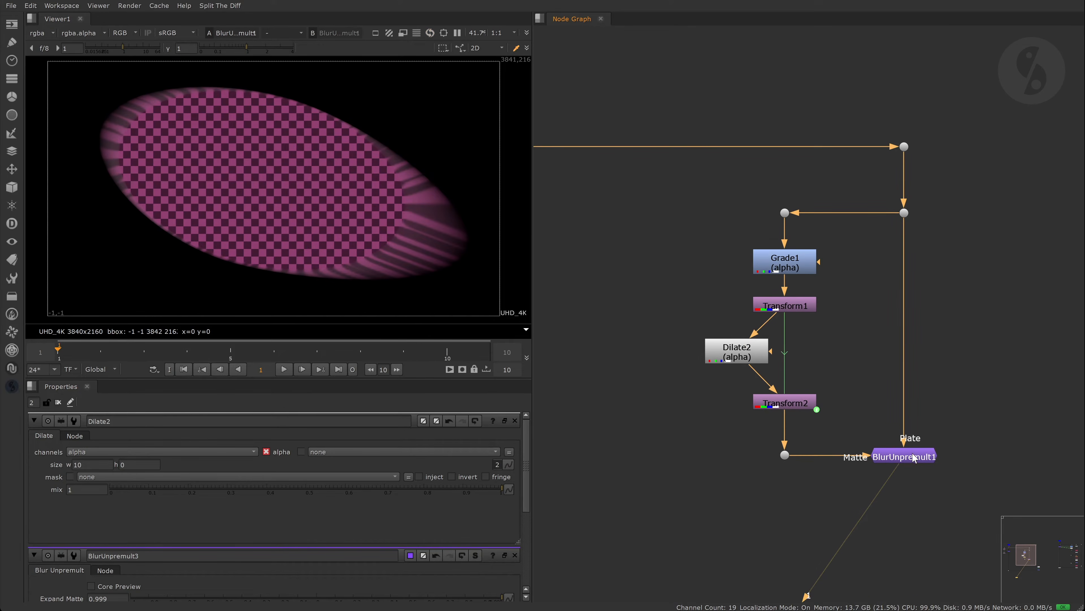
{"action": "scroll", "coordinate": [863, 404], "scroll_direction": "down", "scroll_amount": 5}
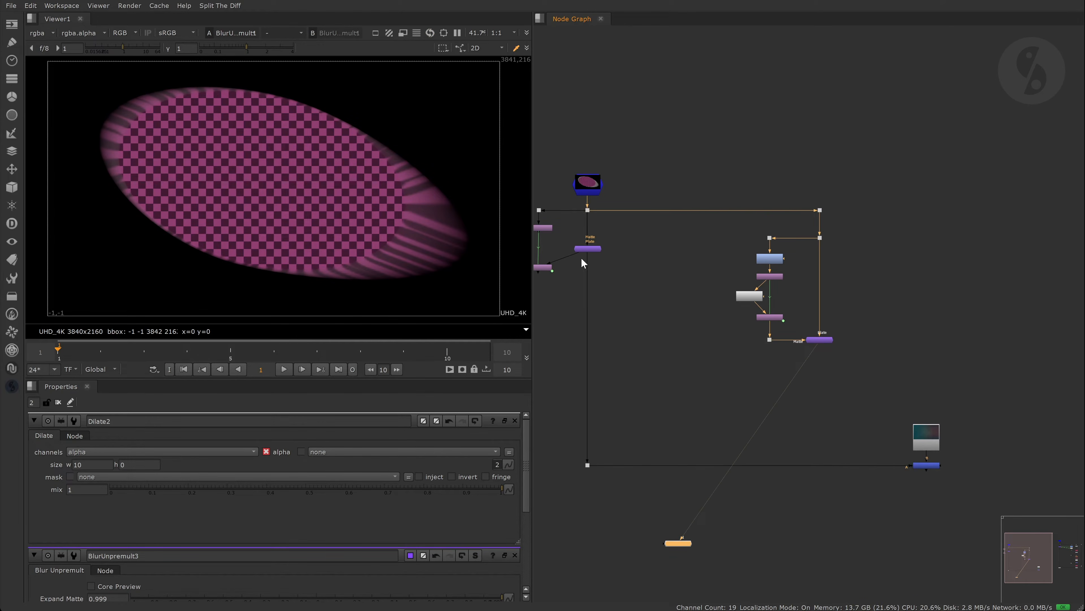
{"action": "left_click_drag", "start_coordinate": [583, 262], "coordinate": [823, 350]}
{"action": "left_click", "coordinate": [932, 466]}
{"action": "key", "text": "1"}
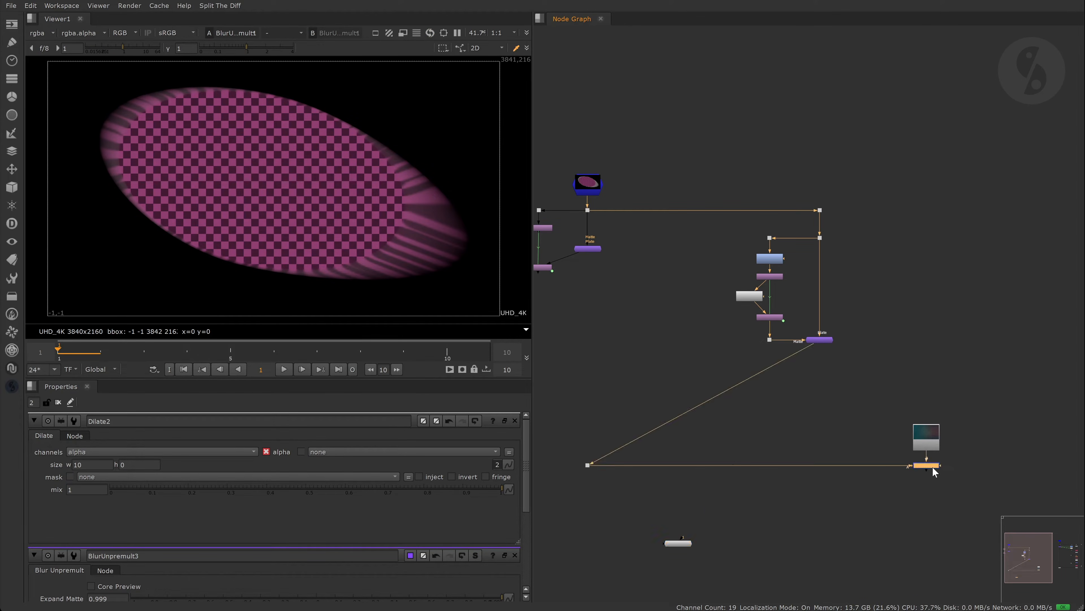
{"action": "scroll", "coordinate": [262, 74], "scroll_direction": "up", "scroll_amount": 5}
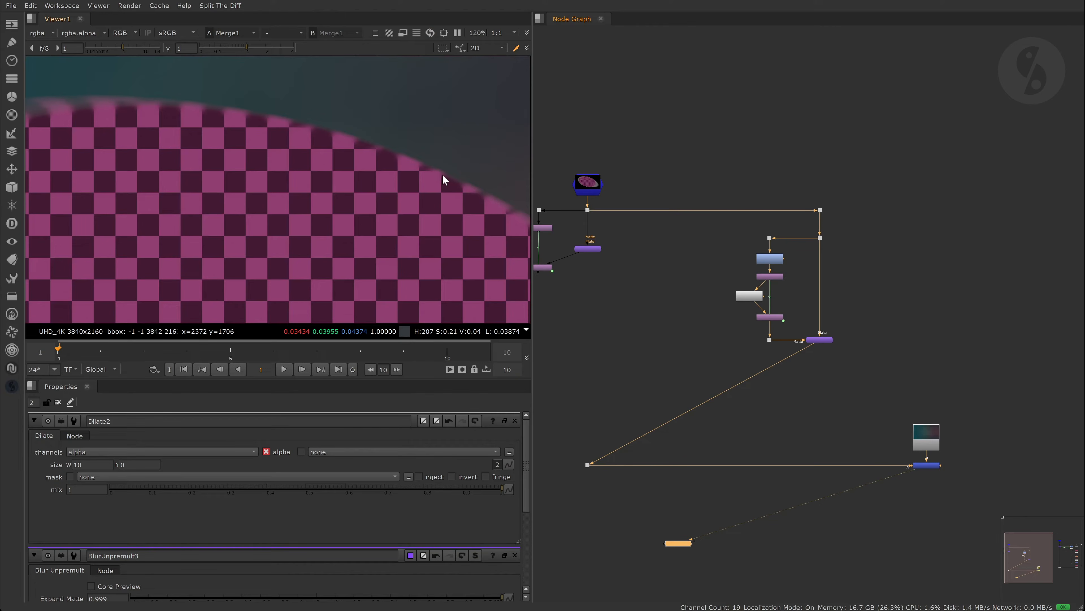
{"action": "left_click_drag", "start_coordinate": [800, 352], "coordinate": [762, 334]}
{"action": "scroll", "coordinate": [412, 201], "scroll_direction": "down", "scroll_amount": 5}
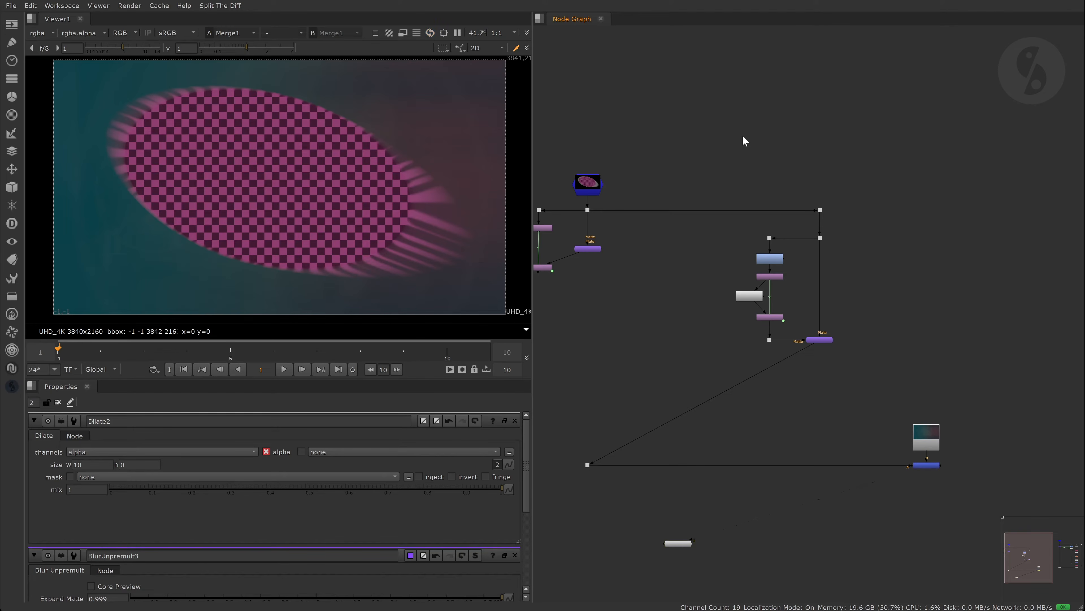
{"action": "scroll", "coordinate": [714, 280], "scroll_direction": "up", "scroll_amount": 5}
- Add Merge2 with its B input from the dot above Grade1, set to xor
{"action": "key", "text": "m"}
{"action": "left_click_drag", "start_coordinate": [727, 259], "coordinate": [843, 186]}
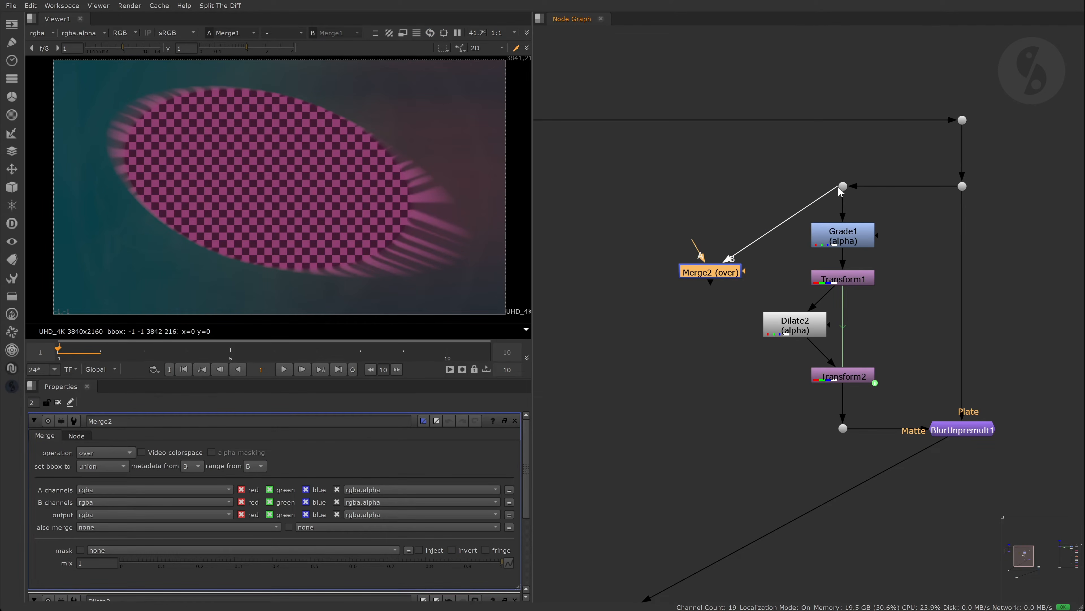
{"action": "left_click", "coordinate": [105, 452]}
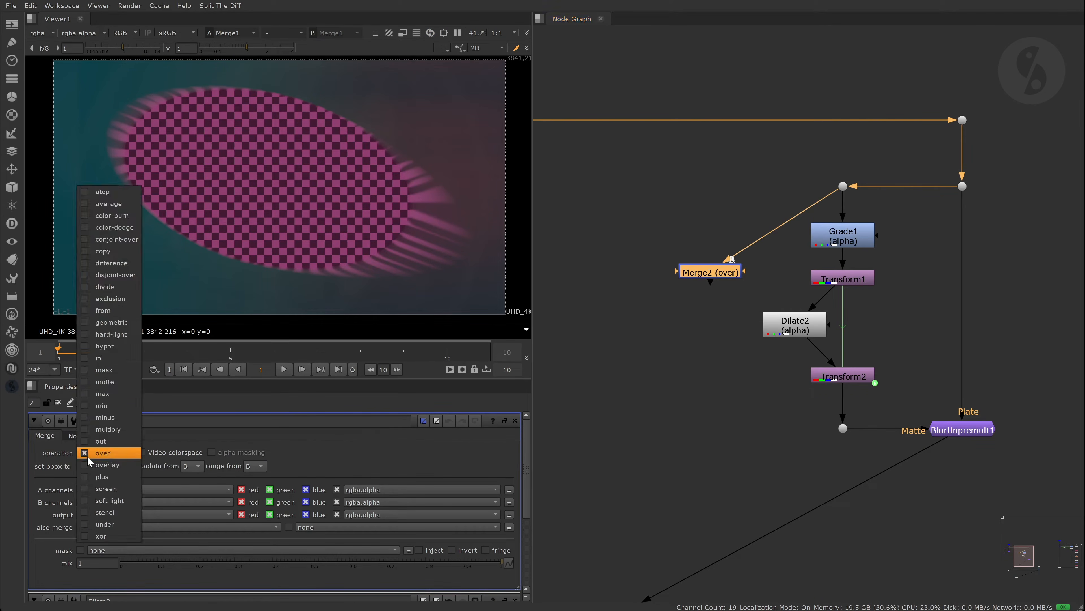
{"action": "left_click", "coordinate": [98, 535]}
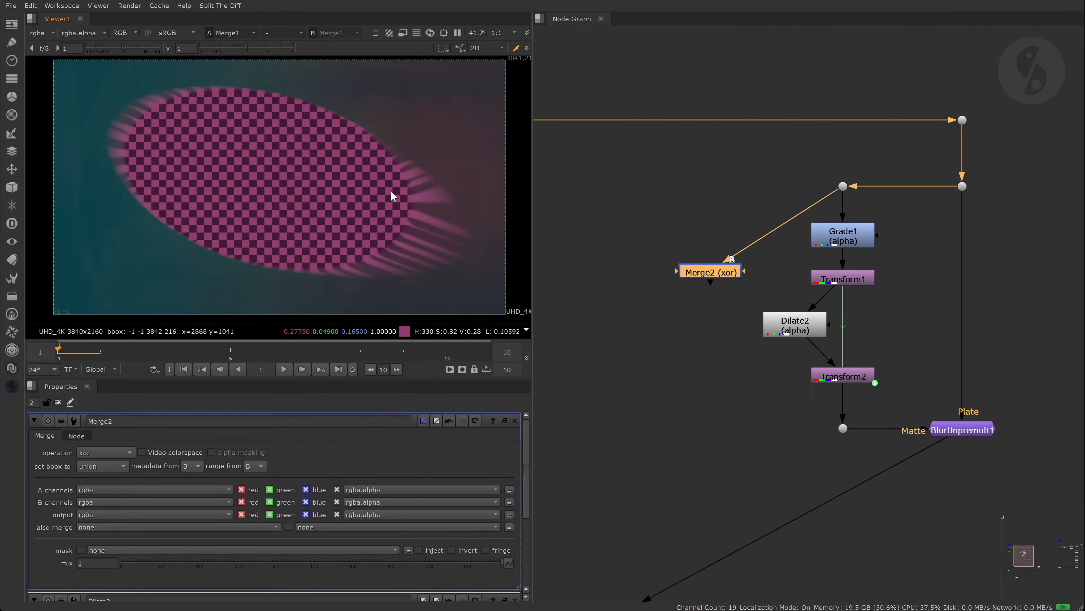
- Compare the alpha of Merge2's xor ring against the dot's white matte
{"action": "key", "text": "a"}
{"action": "key", "text": "1"}
{"action": "left_click_drag", "start_coordinate": [811, 166], "coordinate": [866, 203]}
{"action": "key", "text": "1"}
{"action": "left_click", "coordinate": [708, 274]}
{"action": "key", "text": "1"}
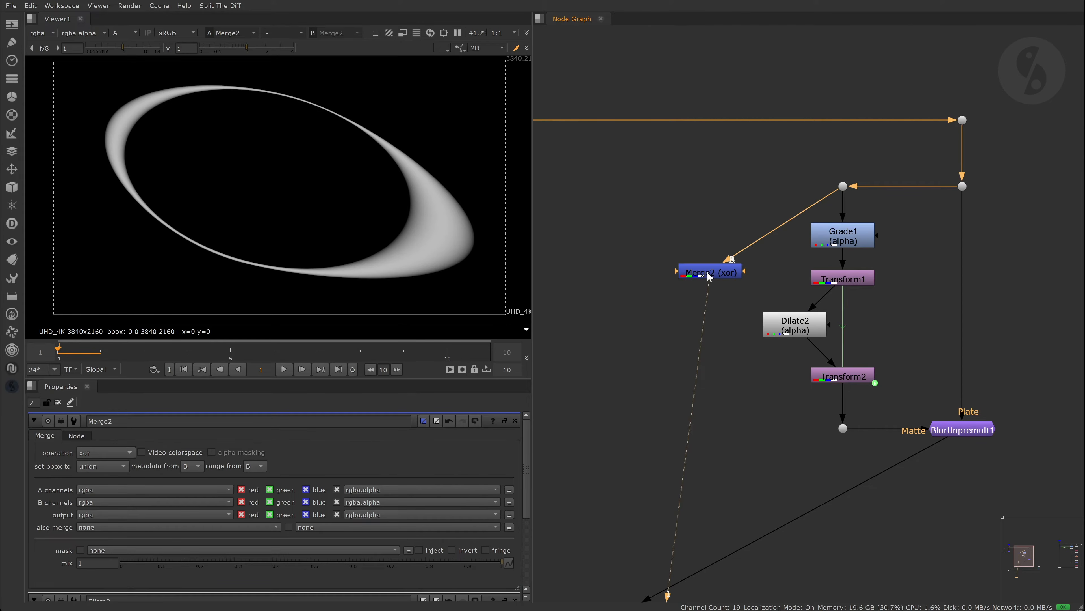
- Add Grade2 on the alpha channel, lowering whitepoint so the ring turns solid white
{"action": "key", "text": "g"}
{"action": "left_click", "coordinate": [171, 452]}
{"action": "left_click", "coordinate": [149, 497]}
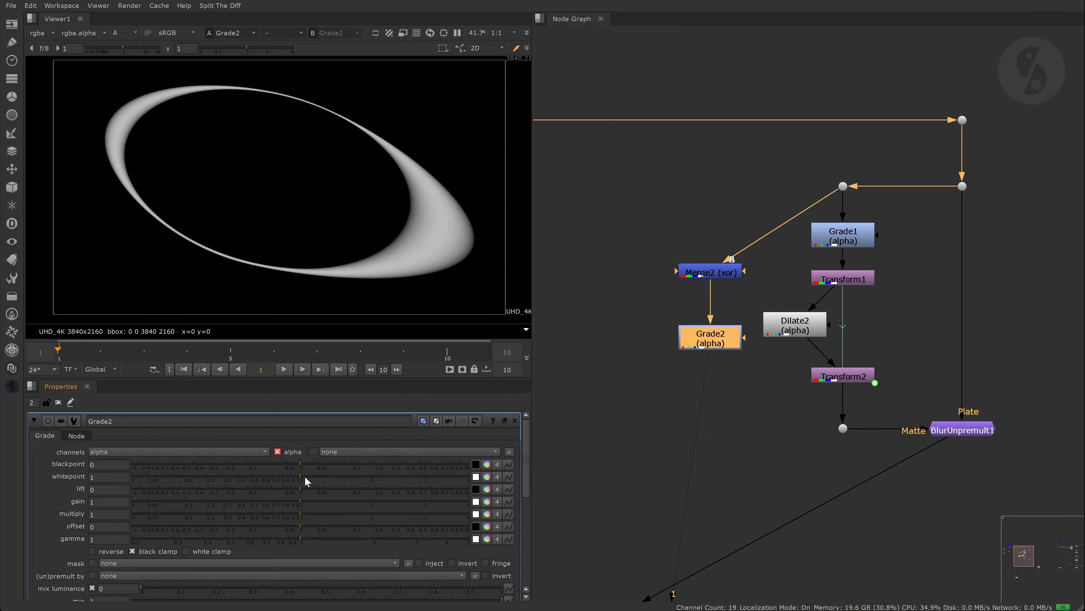
{"action": "left_click_drag", "start_coordinate": [305, 477], "coordinate": [162, 482]}
{"action": "left_click", "coordinate": [613, 344]}
- Add a stencil Merge3 with B from the dot and A from Grade2
{"action": "key", "text": "m"}
{"action": "left_click_drag", "start_coordinate": [629, 322], "coordinate": [844, 185]}
{"action": "left_click_drag", "start_coordinate": [614, 345], "coordinate": [749, 393]}
{"action": "left_click_drag", "start_coordinate": [732, 362], "coordinate": [711, 340]}
{"action": "key", "text": "1"}
{"action": "left_click", "coordinate": [103, 453]}
{"action": "left_click", "coordinate": [99, 510]}
{"action": "middle_click_drag", "start_coordinate": [428, 208], "coordinate": [426, 219]}
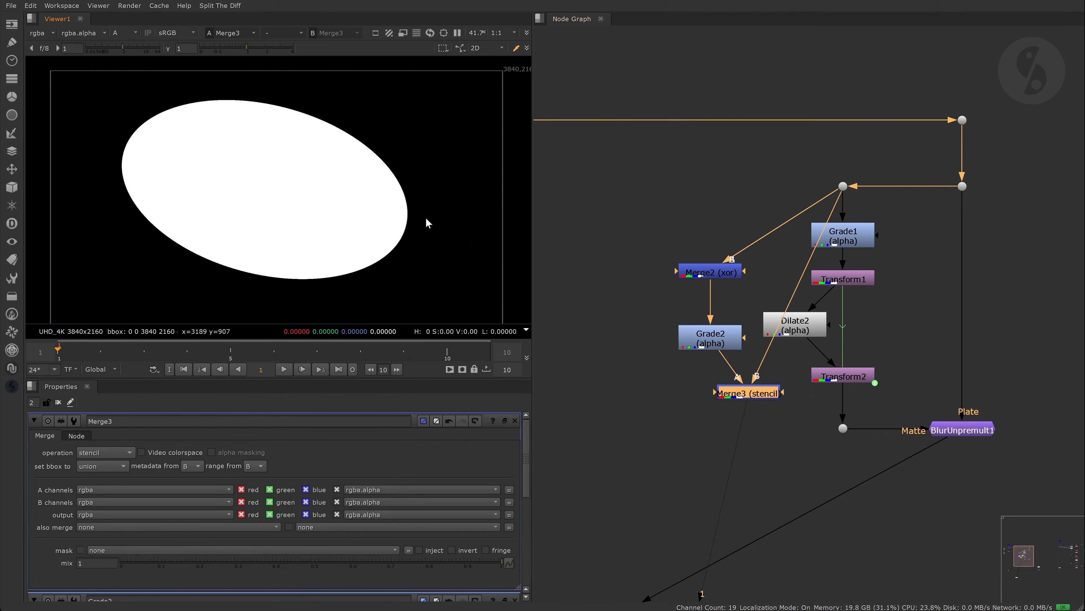
{"action": "left_click", "coordinate": [683, 393]}
- View BlurUnpremult1 and delete the Merge2, Grade2 and Merge3 test nodes
{"action": "left_click", "coordinate": [966, 429]}
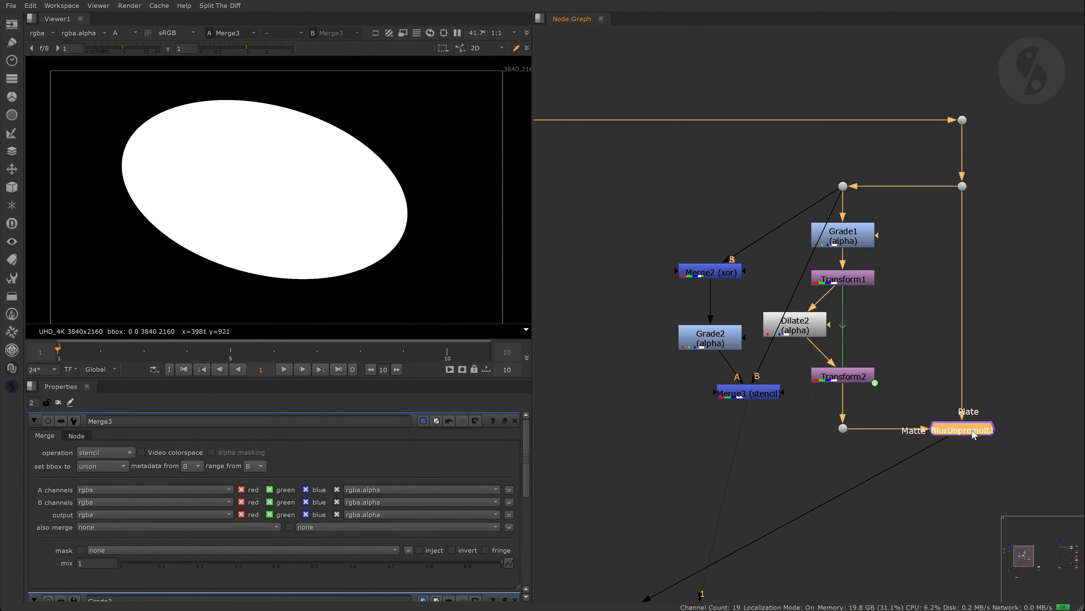
{"action": "key", "text": "1"}
{"action": "left_click_drag", "start_coordinate": [652, 243], "coordinate": [759, 357]}
{"action": "key", "text": "Delete"}
{"action": "left_click_drag", "start_coordinate": [675, 362], "coordinate": [784, 424]}
{"action": "key", "text": "Delete"}
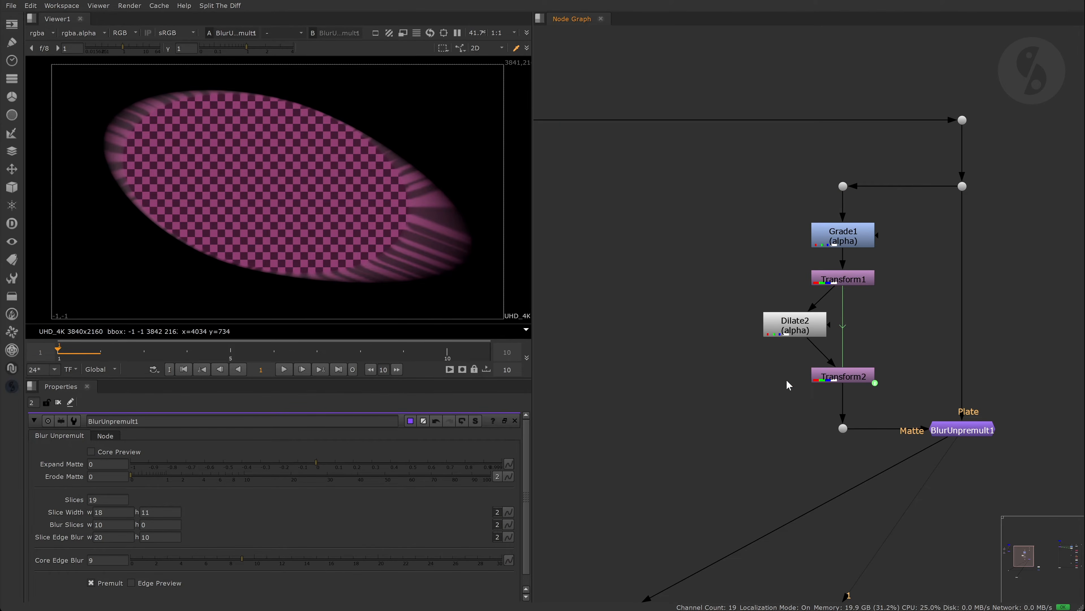
- Paste a copy of BlurUnpremult1 as BlurUnpremult2, wire its Plate to the dot, then delete it
{"action": "middle_click_drag", "start_coordinate": [789, 384], "coordinate": [747, 374]}
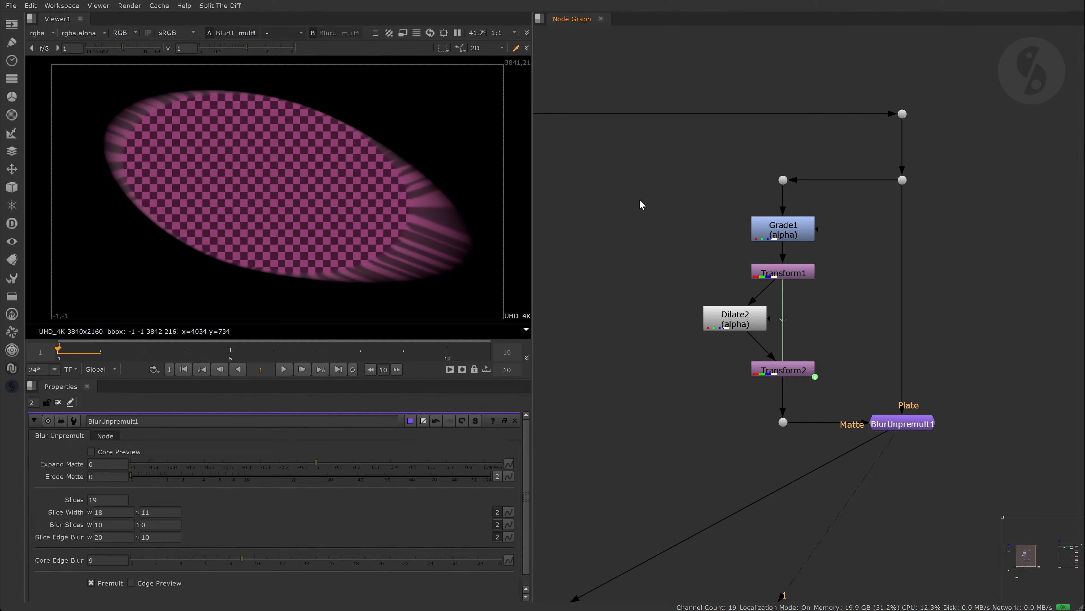
{"action": "scroll", "coordinate": [641, 201], "scroll_direction": "down", "scroll_amount": 1}
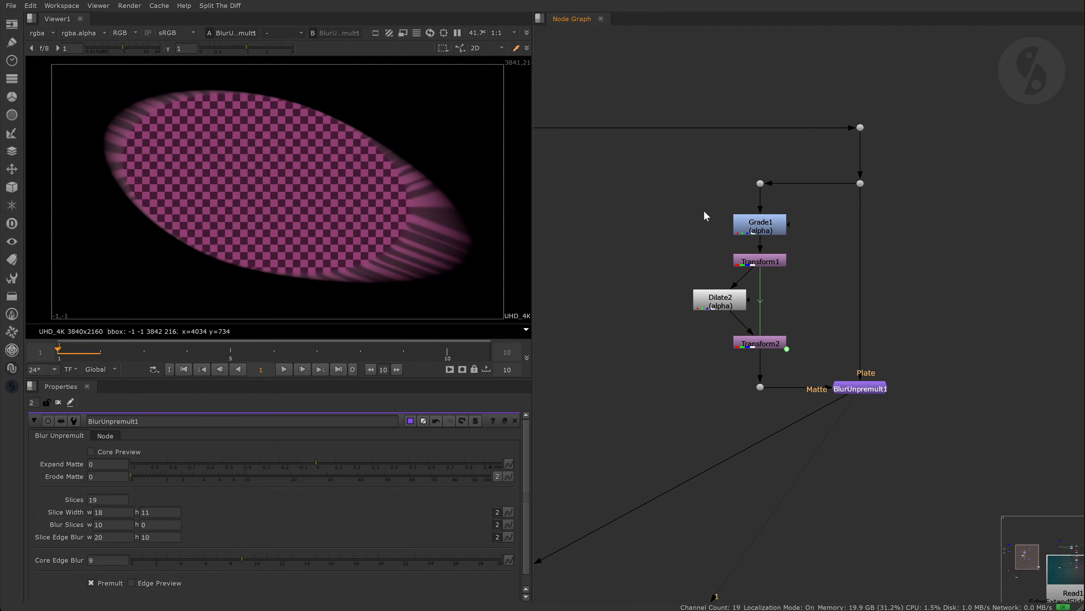
{"action": "middle_click_drag", "start_coordinate": [941, 322], "coordinate": [873, 319]}
{"action": "left_click", "coordinate": [814, 382]}
{"action": "key", "text": "ctrl+c"}
{"action": "left_click", "coordinate": [901, 311]}
{"action": "key", "text": "ctrl+v"}
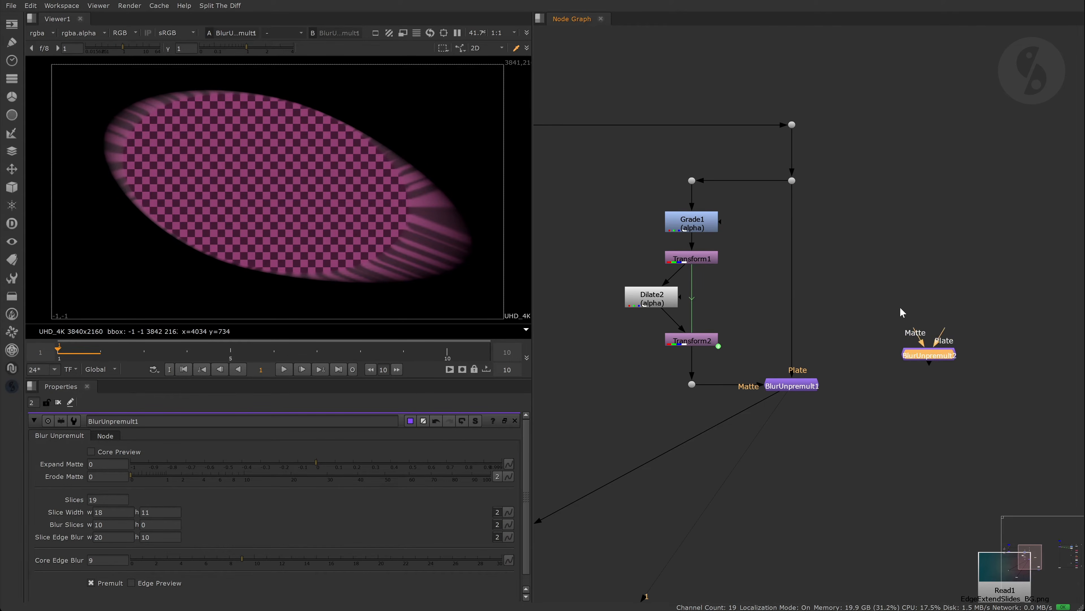
{"action": "left_click_drag", "start_coordinate": [945, 333], "coordinate": [692, 384]}
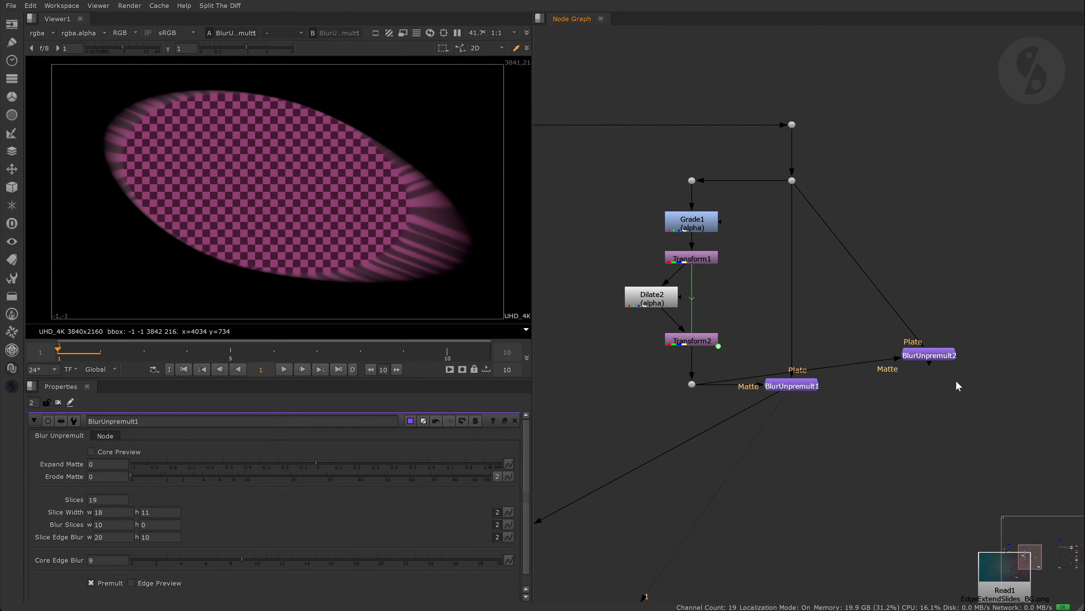
{"action": "double_click", "coordinate": [929, 355]}
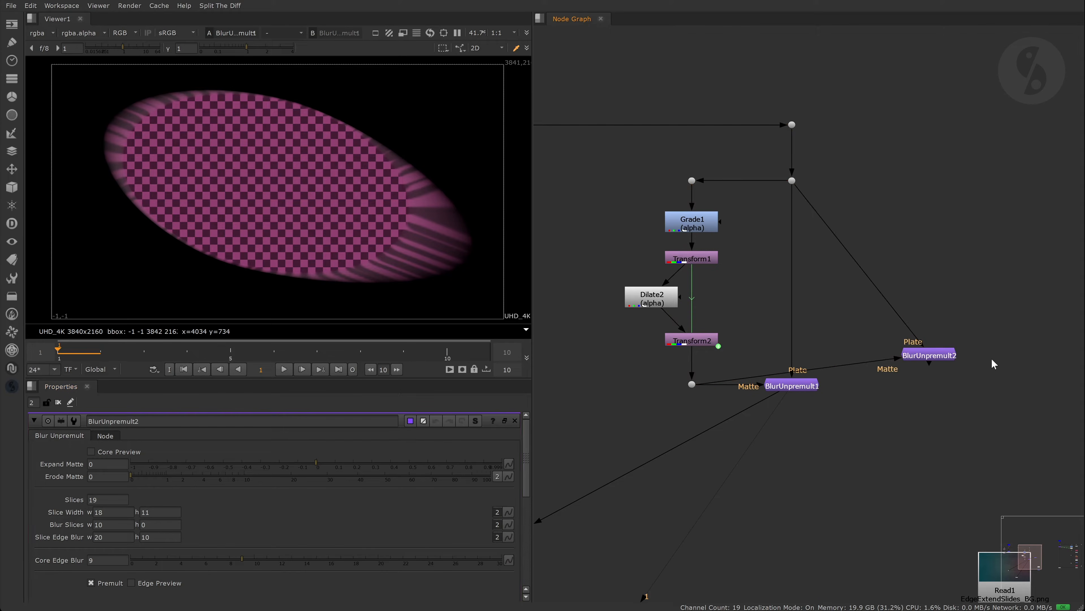
{"action": "key", "text": "Delete"}
- View the Merge1 composite with the Viewer maximized to fill the window
{"action": "scroll", "coordinate": [800, 405], "scroll_direction": "down", "scroll_amount": 3}
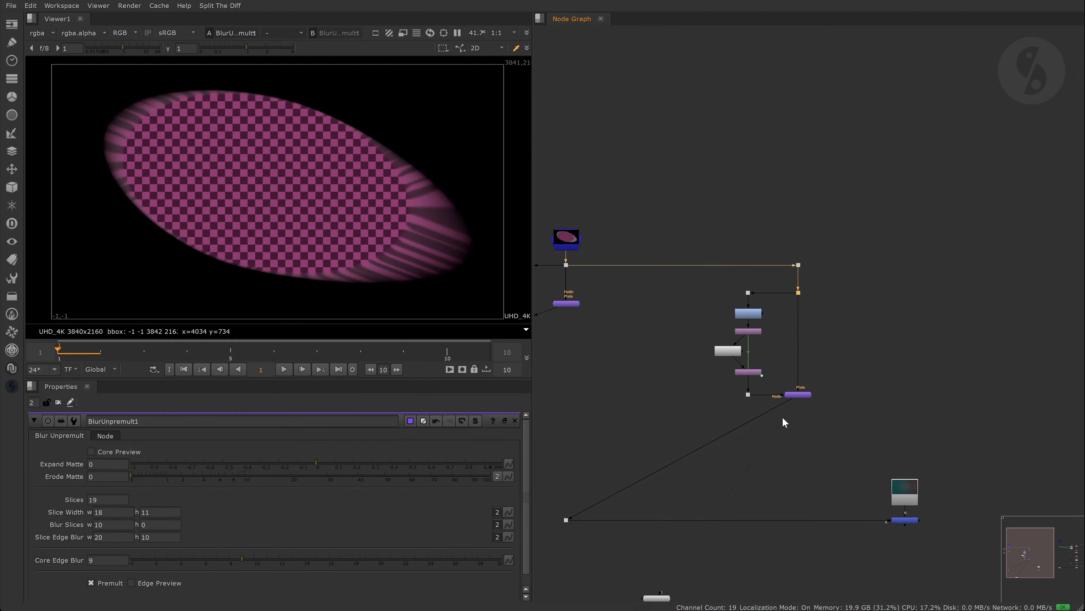
{"action": "middle_click_drag", "start_coordinate": [783, 417], "coordinate": [781, 324]}
{"action": "left_click", "coordinate": [894, 426]}
{"action": "key", "text": "1"}
{"action": "scroll", "coordinate": [273, 100], "scroll_direction": "up", "scroll_amount": 6}
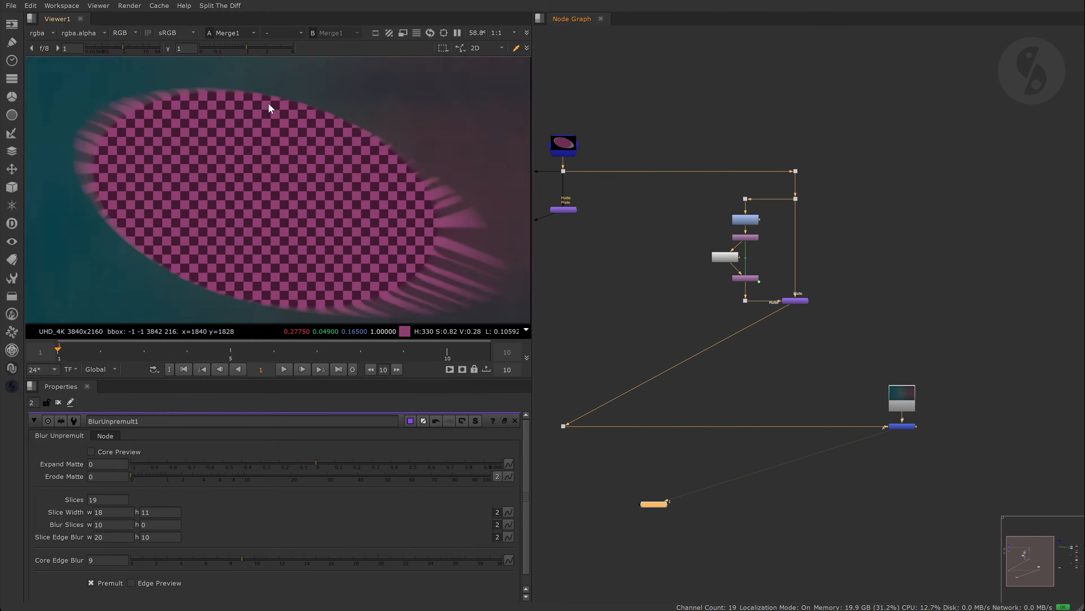
{"action": "scroll", "coordinate": [303, 141], "scroll_direction": "down", "scroll_amount": 6}
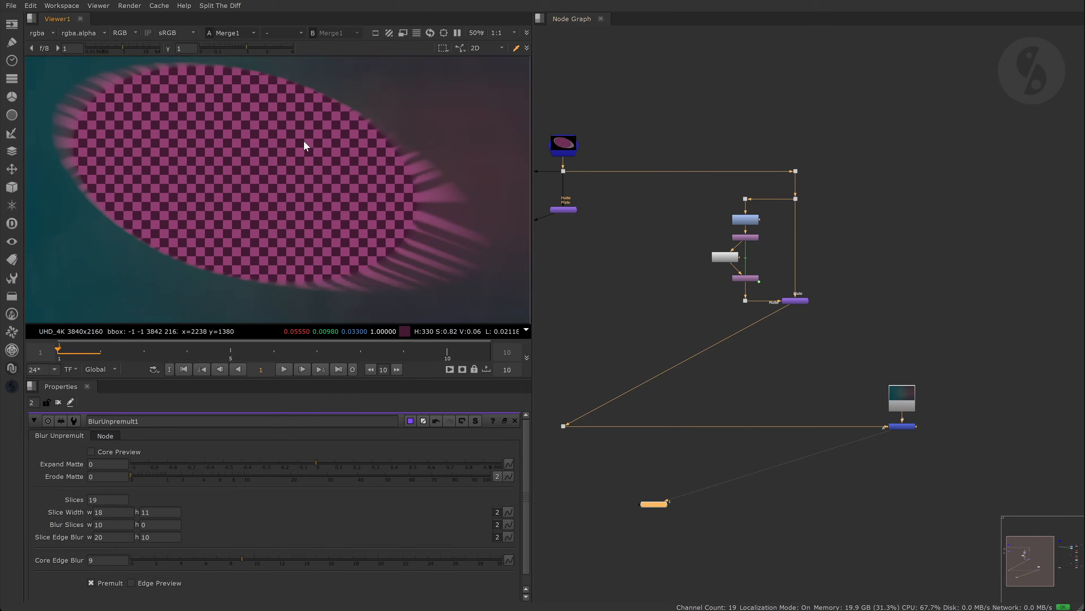
{"action": "key", "text": "space"}
{"action": "scroll", "coordinate": [848, 196], "scroll_direction": "up", "scroll_amount": 1}
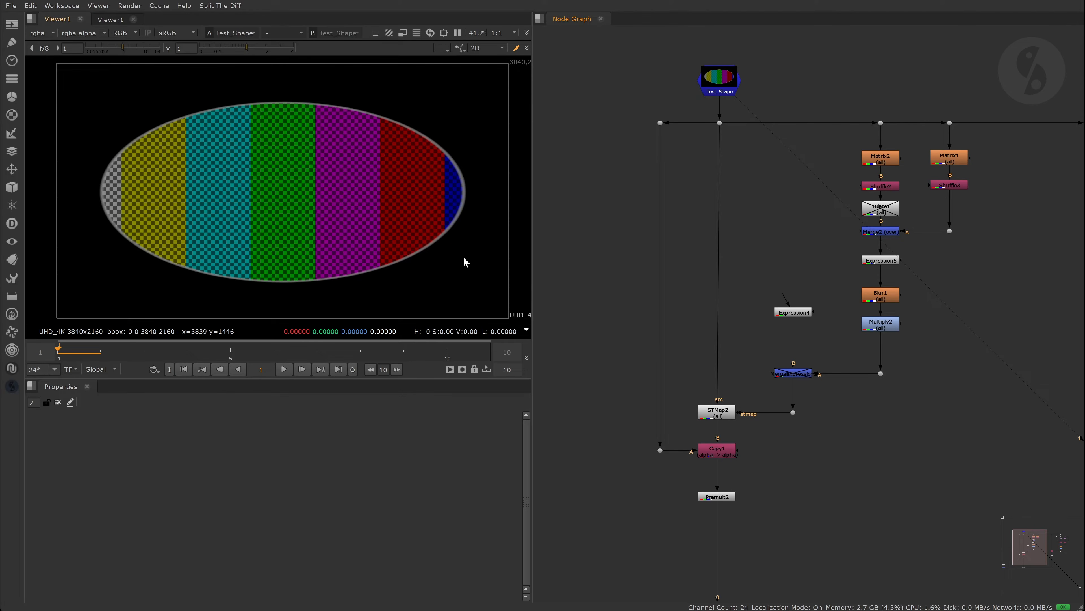
- Add an EdgeDetect on Test_Shape working on alpha and view its alpha output
{"action": "key", "text": "ctrl+v"}
{"action": "mouse_move", "coordinate": [815, 66]}
{"action": "left_mouse_down"}
{"action": "mouse_move", "coordinate": [725, 76]}
{"action": "mouse_move", "coordinate": [813, 81]}
{"action": "left_mouse_up"}
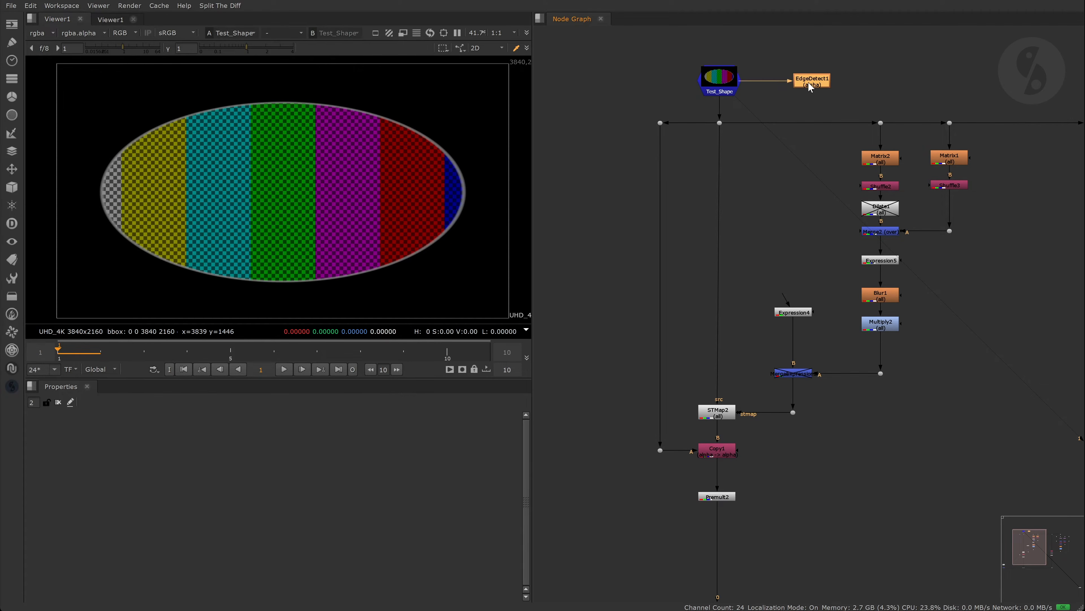
{"action": "double_click", "coordinate": [813, 82]}
{"action": "left_click", "coordinate": [131, 466]}
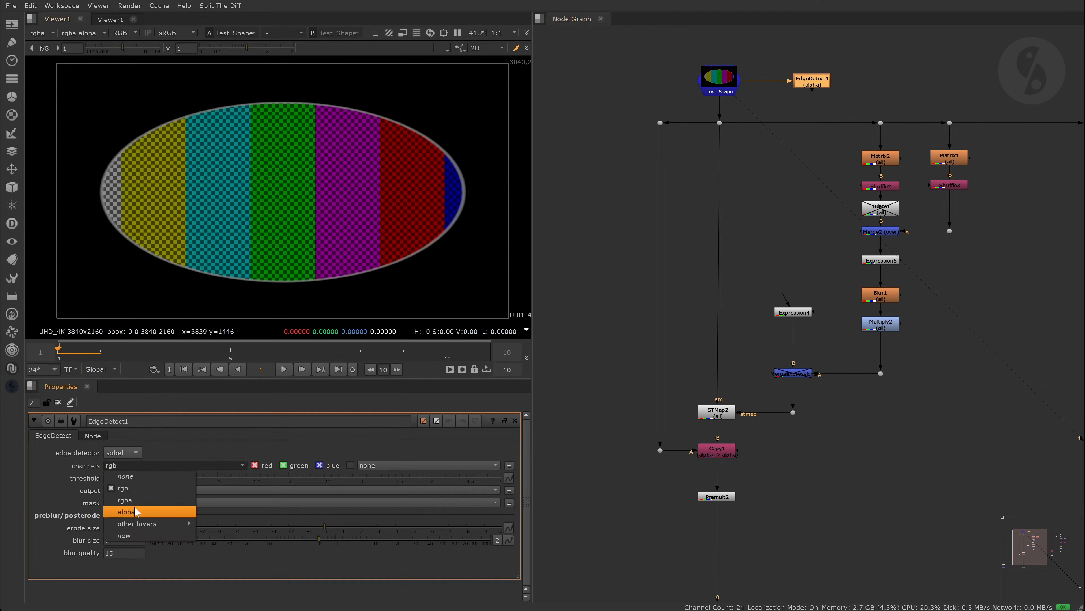
{"action": "left_click", "coordinate": [138, 511]}
{"action": "key", "text": "1"}
{"action": "key", "text": "a"}
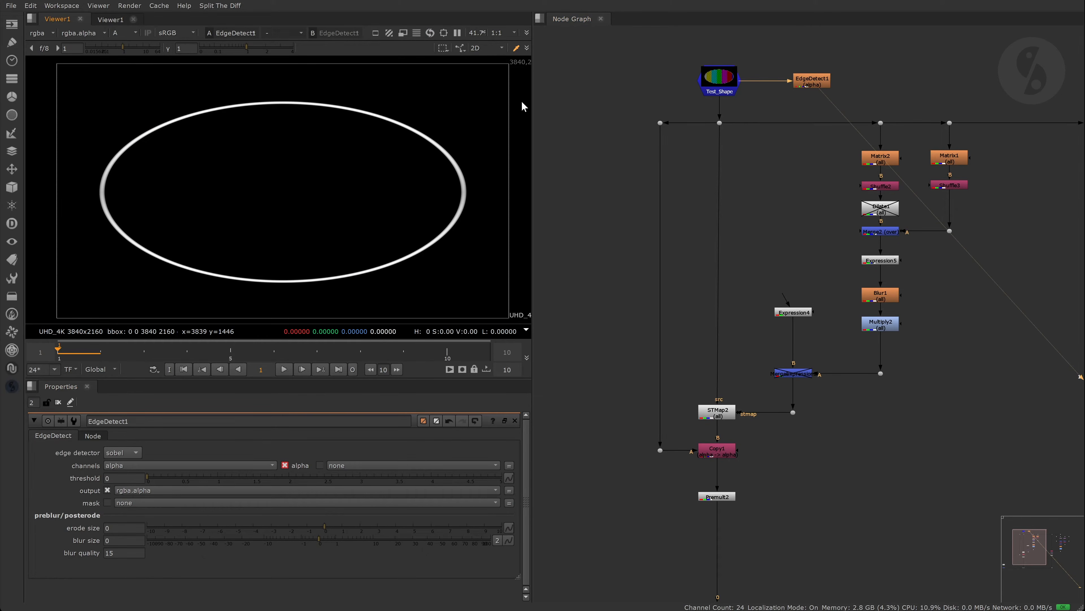
- Disconnect and delete EdgeDetect1, returning the viewer to Test_Shape
{"action": "left_click", "coordinate": [732, 88]}
{"action": "key", "text": "1"}
{"action": "left_click_drag", "start_coordinate": [744, 82], "coordinate": [765, 96]}
{"action": "left_click", "coordinate": [815, 82]}
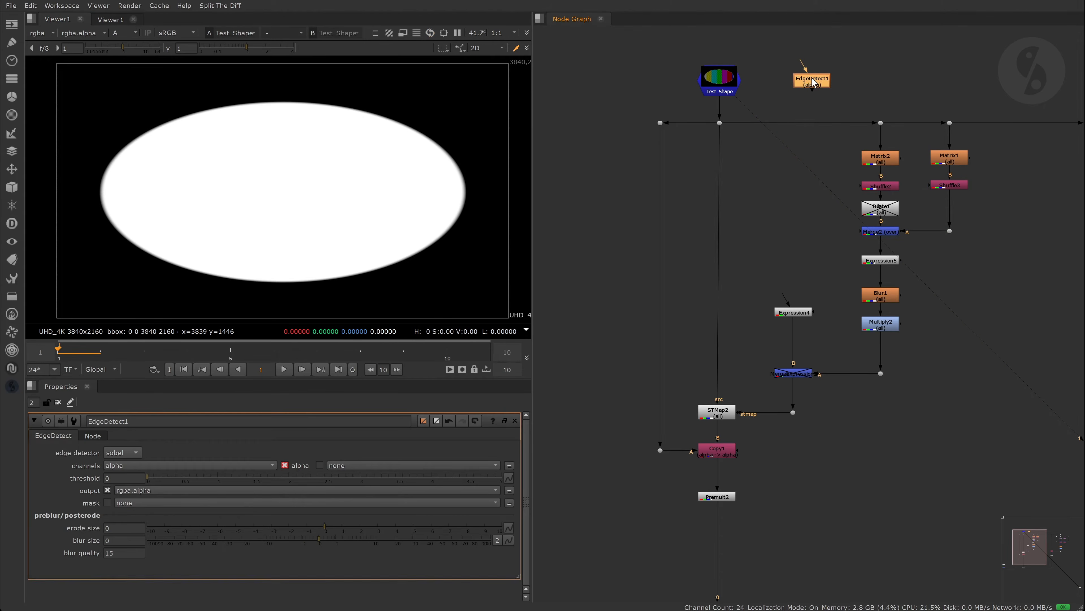
{"action": "key", "text": "Delete"}
- Inspect Matrix2's and Matrix1's settings and view each one's edge arc
{"action": "double_click", "coordinate": [887, 161]}
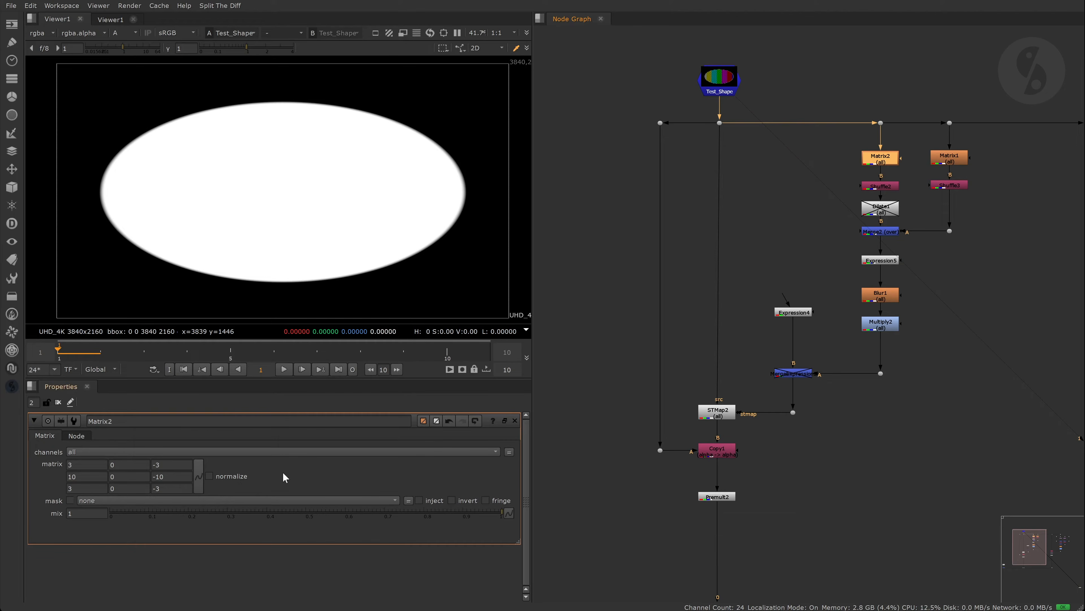
{"action": "key", "text": "1"}
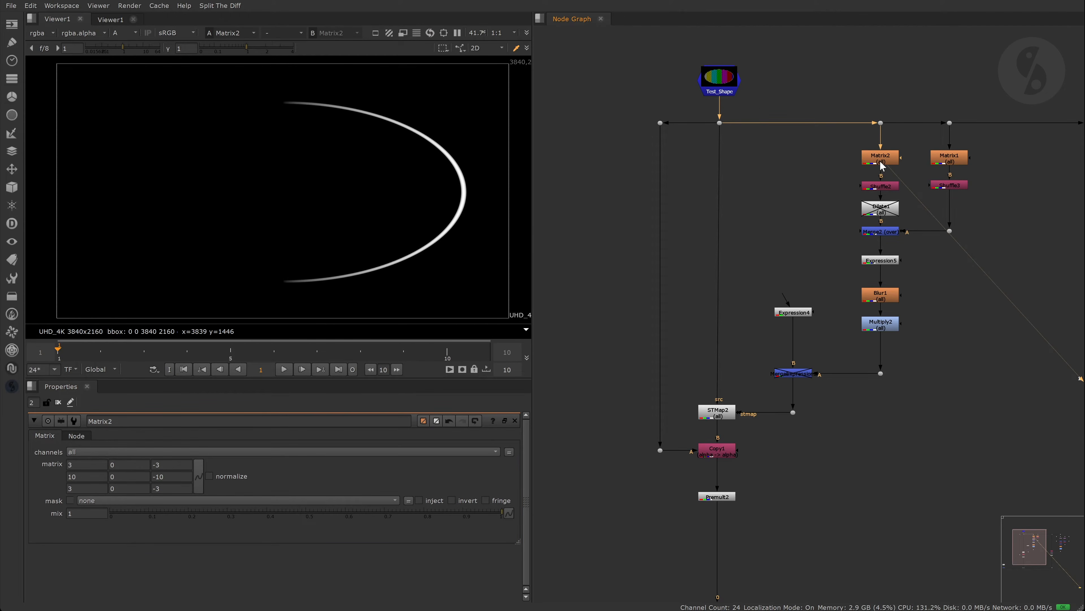
{"action": "double_click", "coordinate": [949, 157]}
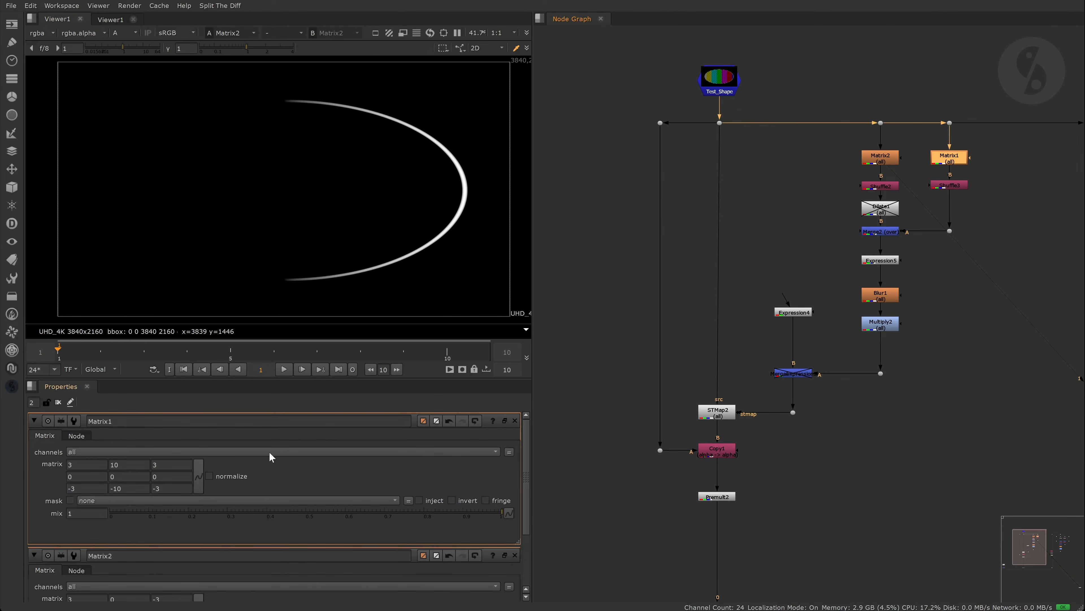
{"action": "key", "text": "1"}
{"action": "middle_click_drag", "start_coordinate": [404, 239], "coordinate": [398, 241]}
- View Shuffle2, Shuffle3's green arc and Merge2's red-green edge ring in RGB
{"action": "left_click", "coordinate": [878, 186]}
{"action": "key", "text": "1"}
{"action": "key", "text": "a"}
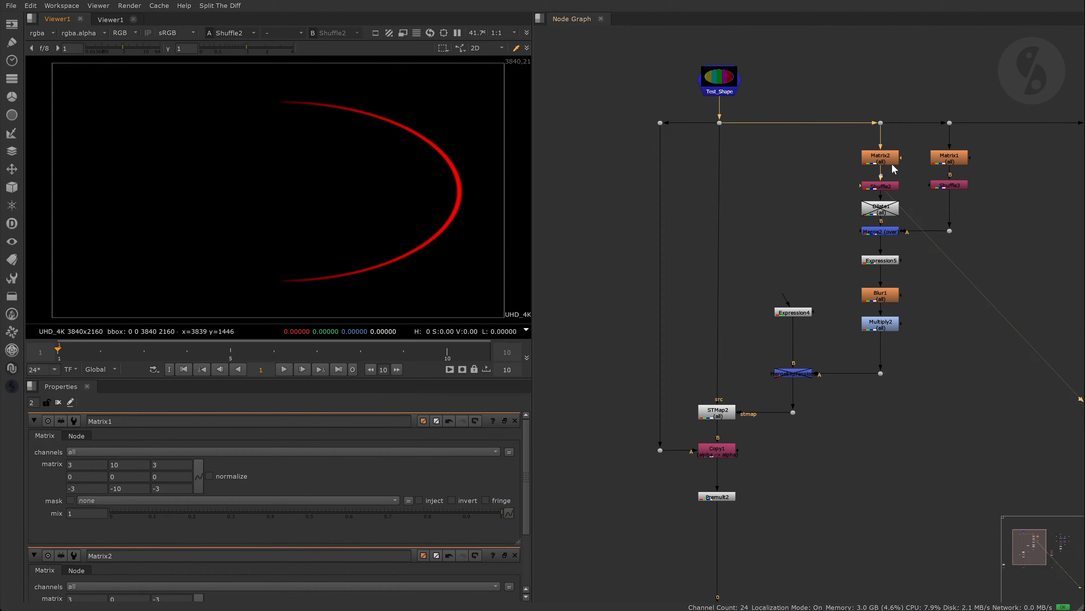
{"action": "left_click", "coordinate": [949, 185]}
{"action": "key", "text": "1"}
{"action": "left_click", "coordinate": [879, 232]}
{"action": "key", "text": "1"}
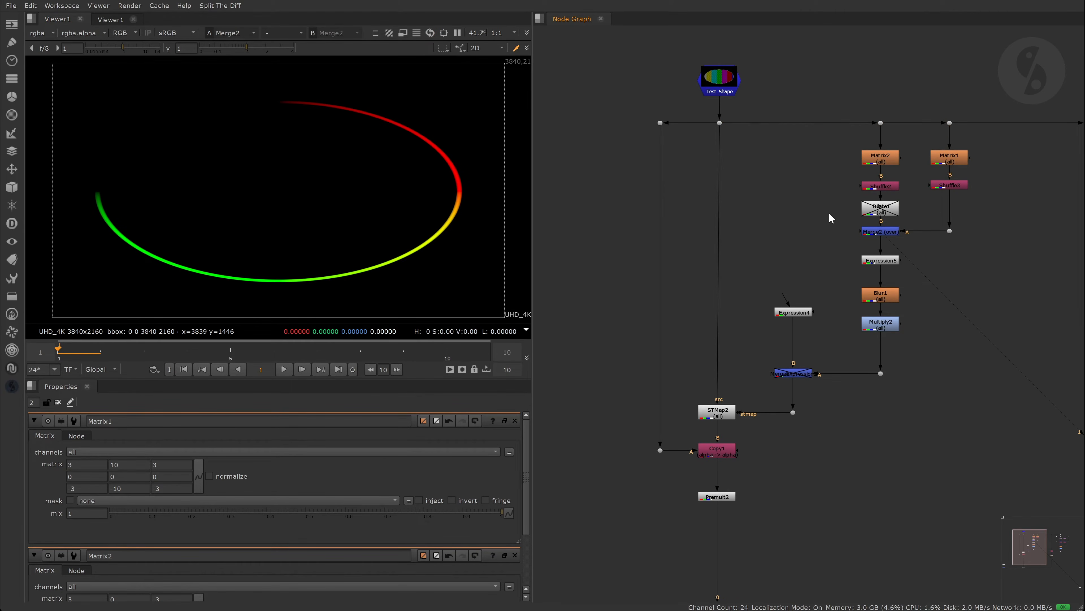
{"action": "middle_click_drag", "start_coordinate": [989, 223], "coordinate": [550, 227]}
{"action": "scroll", "coordinate": [911, 193], "scroll_direction": "up", "scroll_amount": 1}
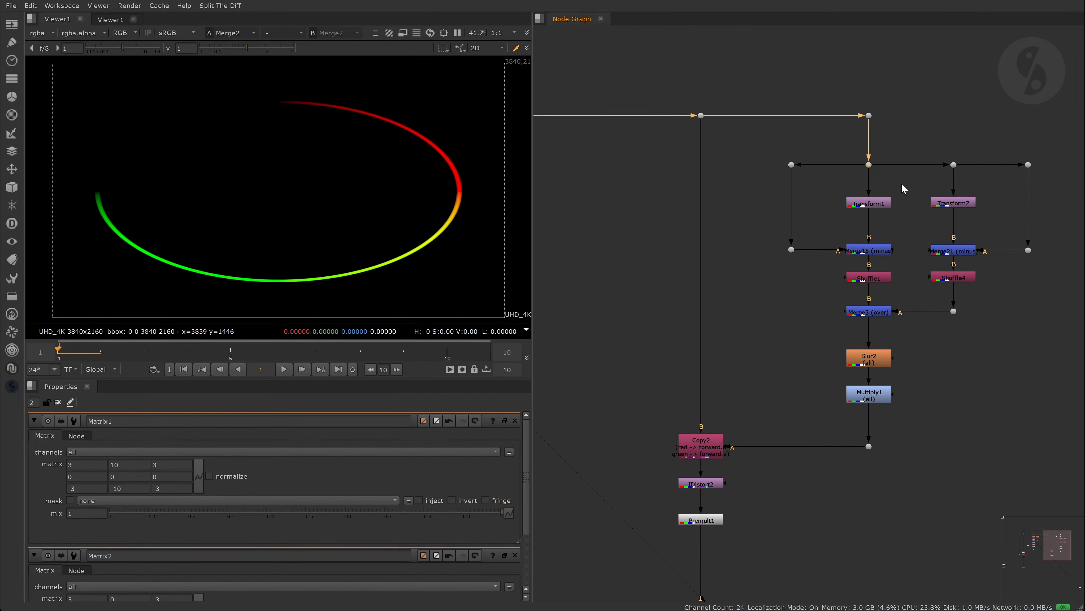
- Open Transform1 and Transform2 settings and view Transform1 and Merge15 in alpha
{"action": "key", "text": "1"}
{"action": "double_click", "coordinate": [880, 204]}
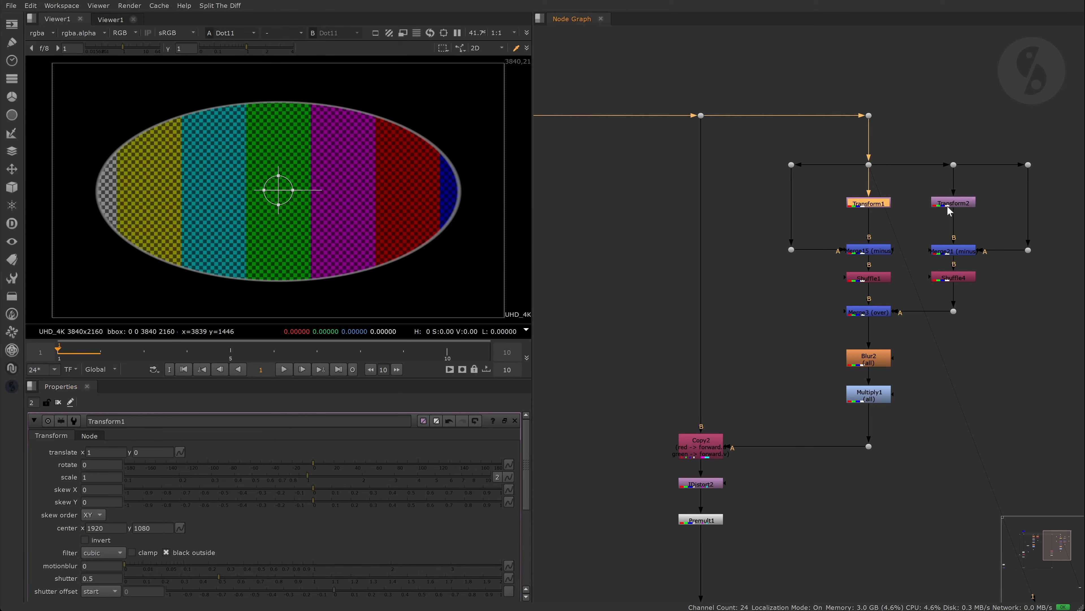
{"action": "double_click", "coordinate": [944, 206]}
{"action": "left_click", "coordinate": [875, 207]}
{"action": "key", "text": "1"}
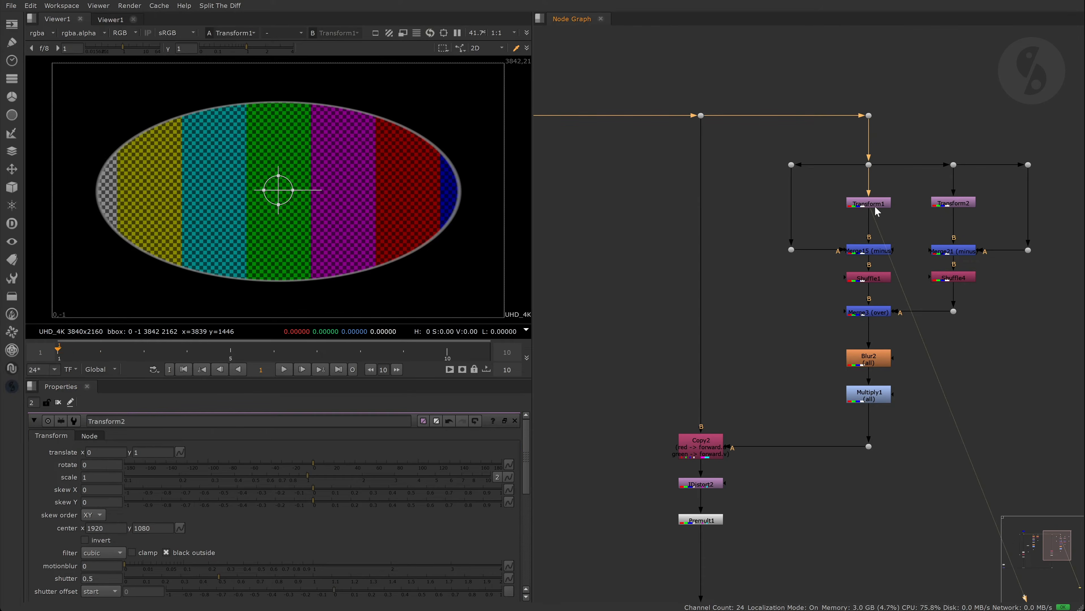
{"action": "left_click", "coordinate": [875, 247]}
{"action": "key", "text": "1"}
{"action": "key", "text": "a"}
- Compare Transform1's white ellipse with Merge15's arc, then Transform2 with Merge21's lower arc
{"action": "left_click", "coordinate": [875, 207]}
{"action": "key", "text": "1"}
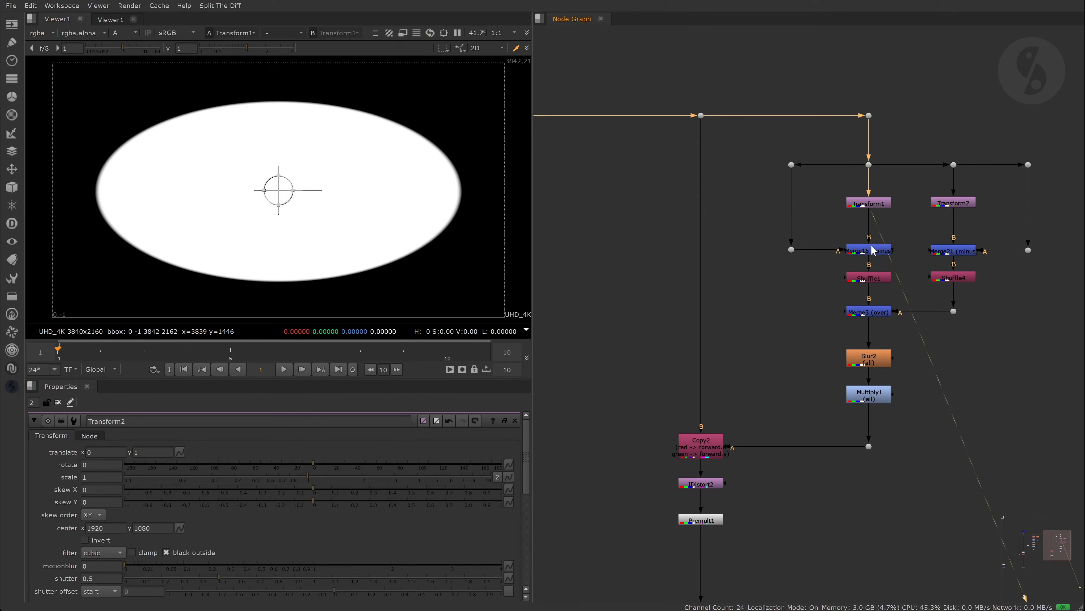
{"action": "left_click", "coordinate": [873, 250]}
{"action": "key", "text": "1"}
{"action": "left_click", "coordinate": [954, 203]}
{"action": "key", "text": "1"}
{"action": "left_click", "coordinate": [957, 250]}
{"action": "key", "text": "1"}
- View Shuffle1's red arc, Shuffle4's green arc and Merge3's combined ring in RGB
{"action": "left_click", "coordinate": [871, 279]}
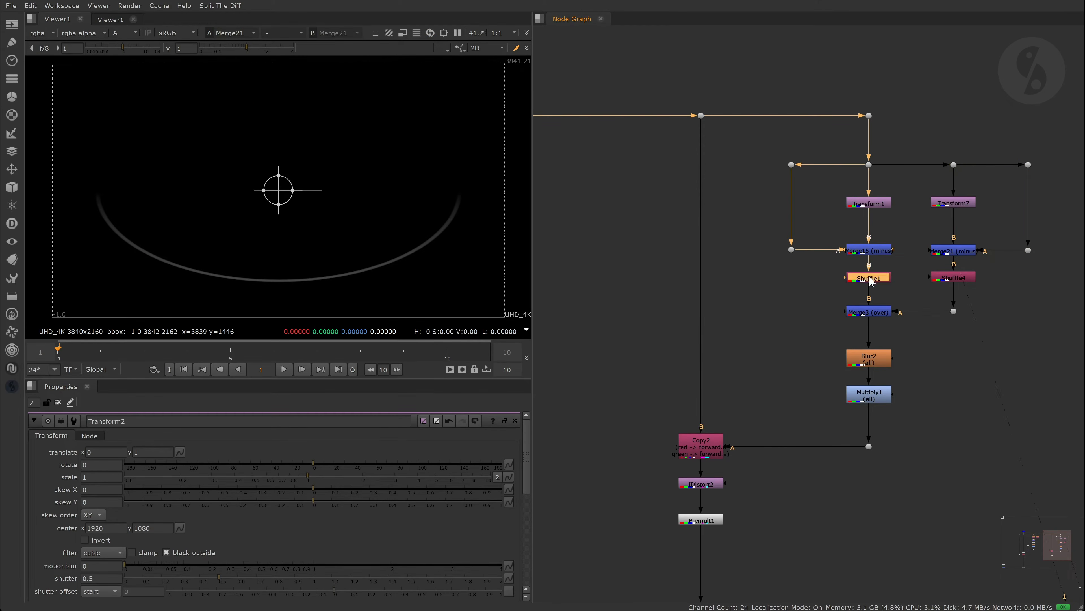
{"action": "key", "text": "1"}
{"action": "key", "text": "a"}
{"action": "left_click", "coordinate": [954, 279]}
{"action": "key", "text": "1"}
{"action": "left_click", "coordinate": [862, 315]}
{"action": "key", "text": "1"}
{"action": "left_click", "coordinate": [785, 300]}
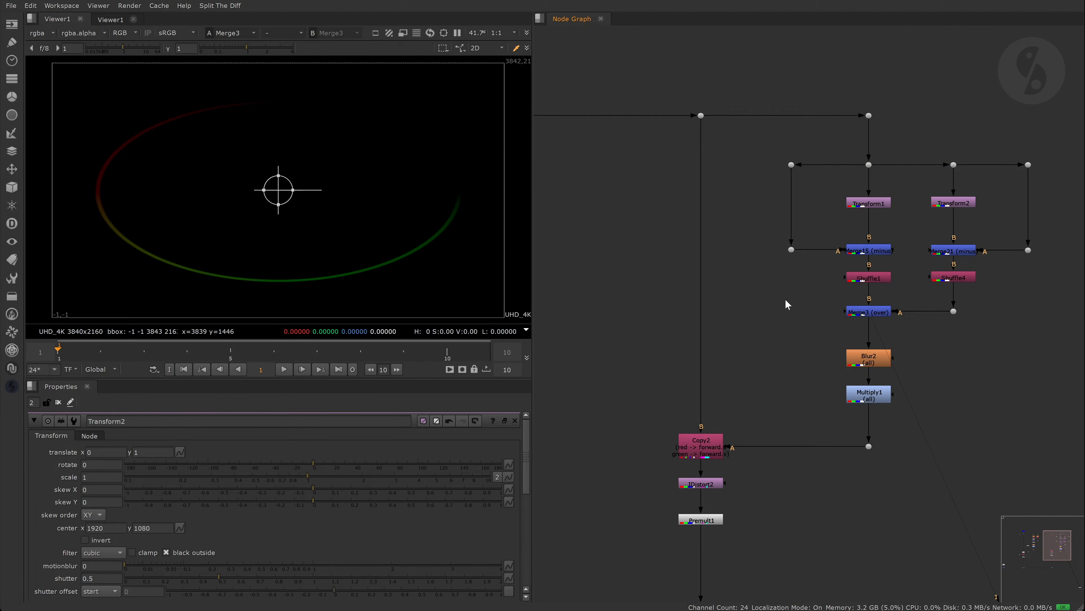
- Pan the Node Graph to the Test_Shape STMap branch and close Transform2's panel
{"action": "scroll", "coordinate": [786, 299], "scroll_direction": "down", "scroll_amount": 1}
{"action": "middle_click_drag", "start_coordinate": [622, 363], "coordinate": [1066, 330]}
{"action": "middle_click_drag", "start_coordinate": [1026, 398], "coordinate": [688, 397]}
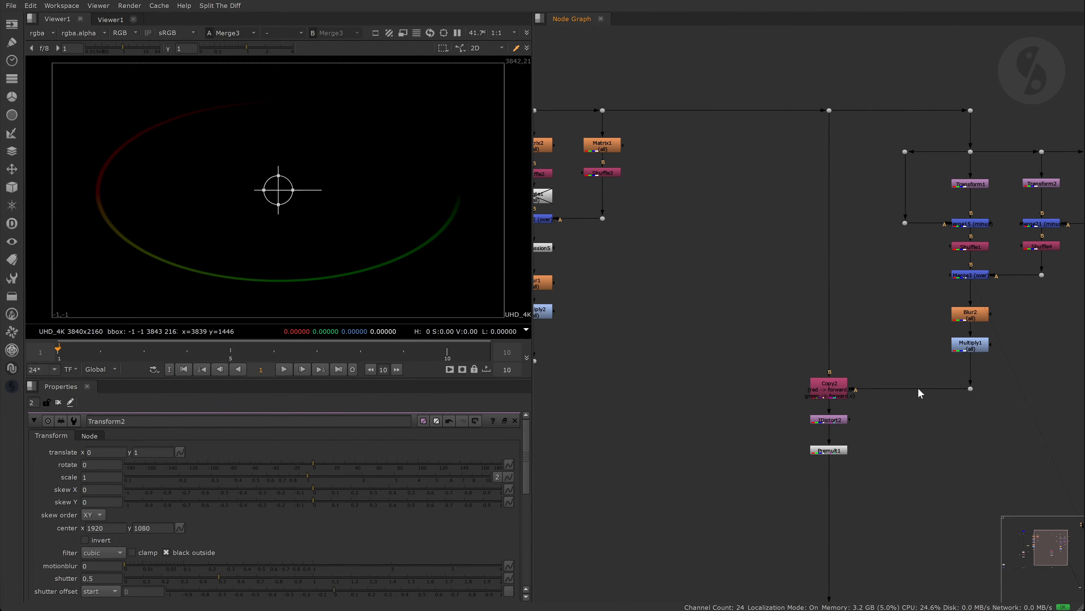
{"action": "middle_click_drag", "start_coordinate": [757, 413], "coordinate": [936, 410]}
{"action": "middle_click_drag", "start_coordinate": [733, 351], "coordinate": [868, 384]}
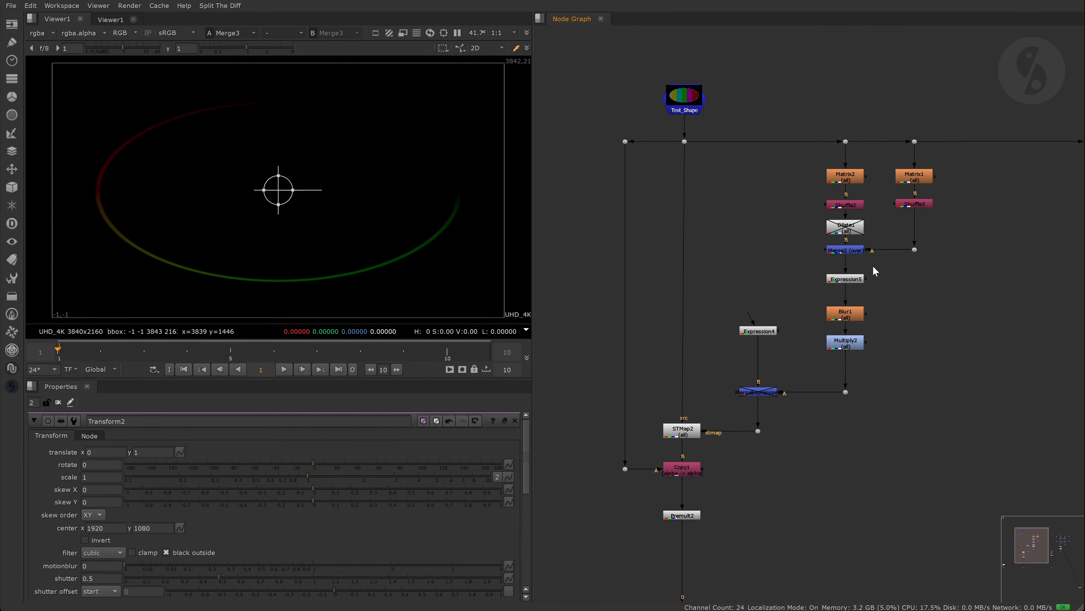
{"action": "left_click", "coordinate": [58, 402]}
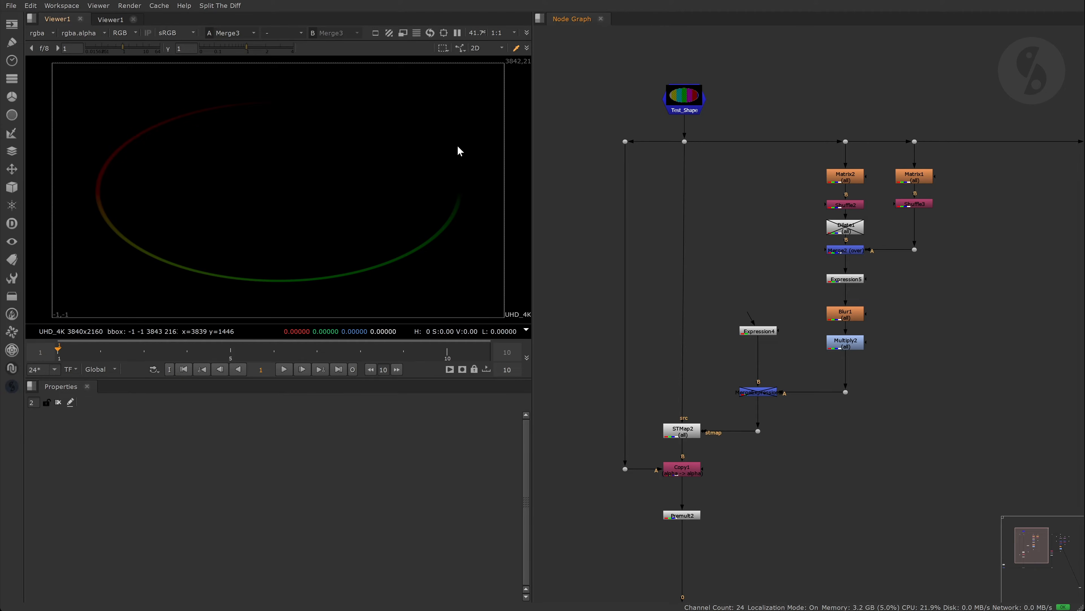
- Set Expression4's red to x/width and green to y/height
{"action": "double_click", "coordinate": [762, 332]}
{"action": "key", "text": "1"}
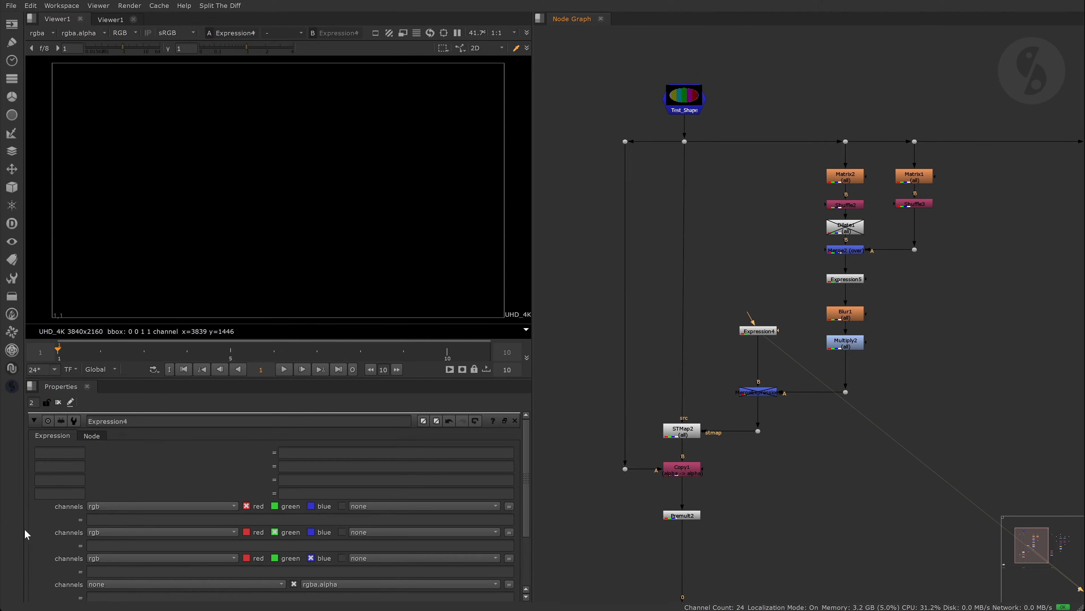
{"action": "left_click", "coordinate": [125, 519]}
{"action": "type", "text": "x/w"}
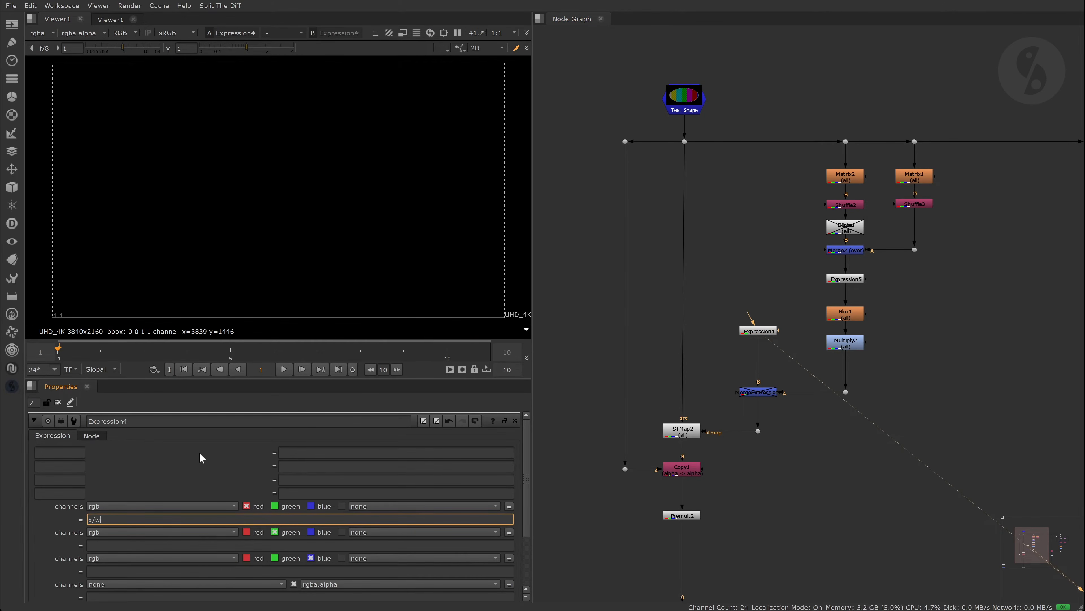
{"action": "type", "text": "idth"}
{"action": "mouse_move", "coordinate": [376, 267]}
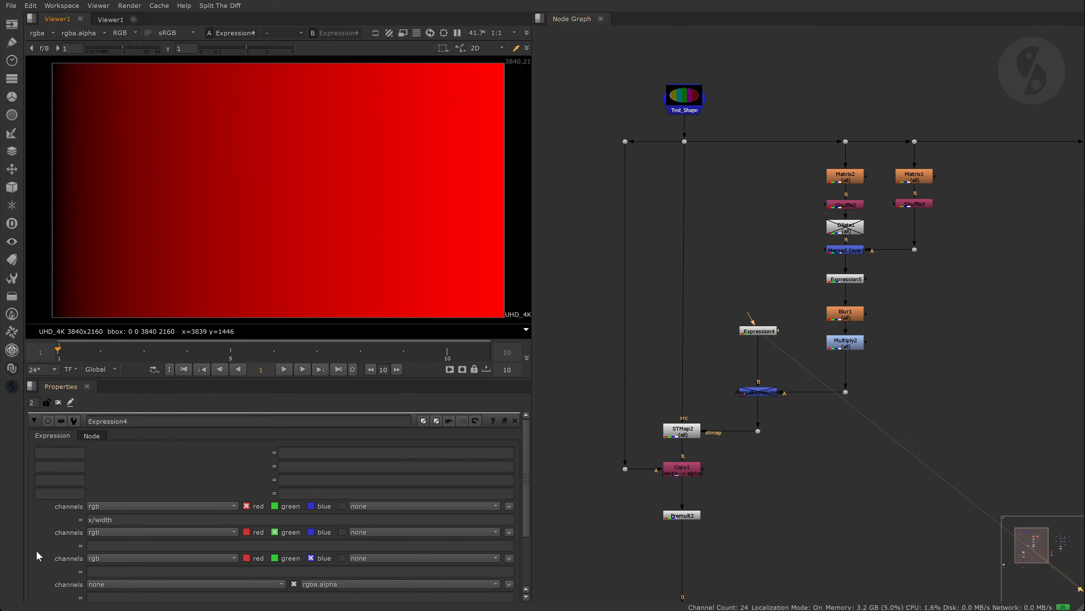
{"action": "left_click", "coordinate": [116, 545]}
{"action": "type", "text": "y"}
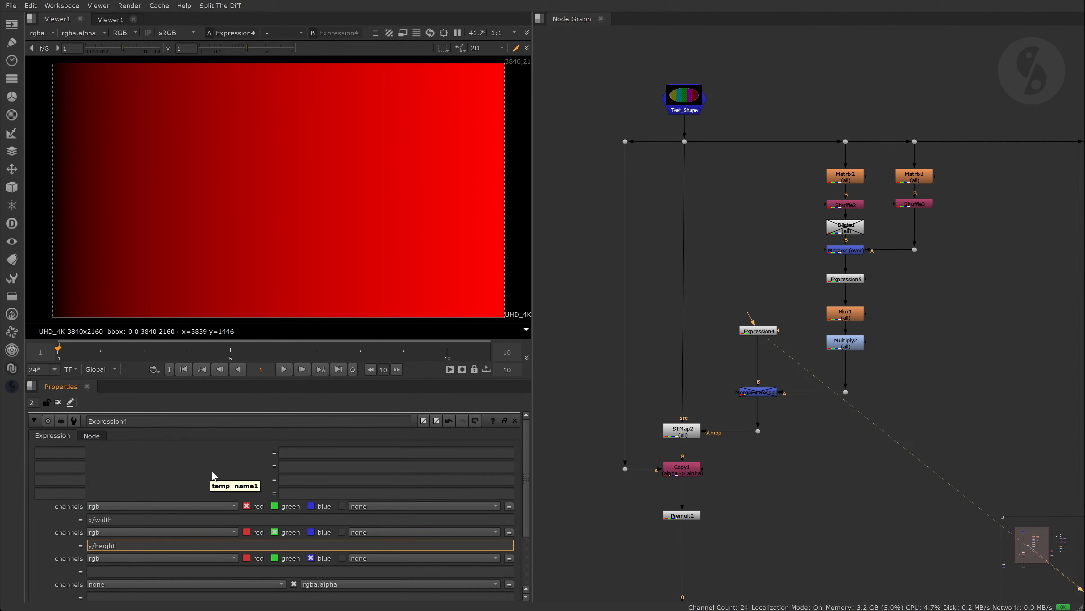
{"action": "type", "text": "/height"}
{"action": "key", "text": "Return"}
{"action": "left_click", "coordinate": [212, 472]}
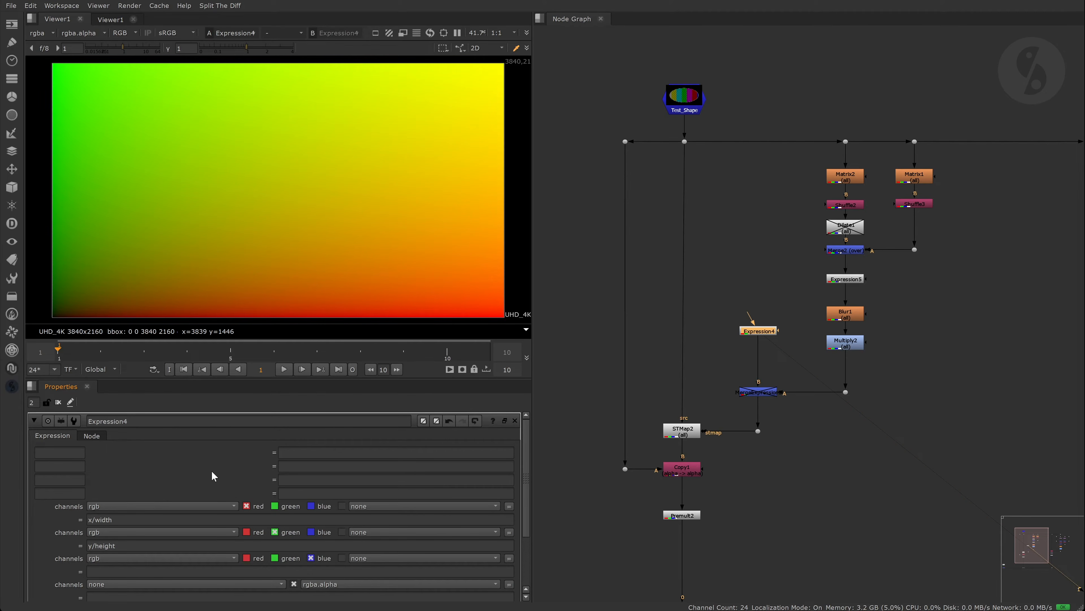
- Change the expressions to (x+0.5)/width and (y+0.5)/height for a half-pixel offset
{"action": "left_click", "coordinate": [92, 519]}
{"action": "type", "text": "+0.5)"}
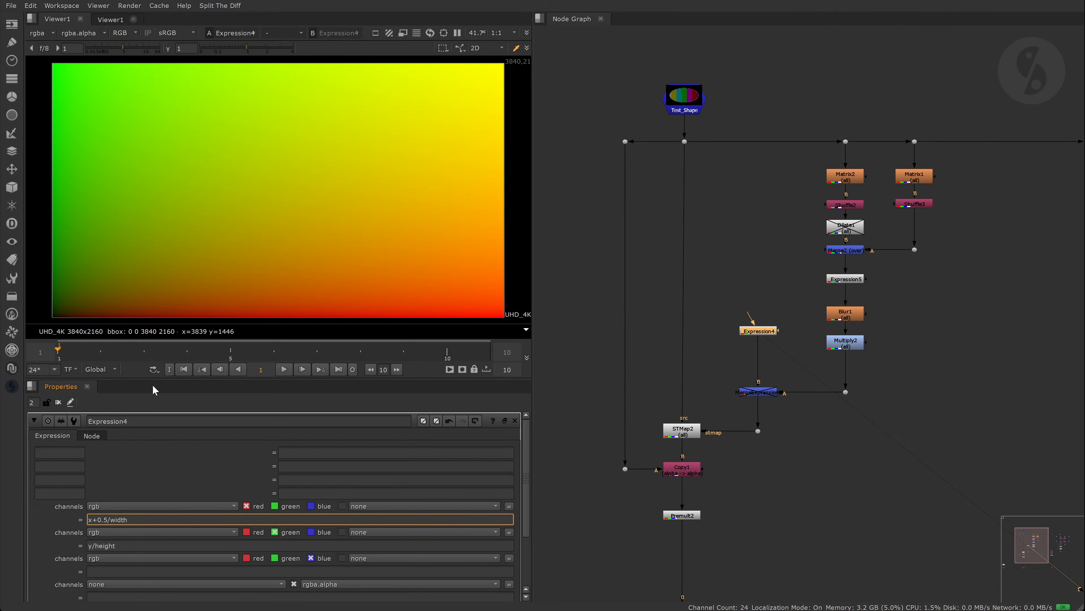
{"action": "type", "text": "("}
{"action": "left_click", "coordinate": [92, 545]}
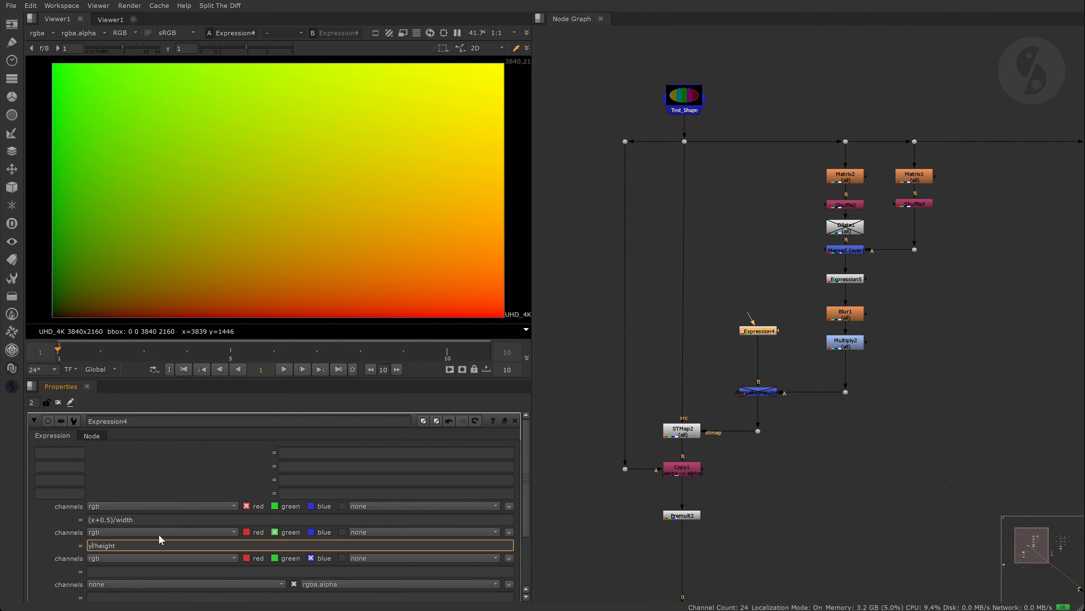
{"action": "type", "text": "+0.5)"}
{"action": "key", "text": "Home"}
{"action": "type", "text": "("}
{"action": "left_click", "coordinate": [591, 281]}
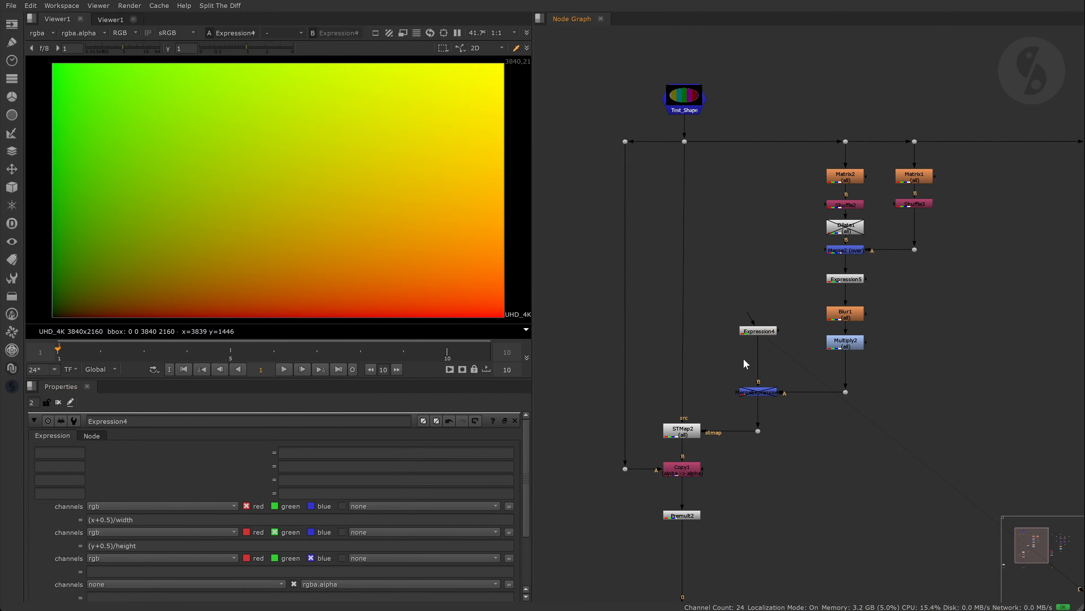
- Compare the original shape with STMap2's remapped ellipse, then move Expression4 higher
{"action": "left_click_drag", "start_coordinate": [668, 129], "coordinate": [716, 169]}
{"action": "key", "text": "1"}
{"action": "left_click", "coordinate": [690, 434]}
{"action": "key", "text": "1"}
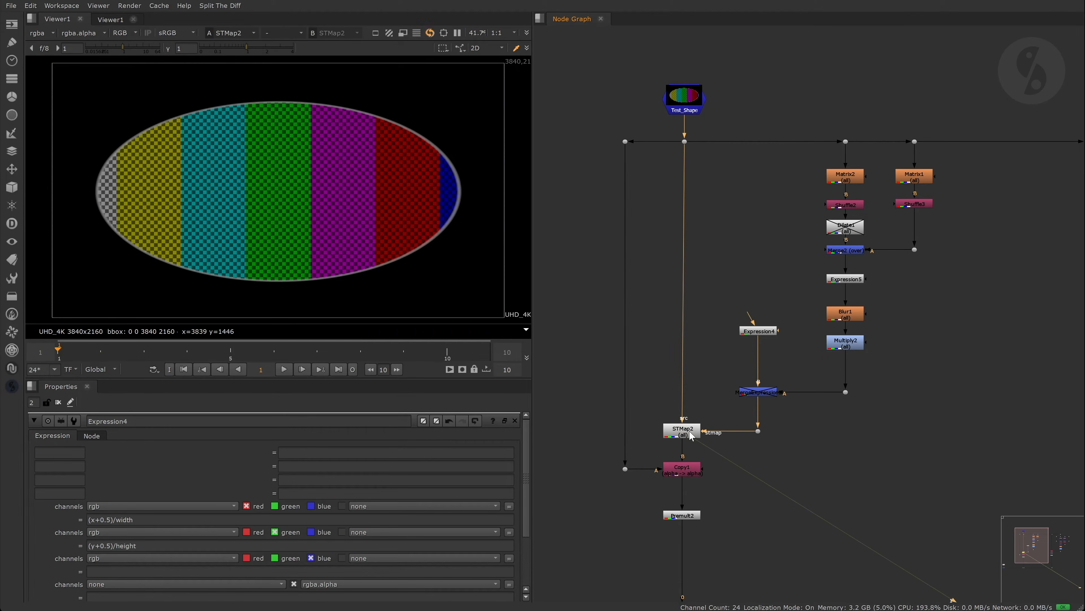
{"action": "left_click", "coordinate": [640, 248]}
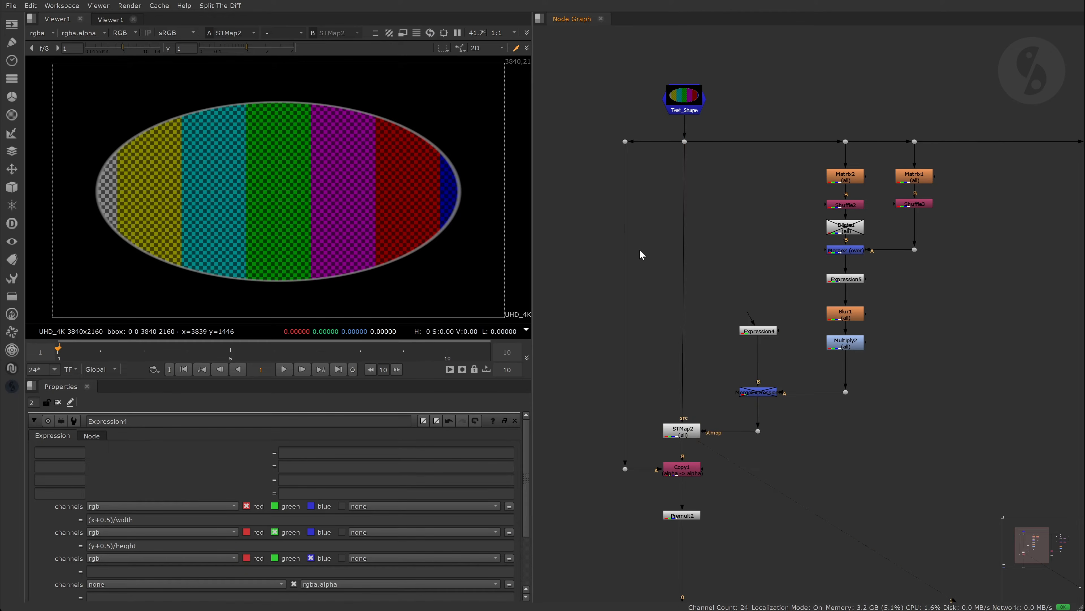
{"action": "left_click_drag", "start_coordinate": [761, 332], "coordinate": [758, 280]}
- Add Transform3 and a Keymix1 below Expression4, with Transform3 feeding Keymix1's A input
{"action": "key", "text": "t"}
{"action": "left_click", "coordinate": [784, 327]}
{"action": "key", "text": "Tab"}
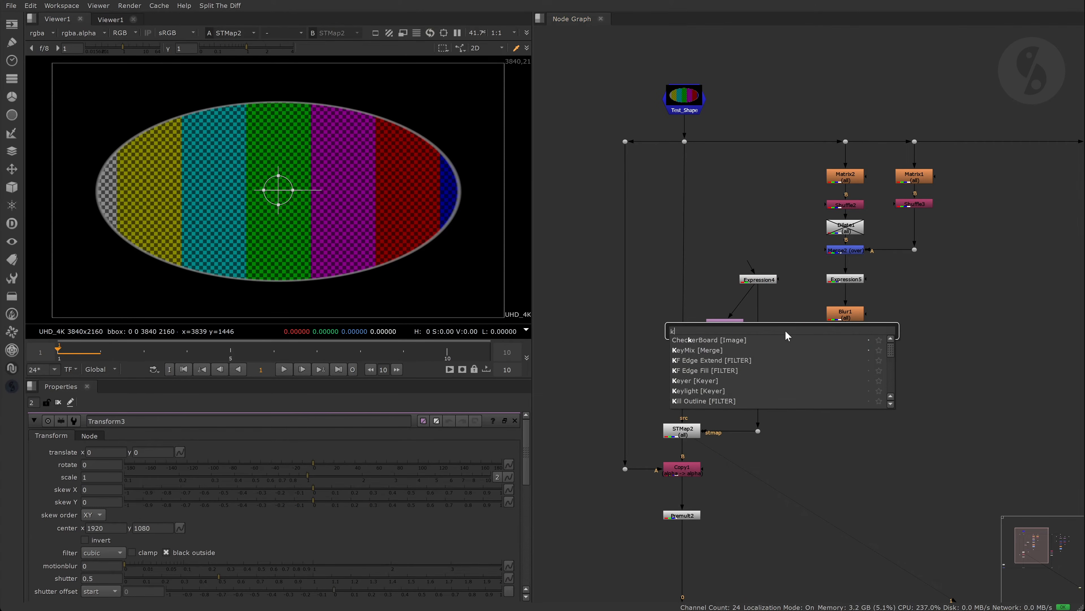
{"action": "type", "text": "keym"}
{"action": "key", "text": "Return"}
{"action": "left_click_drag", "start_coordinate": [783, 328], "coordinate": [758, 355]}
{"action": "left_click_drag", "start_coordinate": [751, 340], "coordinate": [789, 329]}
{"action": "left_click", "coordinate": [795, 322]}
- Draw a four-point Roto shape as Keymix1's mask
{"action": "key", "text": "o"}
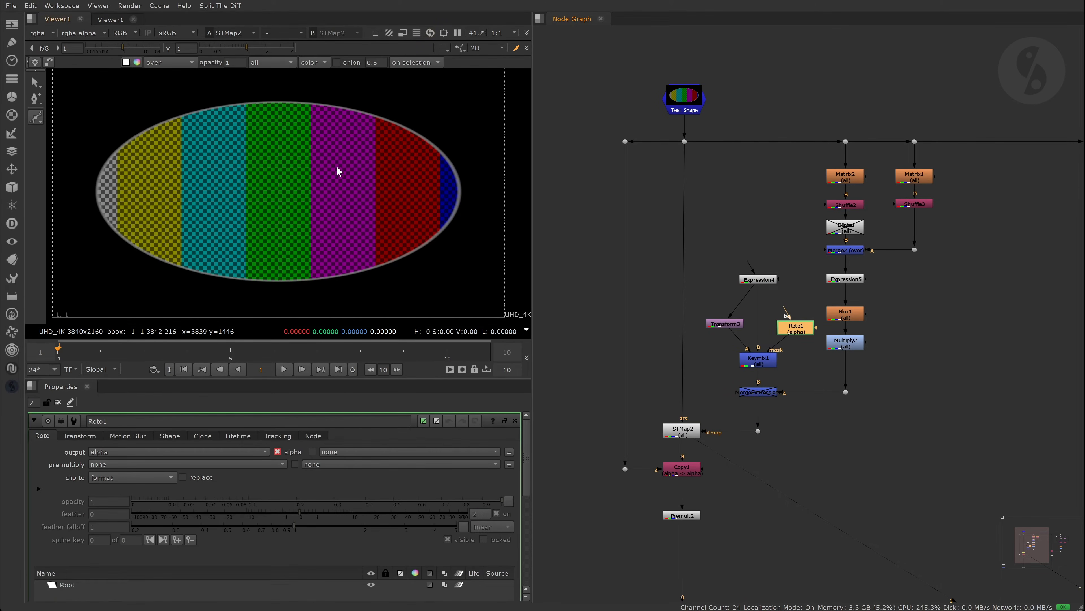
{"action": "left_click", "coordinate": [370, 98]}
{"action": "left_click", "coordinate": [322, 149]}
{"action": "left_click", "coordinate": [363, 179]}
{"action": "left_click", "coordinate": [430, 122]}
{"action": "left_click", "coordinate": [370, 98]}
- Offset Transform3 to -120, -62 and compare STMap2 with STMap2 and Keymix1 toggled
{"action": "double_click", "coordinate": [725, 324]}
{"action": "key", "text": "1"}
{"action": "left_click_drag", "start_coordinate": [279, 190], "coordinate": [264, 198]}
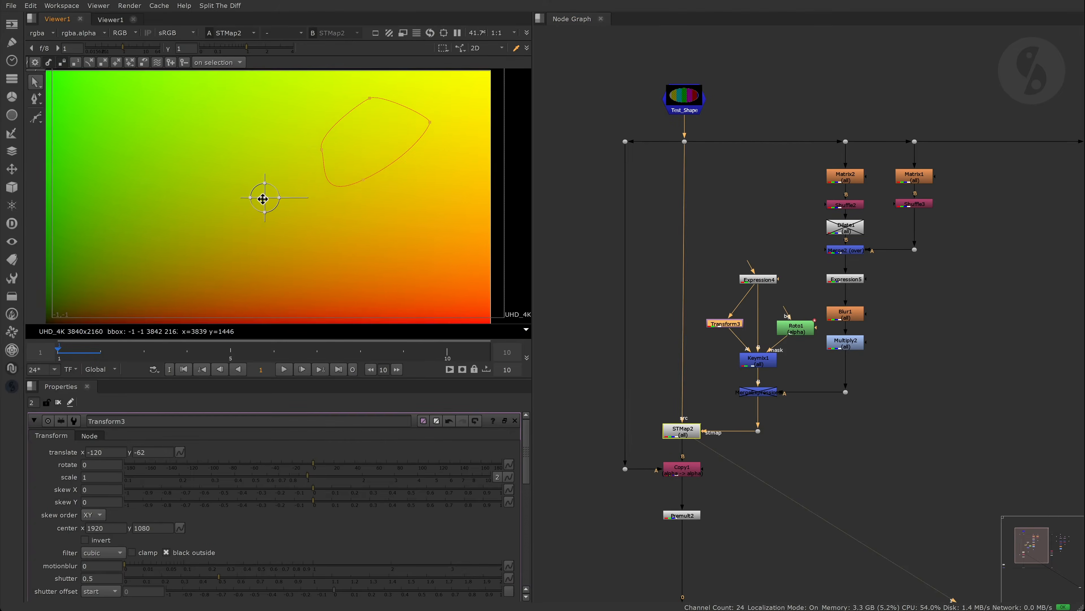
{"action": "left_click", "coordinate": [683, 431], "text": "ctrl+shift"}
{"action": "left_click", "coordinate": [763, 363], "text": "ctrl+shift"}
{"action": "left_click", "coordinate": [690, 430], "text": "ctrl+shift"}
{"action": "left_click", "coordinate": [686, 433]}
{"action": "key", "text": "d"}
{"action": "key", "text": "d"}
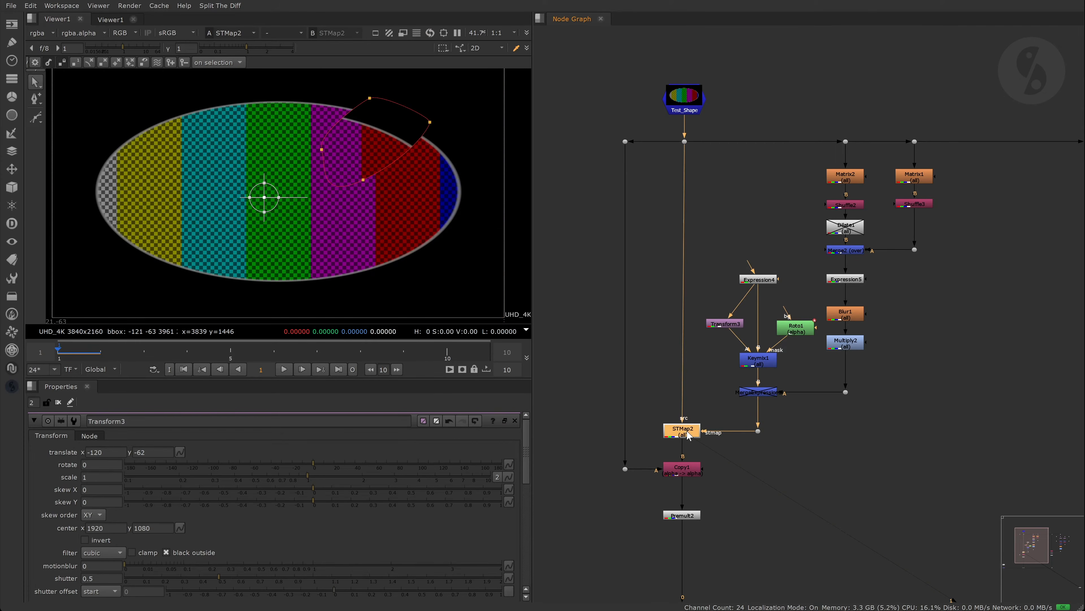
{"action": "left_click", "coordinate": [758, 364]}
{"action": "key", "text": "d"}
- Rotate the offset patch to 38.5 degrees and re-enable Keymix1
{"action": "left_click", "coordinate": [729, 326]}
{"action": "mouse_move", "coordinate": [105, 465]}
{"action": "middle_mouse_down"}
{"action": "mouse_move", "coordinate": [116, 464]}
{"action": "mouse_move", "coordinate": [95, 465]}
{"action": "middle_mouse_up"}
{"action": "left_click", "coordinate": [760, 366]}
{"action": "key", "text": "d"}
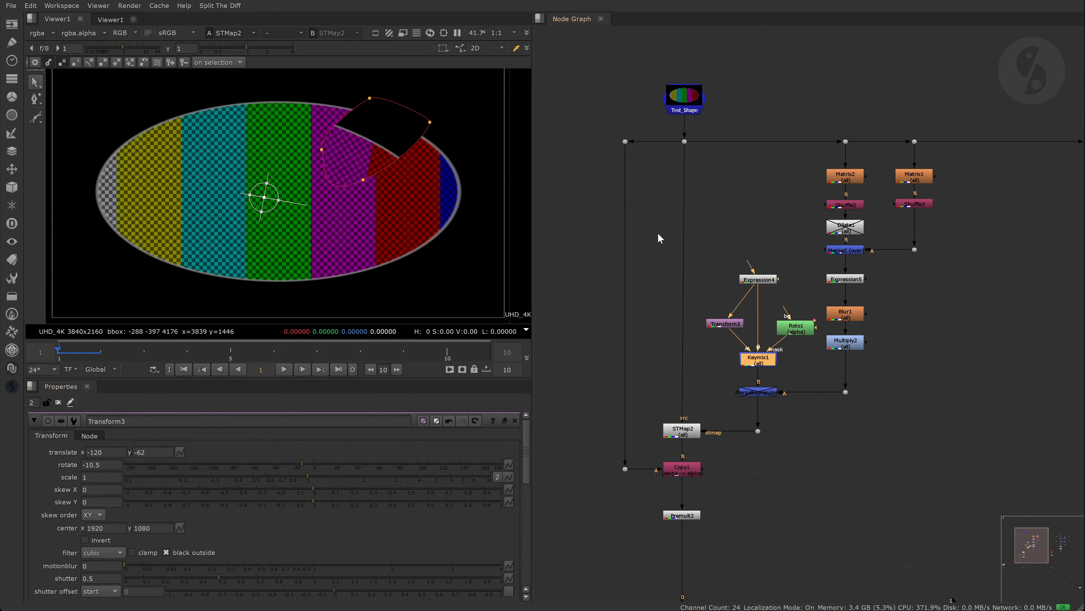
- Delete the Transform3, Keymix1 and Roto1 test nodes
{"action": "left_click", "coordinate": [659, 234]}
{"action": "left_click_drag", "start_coordinate": [696, 284], "coordinate": [796, 374]}
{"action": "key", "text": "Delete"}
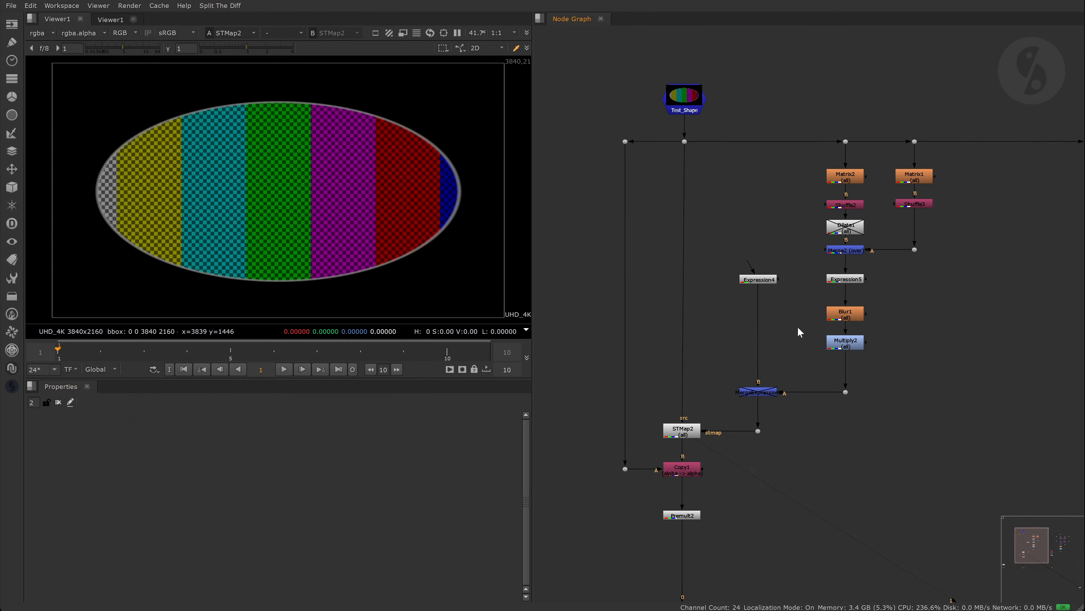
- View Merge2's ring, disable Expression5, and inspect Blur1 and Multiply2 outputs
{"action": "left_click", "coordinate": [854, 251]}
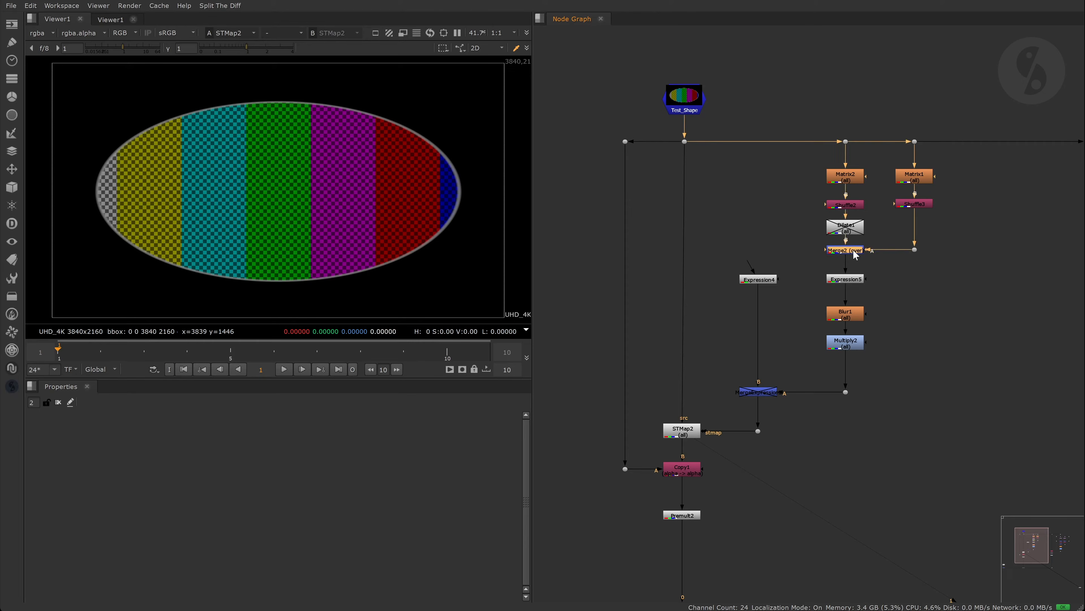
{"action": "key", "text": "1"}
{"action": "left_click", "coordinate": [860, 280]}
{"action": "key", "text": "d"}
{"action": "left_click", "coordinate": [858, 314]}
{"action": "key", "text": "1"}
{"action": "double_click", "coordinate": [856, 315]}
{"action": "double_click", "coordinate": [854, 346]}
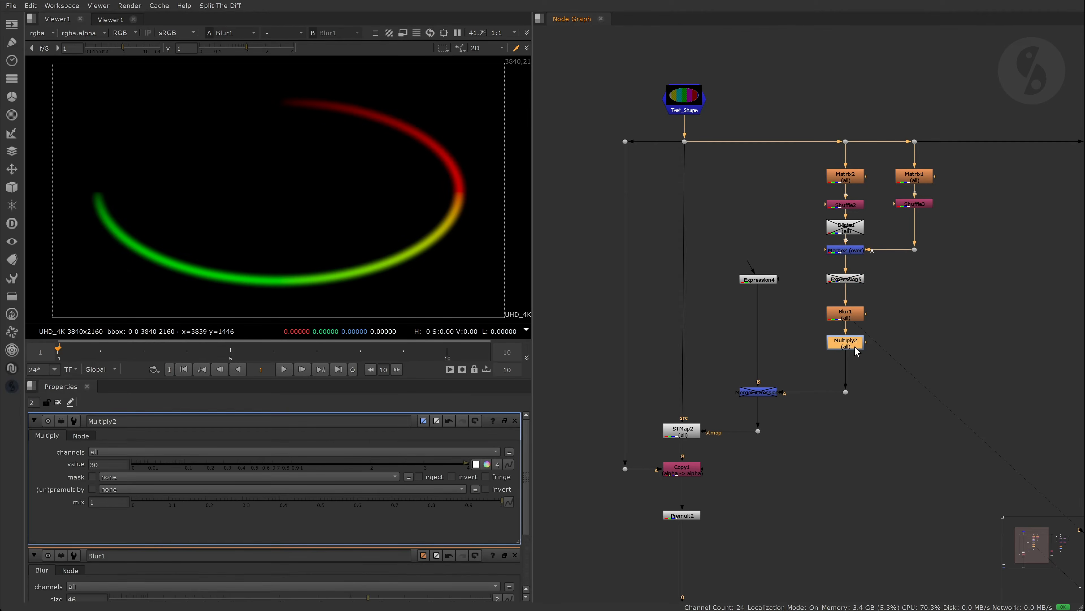
{"action": "key", "text": "1"}
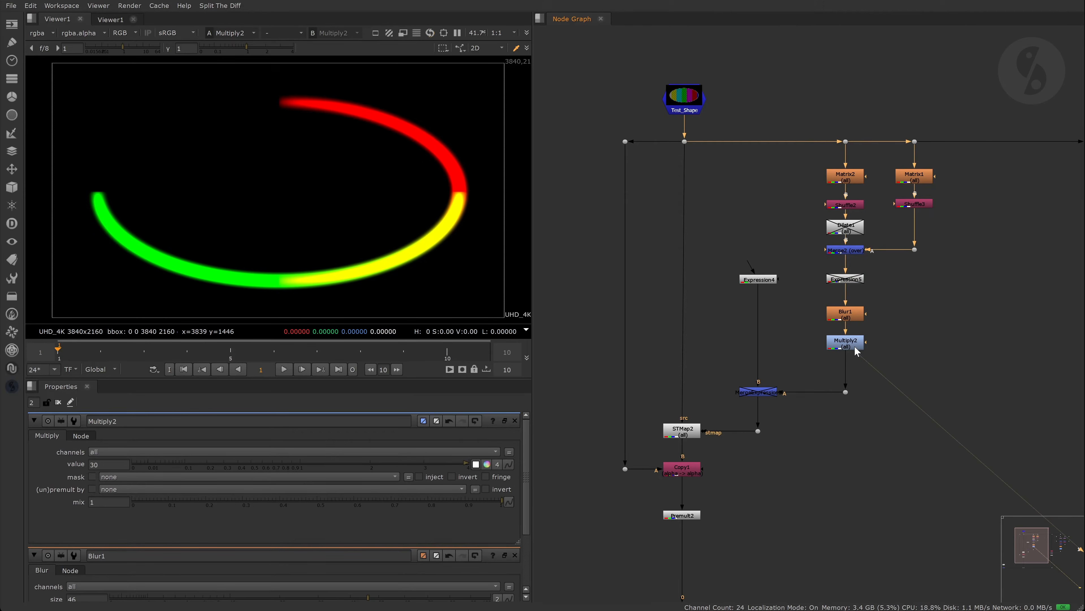
- Re-enable Expression5 and MergeExpression2, view the result, then select the dot under Test_Shape
{"action": "double_click", "coordinate": [766, 395]}
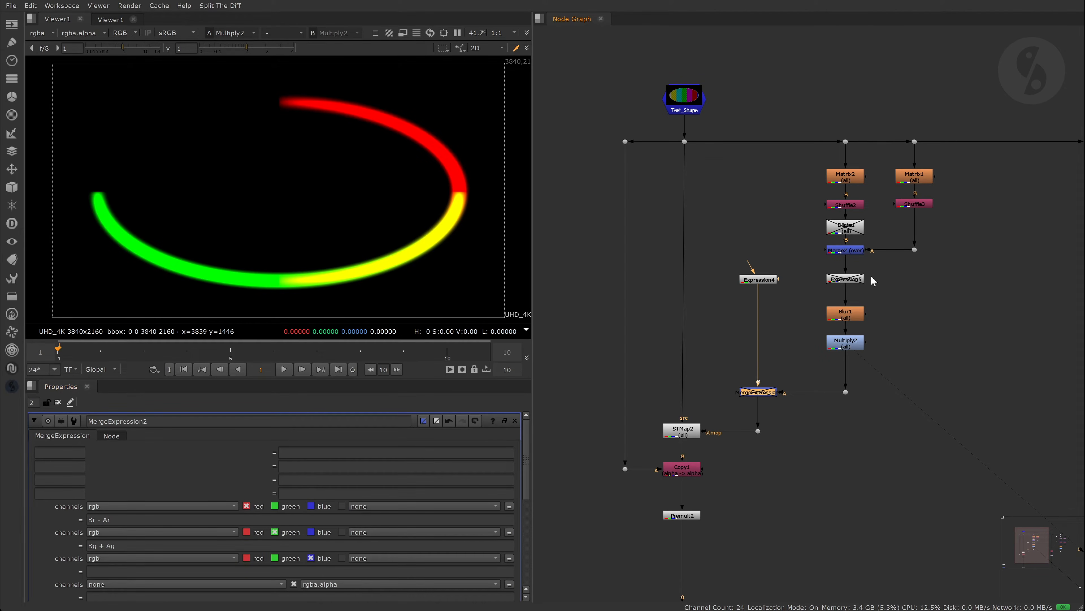
{"action": "double_click", "coordinate": [858, 282]}
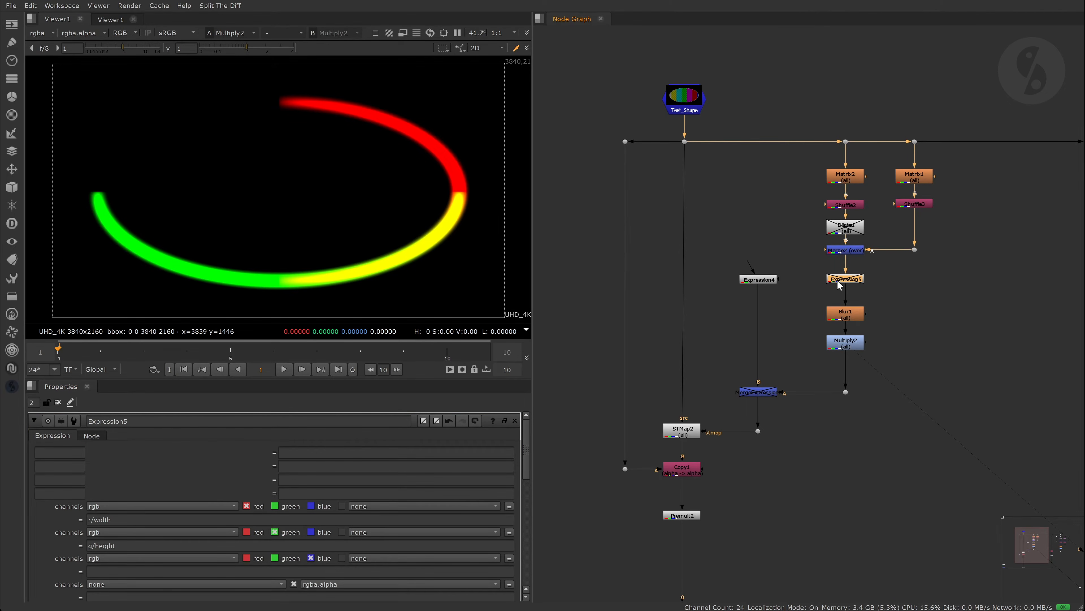
{"action": "key", "text": "d"}
{"action": "left_click", "coordinate": [763, 395]}
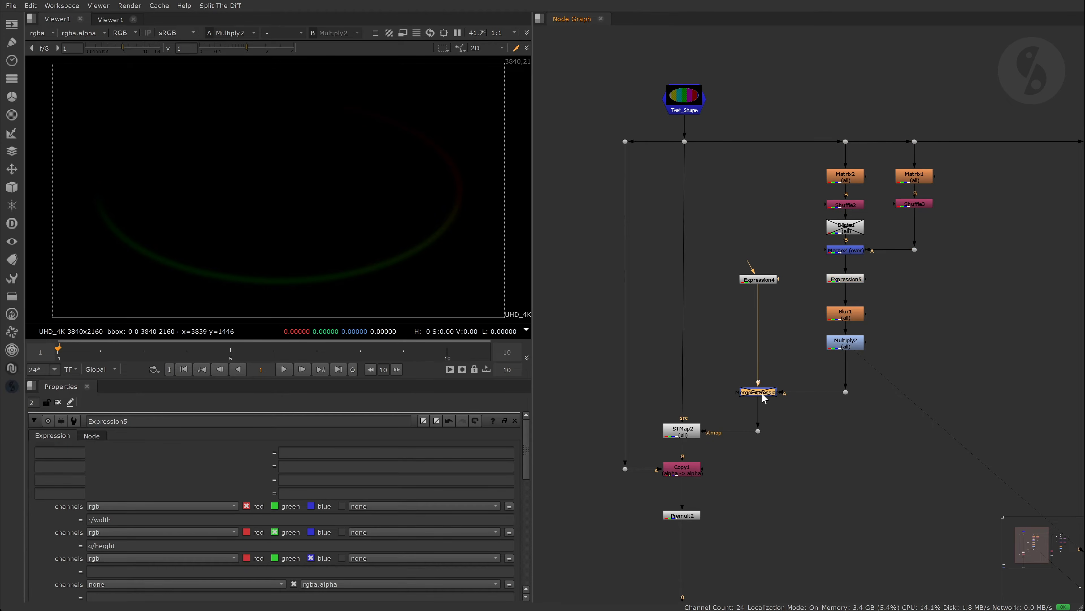
{"action": "key", "text": "1"}
{"action": "key", "text": "d"}
{"action": "left_click", "coordinate": [700, 406]}
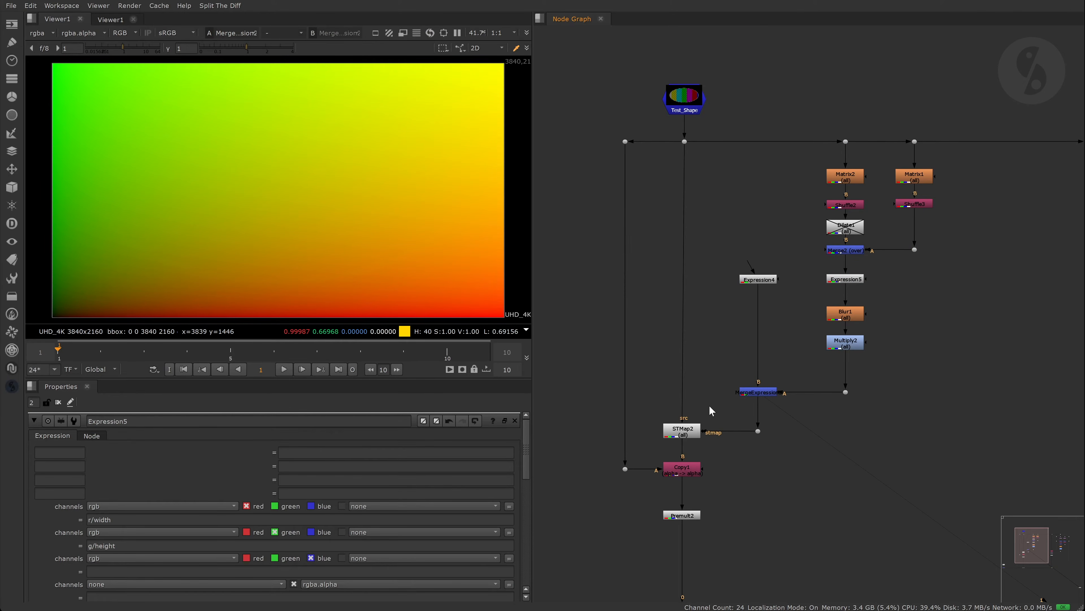
{"action": "left_click", "coordinate": [684, 142]}
- Alternate the viewer between the original shape at Dot7 and the STMap2 edge-extended result
{"action": "key", "text": "1"}
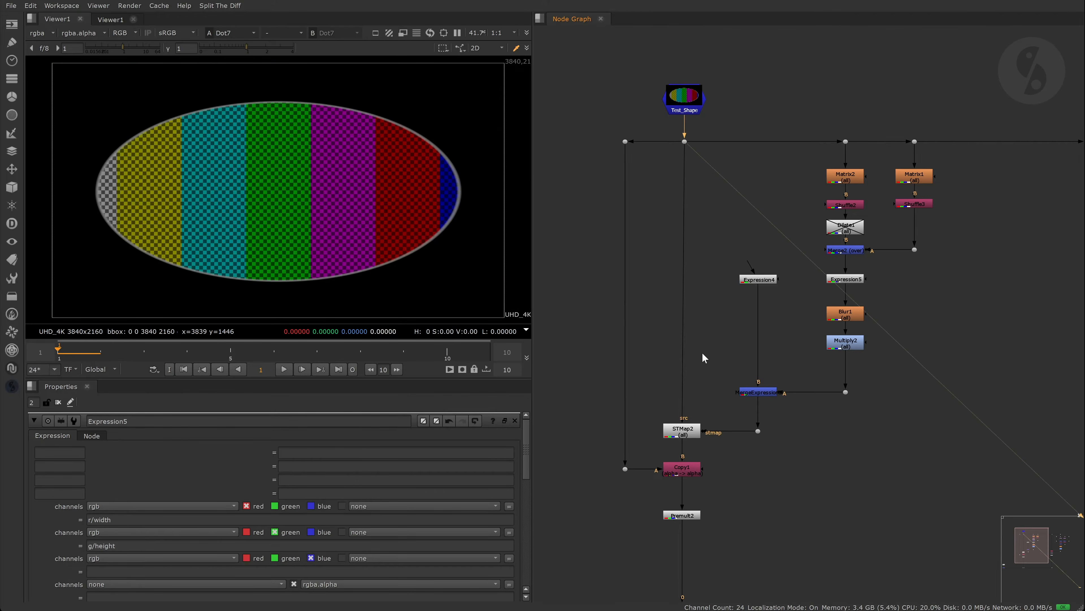
{"action": "left_click", "coordinate": [685, 430]}
{"action": "key", "text": "1"}
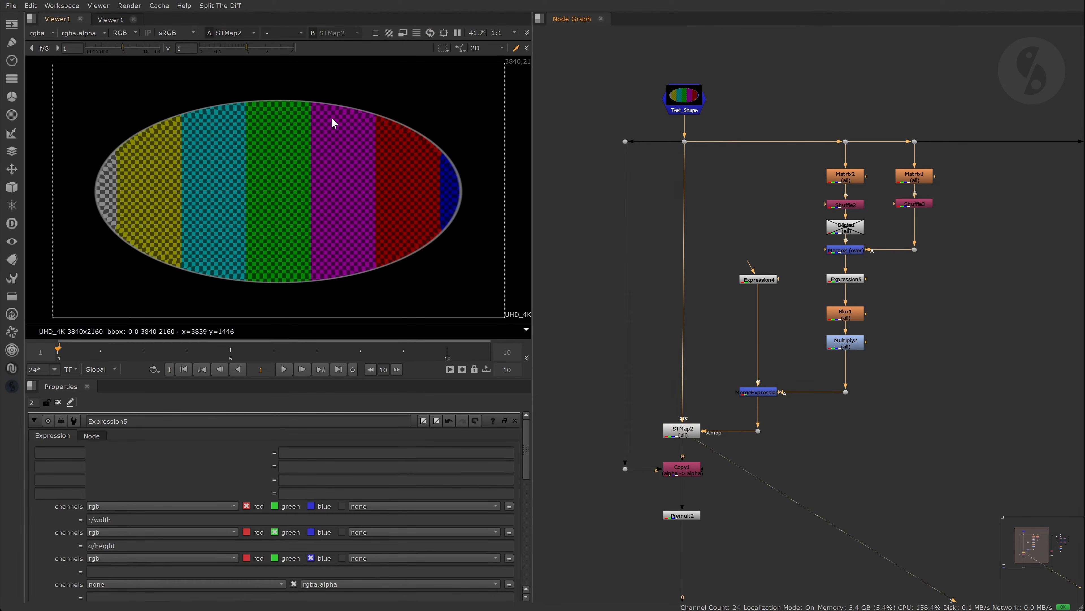
{"action": "scroll", "coordinate": [307, 99], "scroll_direction": "up", "scroll_amount": 3}
{"action": "scroll", "coordinate": [305, 99], "scroll_direction": "up", "scroll_amount": 5}
{"action": "left_click_drag", "start_coordinate": [661, 127], "coordinate": [711, 167]}
{"action": "key", "text": "1"}
{"action": "left_click", "coordinate": [682, 429]}
{"action": "key", "text": "1"}
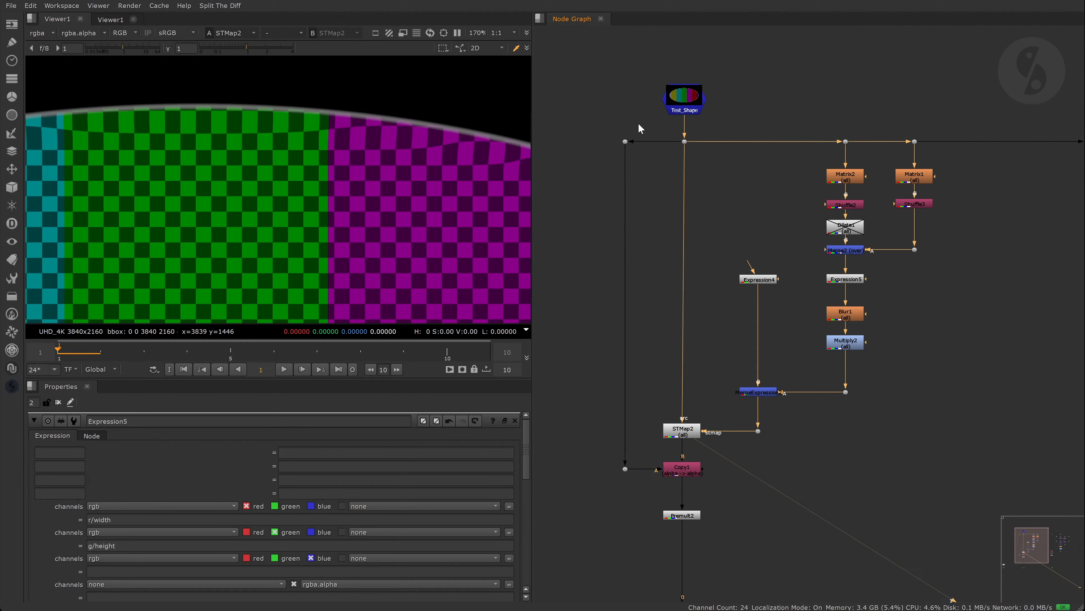
- View Premult2's output, then the Merge1 composite over the background
{"action": "left_click", "coordinate": [687, 514]}
{"action": "key", "text": "1"}
{"action": "scroll", "coordinate": [746, 421], "scroll_direction": "down", "scroll_amount": 5}
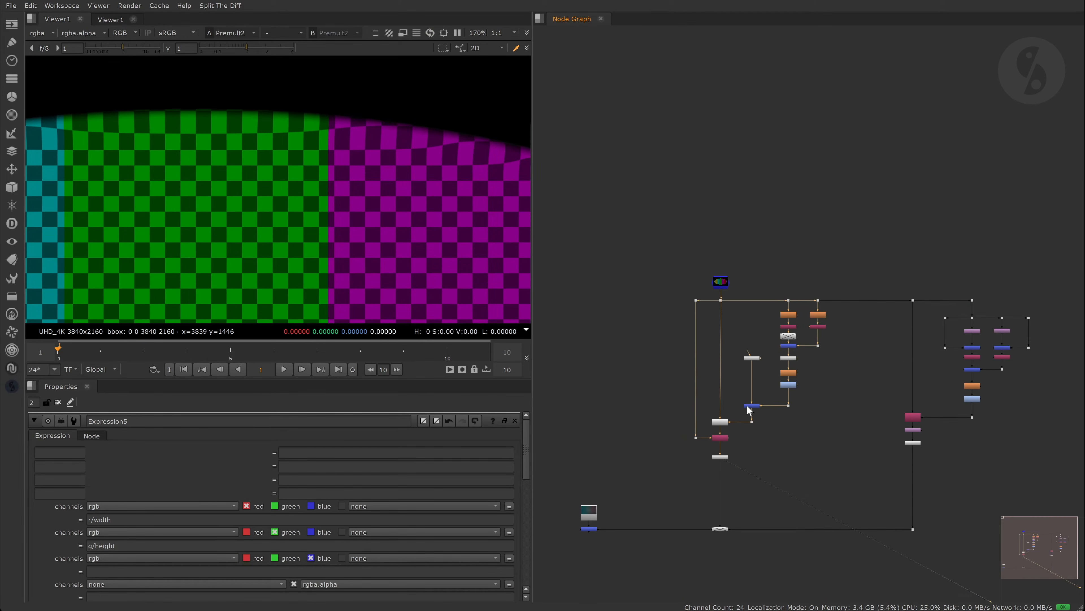
{"action": "middle_click_drag", "start_coordinate": [748, 410], "coordinate": [747, 352]}
{"action": "left_click_drag", "start_coordinate": [686, 454], "coordinate": [734, 485]}
{"action": "left_click", "coordinate": [589, 471]}
{"action": "key", "text": "1"}
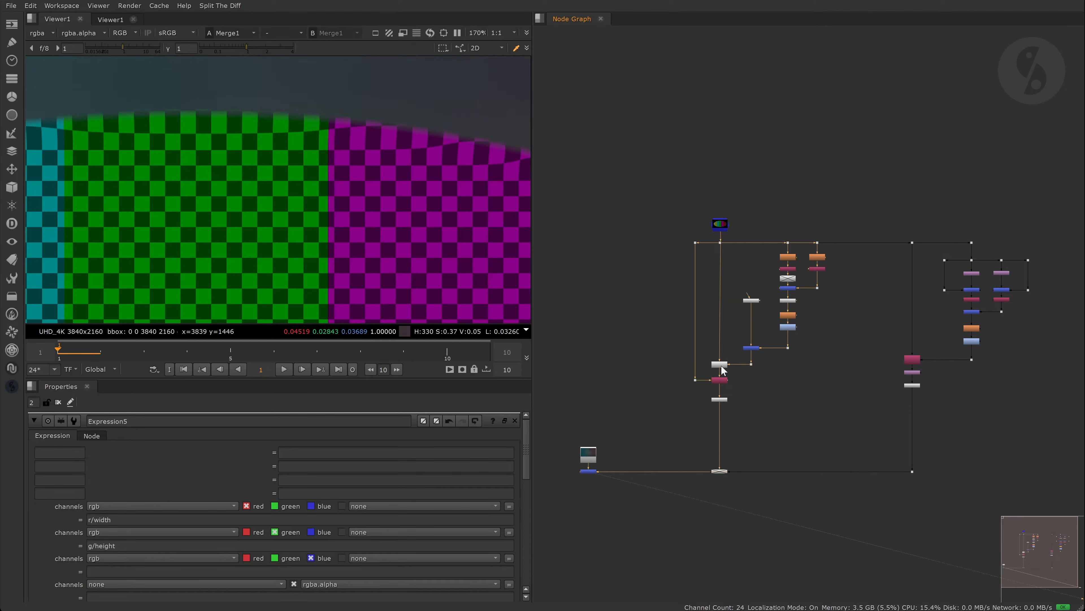
- Toggle STMap2 off and back on to compare, then pan the graph to the IDistort branch
{"action": "scroll", "coordinate": [721, 365], "scroll_direction": "up", "scroll_amount": 4}
{"action": "key", "text": "d"}
{"action": "key", "text": "d"}
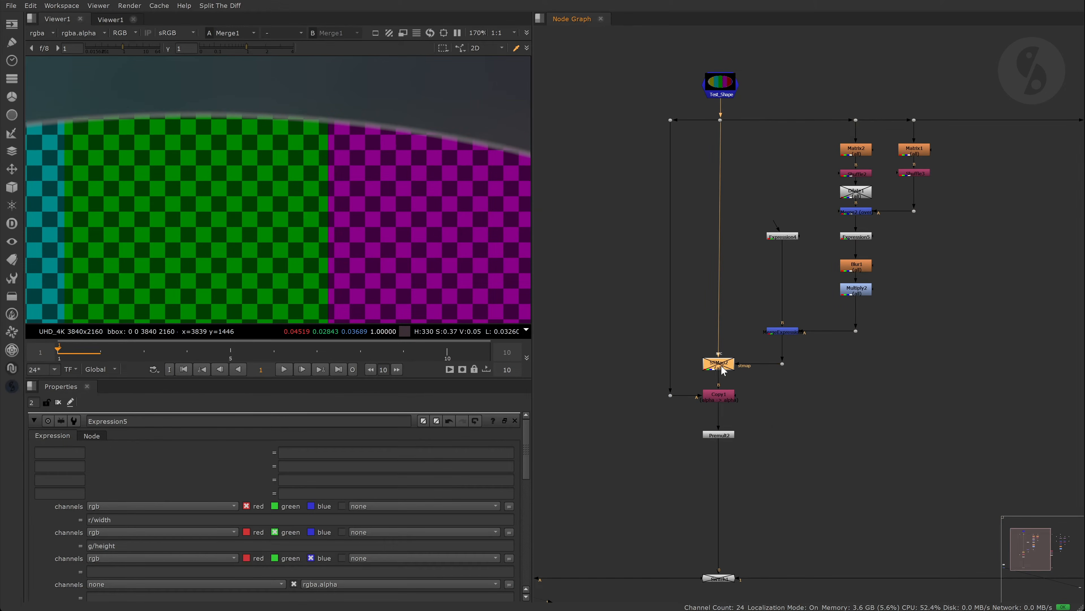
{"action": "key", "text": "d"}
{"action": "left_click", "coordinate": [856, 375]}
{"action": "middle_click_drag", "start_coordinate": [856, 376], "coordinate": [726, 372]}
{"action": "middle_click_drag", "start_coordinate": [970, 368], "coordinate": [786, 372]}
{"action": "scroll", "coordinate": [794, 375], "scroll_direction": "up", "scroll_amount": 4}
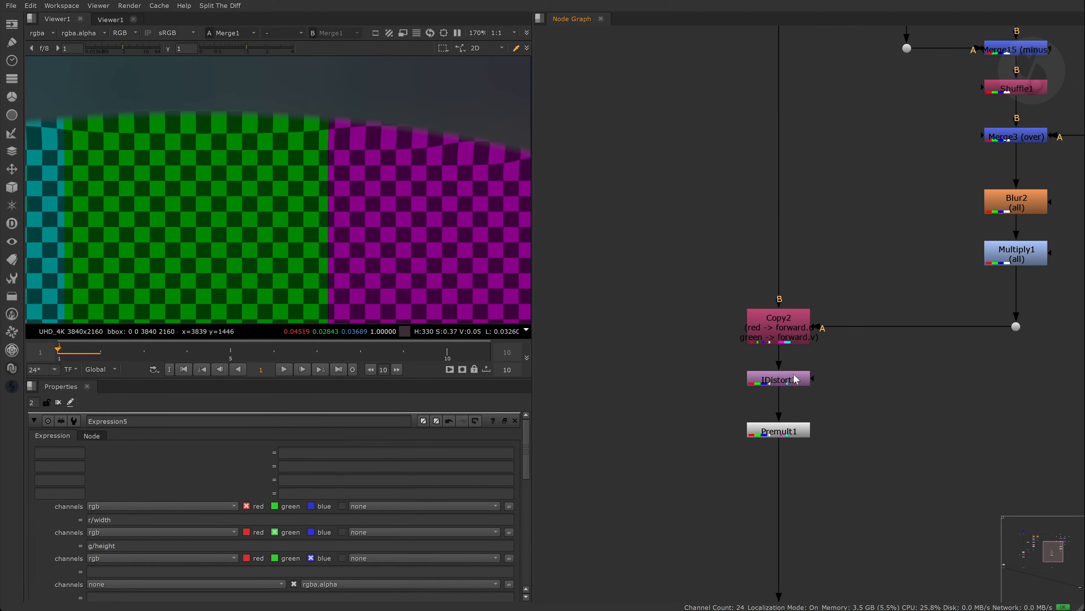
- View Merge3 fitted to the frame, then Multiply1's output
{"action": "scroll", "coordinate": [795, 431], "scroll_direction": "down", "scroll_amount": 4}
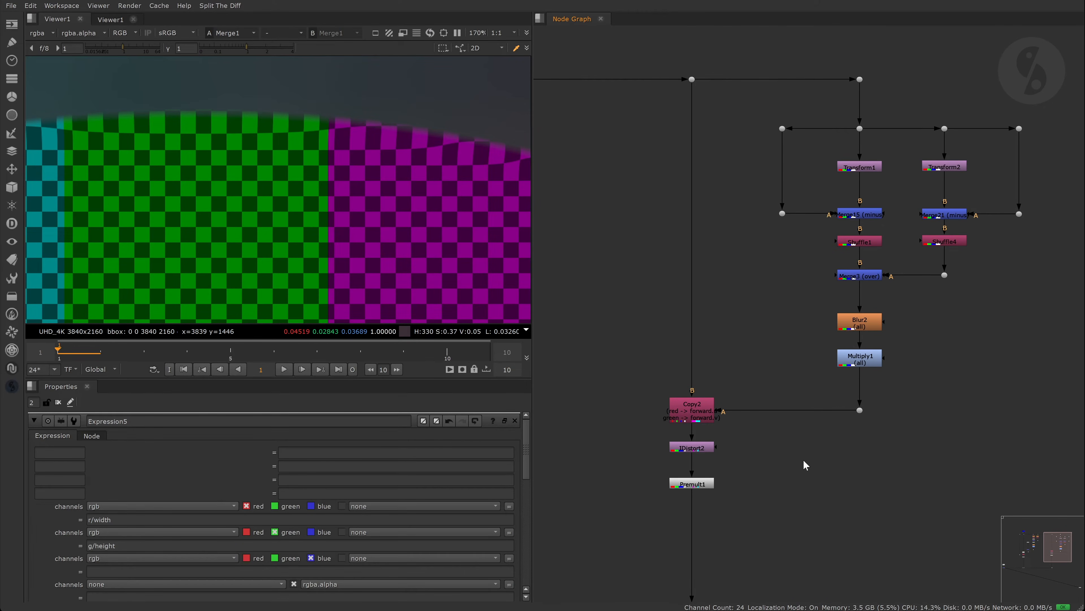
{"action": "left_click", "coordinate": [859, 277]}
{"action": "key", "text": "1"}
{"action": "key", "text": "f"}
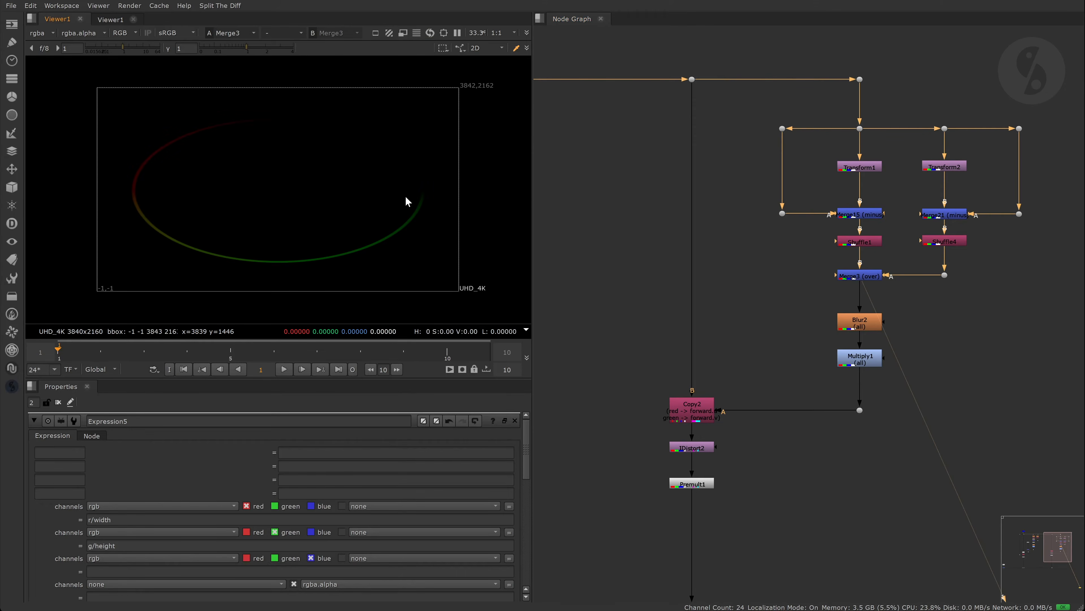
{"action": "left_click", "coordinate": [860, 359]}
{"action": "key", "text": "1"}
{"action": "left_click", "coordinate": [758, 369]}
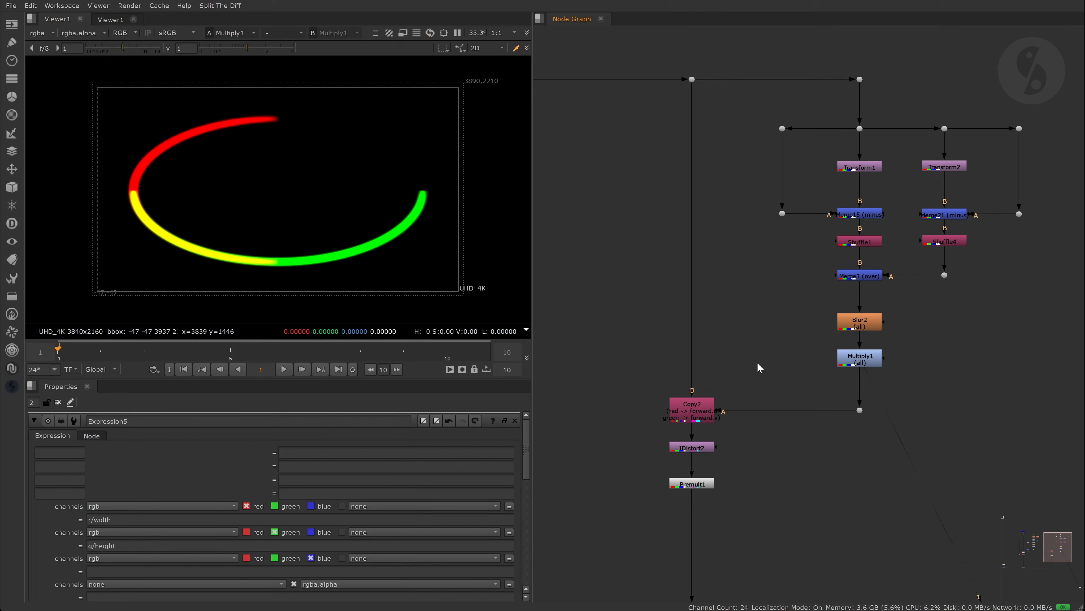
- Check Copy2's settings, then view IDistort2's result and open its settings
{"action": "left_click", "coordinate": [697, 417]}
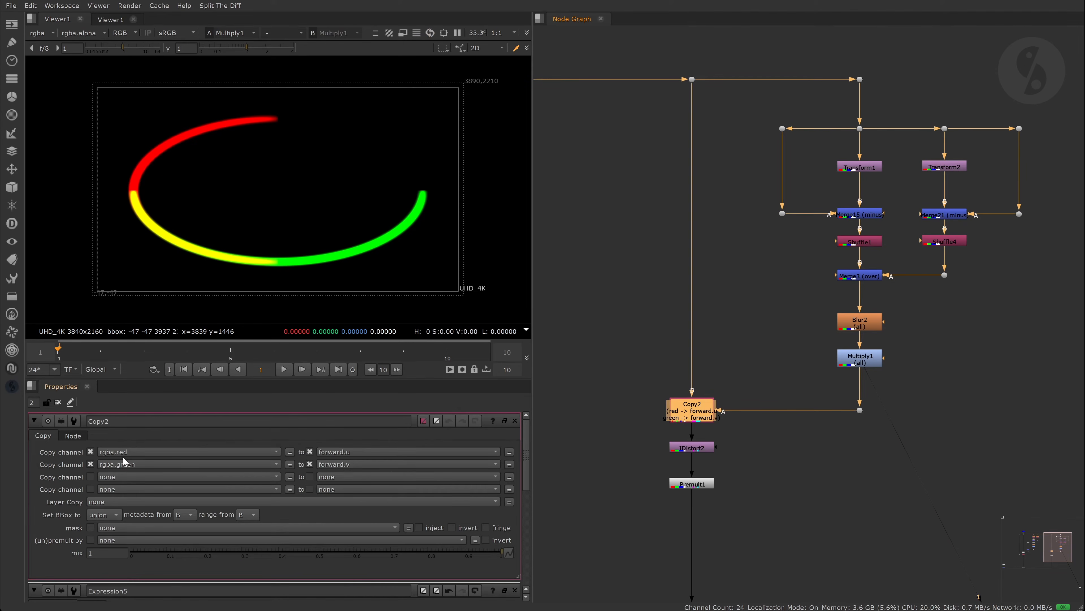
{"action": "left_click", "coordinate": [753, 452]}
{"action": "left_click", "coordinate": [703, 449]}
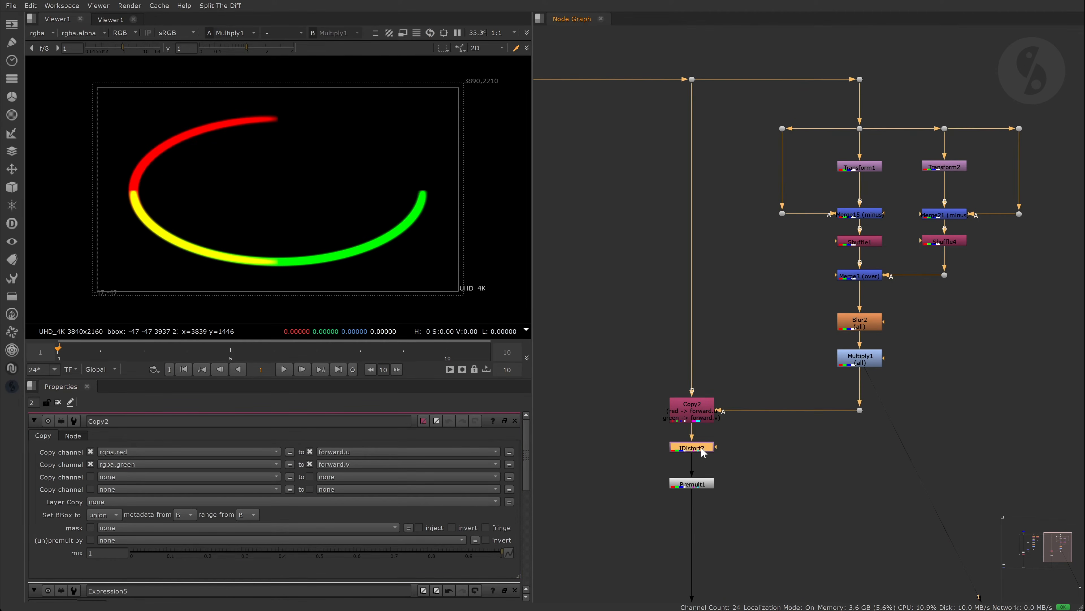
{"action": "key", "text": "1"}
{"action": "scroll", "coordinate": [283, 114], "scroll_direction": "up", "scroll_amount": 5}
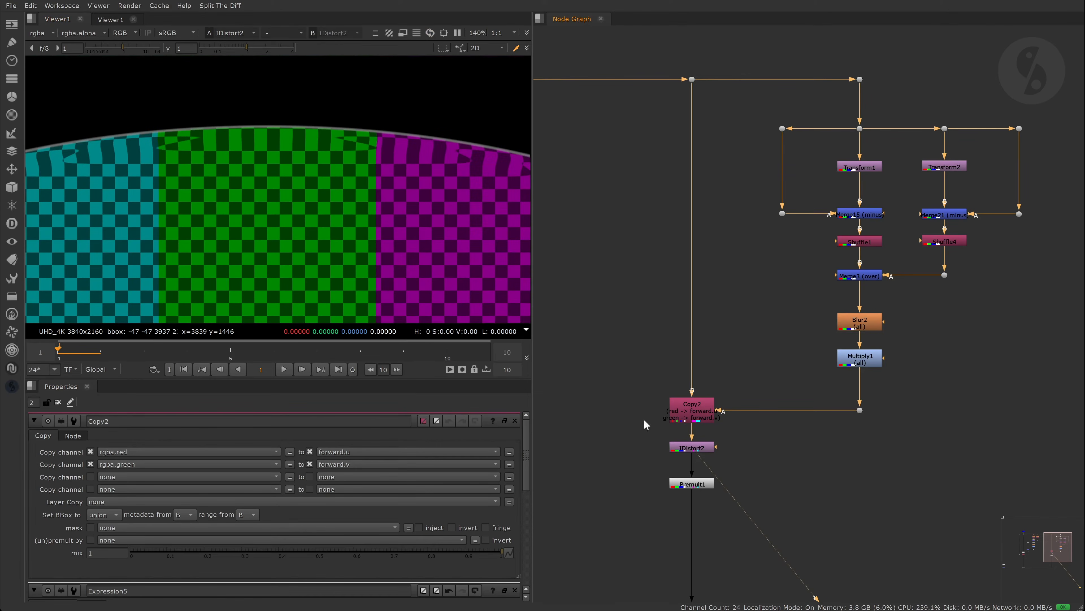
{"action": "double_click", "coordinate": [701, 453]}
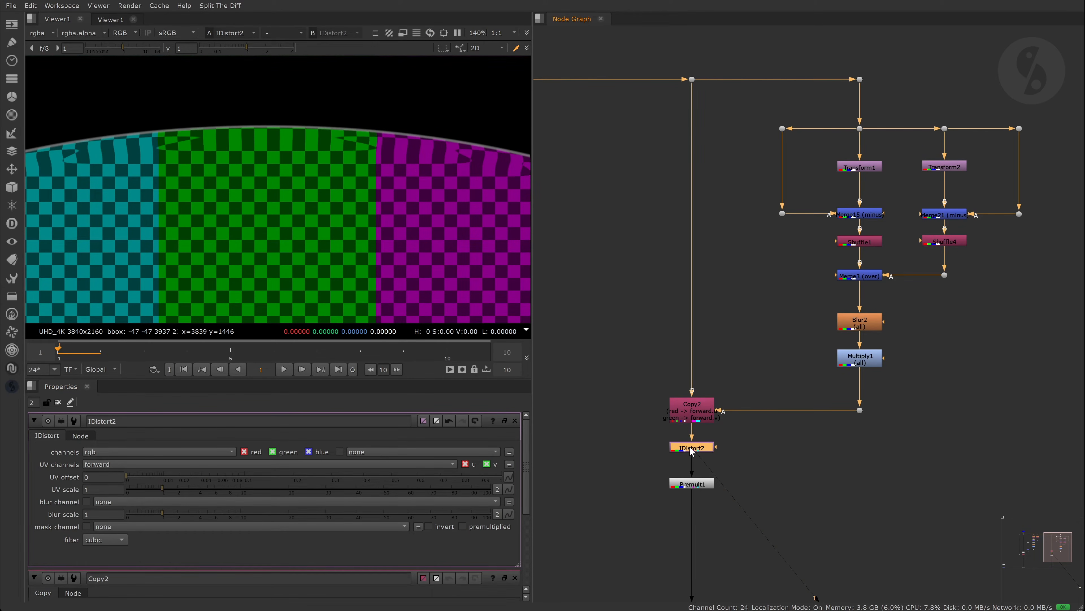
- Set Multiply1's value to 1400 and raise Blur2's size to about 45 for a softer edge
{"action": "double_click", "coordinate": [847, 327]}
{"action": "left_click_drag", "start_coordinate": [301, 463], "coordinate": [206, 467]}
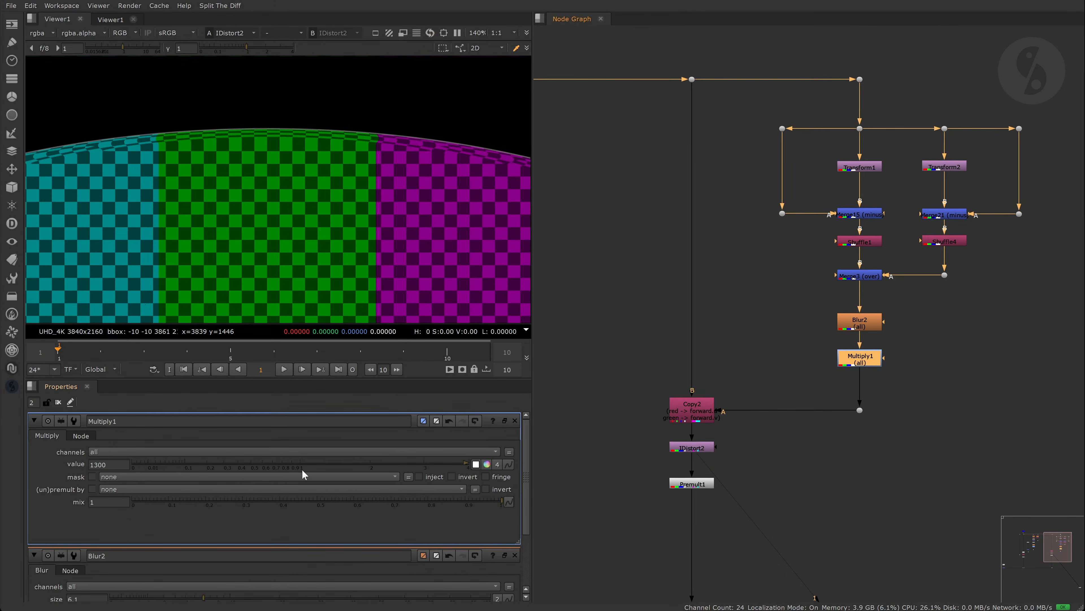
{"action": "left_click", "coordinate": [98, 464]}
{"action": "key", "text": "Down"}
{"action": "key", "text": "Down"}
{"action": "key", "text": "Down"}
{"action": "key", "text": "Down"}
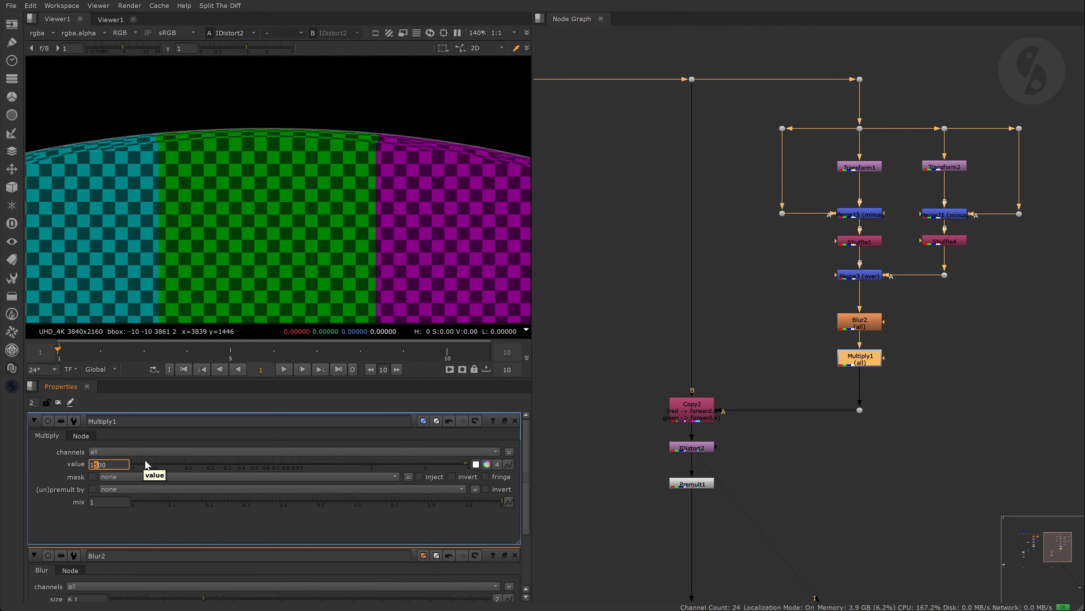
{"action": "key", "text": "Up"}
{"action": "key", "text": "Up"}
{"action": "key", "text": "Up"}
{"action": "key", "text": "Up"}
{"action": "key", "text": "Up"}
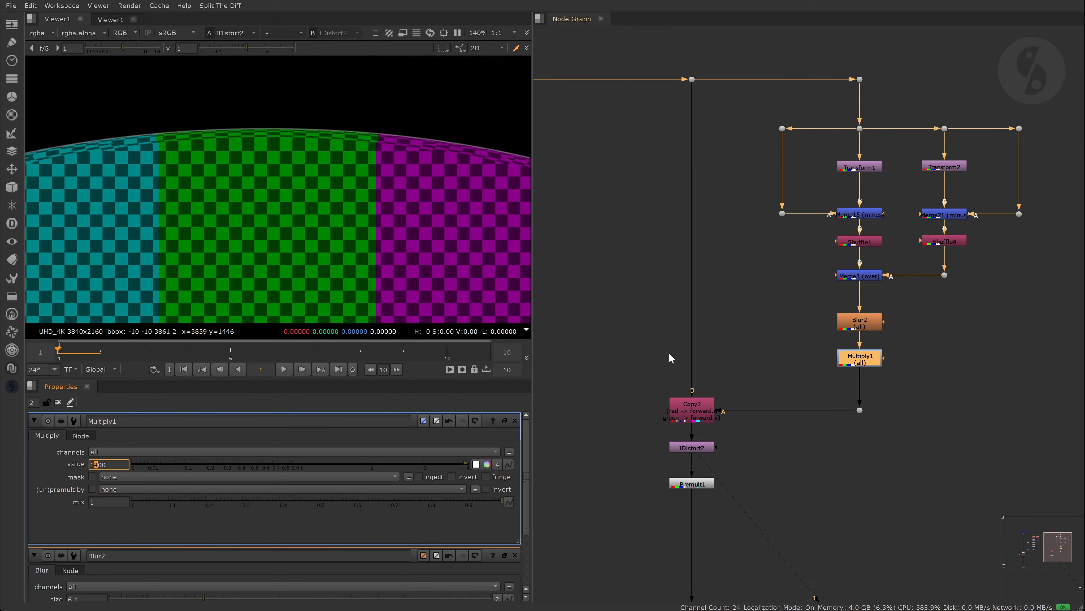
{"action": "double_click", "coordinate": [848, 324]}
{"action": "left_click_drag", "start_coordinate": [203, 464], "coordinate": [391, 462]}
- View Premult1's output of the IDistort edge-extended shape
{"action": "left_click", "coordinate": [706, 480]}
{"action": "key", "text": "1"}
{"action": "scroll", "coordinate": [706, 480], "scroll_direction": "down", "scroll_amount": 5}
{"action": "middle_click_drag", "start_coordinate": [702, 496], "coordinate": [897, 305]}
{"action": "scroll", "coordinate": [684, 381], "scroll_direction": "up", "scroll_amount": 3}
{"action": "scroll", "coordinate": [684, 380], "scroll_direction": "up", "scroll_amount": 1}
- Enable the Switch node and view the Merge1 composite
{"action": "left_click", "coordinate": [715, 370]}
{"action": "key", "text": "d"}
{"action": "scroll", "coordinate": [795, 354], "scroll_direction": "down", "scroll_amount": 5}
{"action": "middle_click_drag", "start_coordinate": [715, 369], "coordinate": [804, 393]}
{"action": "left_click", "coordinate": [690, 355]}
{"action": "key", "text": "1"}
- Close all node Properties panels and maximize the viewer with the full frame fitted
{"action": "left_click", "coordinate": [912, 321]}
{"action": "scroll", "coordinate": [915, 319], "scroll_direction": "up", "scroll_amount": 3}
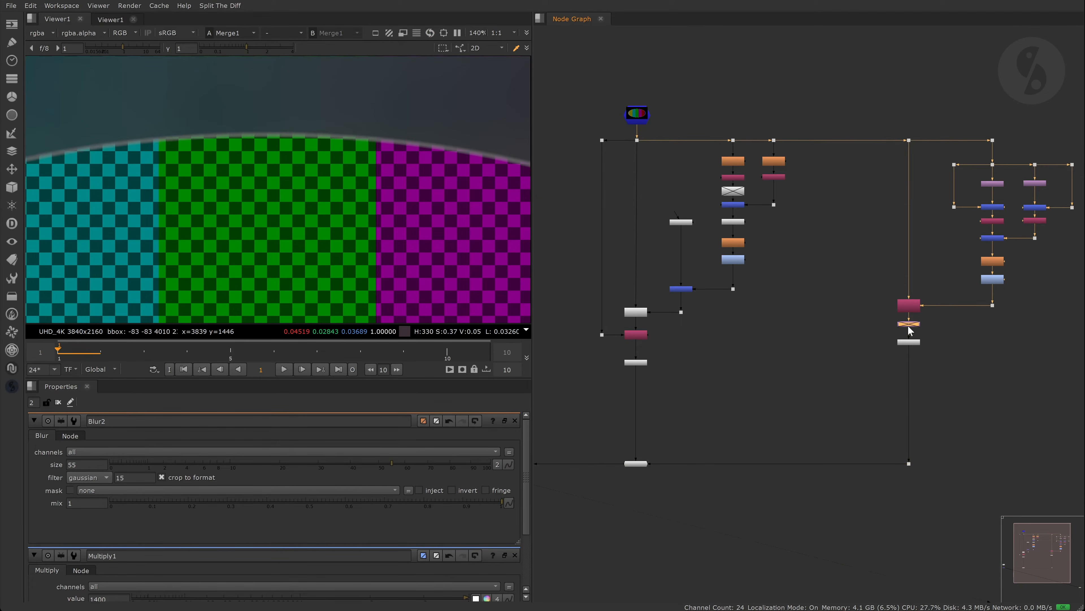
{"action": "scroll", "coordinate": [842, 332], "scroll_direction": "down", "scroll_amount": 3}
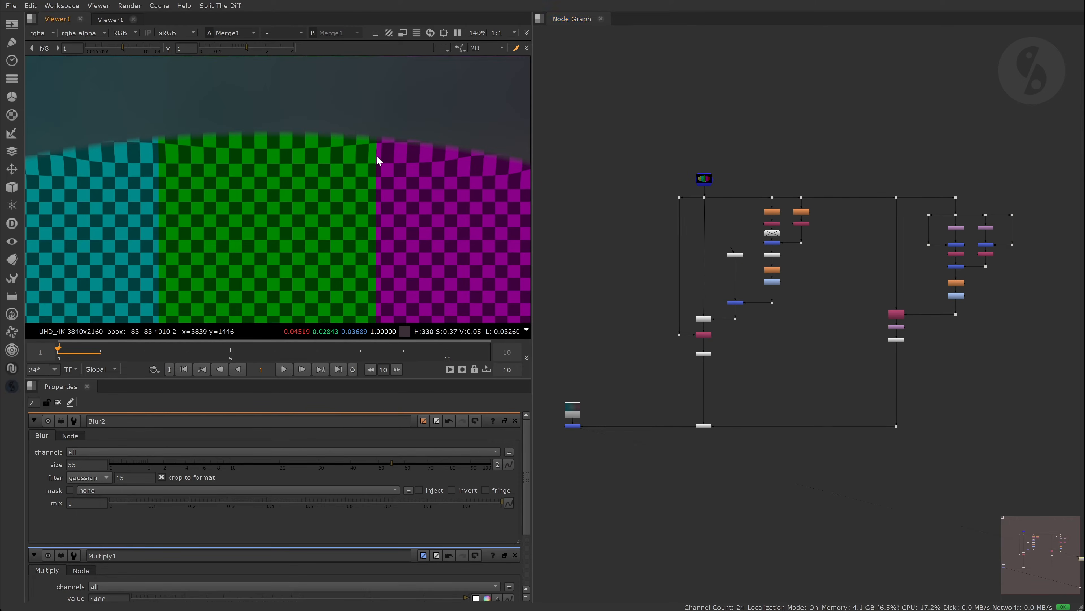
{"action": "key", "text": "f"}
{"action": "left_click", "coordinate": [58, 402]}
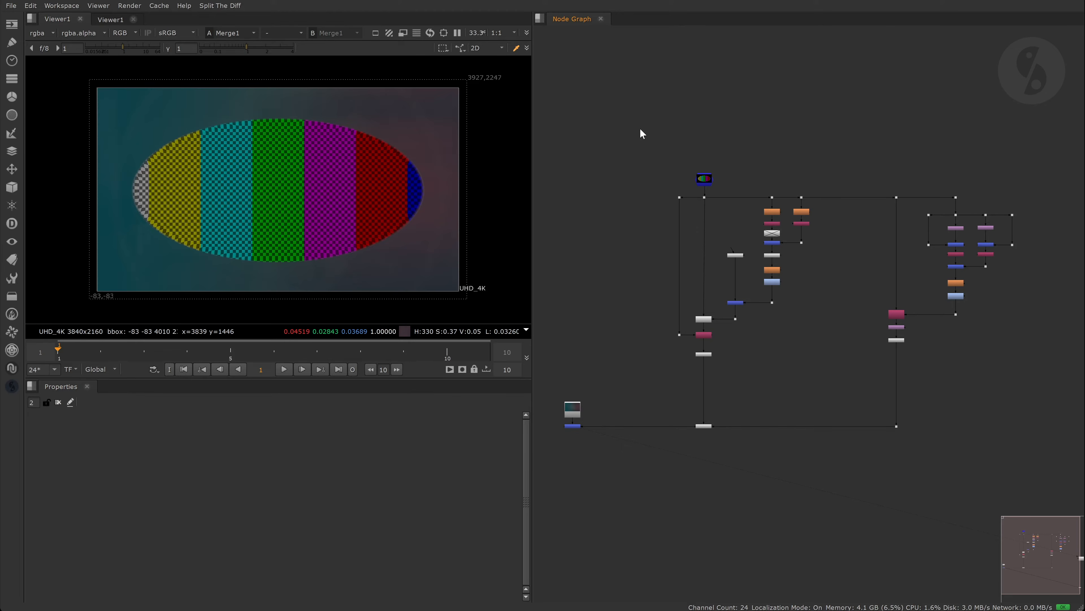
{"action": "key", "text": "space"}
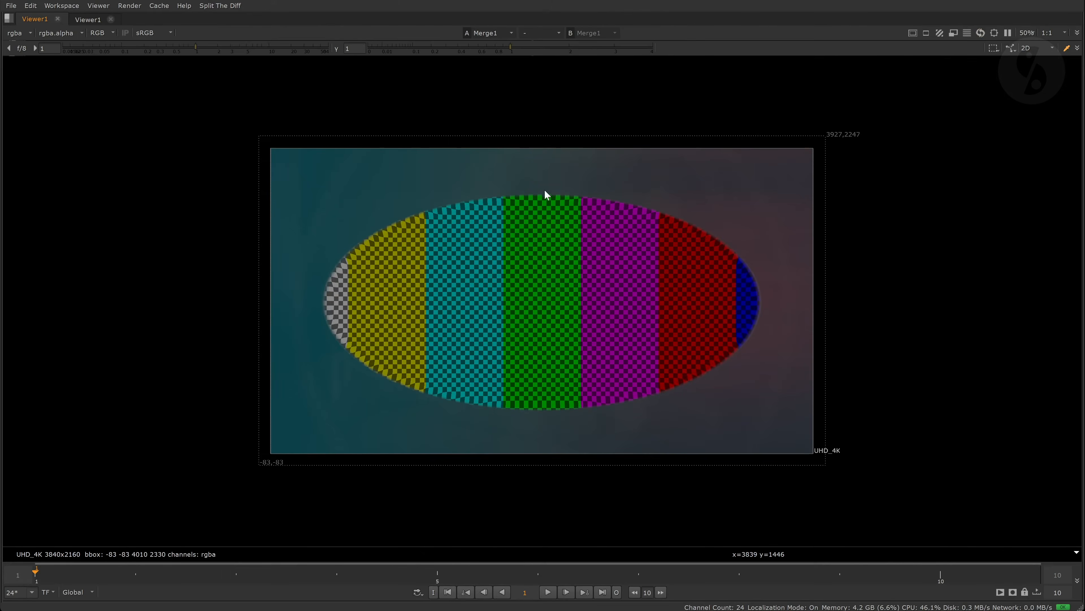
{"action": "key", "text": "f"}
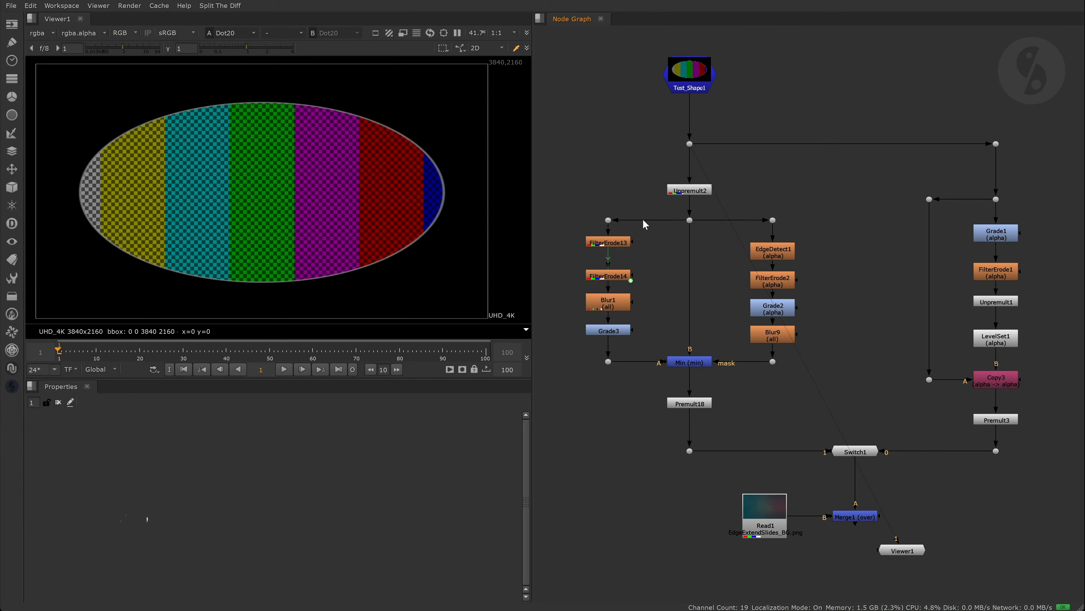
- View the dot feeding the erode branch, then FilterErode13 and FilterErode14 with their settings open
{"action": "scroll", "coordinate": [741, 243], "scroll_direction": "up", "scroll_amount": 5}
{"action": "middle_click_drag", "start_coordinate": [741, 239], "coordinate": [736, 210]}
{"action": "scroll", "coordinate": [723, 206], "scroll_direction": "up", "scroll_amount": 2}
{"action": "left_click_drag", "start_coordinate": [704, 139], "coordinate": [805, 198]}
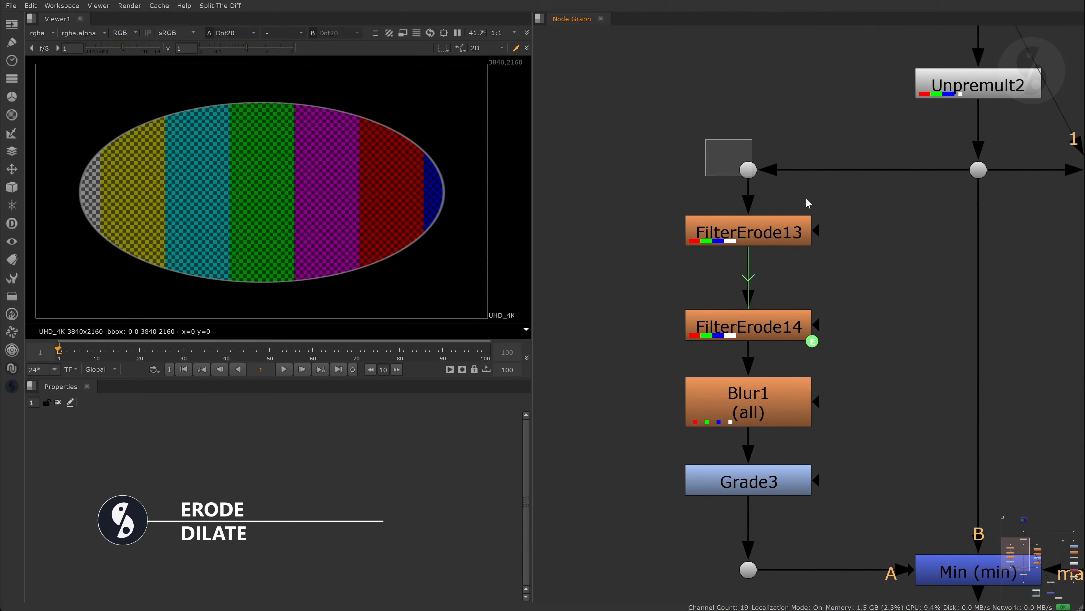
{"action": "key", "text": "1"}
{"action": "middle_click_drag", "start_coordinate": [754, 234], "coordinate": [752, 215]}
{"action": "double_click", "coordinate": [753, 218]}
{"action": "key", "text": "1"}
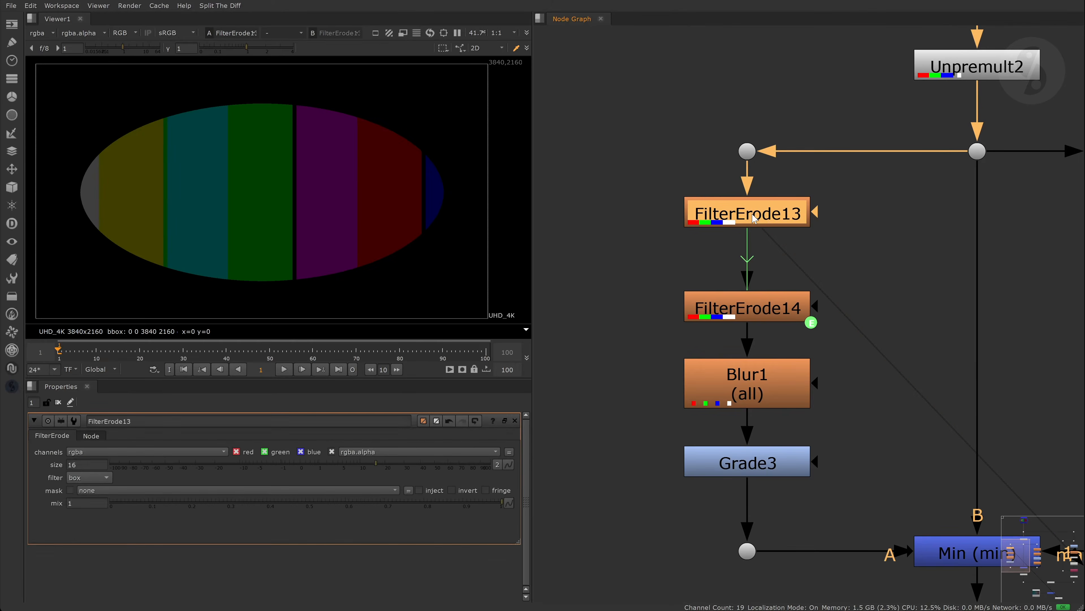
{"action": "double_click", "coordinate": [744, 305]}
{"action": "key", "text": "1"}
- Confirm FilterErode14's size expression -FilterErode13.size and compare both erode outputs, including alpha
{"action": "right_click", "coordinate": [93, 466]}
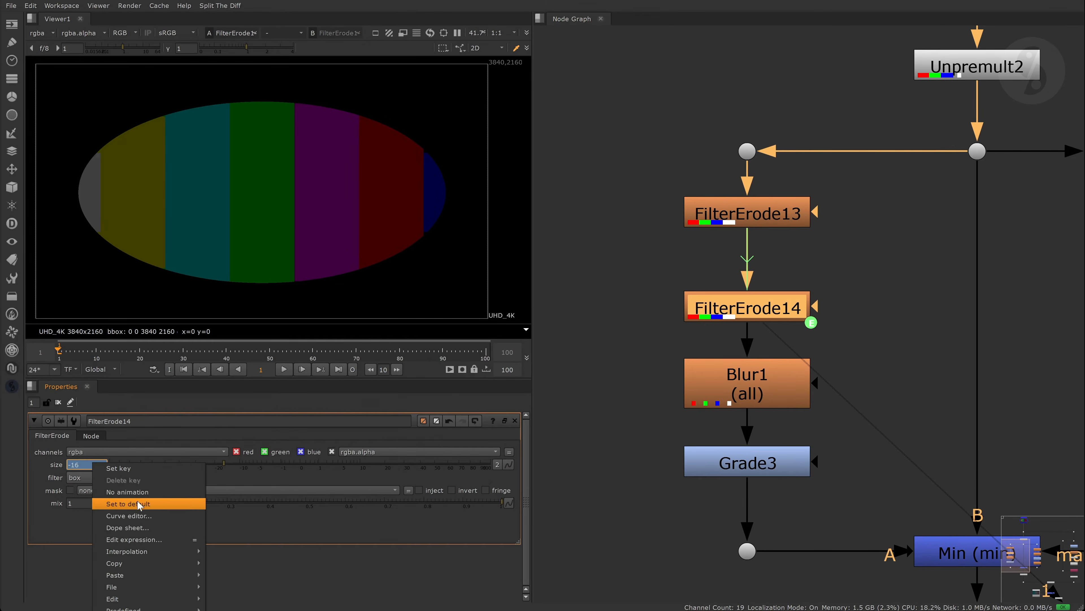
{"action": "left_click", "coordinate": [134, 539]}
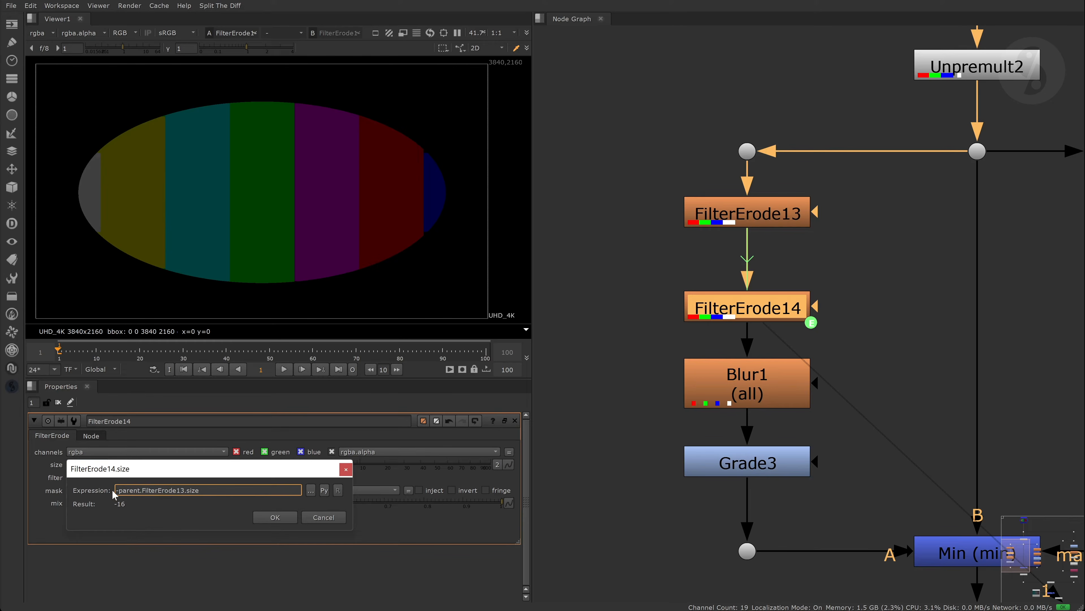
{"action": "left_click", "coordinate": [290, 519]}
{"action": "left_click", "coordinate": [646, 362]}
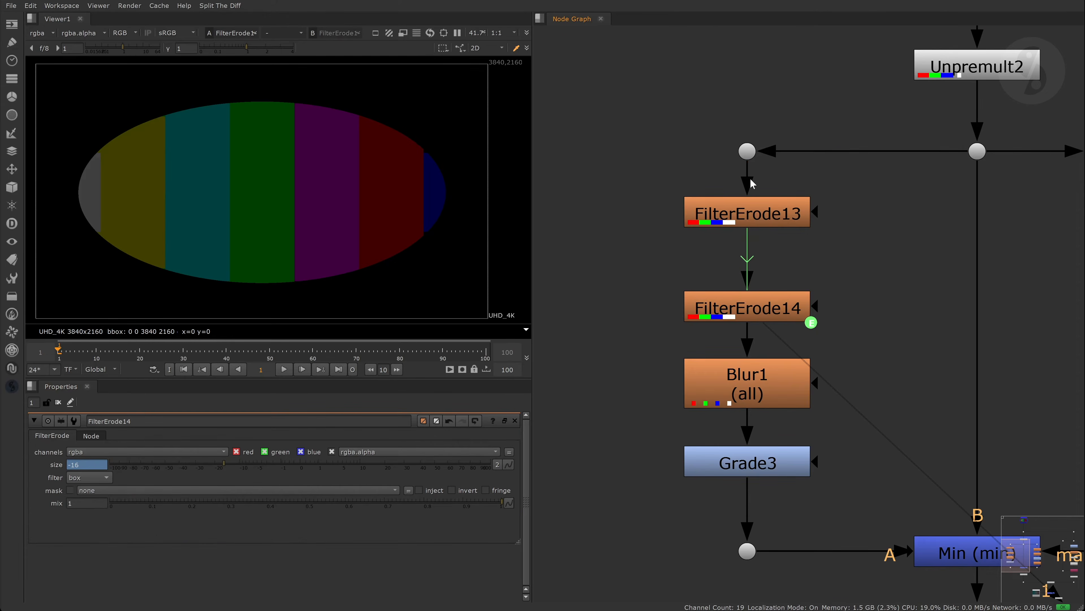
{"action": "key", "text": "a"}
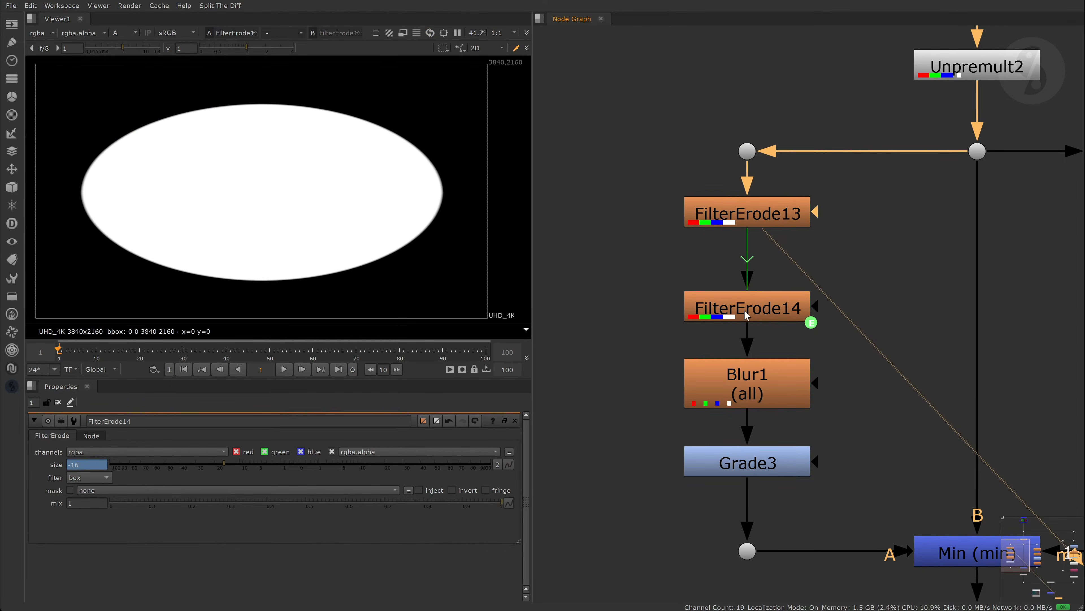
{"action": "left_click", "coordinate": [743, 311]}
{"action": "key", "text": "a"}
{"action": "left_click", "coordinate": [736, 216]}
{"action": "key", "text": "1"}
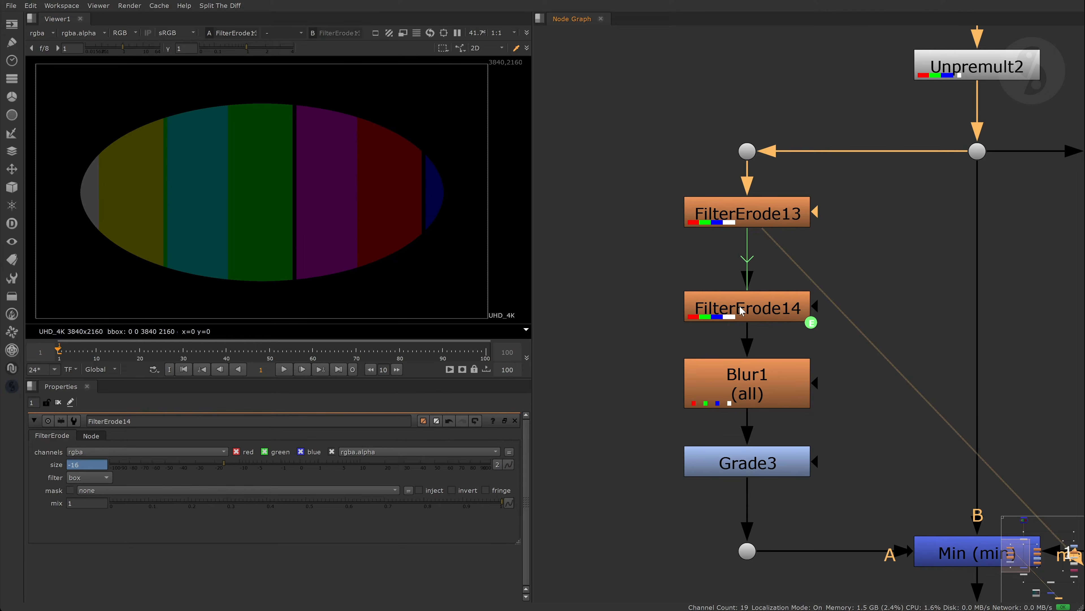
{"action": "left_click", "coordinate": [791, 312]}
{"action": "key", "text": "1"}
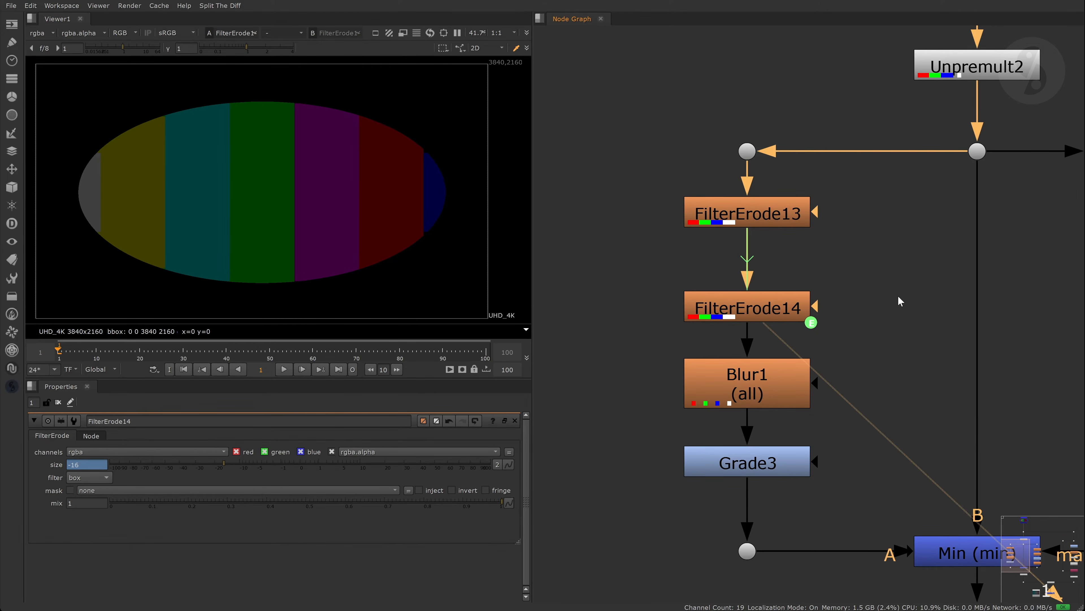
- Split both erode sizes into width and height and set FilterErode13's height to 6
{"action": "left_click", "coordinate": [767, 299]}
{"action": "left_click", "coordinate": [496, 465]}
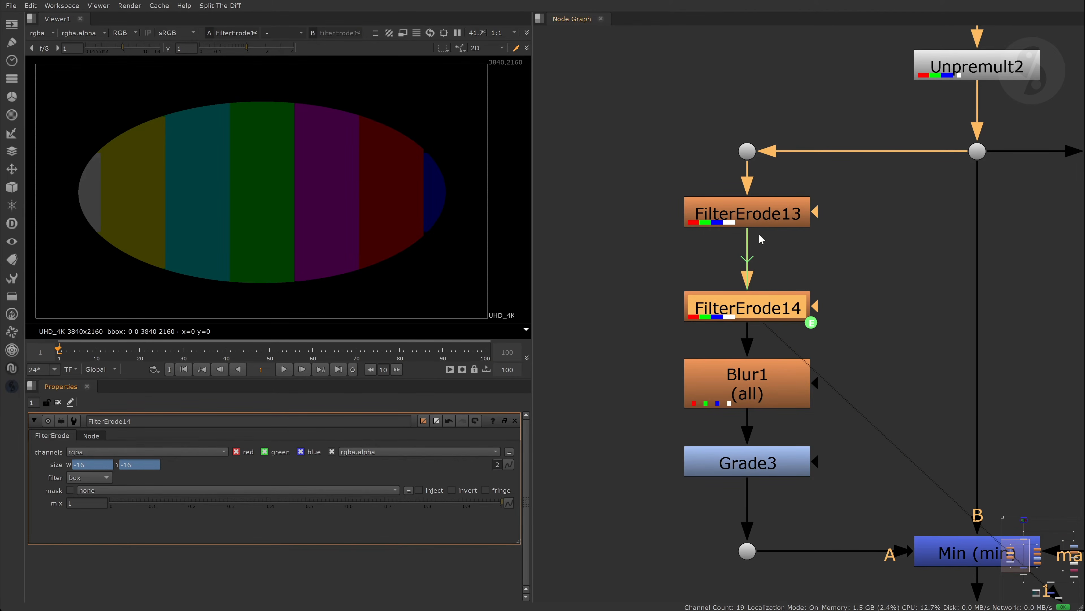
{"action": "double_click", "coordinate": [776, 214]}
{"action": "key", "text": "1"}
{"action": "left_click", "coordinate": [497, 463]}
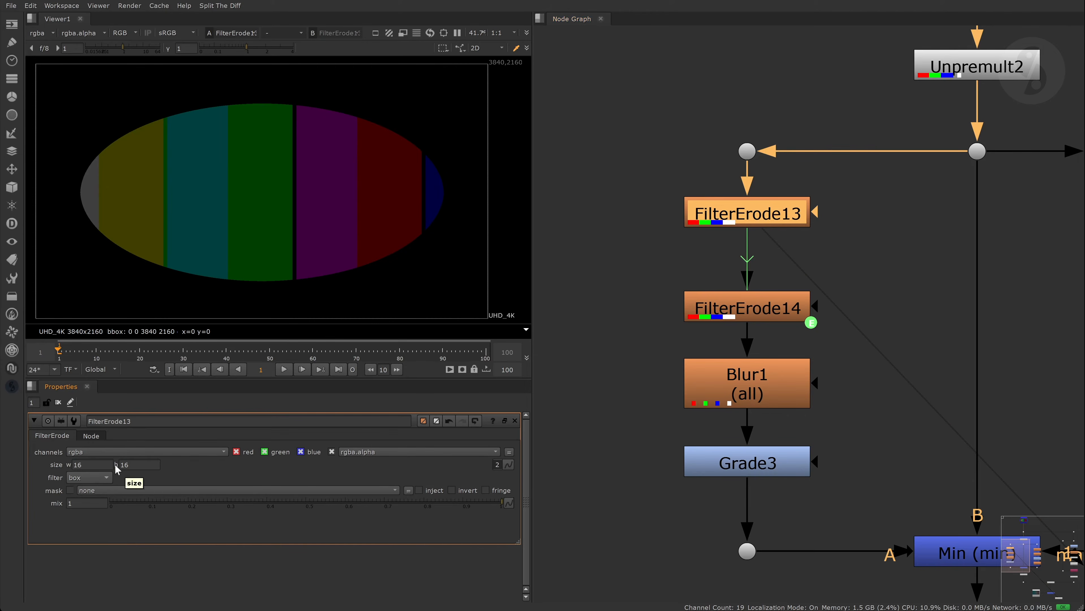
{"action": "double_click", "coordinate": [125, 465]}
{"action": "type", "text": "6"}
{"action": "key", "text": "Return"}
- Check FilterErode14's linked values and collapse both erode sizes back to a single 16
{"action": "left_click", "coordinate": [741, 319]}
{"action": "double_click", "coordinate": [741, 319]}
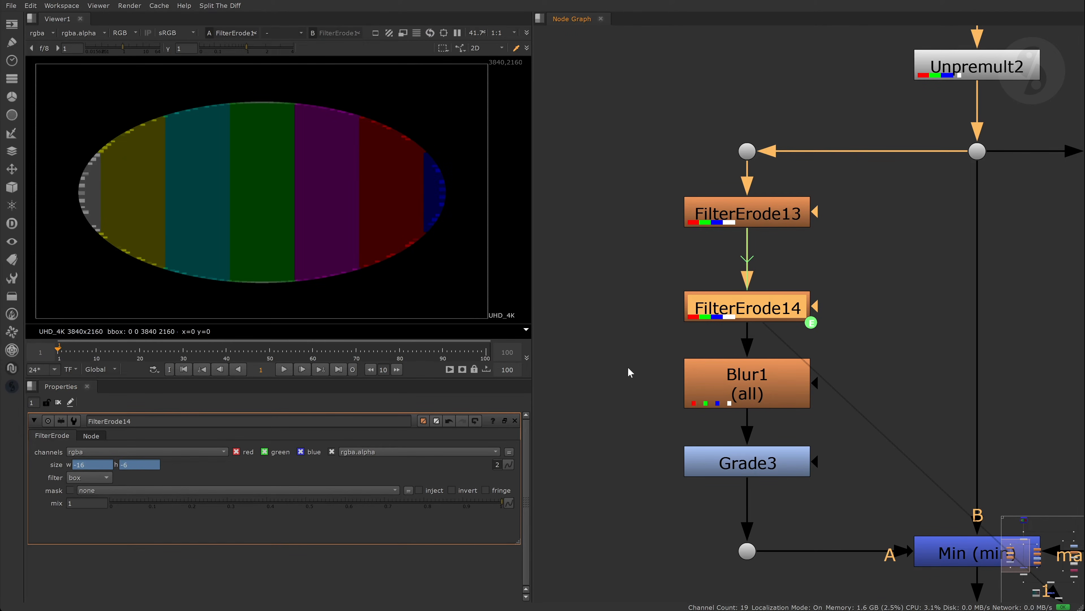
{"action": "left_click", "coordinate": [498, 463]}
{"action": "double_click", "coordinate": [749, 216]}
{"action": "left_click", "coordinate": [497, 463]}
{"action": "left_click", "coordinate": [867, 251]}
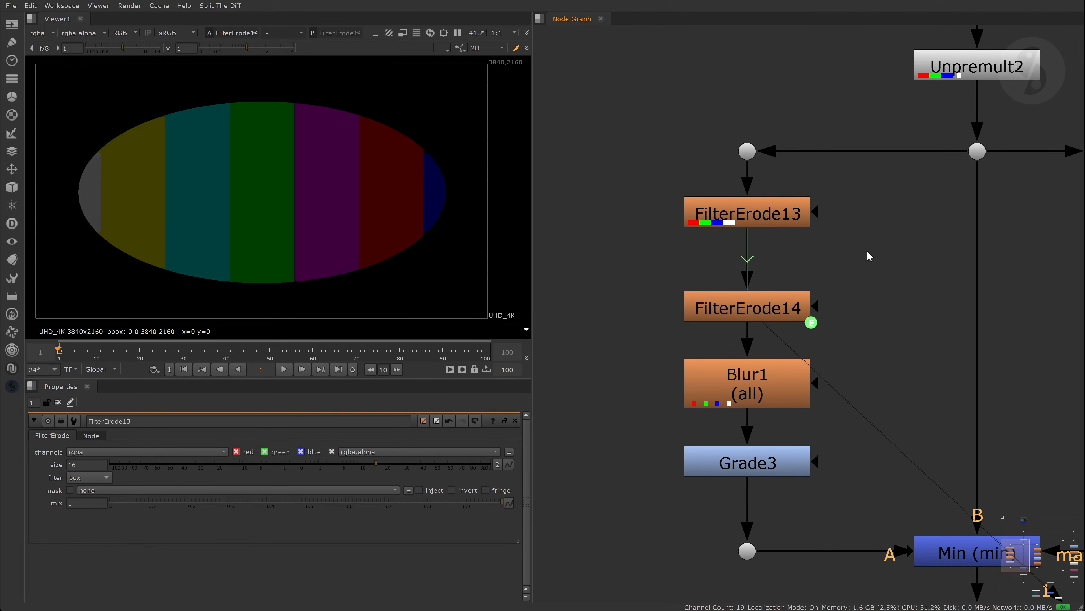
- Compare the un-eroded input, FilterErode14's output and the graded Grade3 result
{"action": "left_click", "coordinate": [750, 463]}
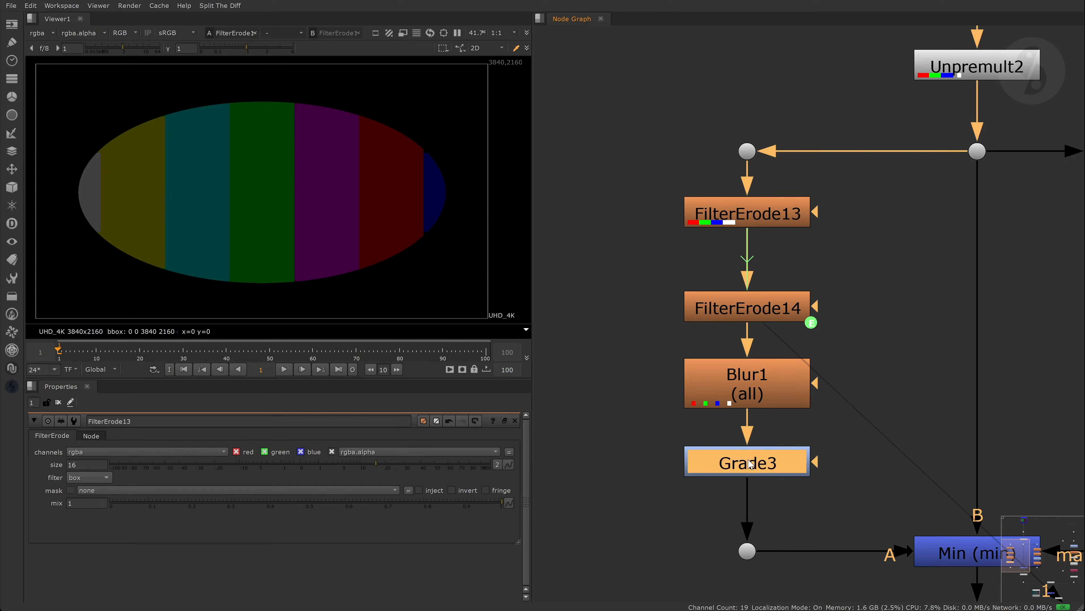
{"action": "left_click", "coordinate": [748, 151]}
{"action": "key", "text": "1"}
{"action": "left_click", "coordinate": [756, 299]}
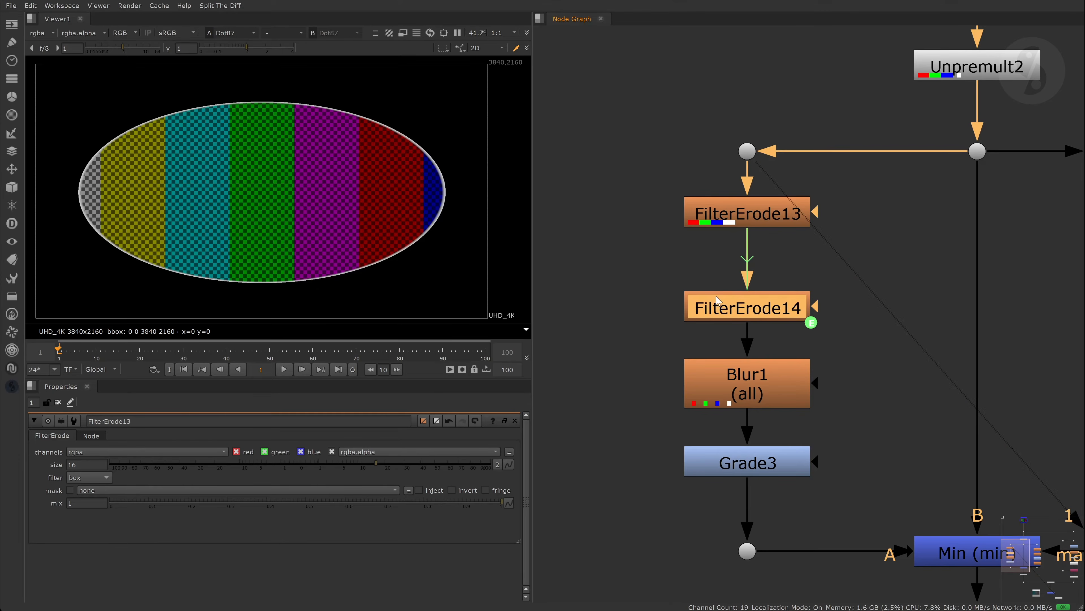
{"action": "key", "text": "1"}
{"action": "left_click", "coordinate": [771, 460]}
{"action": "key", "text": "1"}
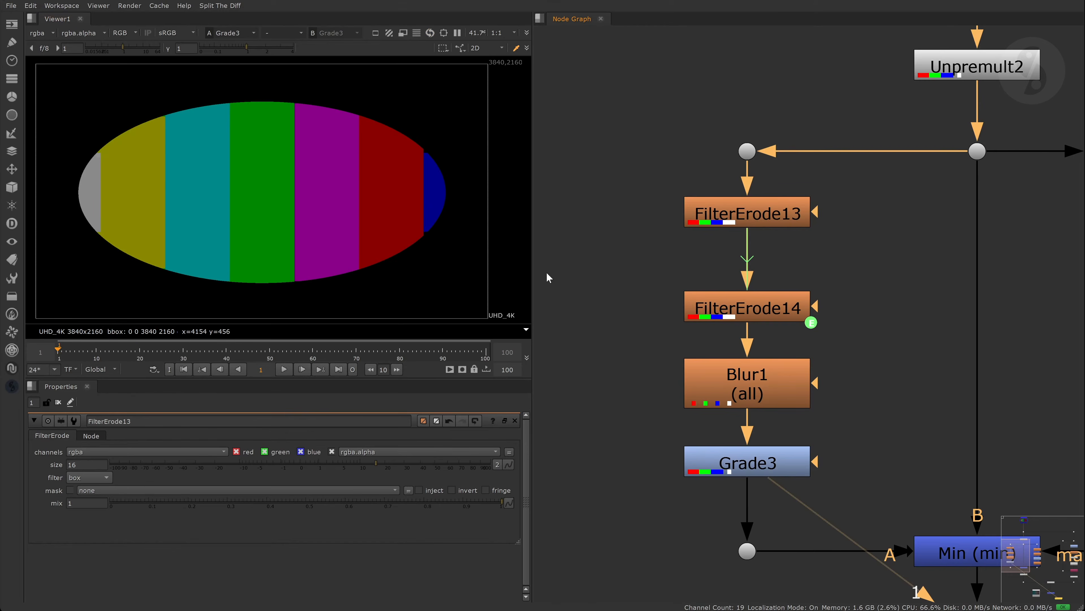
- Briefly wire the top dot to viewer input 2, remove it, frame the tree and select EdgeDetect1
{"action": "left_click", "coordinate": [747, 151]}
{"action": "key", "text": "2"}
{"action": "left_click", "coordinate": [871, 400]}
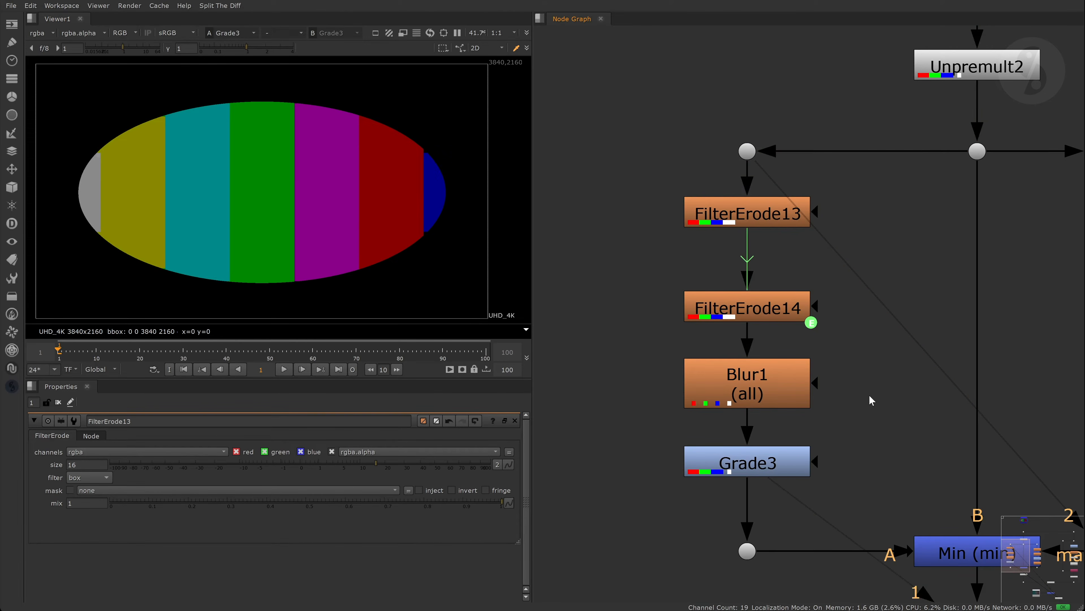
{"action": "left_click_drag", "start_coordinate": [775, 178], "coordinate": [852, 267]}
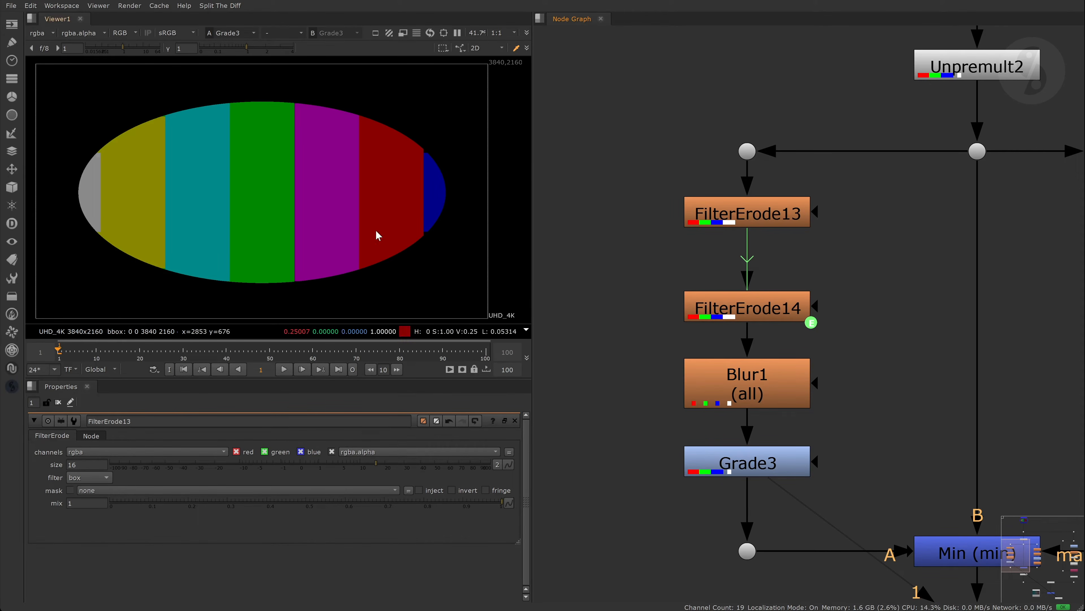
{"action": "key", "text": "f"}
{"action": "left_click", "coordinate": [932, 257]}
- View EdgeDetect1's outline, Blur9's thicker edge, then zoom in on the Min merge result
{"action": "key", "text": "1"}
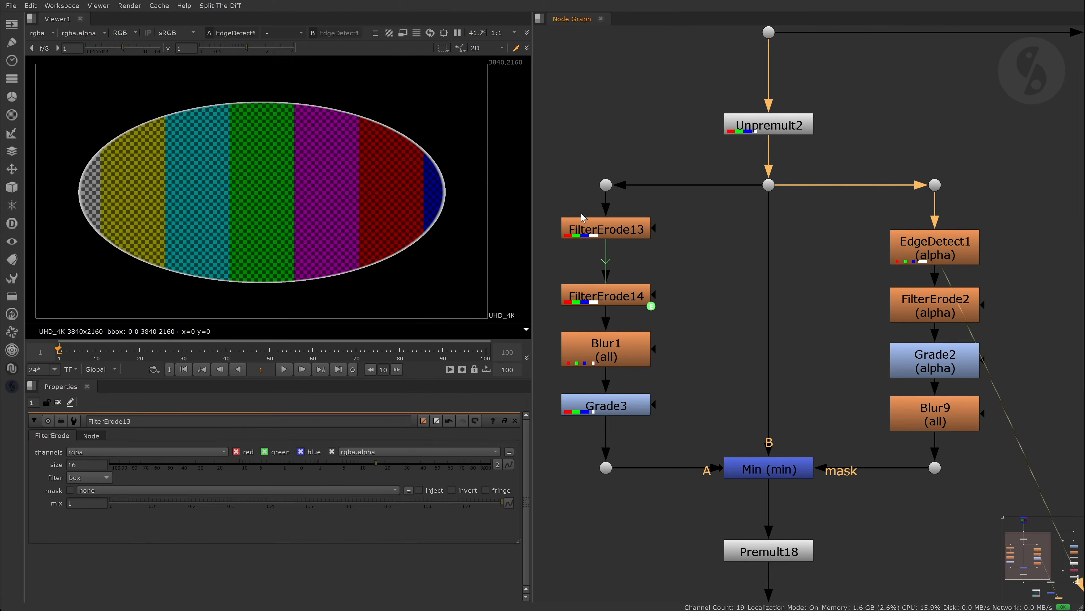
{"action": "left_click", "coordinate": [925, 417]}
{"action": "key", "text": "1"}
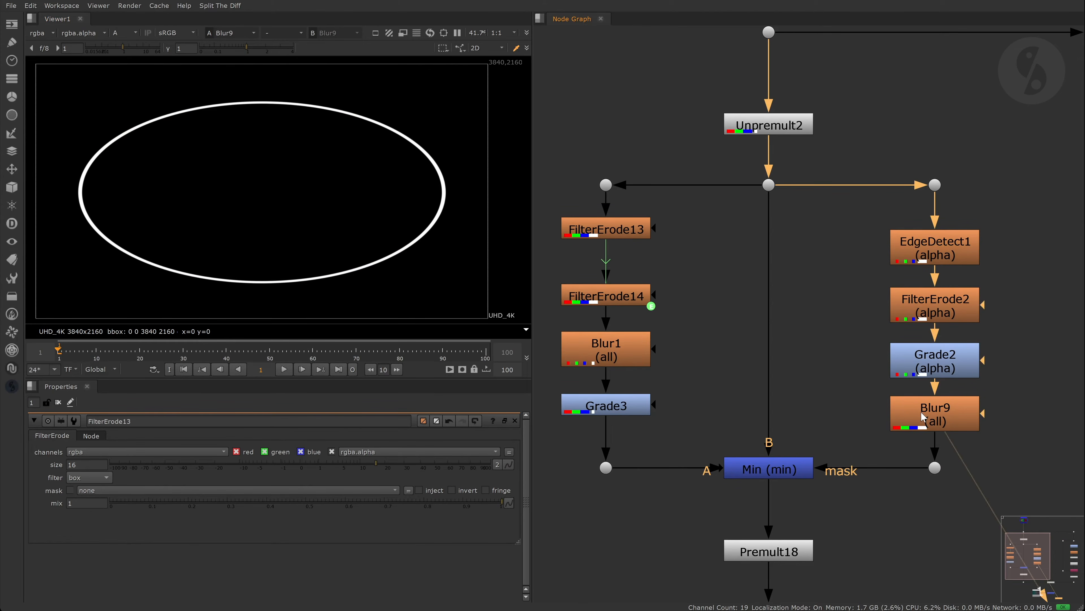
{"action": "left_click", "coordinate": [838, 392]}
{"action": "left_click", "coordinate": [769, 469]}
{"action": "key", "text": "1"}
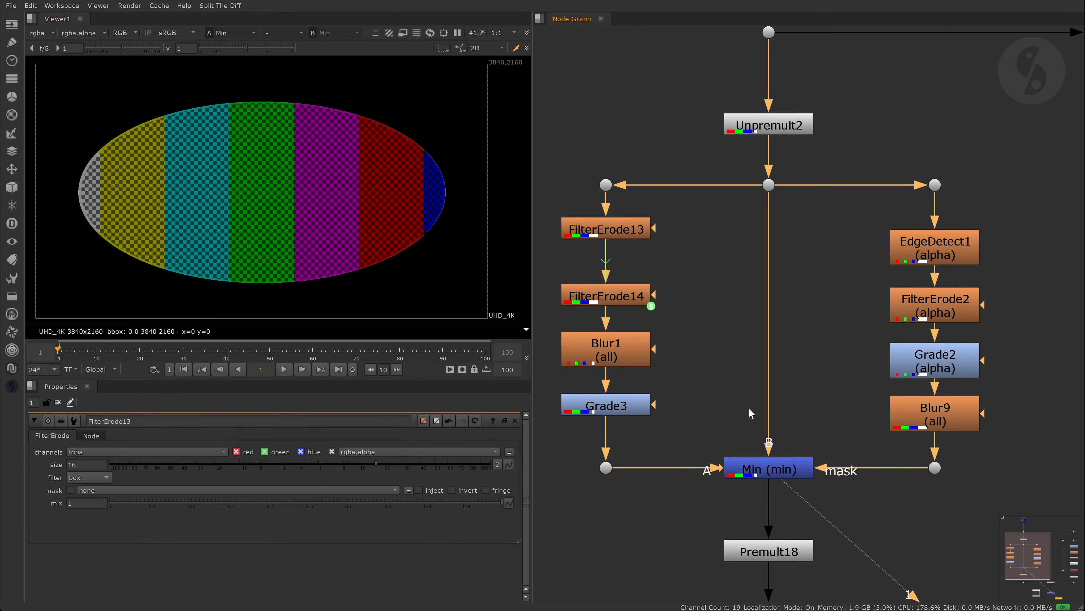
{"action": "scroll", "coordinate": [325, 124], "scroll_direction": "up", "scroll_amount": 5}
{"action": "scroll", "coordinate": [338, 141], "scroll_direction": "up", "scroll_amount": 2}
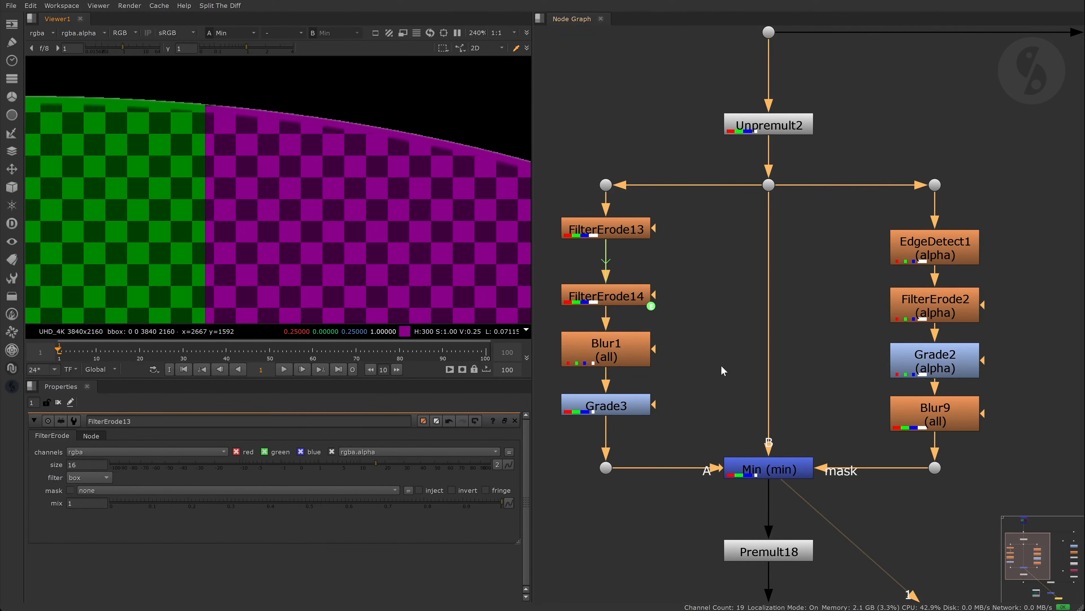
{"action": "left_click", "coordinate": [769, 469]}
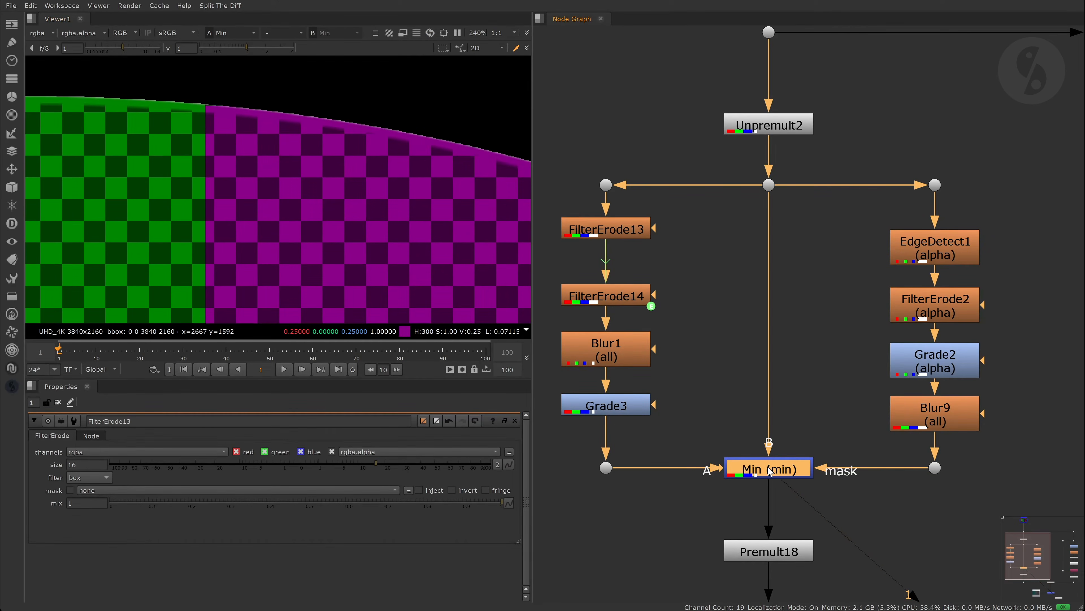
{"action": "left_click", "coordinate": [727, 389]}
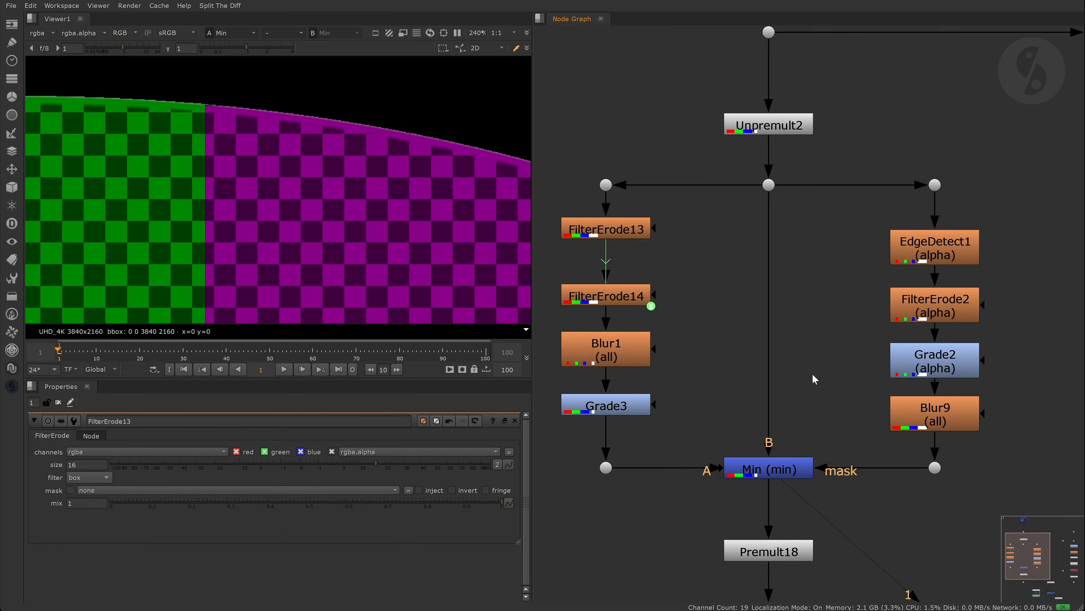
- View Premult18's output and the final Merge1 composite over the background
{"action": "middle_click_drag", "start_coordinate": [798, 509], "coordinate": [796, 426]}
{"action": "left_click", "coordinate": [785, 467]}
{"action": "key", "text": "1"}
{"action": "scroll", "coordinate": [786, 468], "scroll_direction": "down", "scroll_amount": 3}
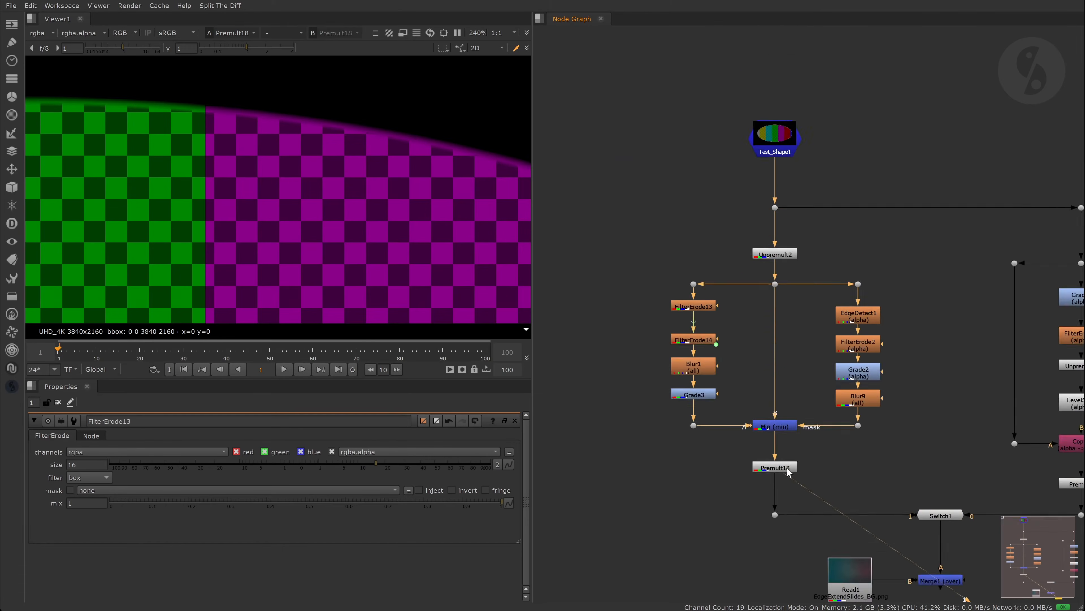
{"action": "middle_click_drag", "start_coordinate": [786, 468], "coordinate": [794, 348]}
{"action": "left_click", "coordinate": [933, 466], "text": "ctrl+shift"}
{"action": "key", "text": "f"}
{"action": "key", "text": "f"}
{"action": "middle_click_drag", "start_coordinate": [340, 185], "coordinate": [325, 182]}
{"action": "left_click_drag", "start_coordinate": [677, 205], "coordinate": [746, 409]}
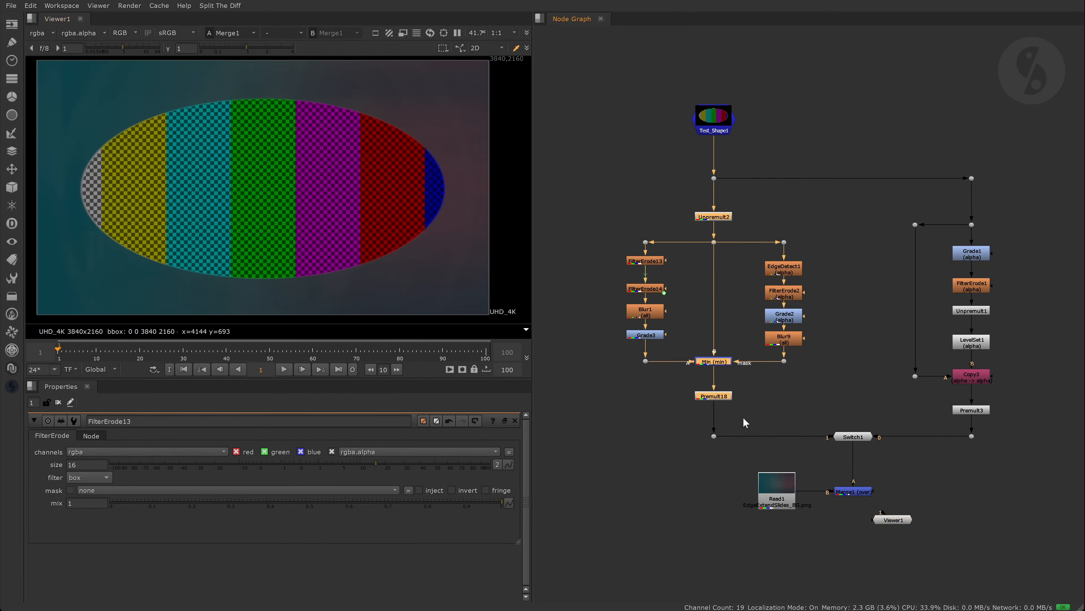
{"action": "left_click", "coordinate": [782, 404]}
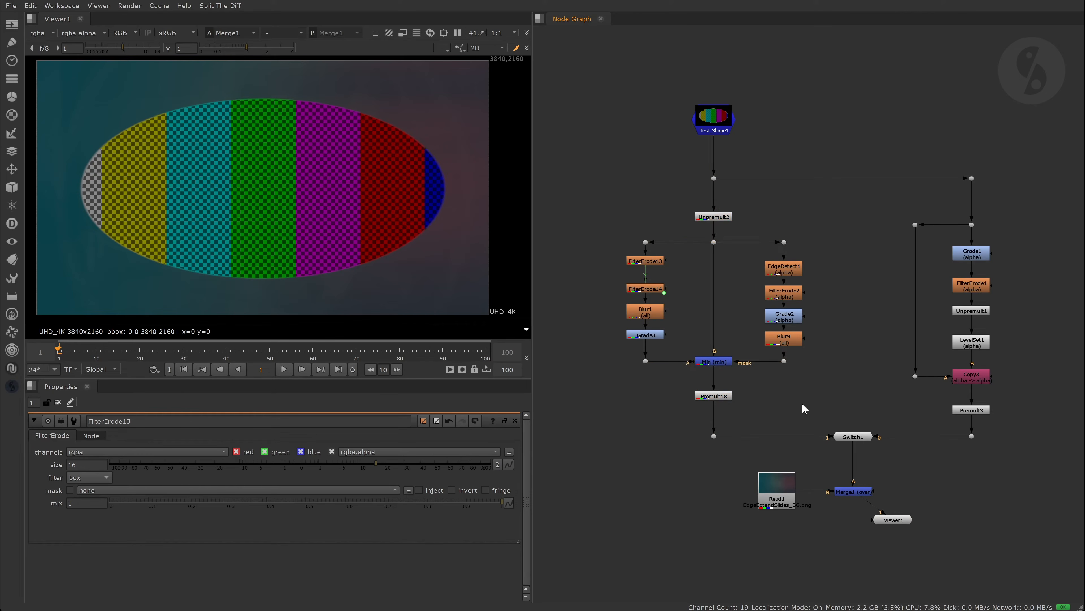
- View LevelSet1 with create matte off, then turn create matte back on to extend the edges
{"action": "middle_click_drag", "start_coordinate": [982, 373], "coordinate": [831, 354]}
{"action": "scroll", "coordinate": [841, 353], "scroll_direction": "up", "scroll_amount": 5}
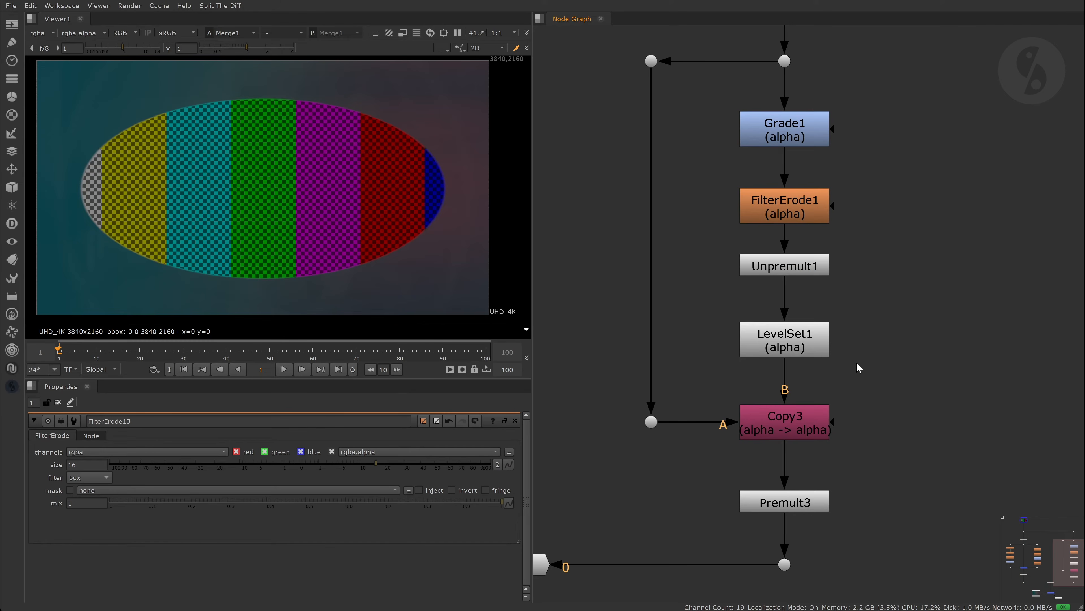
{"action": "double_click", "coordinate": [823, 347]}
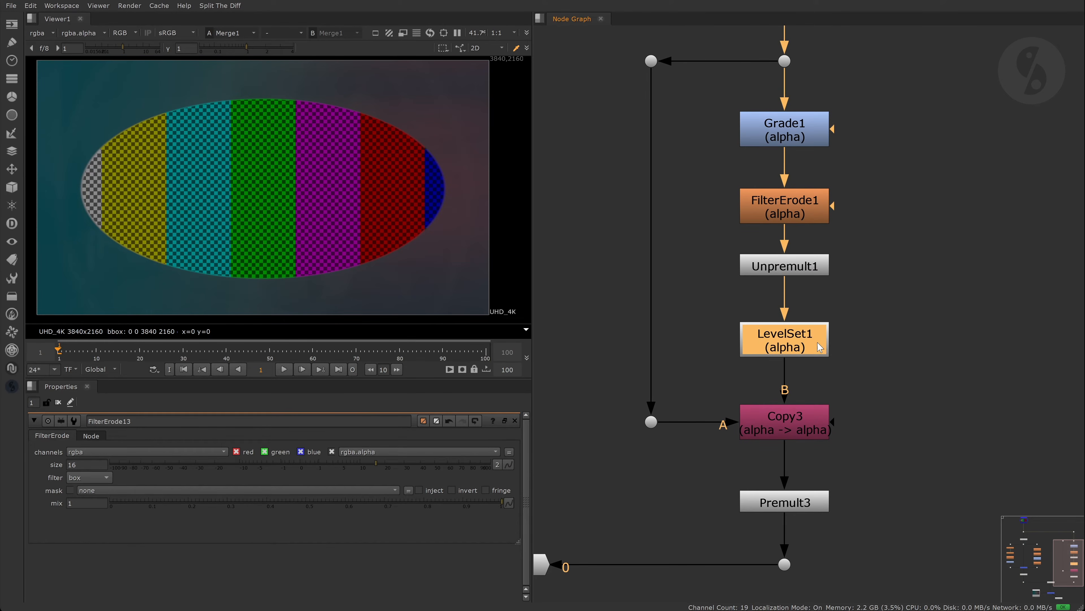
{"action": "left_click", "coordinate": [114, 512]}
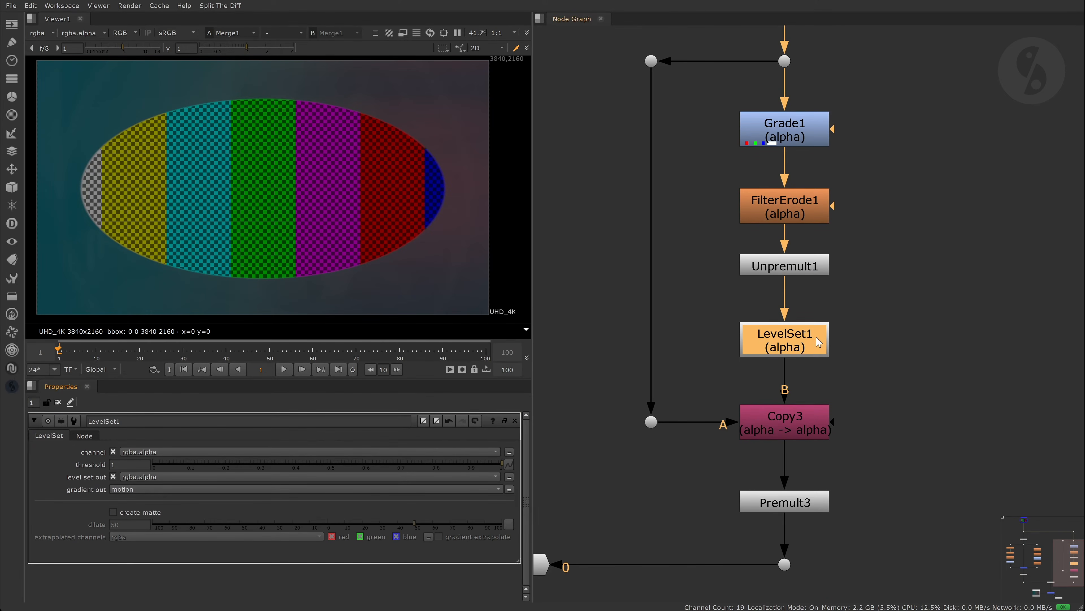
{"action": "key", "text": "1"}
{"action": "left_click", "coordinate": [898, 293]}
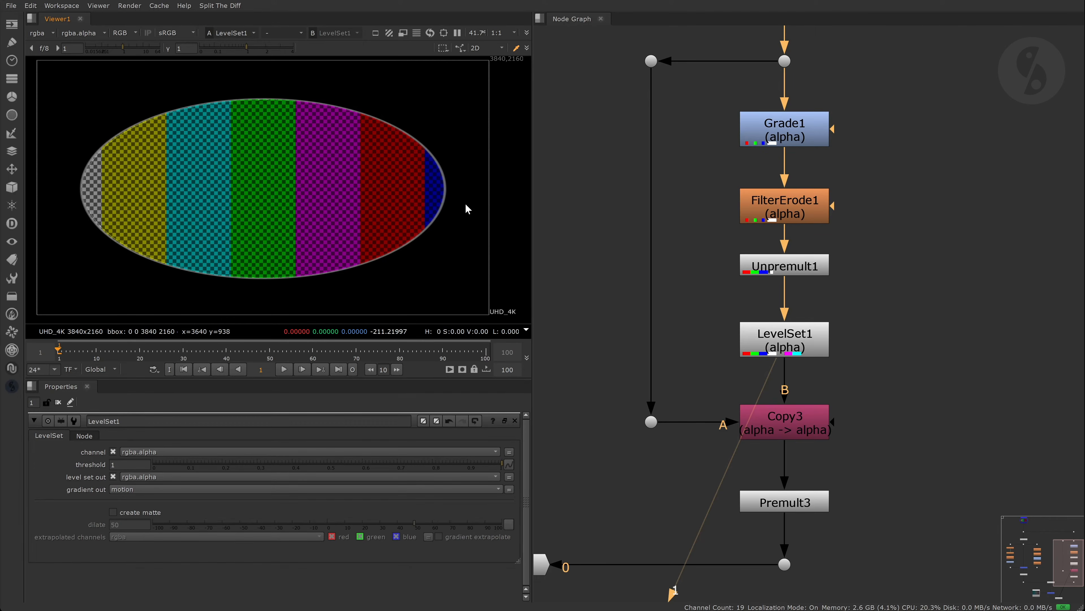
{"action": "left_click", "coordinate": [113, 512]}
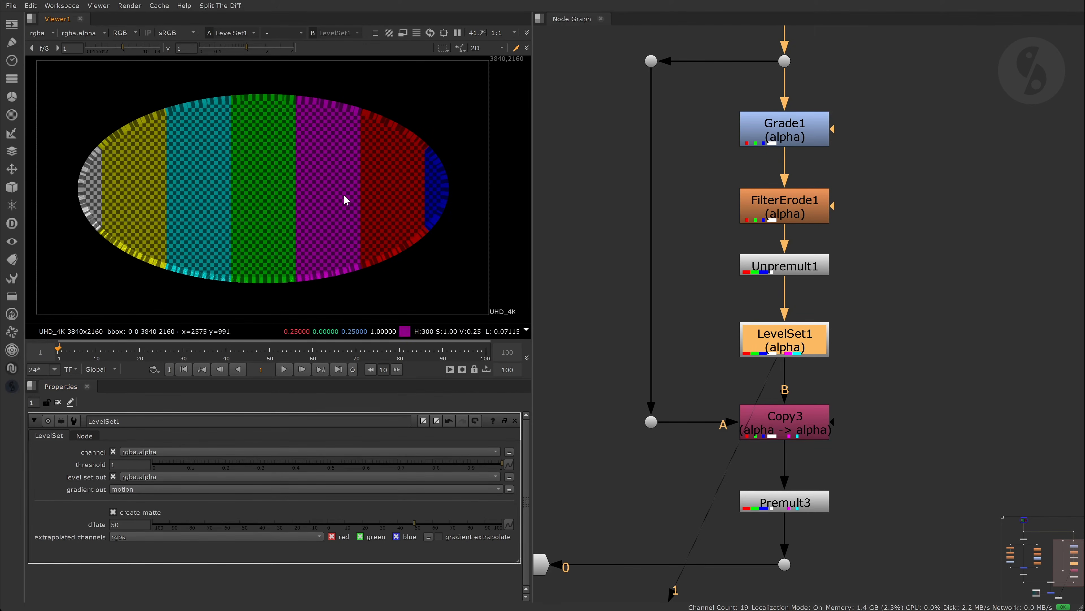
{"action": "scroll", "coordinate": [349, 119], "scroll_direction": "up", "scroll_amount": 6}
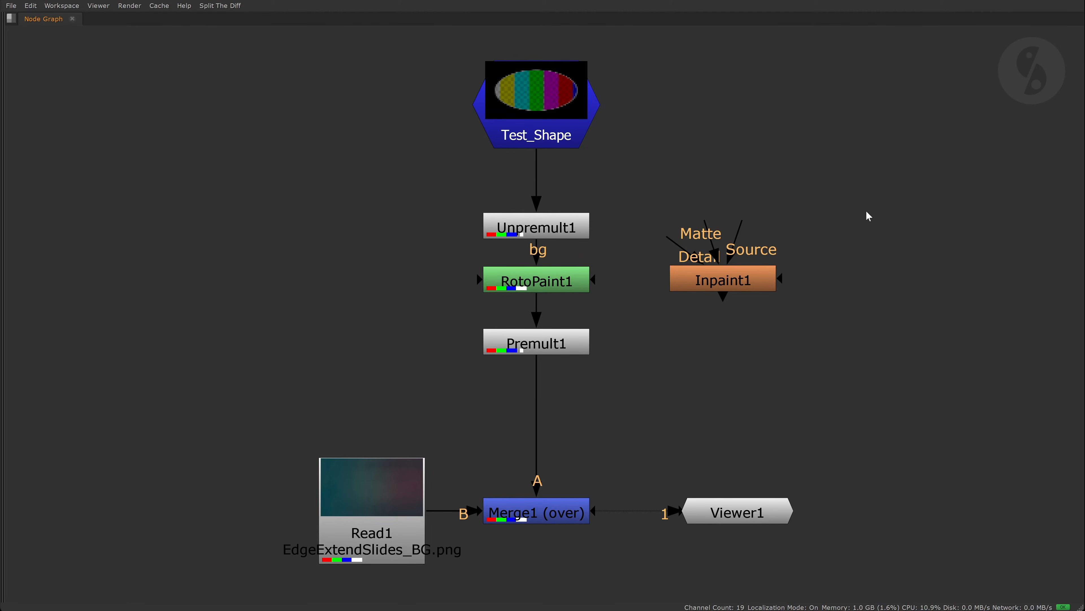
- Set RotoPaint1's Smear brush to about size 40 with effect 15 and smear the top edge outward
{"action": "key", "text": "space"}
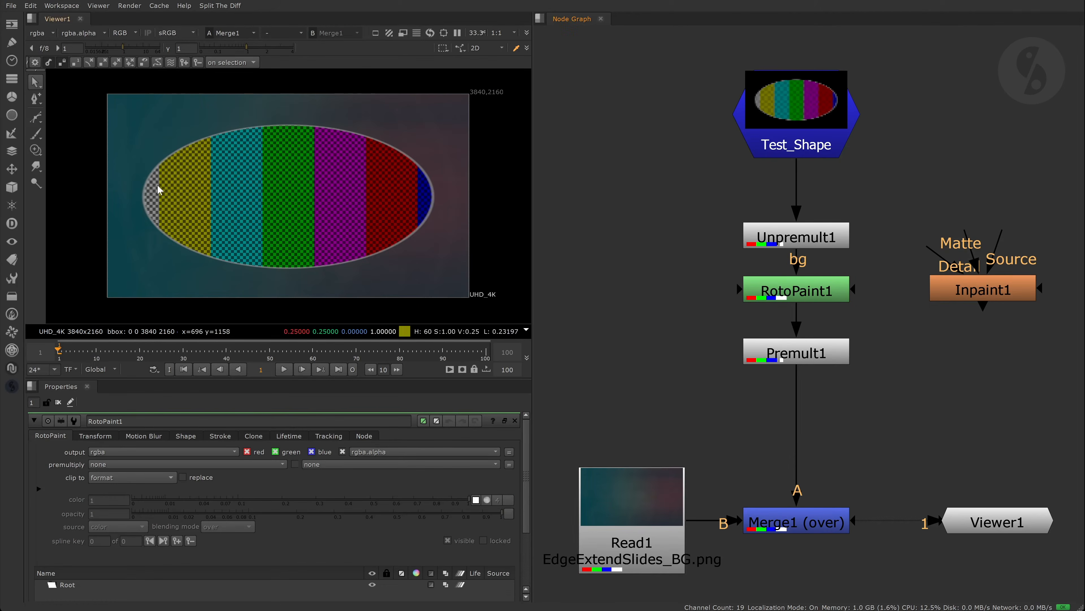
{"action": "left_click", "coordinate": [36, 166]}
{"action": "scroll", "coordinate": [331, 131], "scroll_direction": "up", "scroll_amount": 9}
{"action": "left_click", "coordinate": [791, 290], "text": "ctrl+shift"}
{"action": "middle_click_drag", "start_coordinate": [343, 139], "coordinate": [319, 207]}
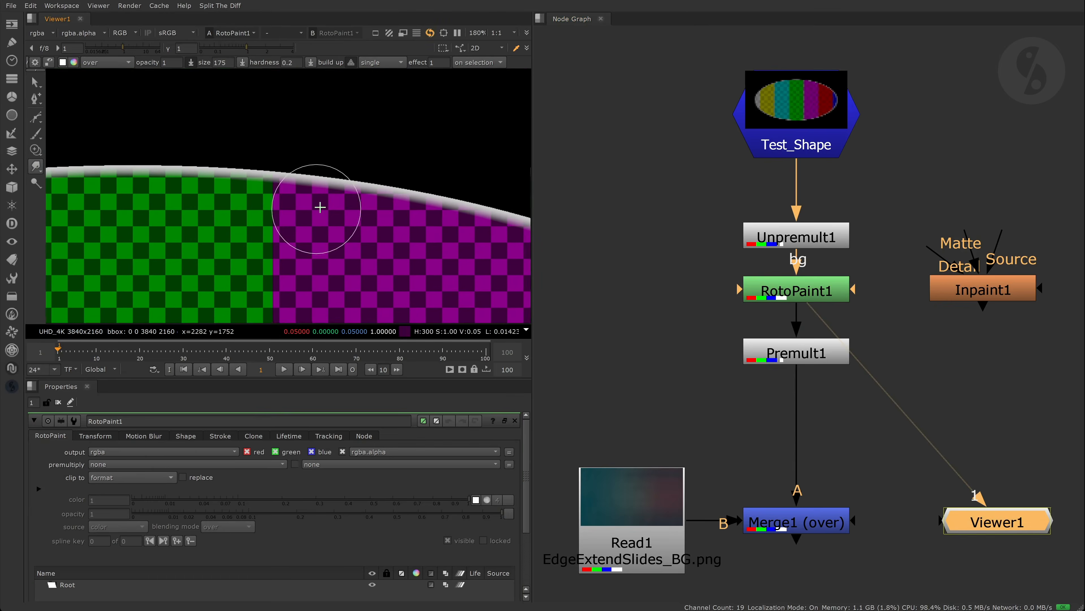
{"action": "scroll", "coordinate": [325, 206], "scroll_direction": "up", "scroll_amount": 3}
{"action": "left_click_drag", "start_coordinate": [349, 203], "coordinate": [269, 220], "text": "shift"}
{"action": "left_click", "coordinate": [440, 63]}
{"action": "type", "text": "5"}
{"action": "key", "text": "Return"}
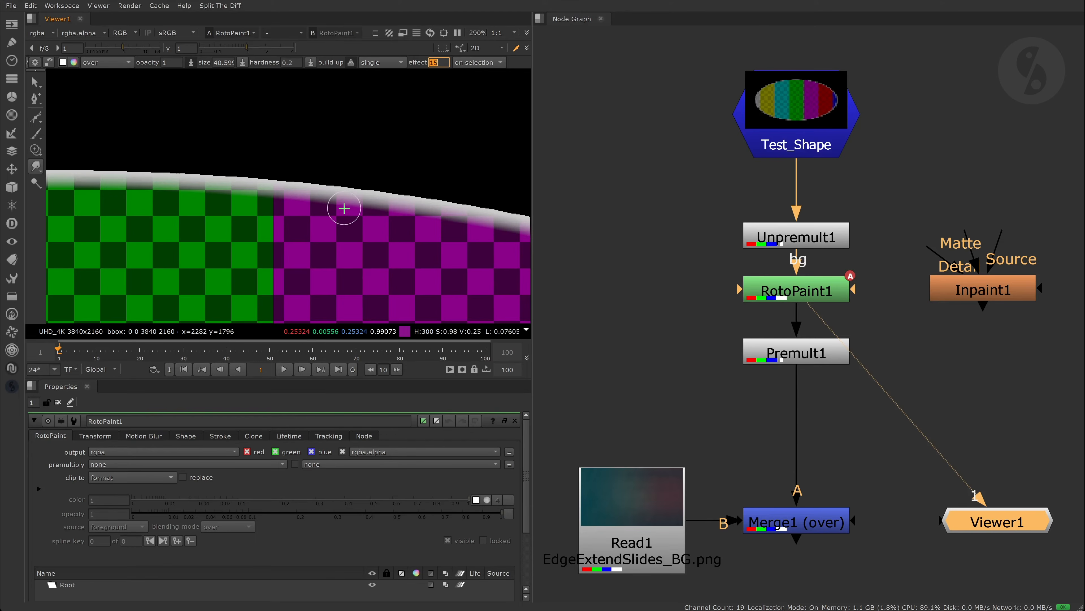
{"action": "mouse_move", "coordinate": [344, 208]}
{"action": "left_mouse_down"}
{"action": "mouse_move", "coordinate": [346, 187]}
{"action": "mouse_move", "coordinate": [356, 208]}
{"action": "mouse_move", "coordinate": [332, 211]}
{"action": "mouse_move", "coordinate": [311, 188]}
{"action": "mouse_move", "coordinate": [305, 203]}
{"action": "mouse_move", "coordinate": [289, 203]}
{"action": "mouse_move", "coordinate": [286, 175]}
{"action": "mouse_move", "coordinate": [274, 201]}
{"action": "mouse_move", "coordinate": [254, 194]}
{"action": "mouse_move", "coordinate": [253, 178]}
{"action": "mouse_move", "coordinate": [291, 205]}
{"action": "left_mouse_up"}
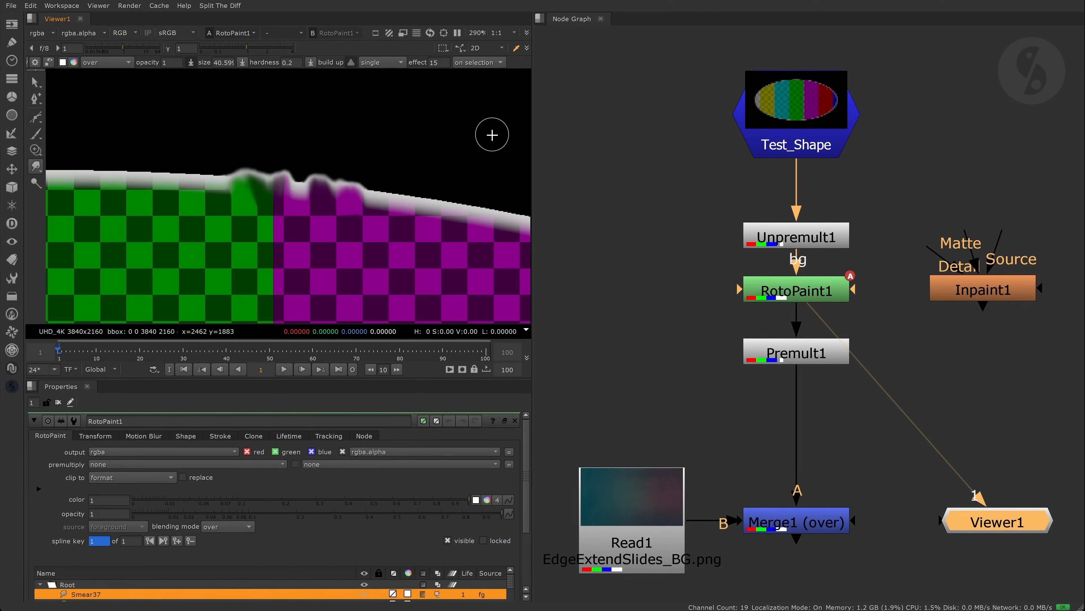
- View the premultiplied result from Premult1
{"action": "left_click", "coordinate": [808, 354]}
{"action": "key", "text": "1"}
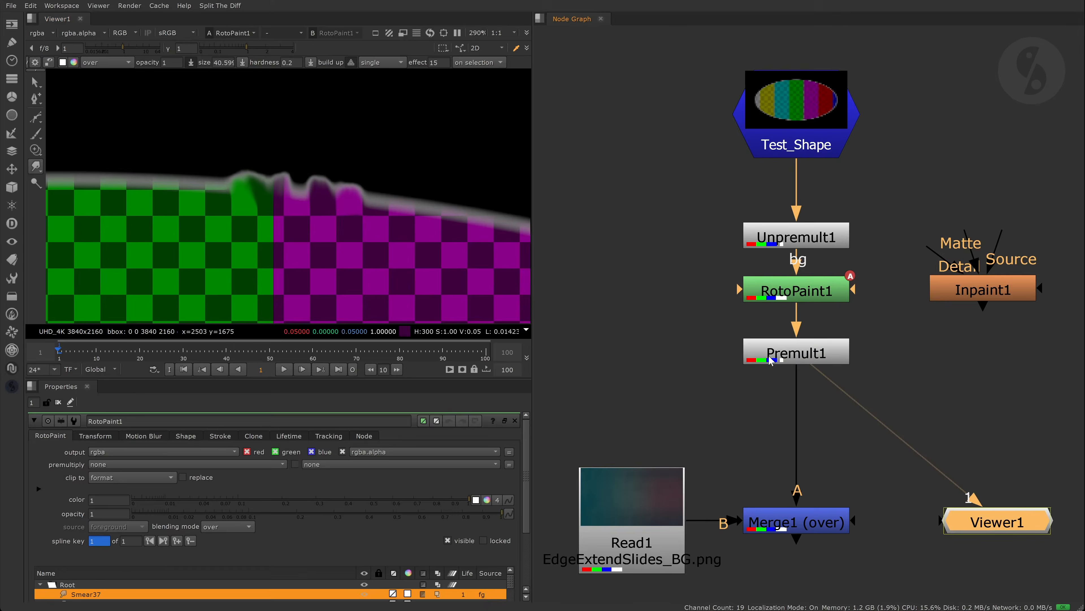
{"action": "middle_click_drag", "start_coordinate": [807, 518], "coordinate": [788, 466]}
{"action": "left_click", "coordinate": [788, 466]}
- View Merge1 over the background plate and smear away the grey edge patches
{"action": "left_click", "coordinate": [785, 243]}
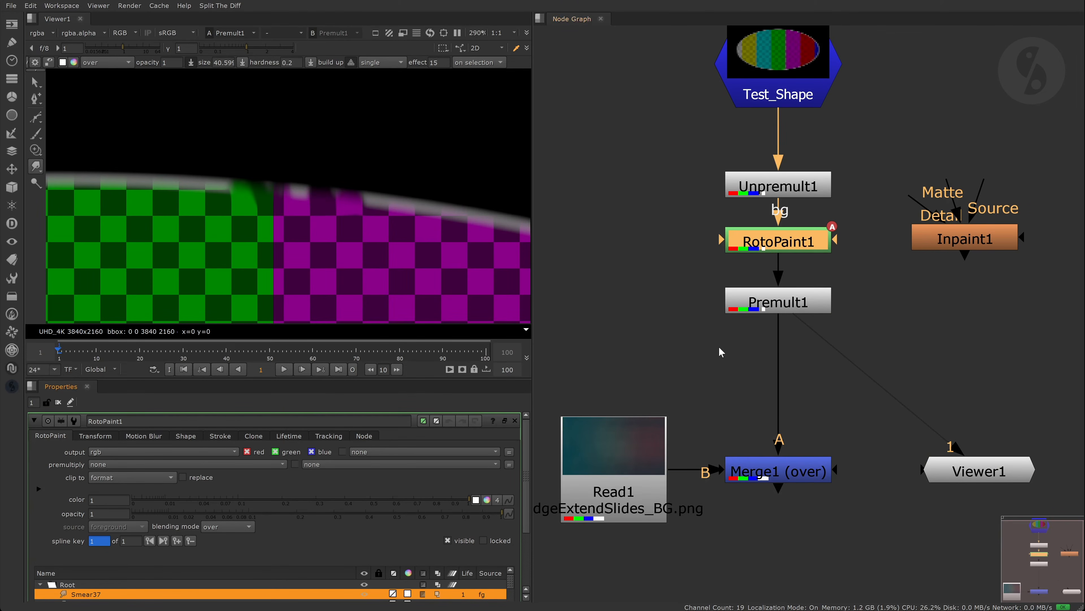
{"action": "left_click", "coordinate": [777, 471]}
{"action": "key", "text": "1"}
{"action": "mouse_move", "coordinate": [294, 212]}
{"action": "left_mouse_down", "text": "shift"}
{"action": "mouse_move", "coordinate": [306, 174]}
{"action": "mouse_move", "coordinate": [344, 188]}
{"action": "left_mouse_up", "text": "shift"}
{"action": "left_click_drag", "start_coordinate": [276, 199], "coordinate": [272, 168]}
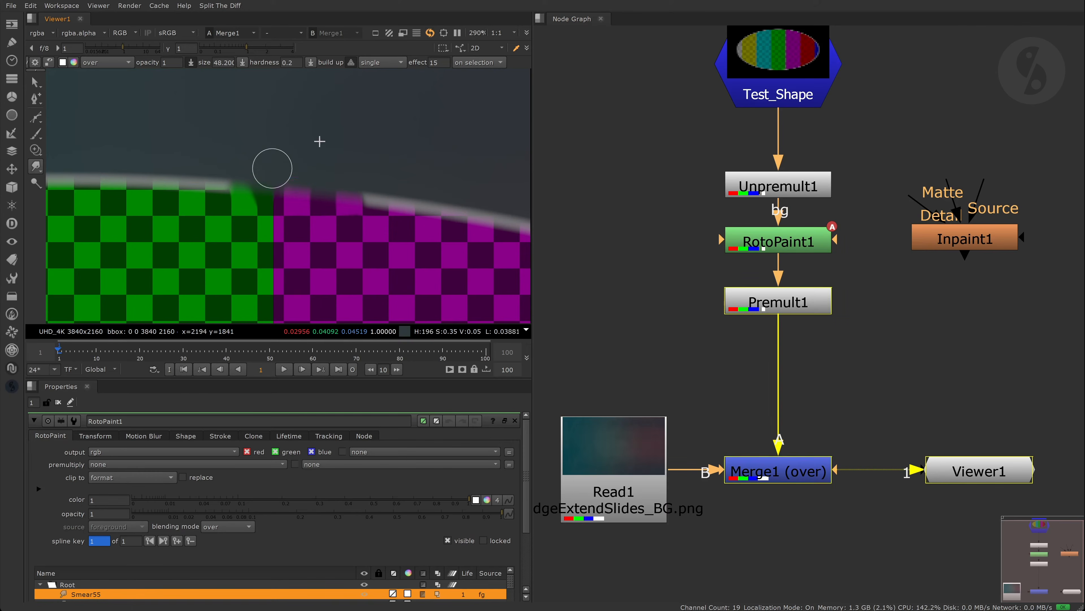
{"action": "left_click", "coordinate": [614, 142]}
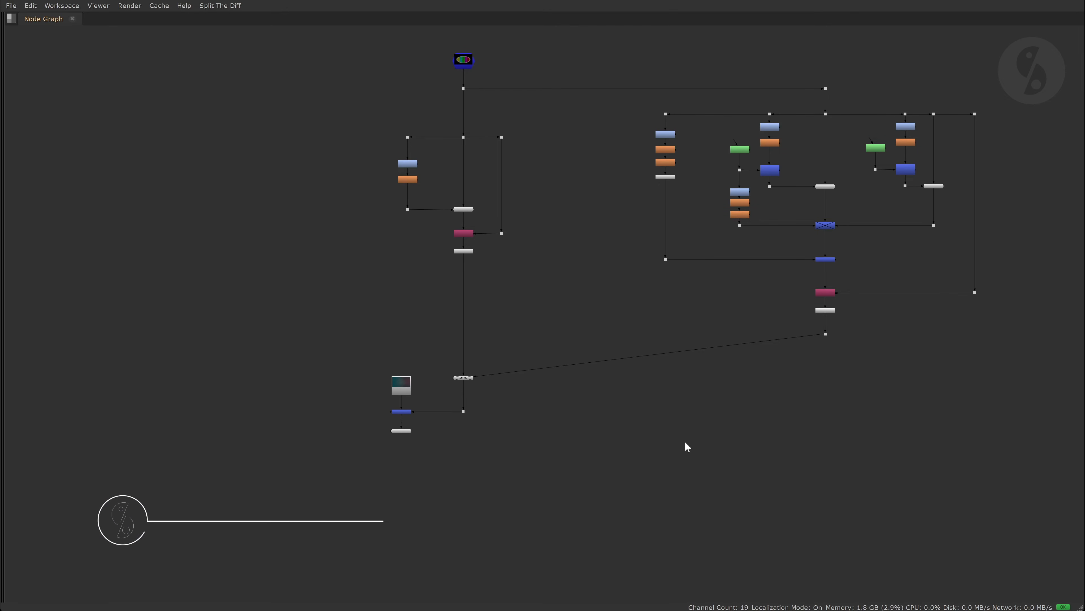
- Bring the ColorDilate setup into view and display the Dot26 output
{"action": "key", "text": "space"}
{"action": "middle_click_drag", "start_coordinate": [805, 307], "coordinate": [1084, 364]}
{"action": "scroll", "coordinate": [727, 258], "scroll_direction": "up", "scroll_amount": 5}
{"action": "scroll", "coordinate": [727, 257], "scroll_direction": "up", "scroll_amount": 3}
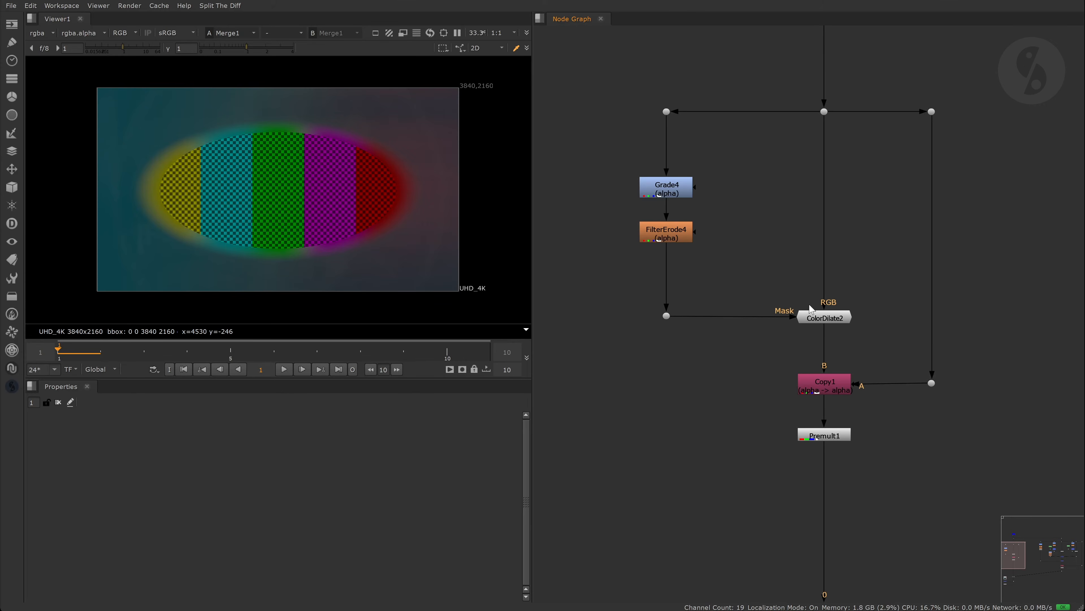
{"action": "scroll", "coordinate": [304, 123], "scroll_direction": "up", "scroll_amount": 2}
{"action": "scroll", "coordinate": [304, 124], "scroll_direction": "up", "scroll_amount": 2}
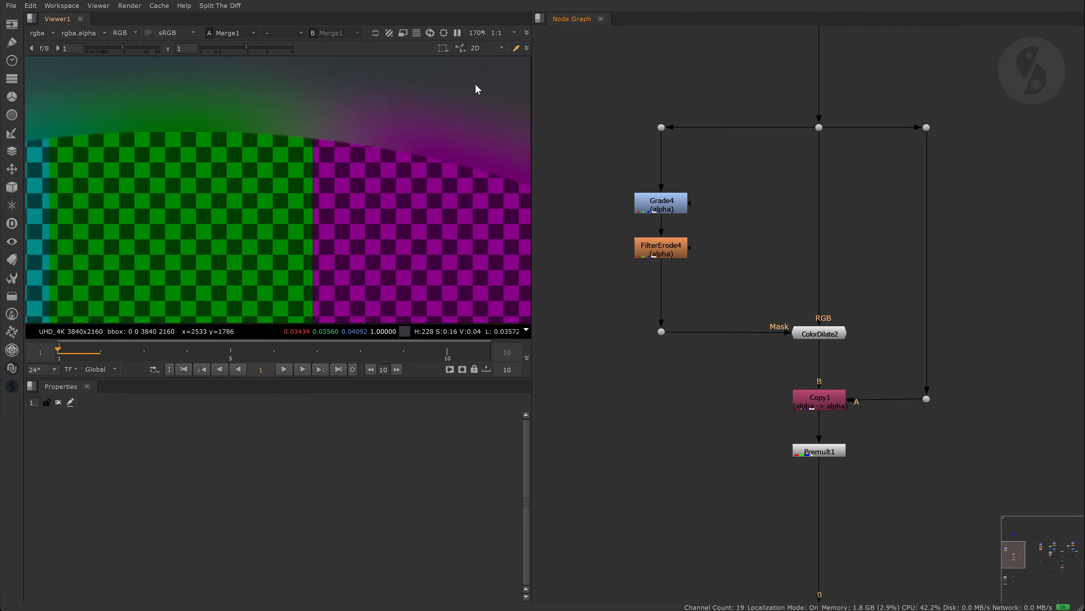
{"action": "scroll", "coordinate": [474, 85], "scroll_direction": "down", "scroll_amount": 2}
{"action": "scroll", "coordinate": [857, 281], "scroll_direction": "down", "scroll_amount": 4}
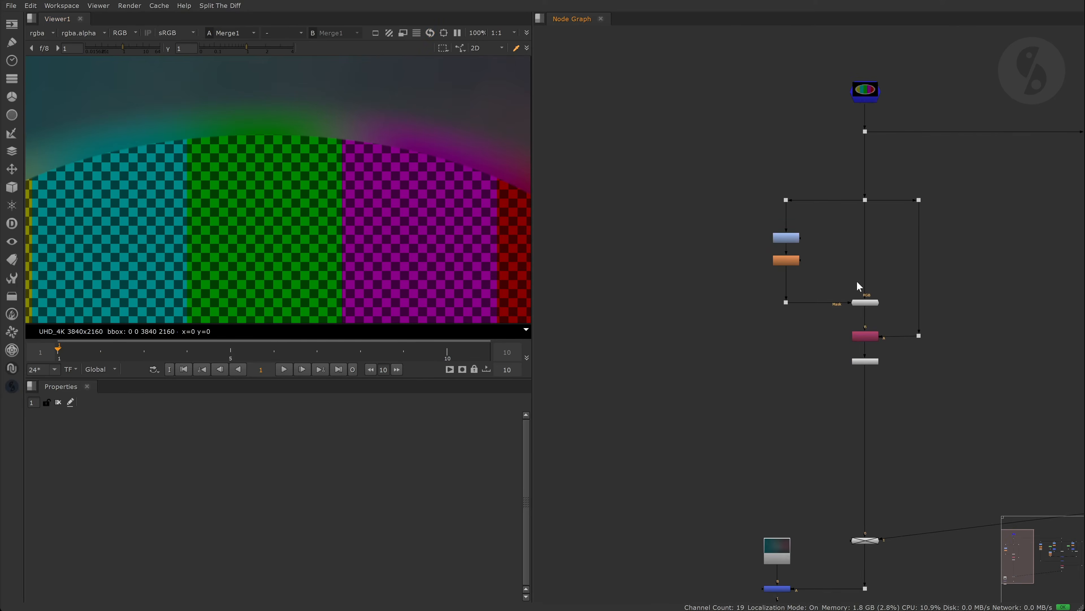
{"action": "key", "text": "1"}
{"action": "scroll", "coordinate": [873, 218], "scroll_direction": "up", "scroll_amount": 4}
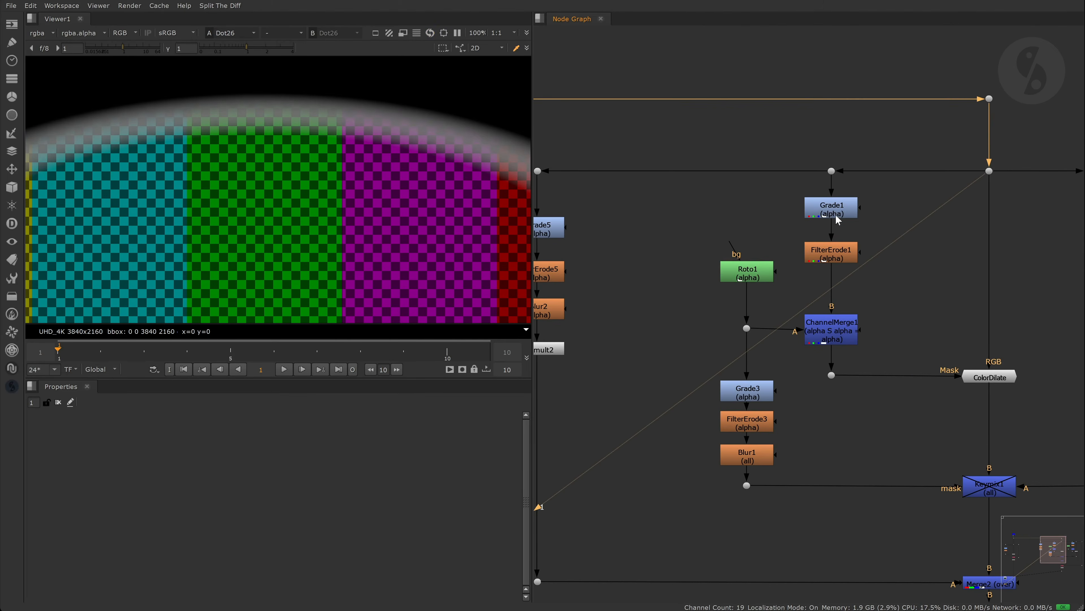
- Open Roto1's settings and inspect ChannelMerge1's alpha channel
{"action": "double_click", "coordinate": [766, 274]}
{"action": "left_click", "coordinate": [833, 325]}
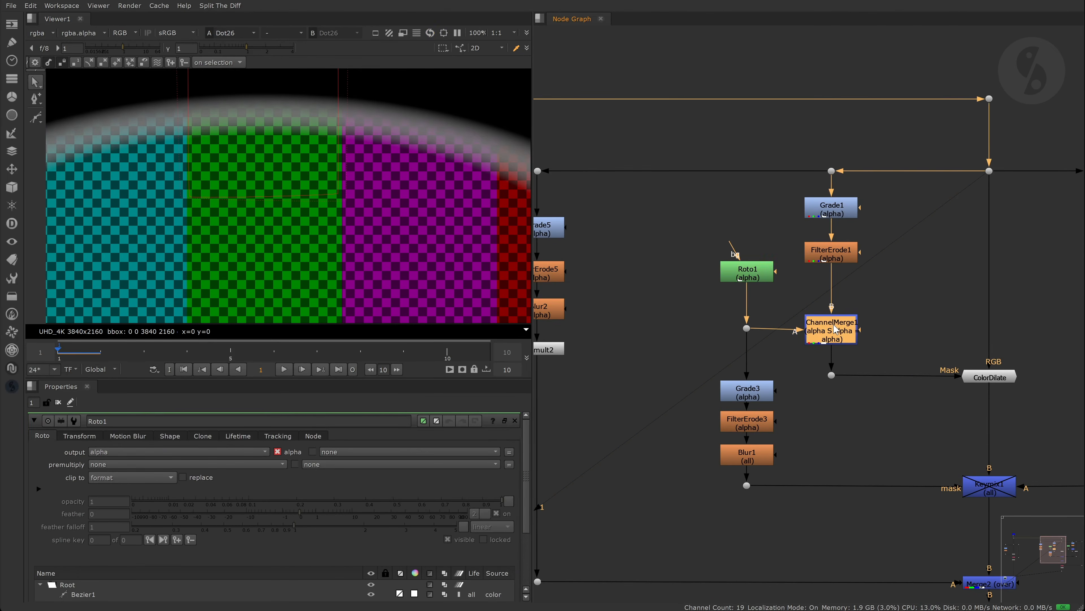
{"action": "key", "text": "1"}
{"action": "key", "text": "a"}
{"action": "key", "text": "a"}
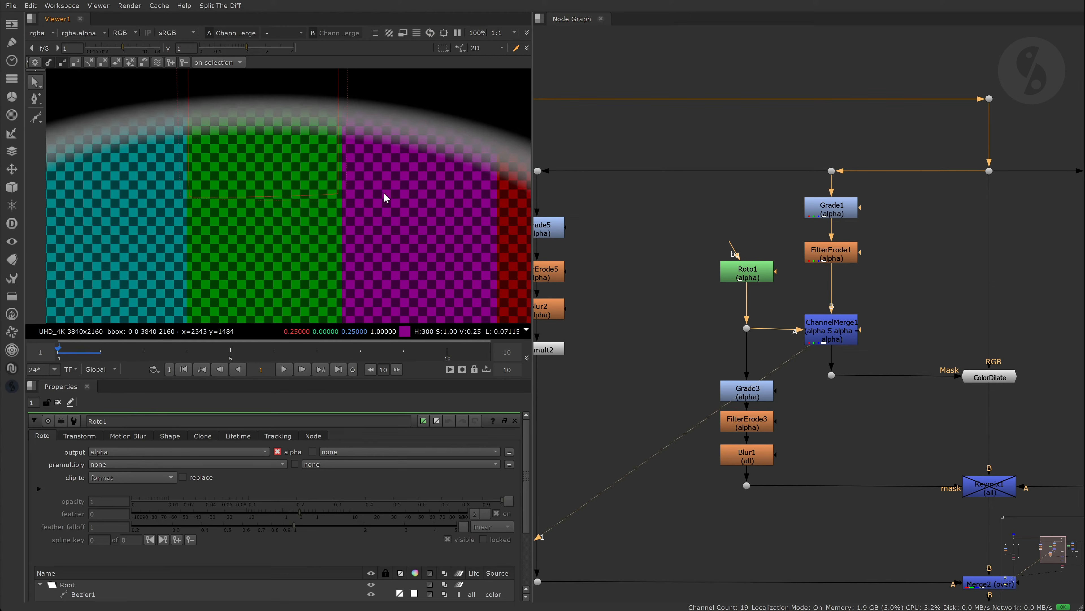
- Compare the ColorDilate and ColorDilate1 results, opening Roto2's settings along the way
{"action": "left_click", "coordinate": [1002, 381]}
{"action": "key", "text": "1"}
{"action": "scroll", "coordinate": [215, 180], "scroll_direction": "down", "scroll_amount": 3}
{"action": "middle_click_drag", "start_coordinate": [944, 274], "coordinate": [609, 267]}
{"action": "left_click", "coordinate": [802, 262]}
{"action": "double_click", "coordinate": [802, 263]}
{"action": "left_click", "coordinate": [962, 367]}
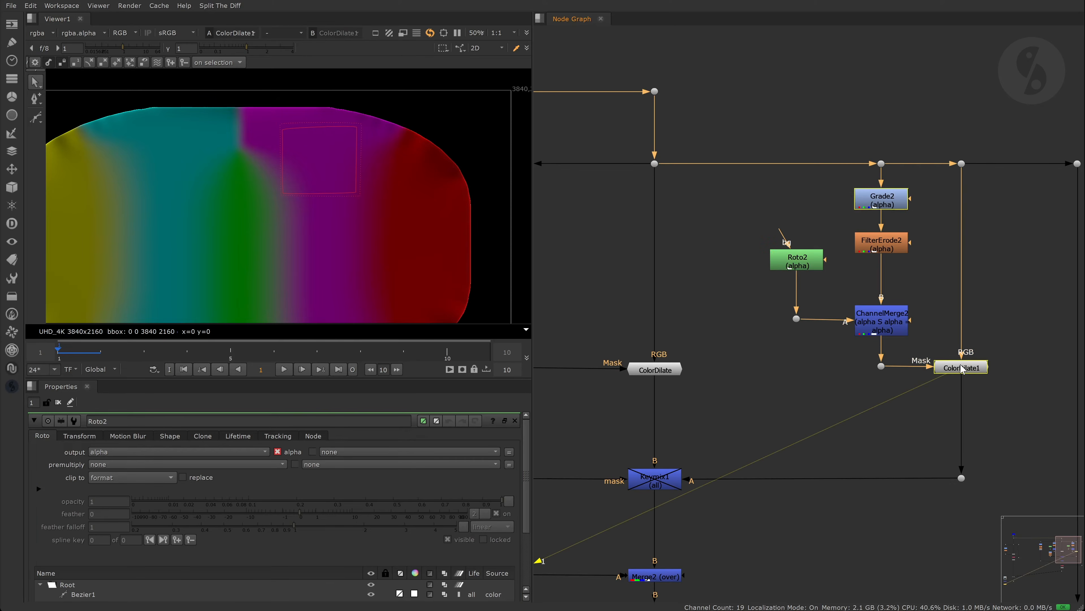
{"action": "key", "text": "1"}
- View Keymix1's and Merge2's outputs, then close Roto2's properties
{"action": "left_click", "coordinate": [720, 315]}
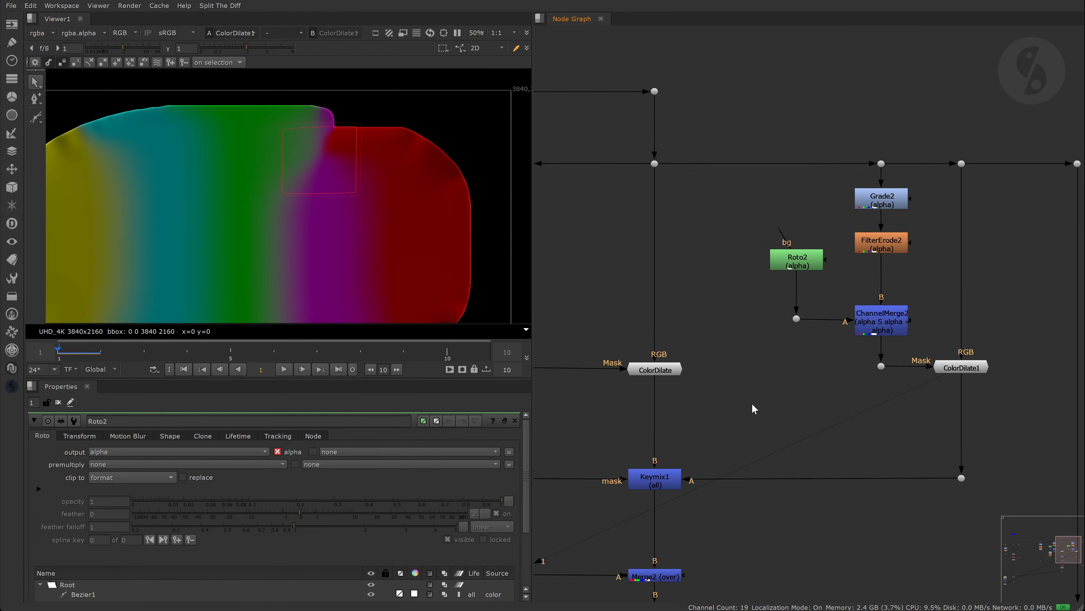
{"action": "key", "text": "f"}
{"action": "left_click", "coordinate": [779, 362]}
{"action": "key", "text": "1"}
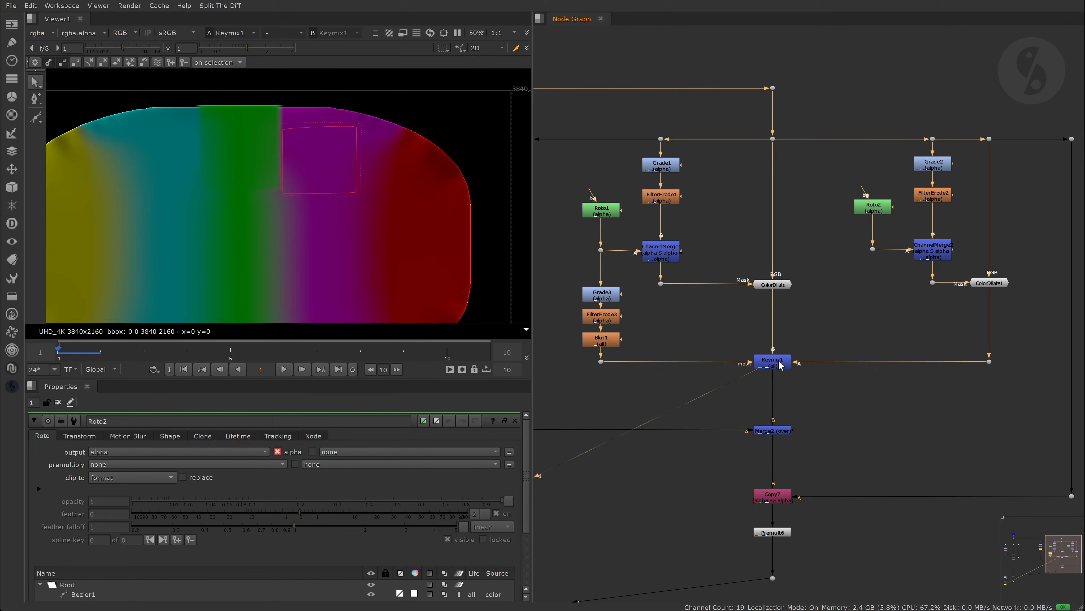
{"action": "key", "text": "f"}
{"action": "left_click", "coordinate": [829, 391]}
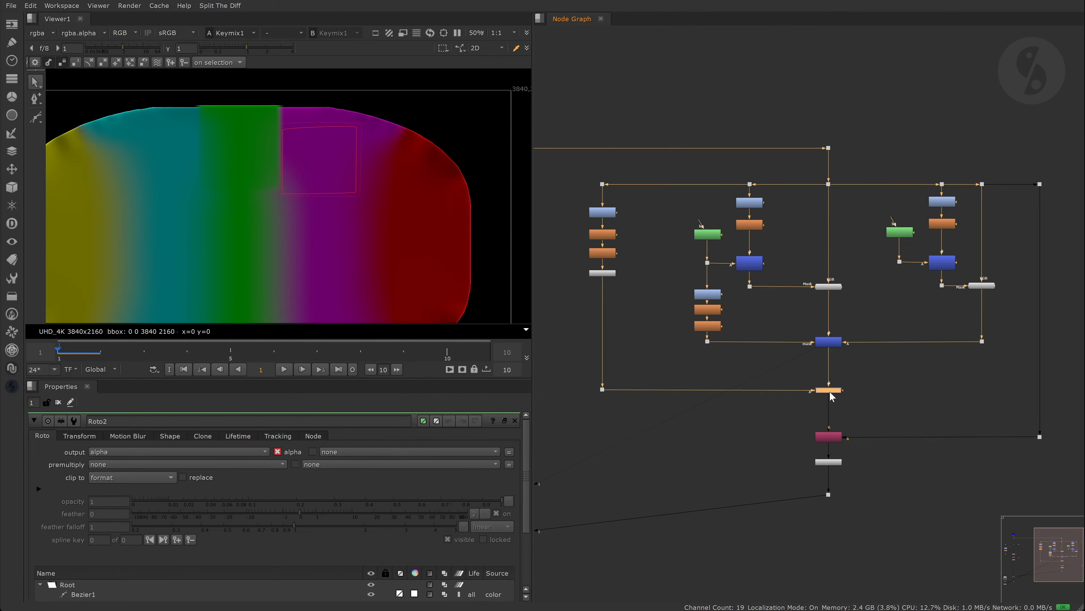
{"action": "key", "text": "1"}
{"action": "left_click", "coordinate": [58, 402]}
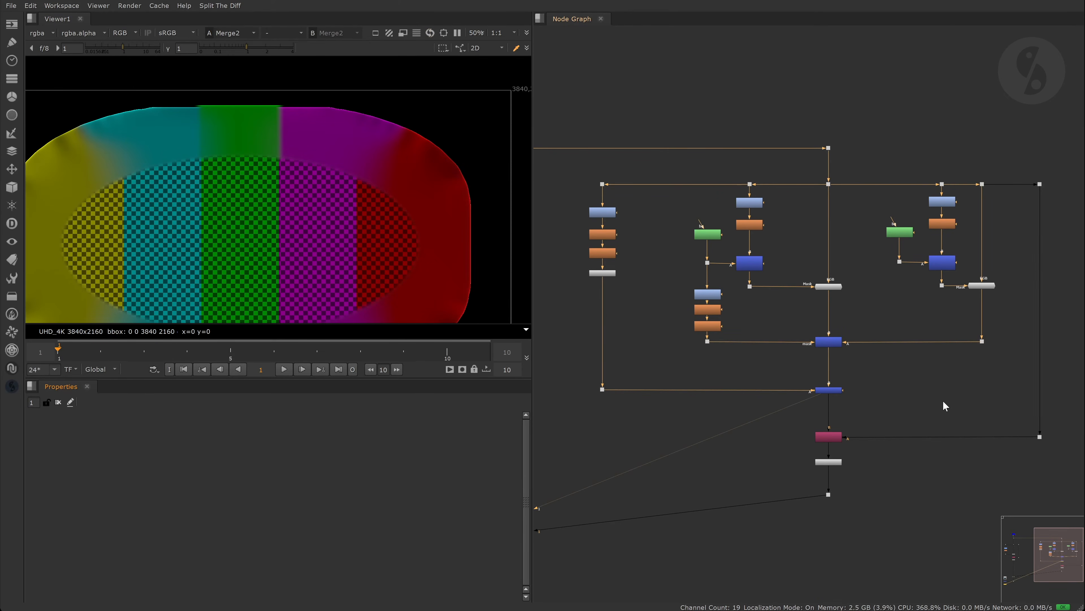
- View the Merge1 composite and re-enable the disabled node beside it
{"action": "scroll", "coordinate": [944, 400], "scroll_direction": "down", "scroll_amount": 2}
{"action": "middle_click_drag", "start_coordinate": [688, 448], "coordinate": [922, 347]}
{"action": "left_click", "coordinate": [679, 444]}
{"action": "key", "text": "1"}
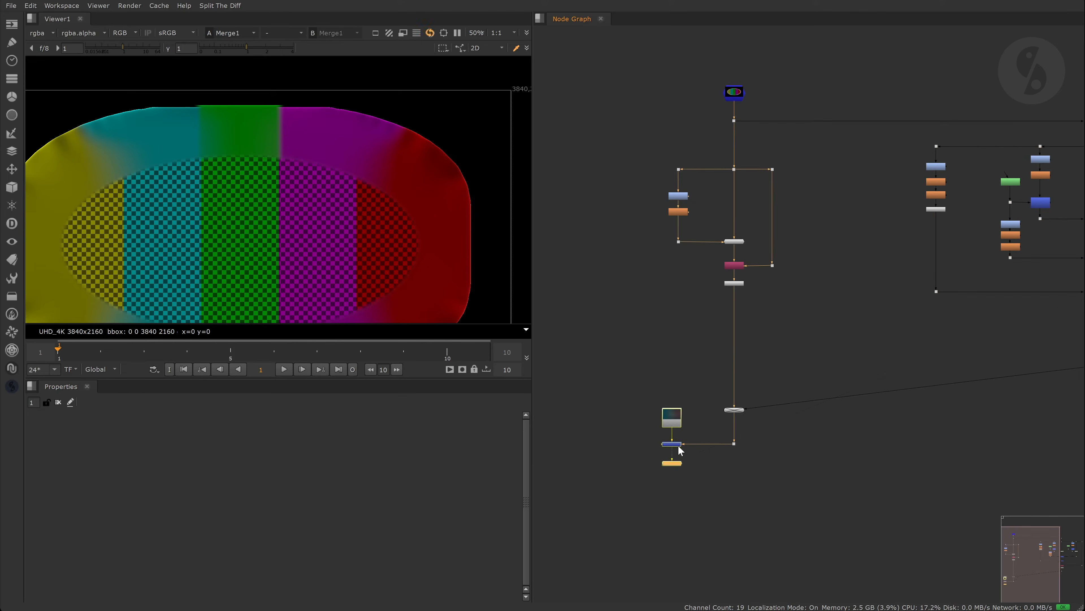
{"action": "left_click", "coordinate": [735, 410]}
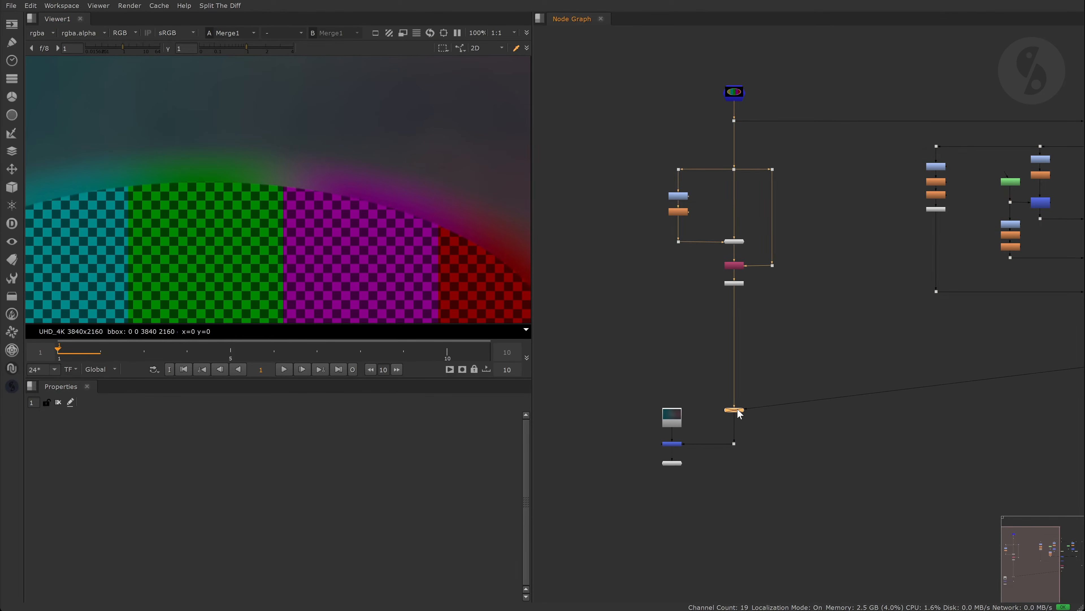
{"action": "key", "text": "d"}
- Disable Keymix1 in the ColorDilate tree to compare results
{"action": "scroll", "coordinate": [1015, 332], "scroll_direction": "down", "scroll_amount": 3}
{"action": "middle_click_drag", "start_coordinate": [1015, 332], "coordinate": [780, 334]}
{"action": "scroll", "coordinate": [814, 273], "scroll_direction": "up", "scroll_amount": 6}
{"action": "middle_click_drag", "start_coordinate": [814, 267], "coordinate": [814, 301]}
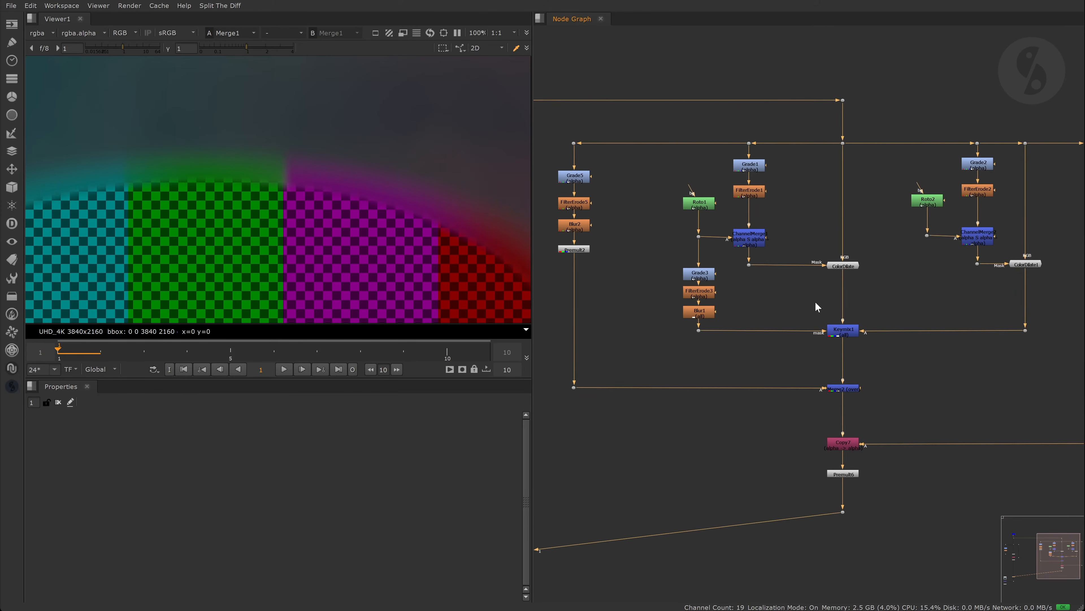
{"action": "left_click", "coordinate": [847, 333]}
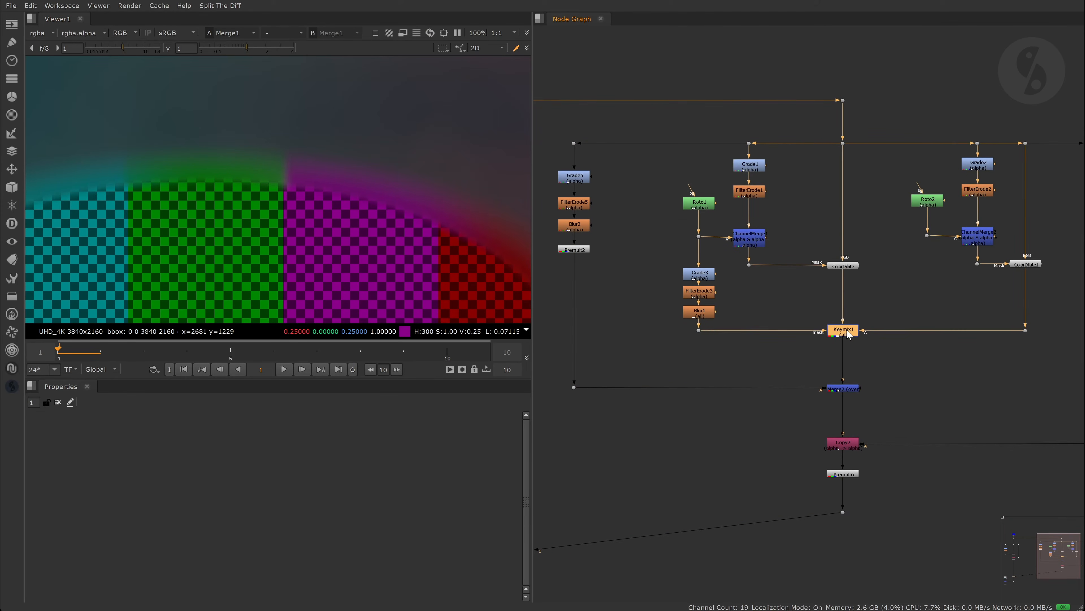
{"action": "key", "text": "d"}
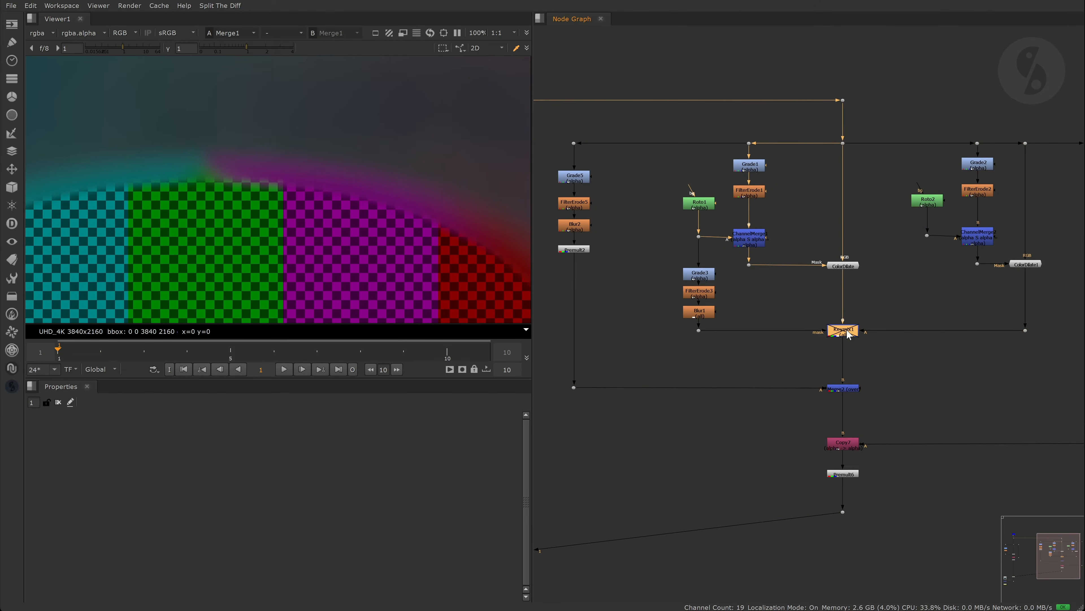
- Enable Switch1 on input 1 to route the ColorDilate result into the final comp
{"action": "left_click", "coordinate": [842, 264]}
{"action": "scroll", "coordinate": [821, 315], "scroll_direction": "down", "scroll_amount": 4}
{"action": "scroll", "coordinate": [692, 359], "scroll_direction": "up", "scroll_amount": 5}
{"action": "left_click", "coordinate": [697, 358]}
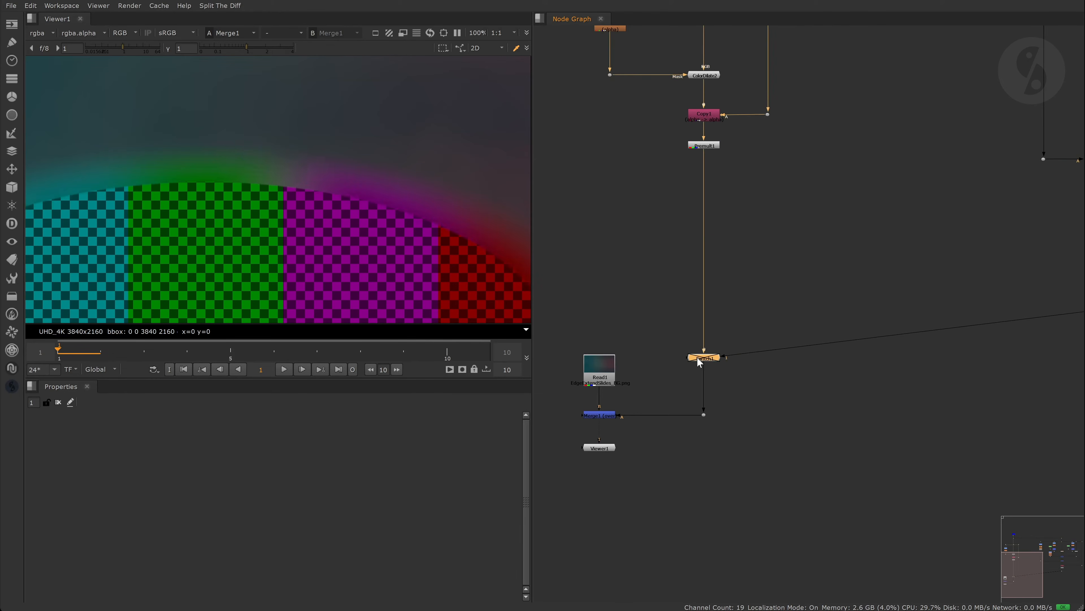
{"action": "key", "text": "d"}
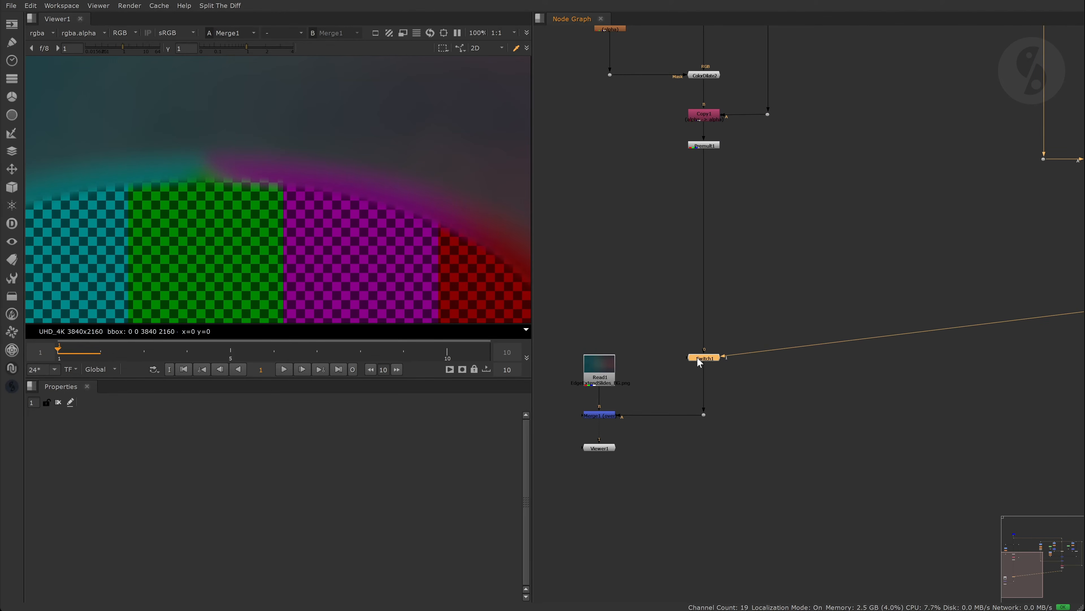
{"action": "left_click", "coordinate": [791, 226]}
{"action": "key", "text": "f"}
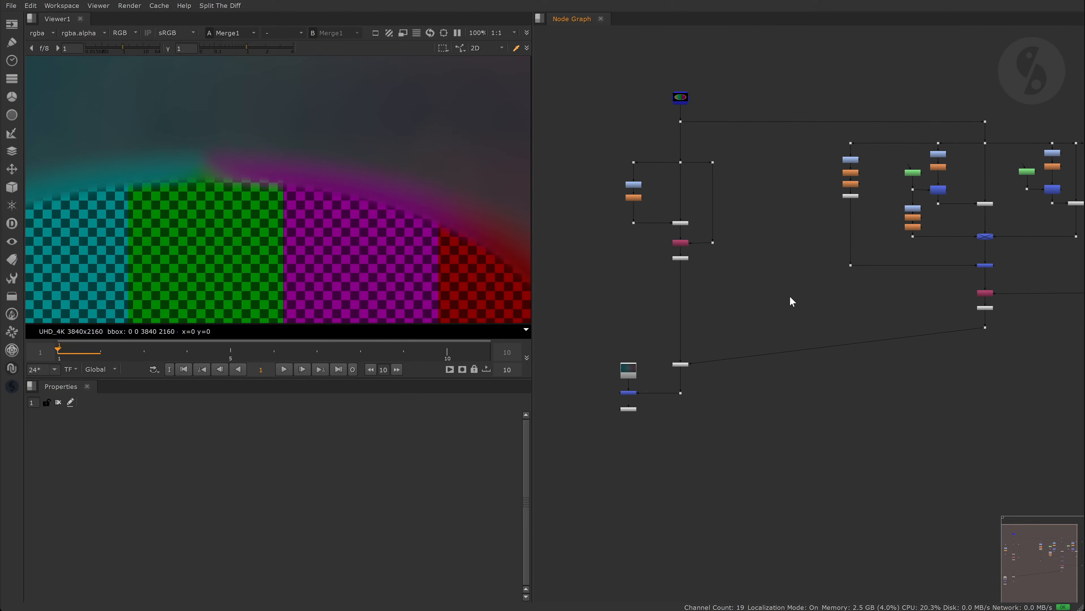
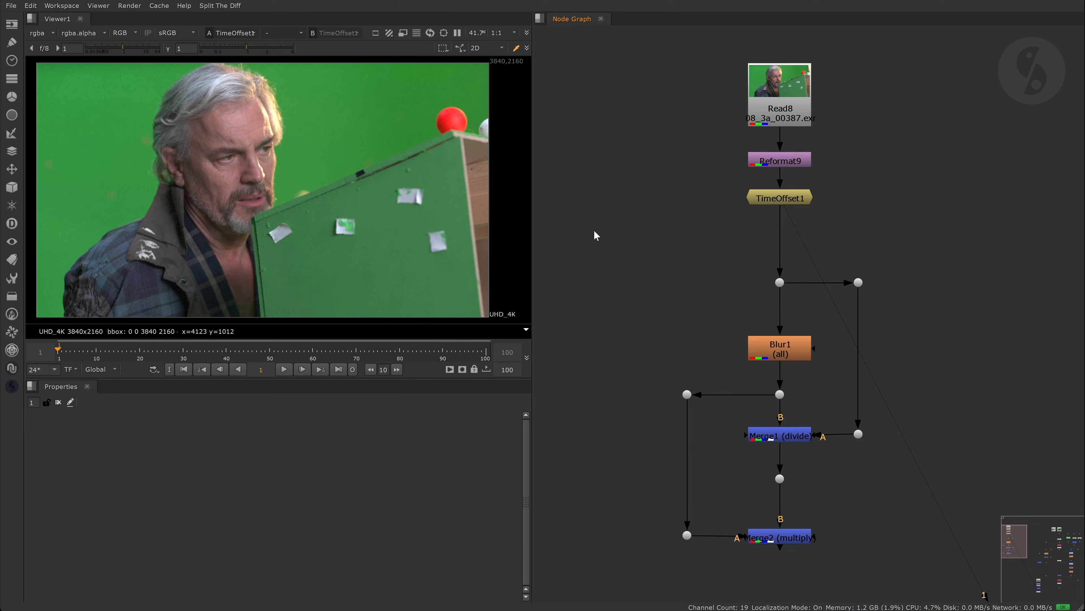
- View the Blur1 result and the Merge1 divide result
{"action": "left_click", "coordinate": [779, 352]}
{"action": "key", "text": "1"}
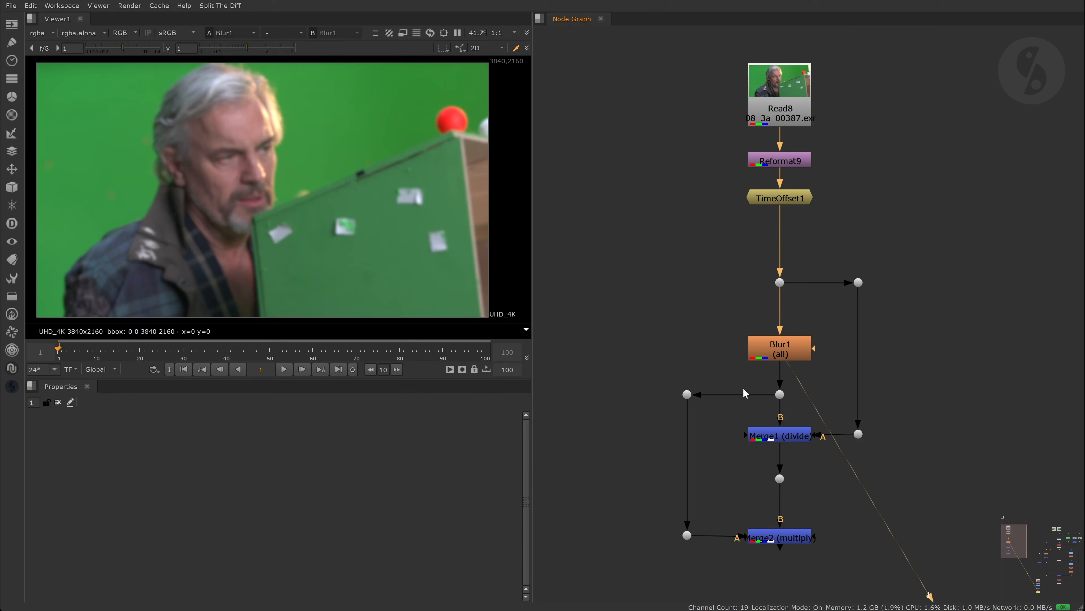
{"action": "left_click", "coordinate": [800, 439]}
{"action": "key", "text": "1"}
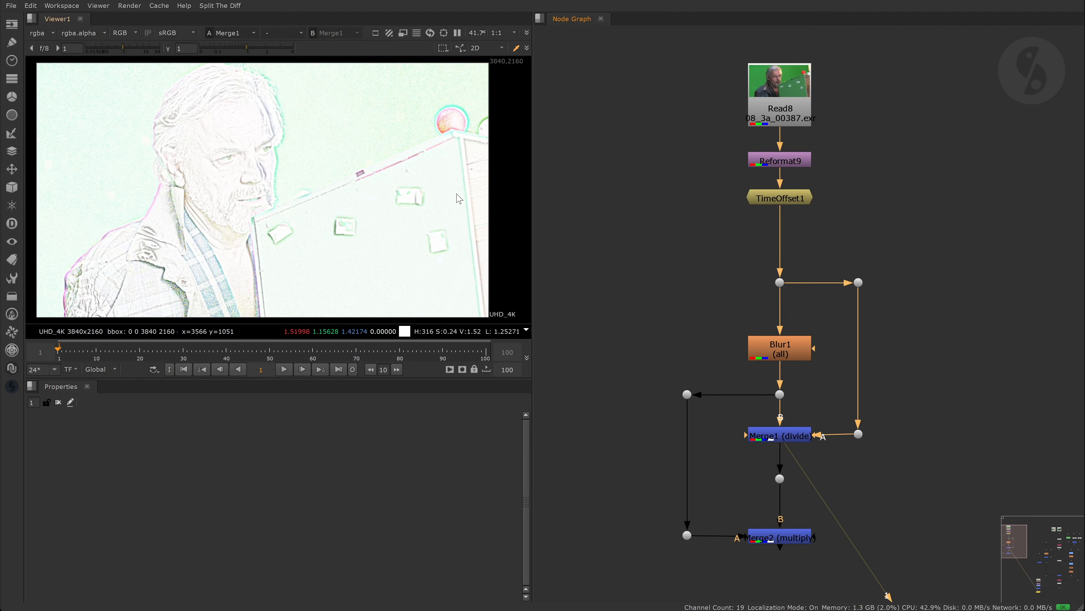
{"action": "scroll", "coordinate": [298, 152], "scroll_direction": "up", "scroll_amount": 5}
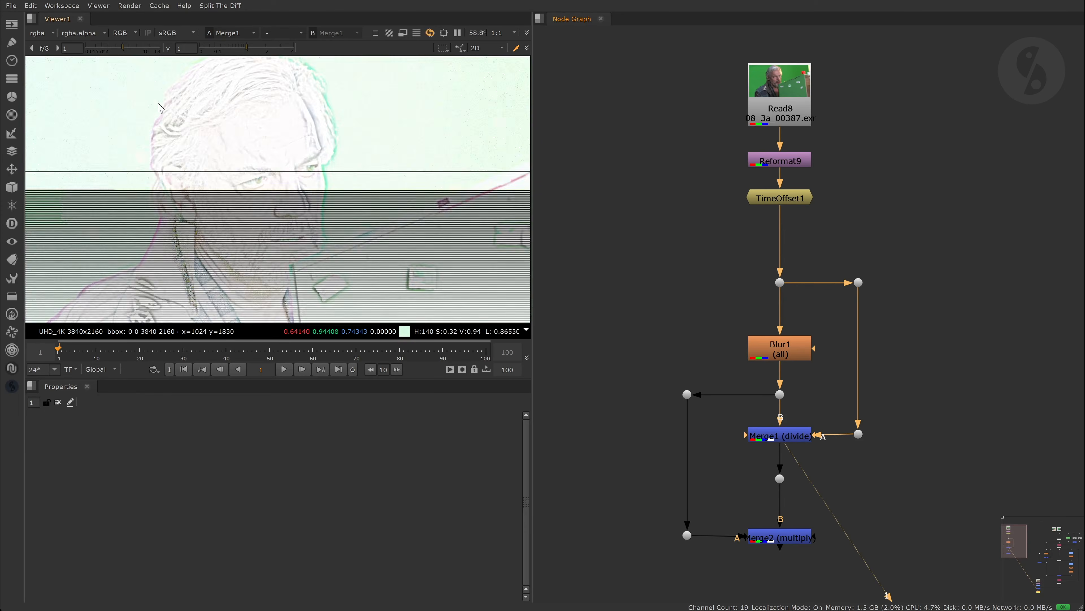
- Reduce Blur1's size from 24 to 10.1
{"action": "double_click", "coordinate": [780, 348]}
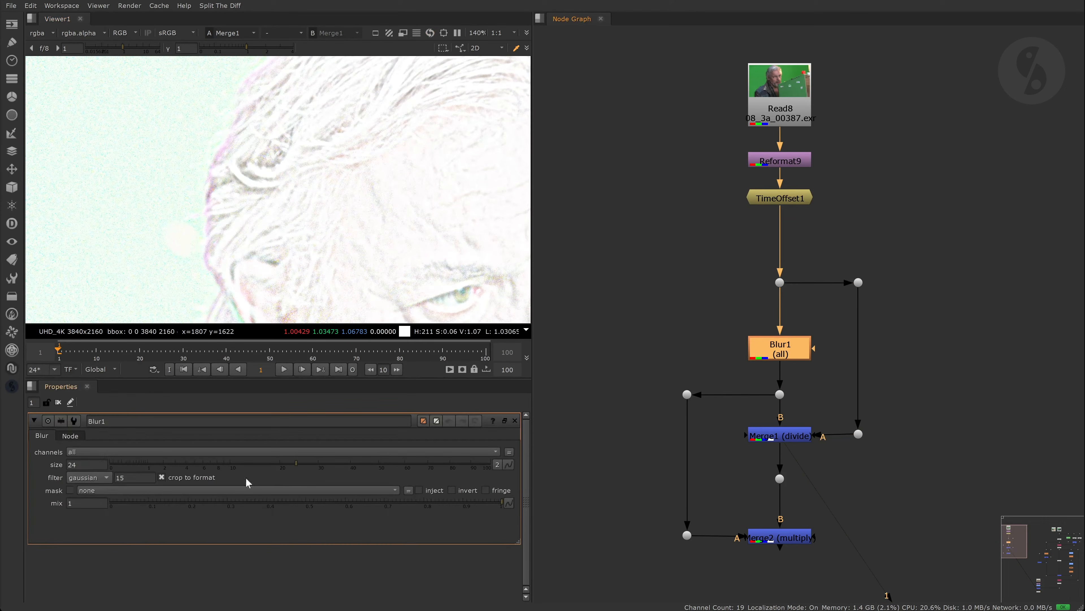
{"action": "left_click_drag", "start_coordinate": [297, 467], "coordinate": [230, 465]}
{"action": "left_click", "coordinate": [632, 267]}
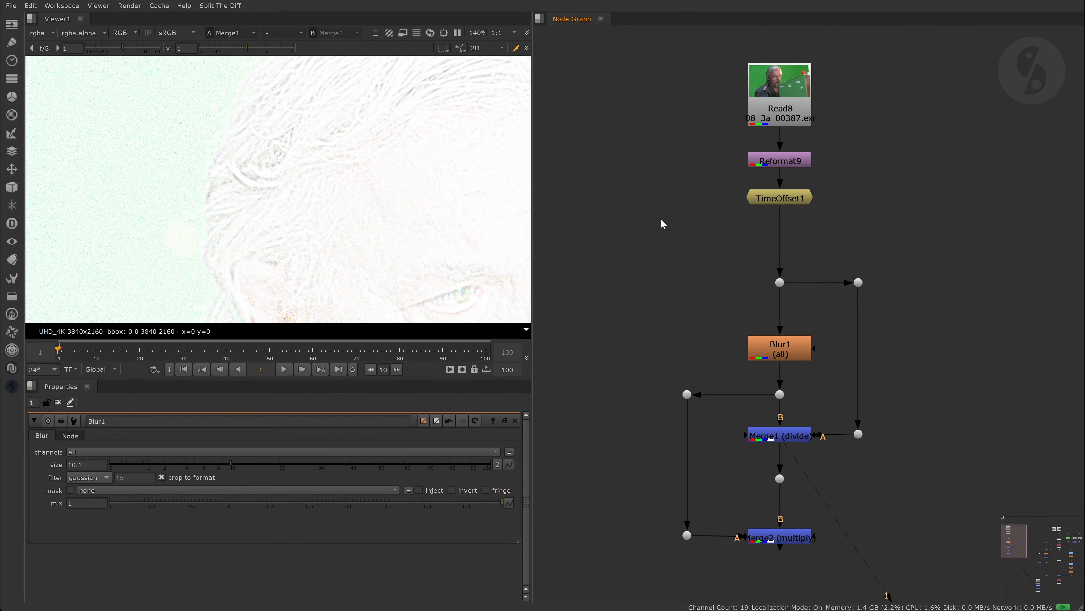
{"action": "scroll", "coordinate": [300, 211], "scroll_direction": "down", "scroll_amount": 3}
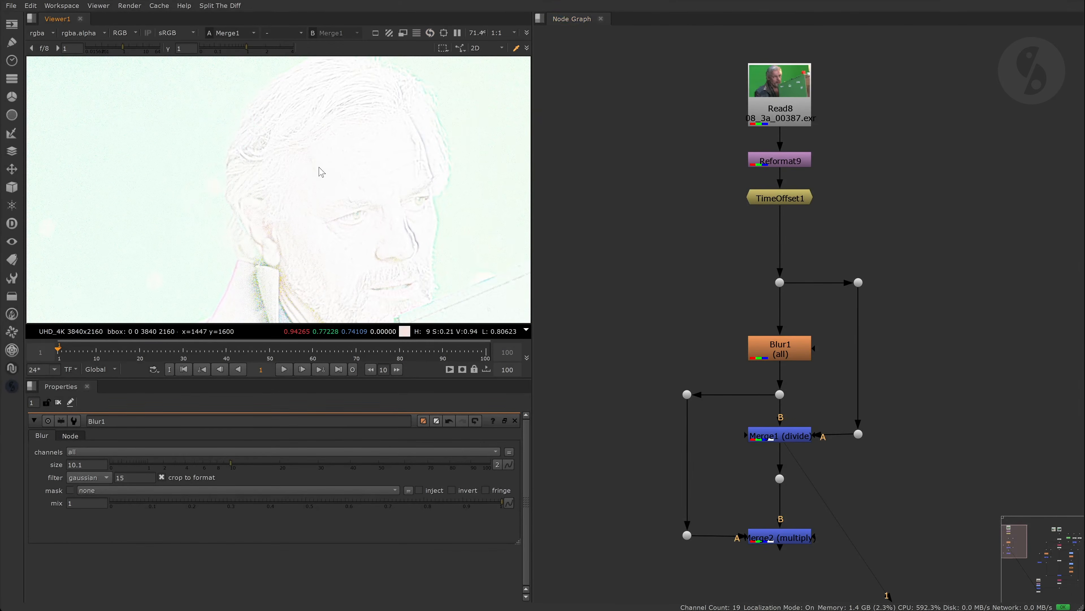
- Compare the blurred left-branch dot, the Merge1 divide and the Merge2 multiply results
{"action": "left_click", "coordinate": [687, 394]}
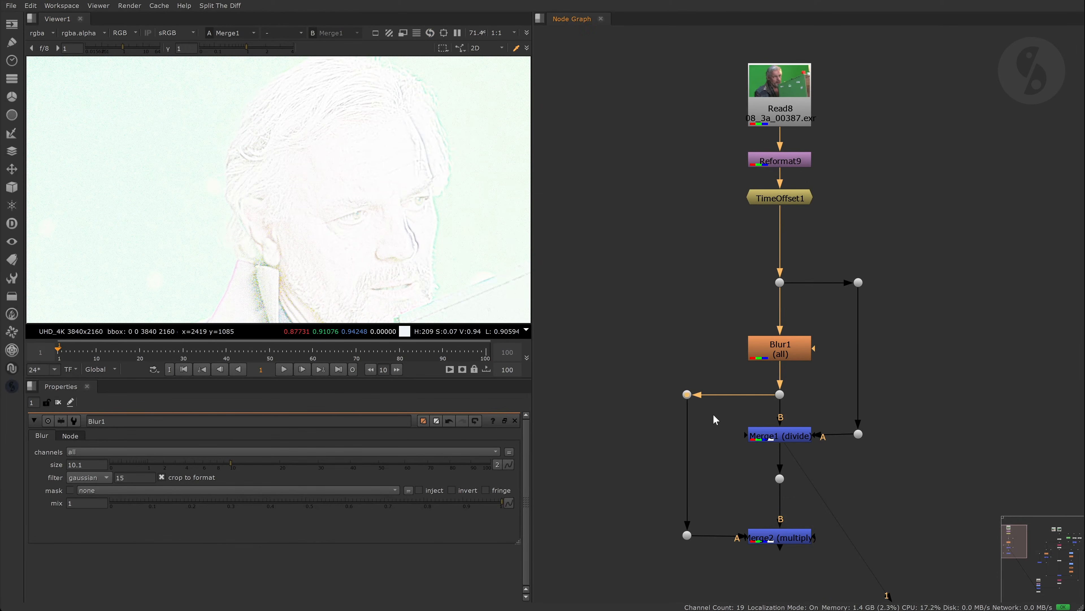
{"action": "key", "text": "1"}
{"action": "left_click", "coordinate": [787, 439]}
{"action": "key", "text": "1"}
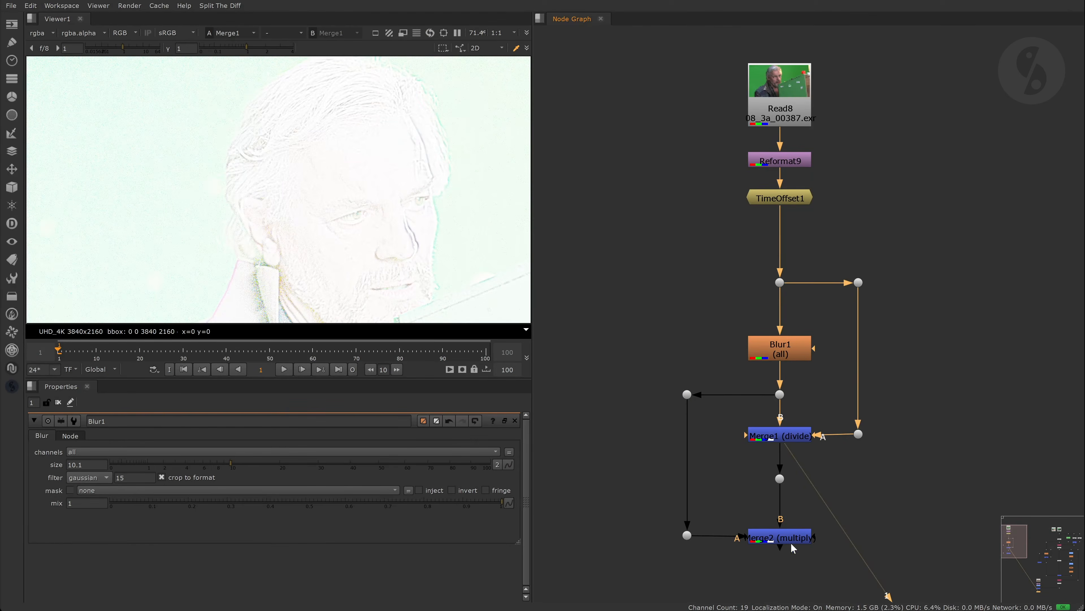
{"action": "left_click", "coordinate": [791, 542]}
{"action": "key", "text": "1"}
{"action": "left_click", "coordinate": [686, 394]}
{"action": "key", "text": "1"}
{"action": "left_click", "coordinate": [768, 536]}
{"action": "key", "text": "1"}
- Put Dot10's original plate on viewer input 2 to compare against Merge2
{"action": "left_click", "coordinate": [780, 283]}
{"action": "key", "text": "1"}
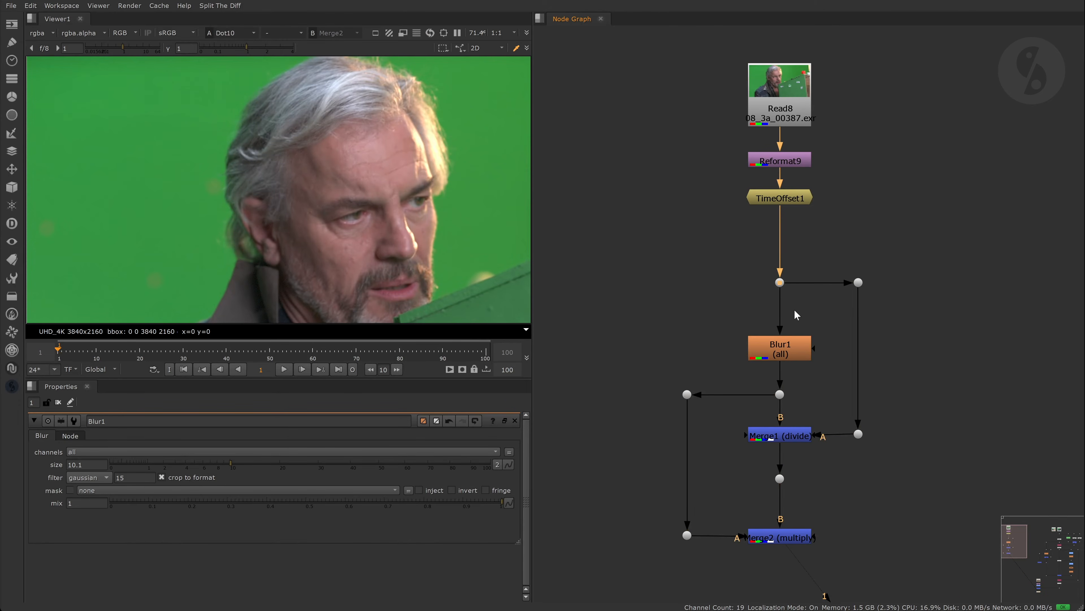
{"action": "key", "text": "2"}
{"action": "key", "text": "1"}
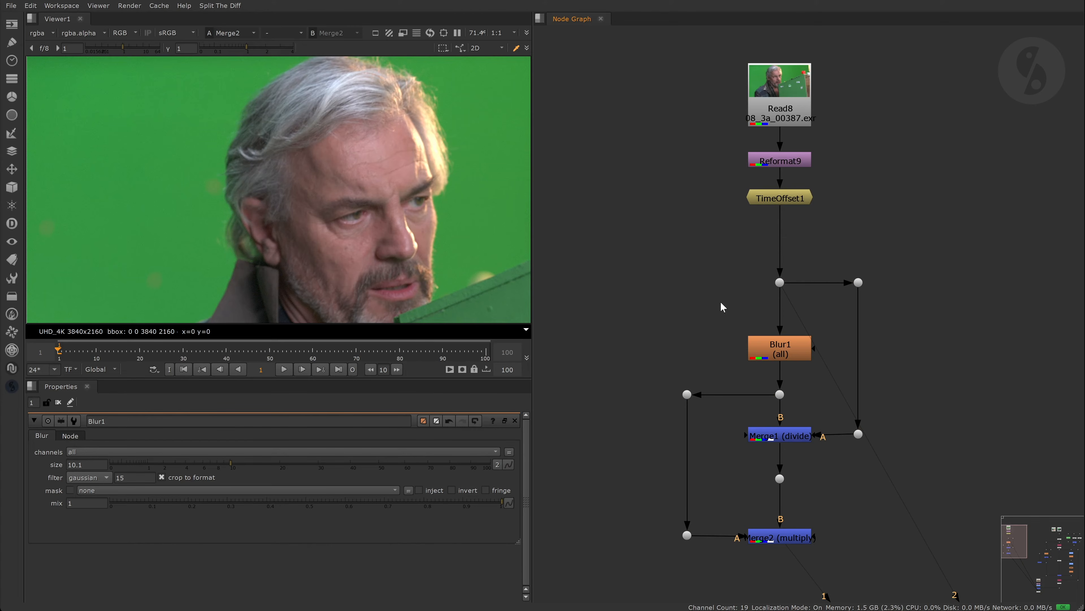
- Frame the whole tree and view the raw plate at the dot under Read10
{"action": "key", "text": "f"}
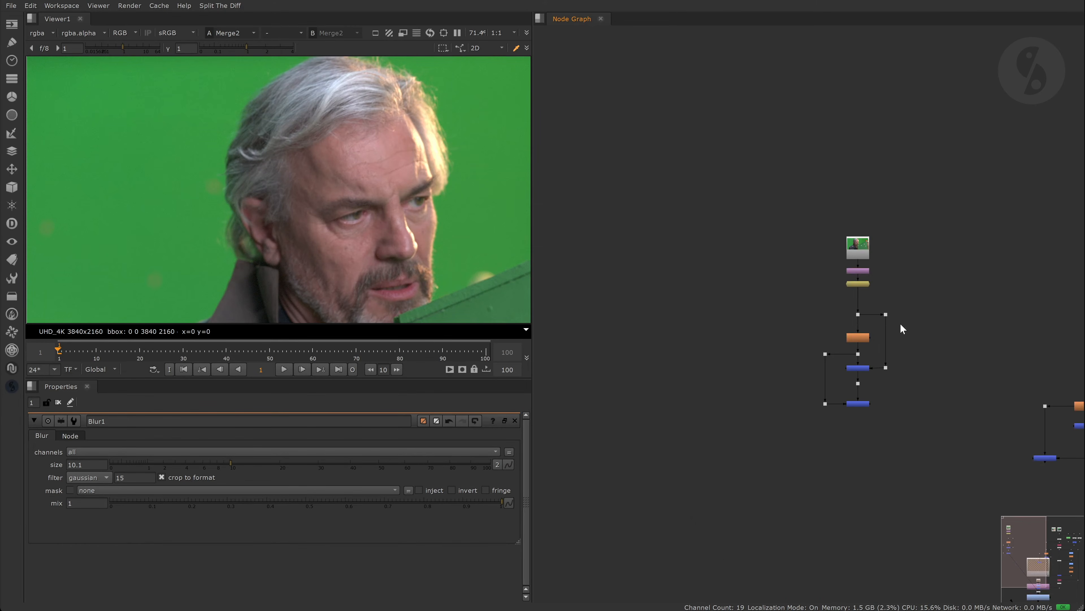
{"action": "scroll", "coordinate": [793, 207], "scroll_direction": "up", "scroll_amount": 4}
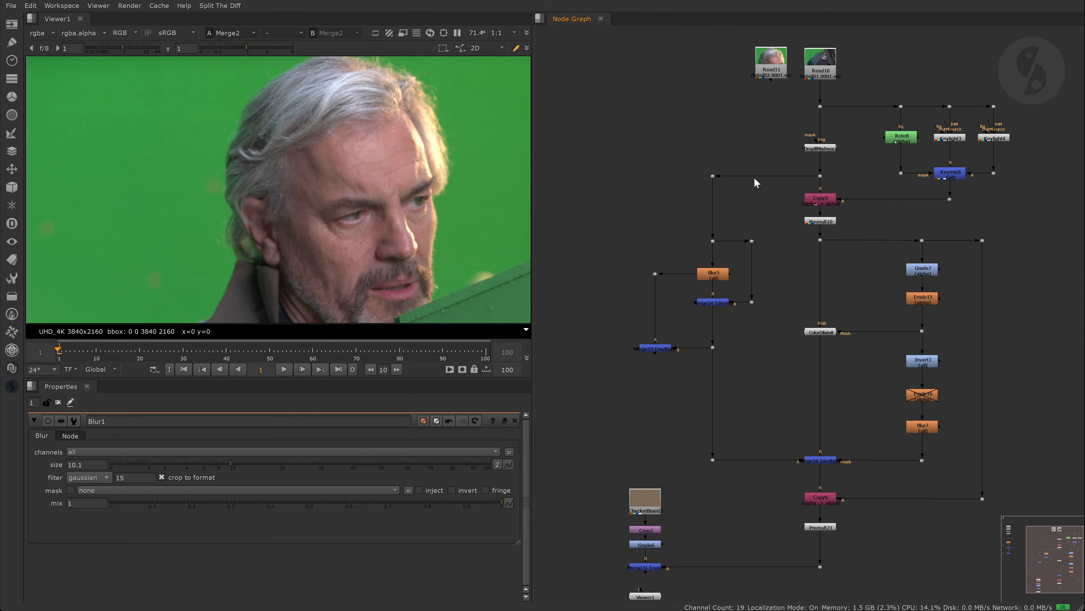
{"action": "left_click", "coordinate": [820, 106]}
{"action": "key", "text": "1"}
{"action": "scroll", "coordinate": [261, 163], "scroll_direction": "down", "scroll_amount": 4}
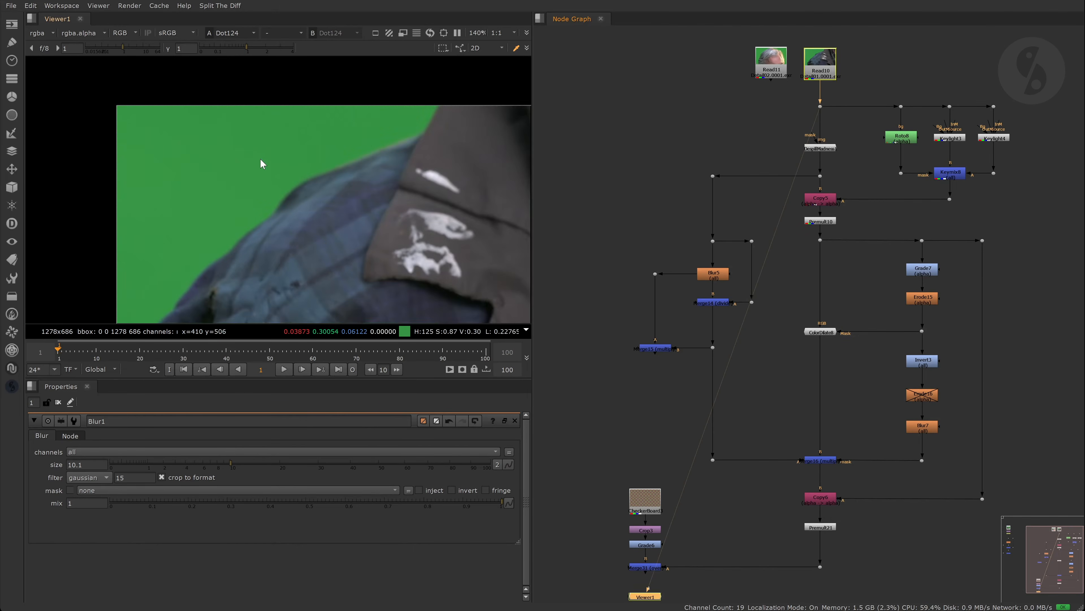
{"action": "left_click", "coordinate": [713, 126]}
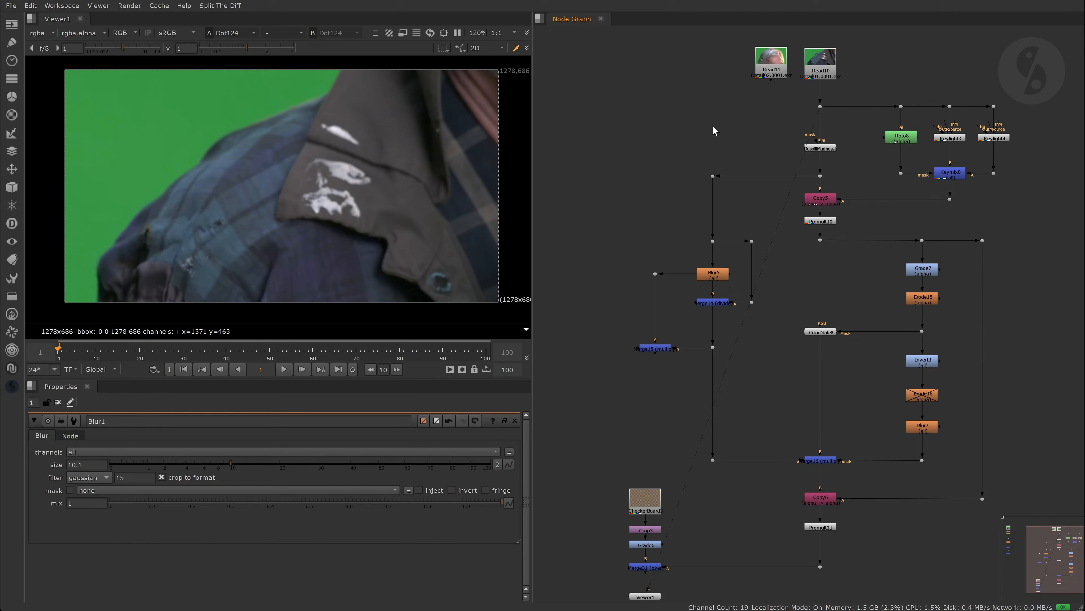
- View ColorDilate8, the dot below Merge14, Merge16 and Premult21 in turn
{"action": "left_click", "coordinate": [824, 331]}
{"action": "key", "text": "1"}
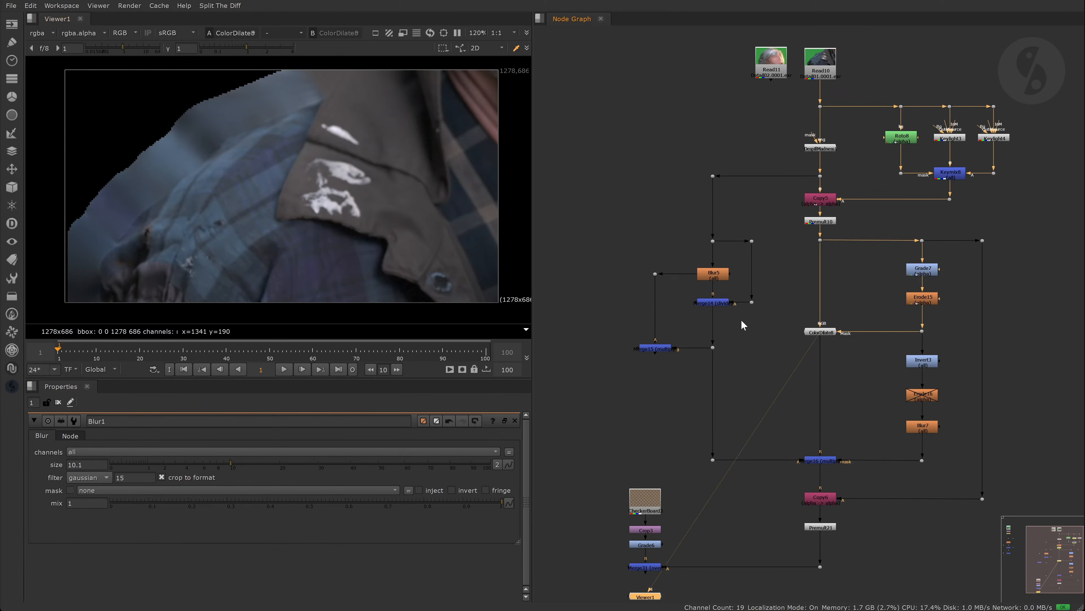
{"action": "left_click", "coordinate": [713, 347]}
{"action": "key", "text": "1"}
{"action": "left_click", "coordinate": [825, 331]}
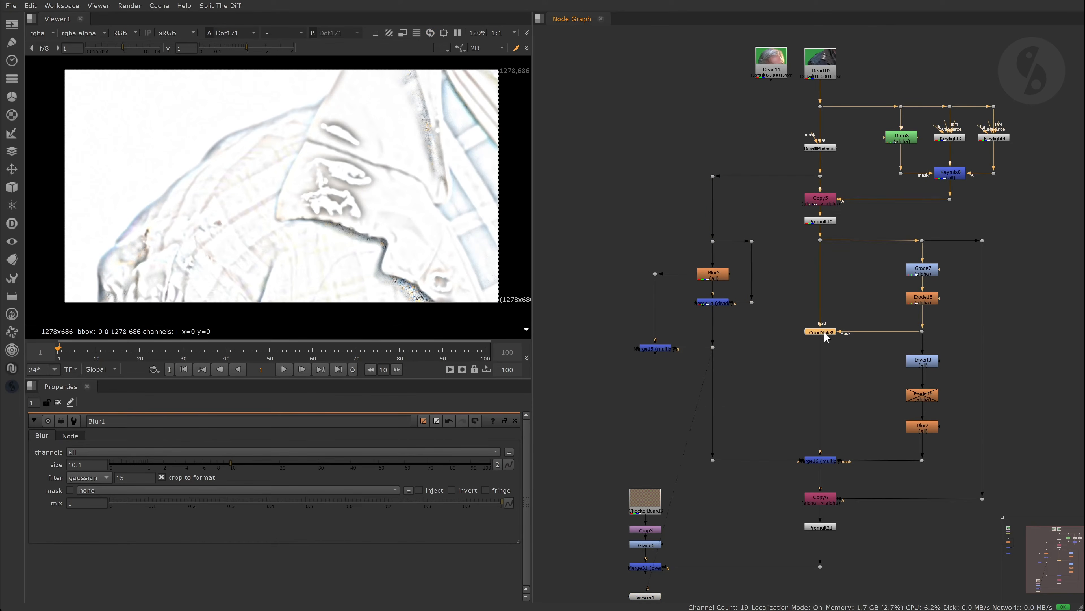
{"action": "key", "text": "1"}
{"action": "left_click", "coordinate": [830, 461]}
{"action": "key", "text": "1"}
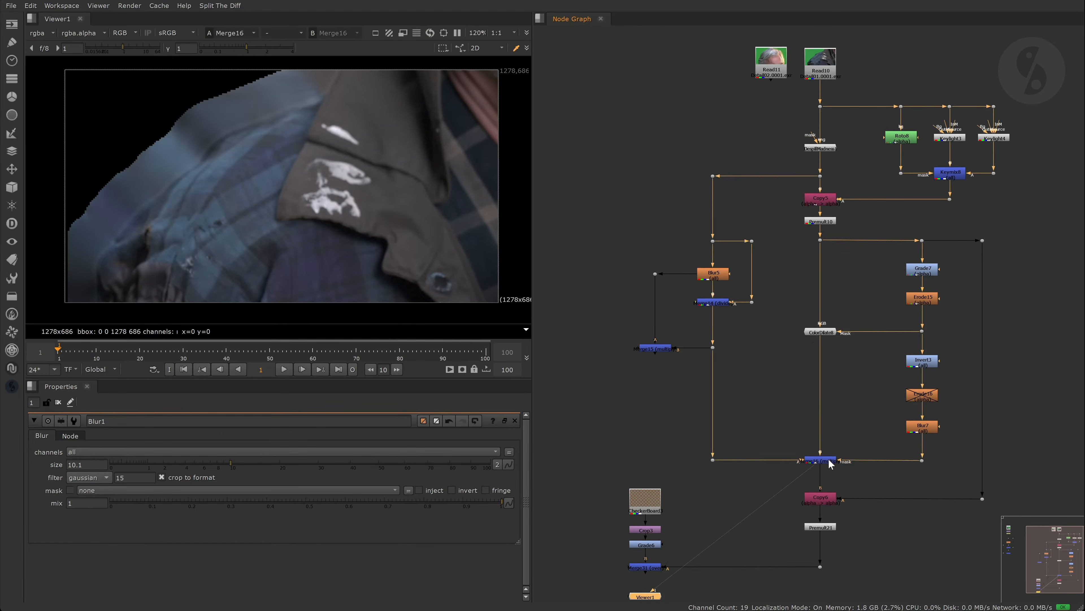
{"action": "left_click", "coordinate": [830, 525]}
{"action": "key", "text": "1"}
- View Merge31 while toggling Merge16 to compare the shoulder edge
{"action": "left_click", "coordinate": [825, 461]}
{"action": "key", "text": "d"}
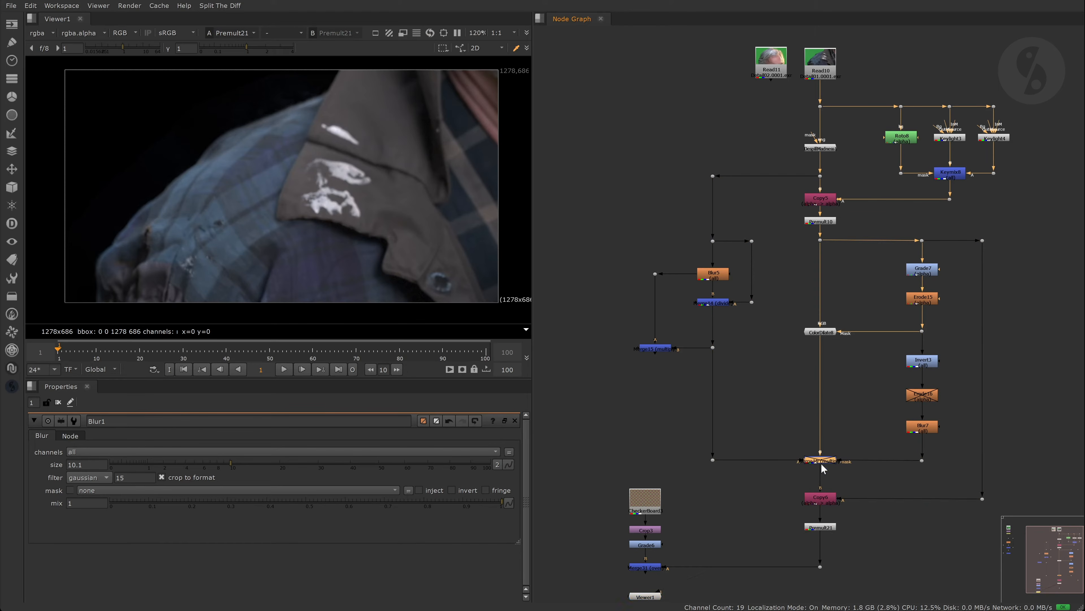
{"action": "left_click", "coordinate": [657, 568]}
{"action": "key", "text": "1"}
{"action": "scroll", "coordinate": [223, 223], "scroll_direction": "up", "scroll_amount": 5}
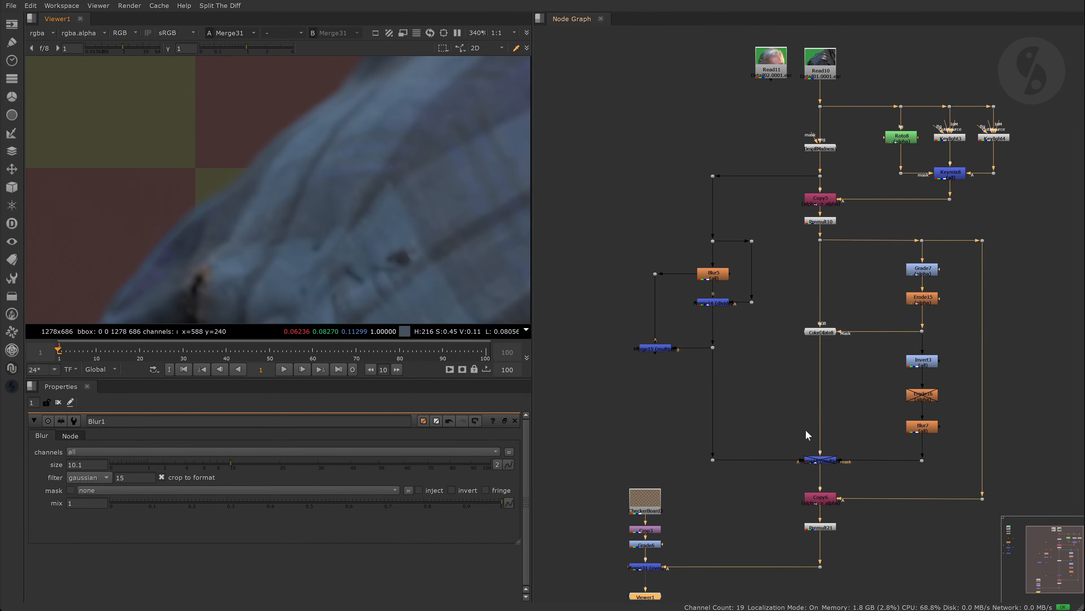
{"action": "left_click", "coordinate": [829, 462]}
{"action": "key", "text": "d"}
{"action": "key", "text": "d"}
{"action": "key", "text": "d"}
{"action": "scroll", "coordinate": [257, 101], "scroll_direction": "down", "scroll_amount": 1}
{"action": "middle_click_drag", "start_coordinate": [257, 102], "coordinate": [141, 206]}
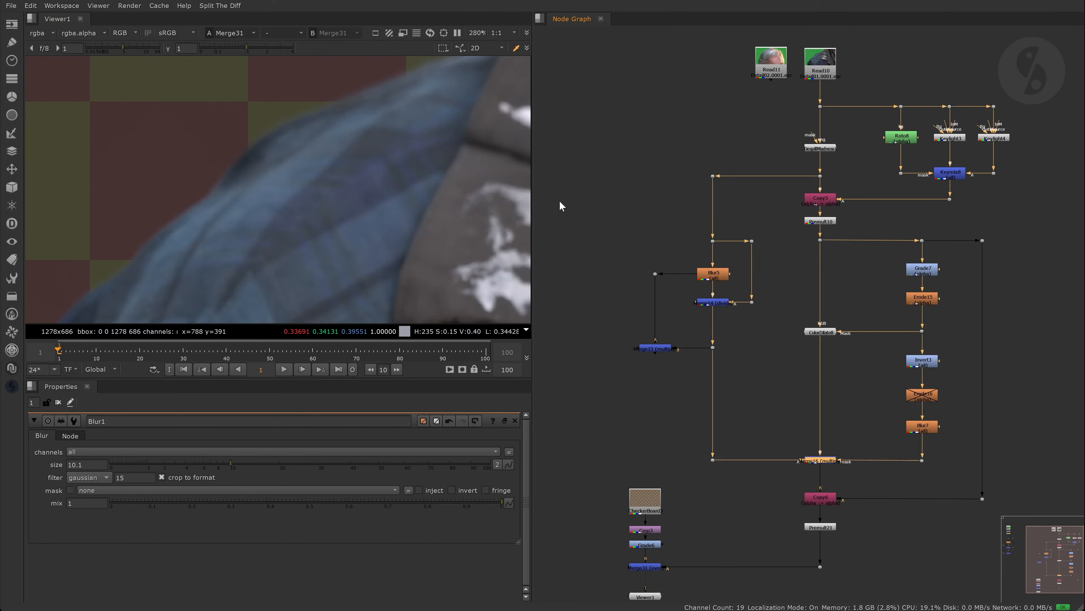
{"action": "left_click", "coordinate": [590, 198]}
- Disable Merge16 and zoom in to compare the hair edge
{"action": "left_click", "coordinate": [826, 463]}
{"action": "key", "text": "d"}
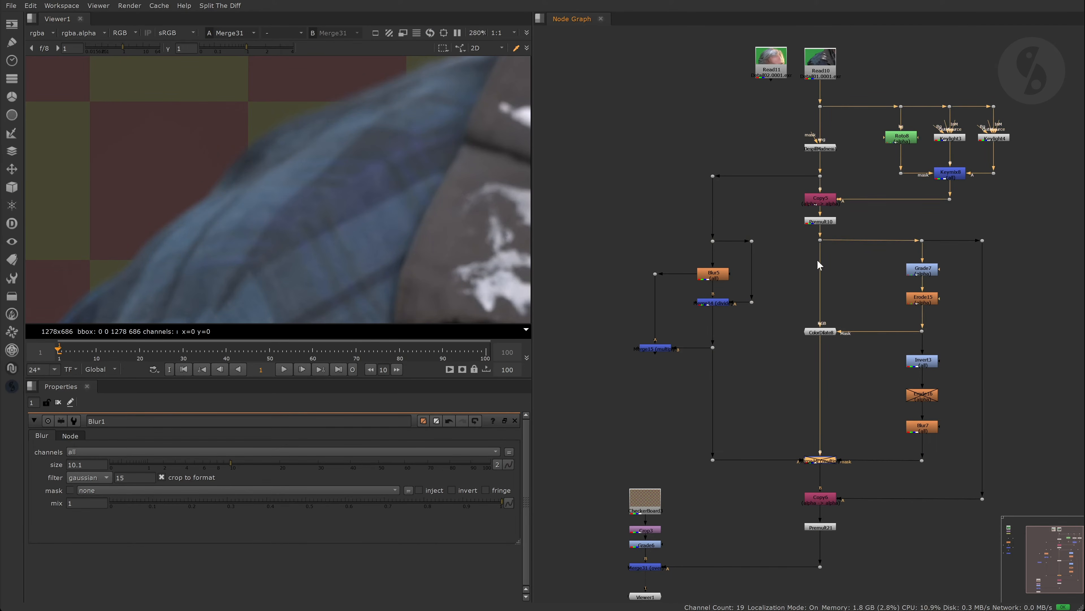
{"action": "scroll", "coordinate": [305, 148], "scroll_direction": "down", "scroll_amount": 3}
{"action": "scroll", "coordinate": [216, 180], "scroll_direction": "up", "scroll_amount": 5}
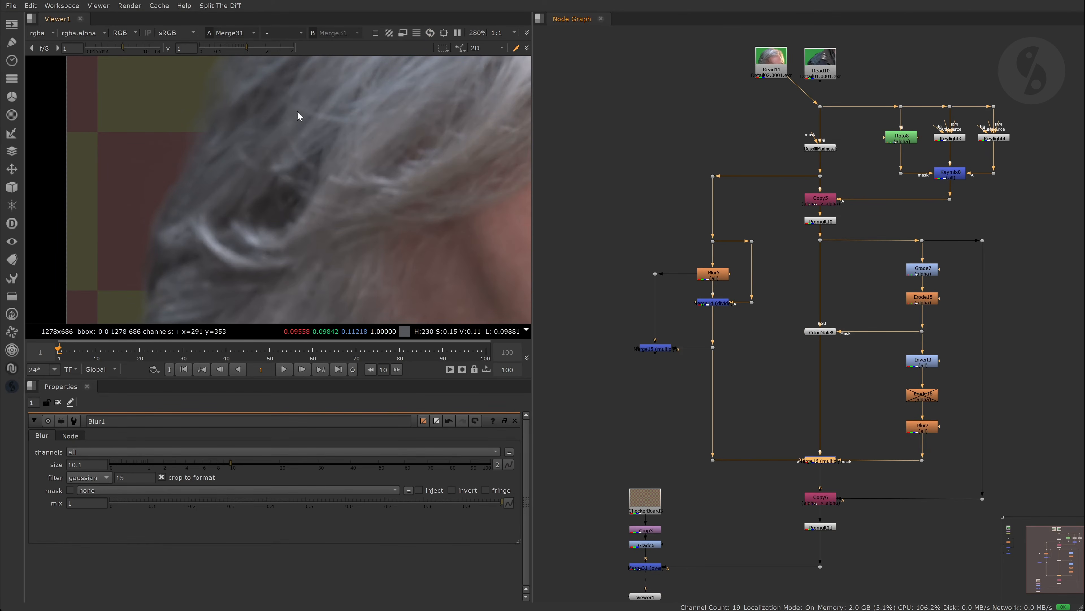
{"action": "scroll", "coordinate": [273, 145], "scroll_direction": "up", "scroll_amount": 2}
{"action": "scroll", "coordinate": [352, 189], "scroll_direction": "down", "scroll_amount": 5}
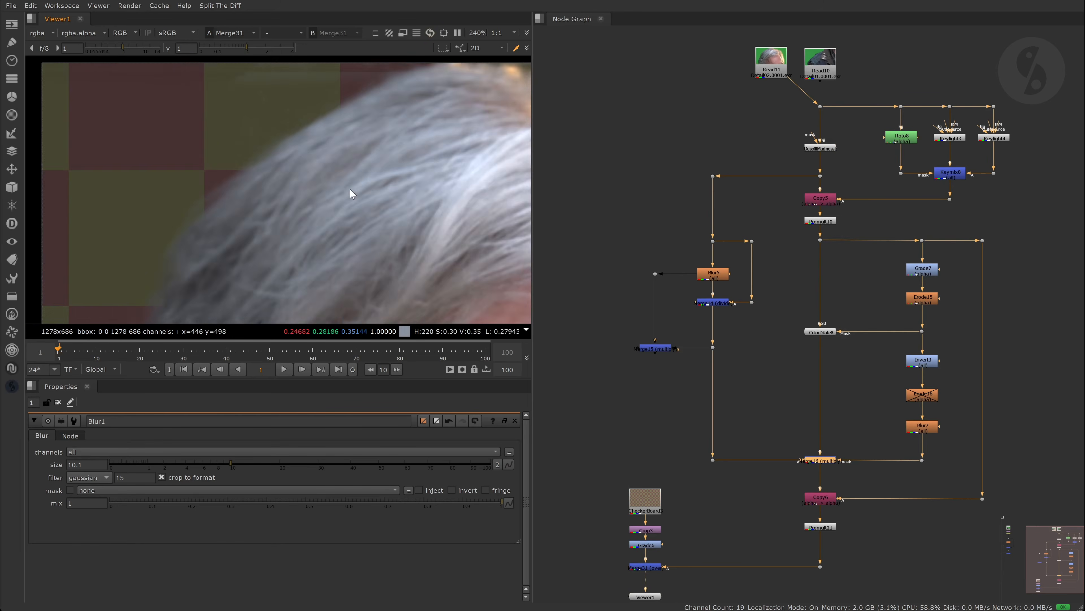
{"action": "scroll", "coordinate": [393, 175], "scroll_direction": "up", "scroll_amount": 2}
{"action": "scroll", "coordinate": [420, 103], "scroll_direction": "up", "scroll_amount": 3}
{"action": "key", "text": "d"}
- Toggle Merge16 again while panning across the forehead to the full plate
{"action": "key", "text": "d"}
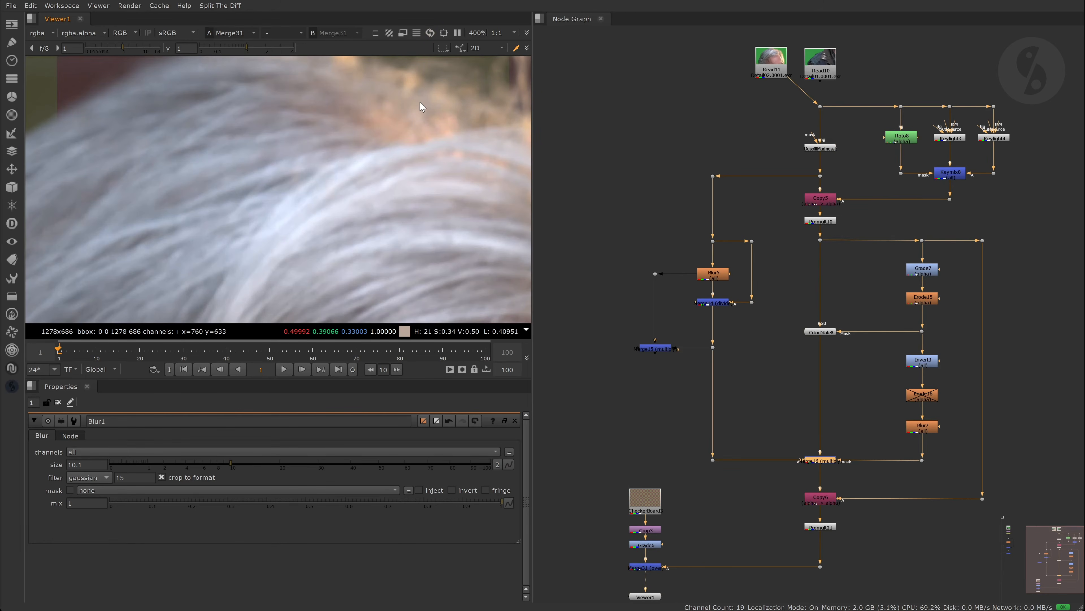
{"action": "scroll", "coordinate": [420, 102], "scroll_direction": "down", "scroll_amount": 2}
{"action": "middle_click_drag", "start_coordinate": [420, 103], "coordinate": [334, 190]}
{"action": "key", "text": "d"}
{"action": "key", "text": "d"}
{"action": "scroll", "coordinate": [257, 192], "scroll_direction": "down", "scroll_amount": 3}
{"action": "middle_click_drag", "start_coordinate": [147, 248], "coordinate": [266, 93]}
{"action": "scroll", "coordinate": [274, 150], "scroll_direction": "down", "scroll_amount": 2}
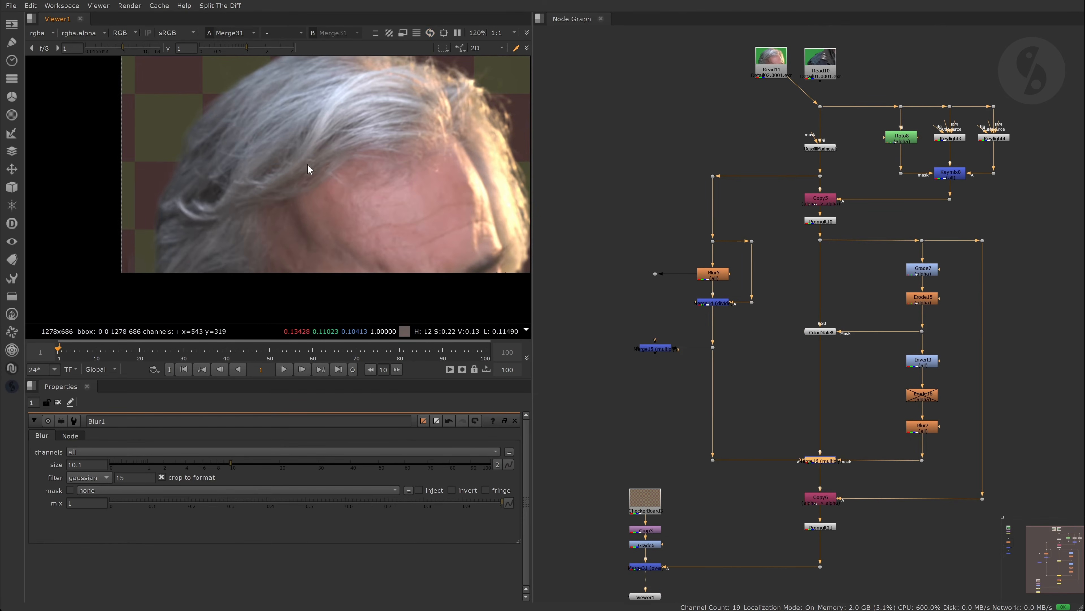
{"action": "middle_click_drag", "start_coordinate": [297, 172], "coordinate": [262, 192]}
{"action": "left_click", "coordinate": [636, 145]}
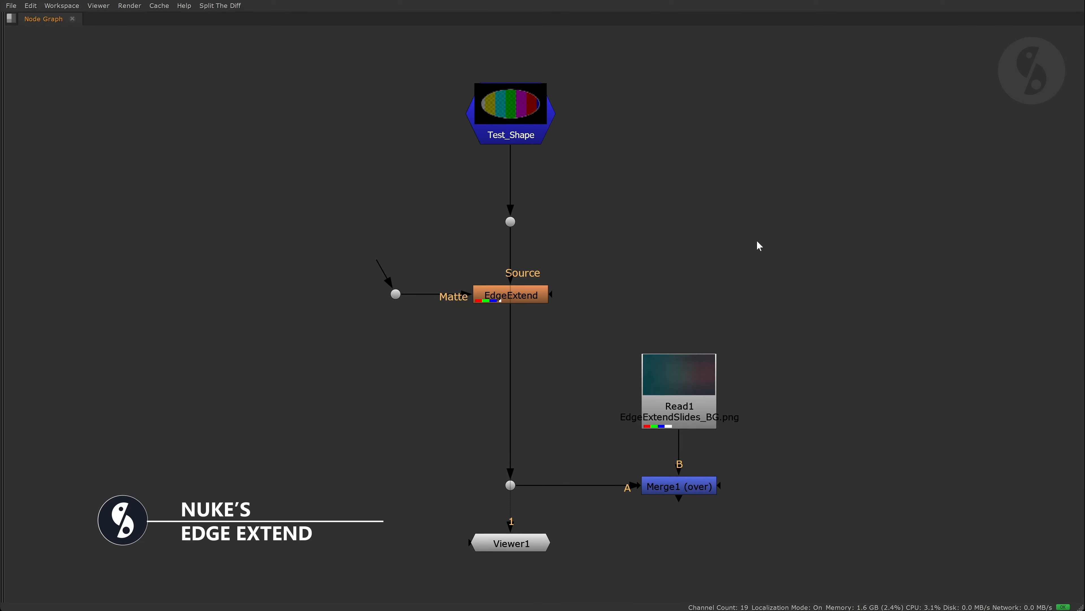
- View the EdgeExtend node's output on Test_Shape, zoomed in
{"action": "middle_click_drag", "start_coordinate": [634, 243], "coordinate": [945, 241]}
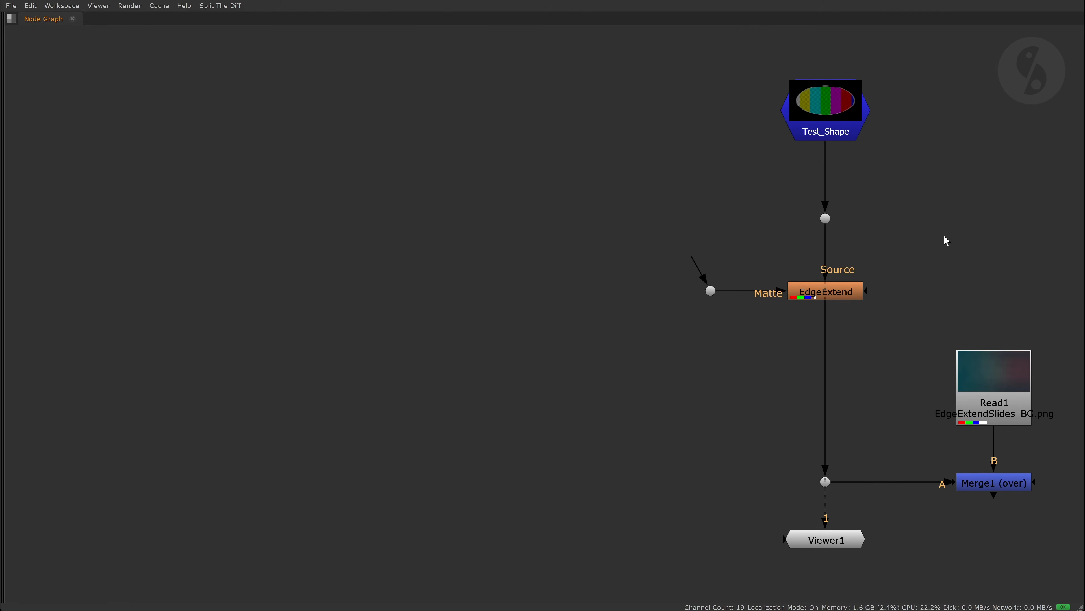
{"action": "key", "text": "space"}
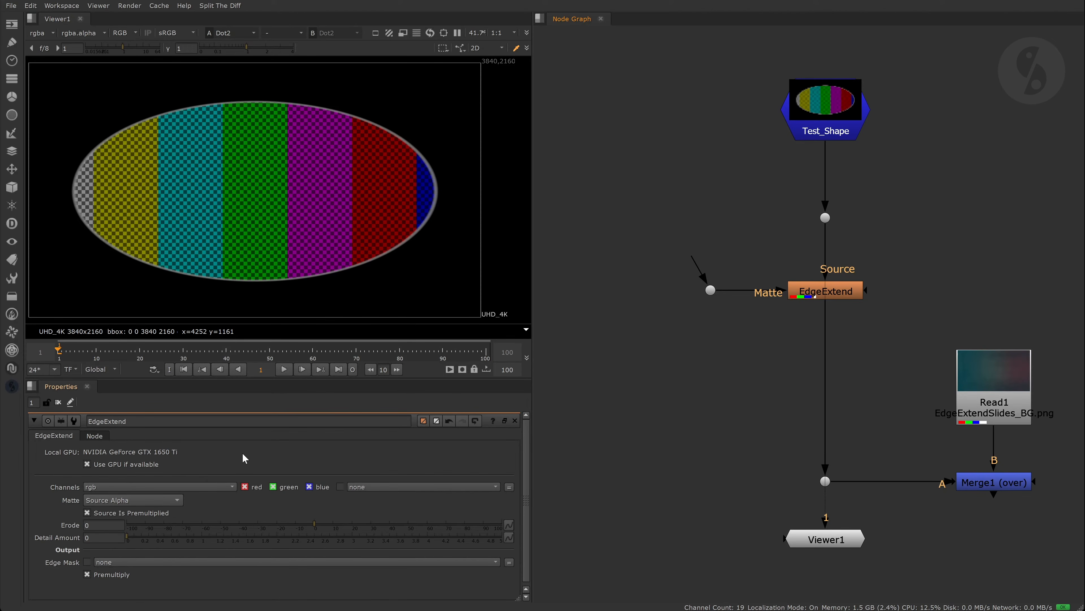
{"action": "key", "text": "1"}
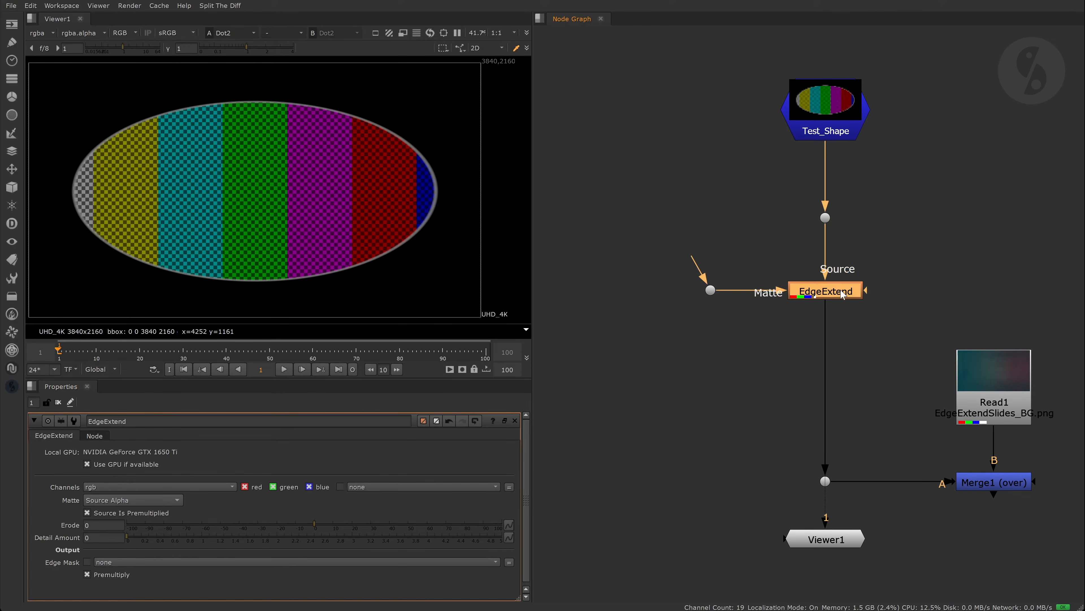
{"action": "scroll", "coordinate": [323, 187], "scroll_direction": "up", "scroll_amount": 8}
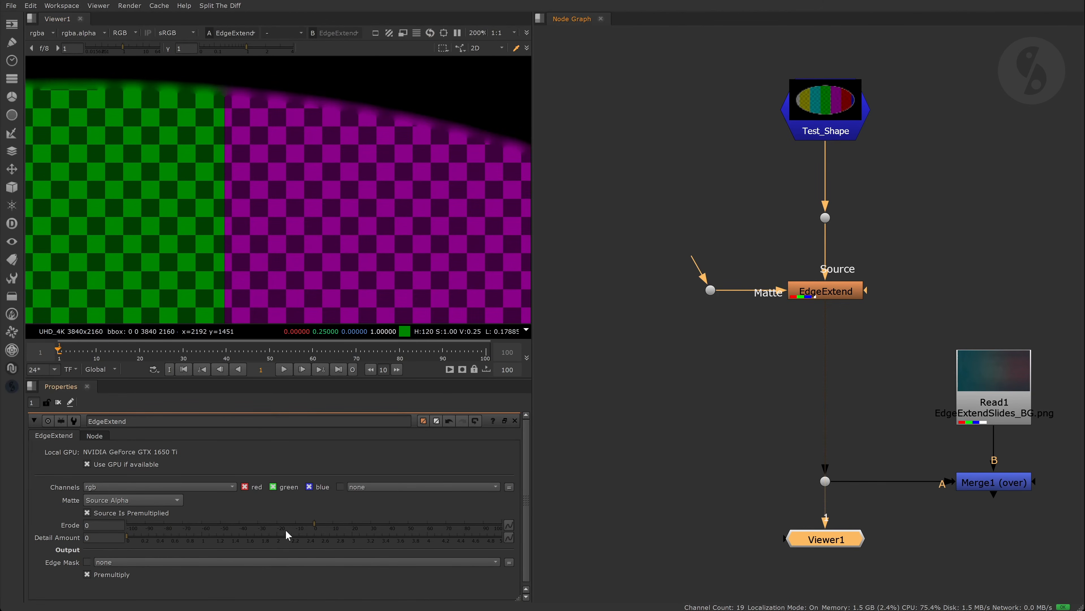
- Raise EdgeExtend's Erode to about 24–29, then reset it to 0
{"action": "left_click_drag", "start_coordinate": [315, 523], "coordinate": [372, 524]}
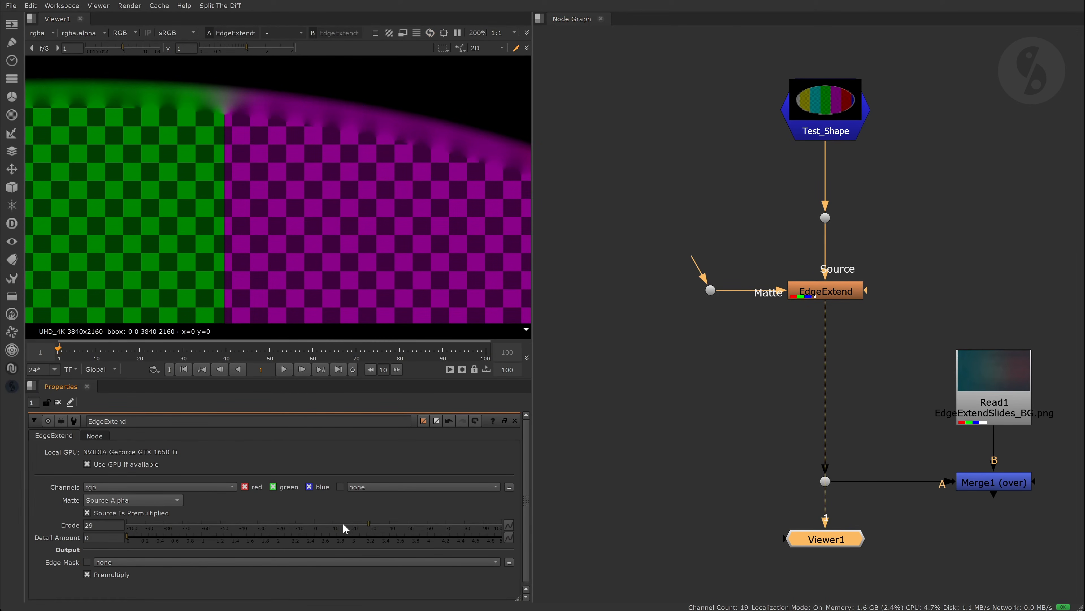
{"action": "left_click", "coordinate": [343, 524], "text": "ctrl"}
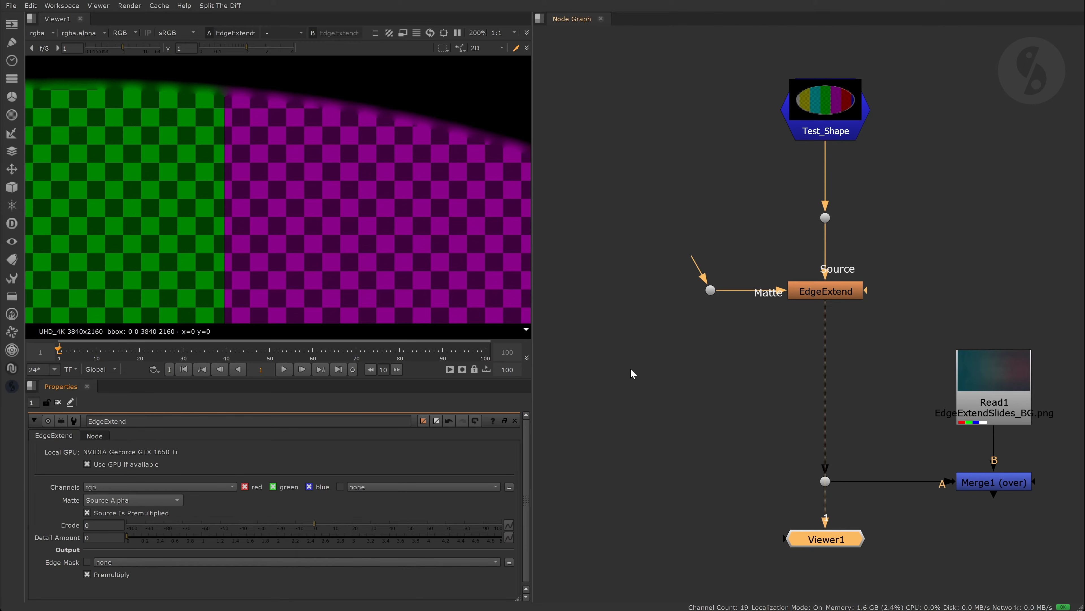
{"action": "scroll", "coordinate": [319, 167], "scroll_direction": "down", "scroll_amount": 8}
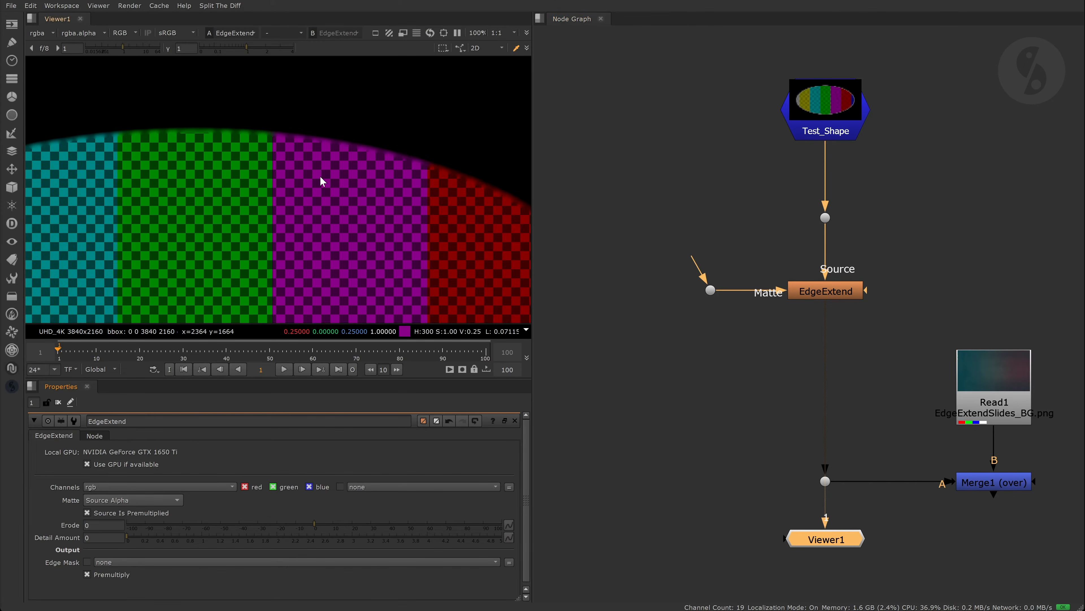
{"action": "scroll", "coordinate": [312, 147], "scroll_direction": "down", "scroll_amount": 2}
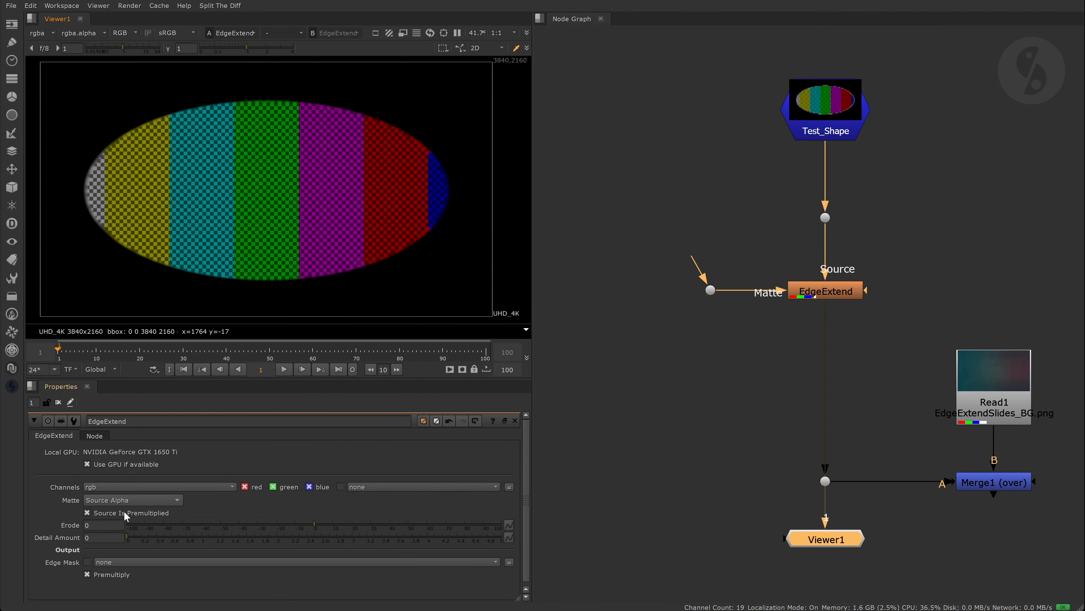
- Turn off Premultiply and try Detail Amount values from 5 down to about 1.69
{"action": "left_click", "coordinate": [87, 575]}
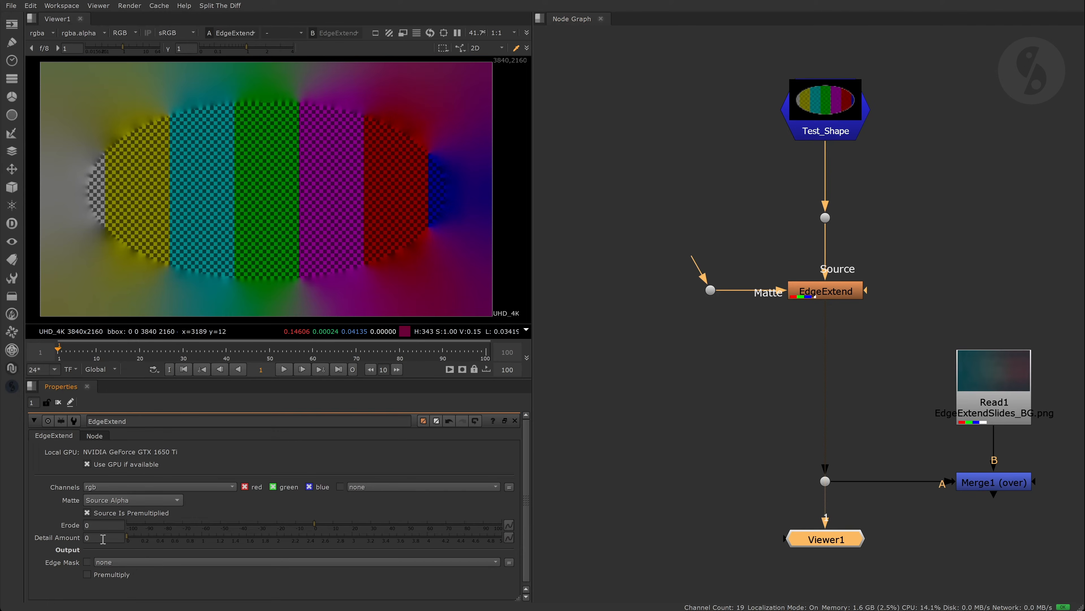
{"action": "scroll", "coordinate": [322, 99], "scroll_direction": "up", "scroll_amount": 5}
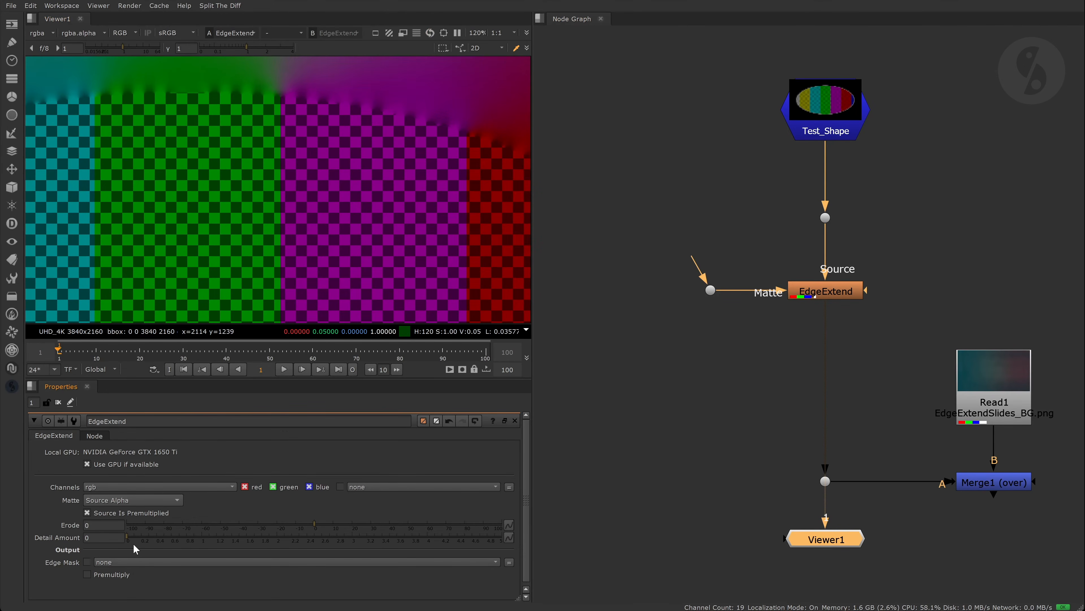
{"action": "left_click_drag", "start_coordinate": [127, 537], "coordinate": [562, 553]}
{"action": "scroll", "coordinate": [383, 127], "scroll_direction": "up", "scroll_amount": 6}
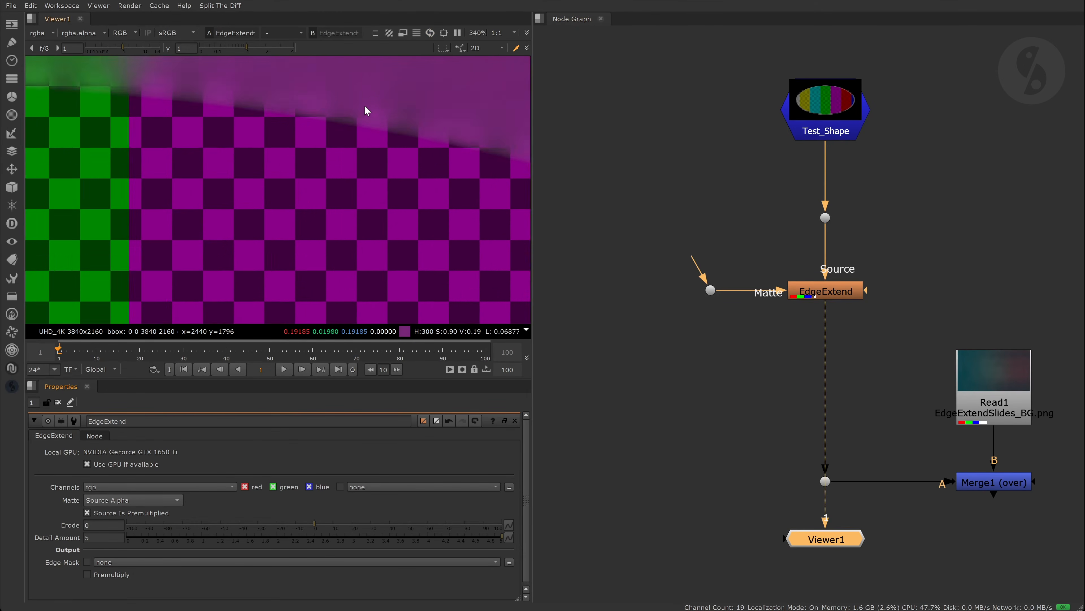
{"action": "left_click_drag", "start_coordinate": [485, 539], "coordinate": [470, 540]}
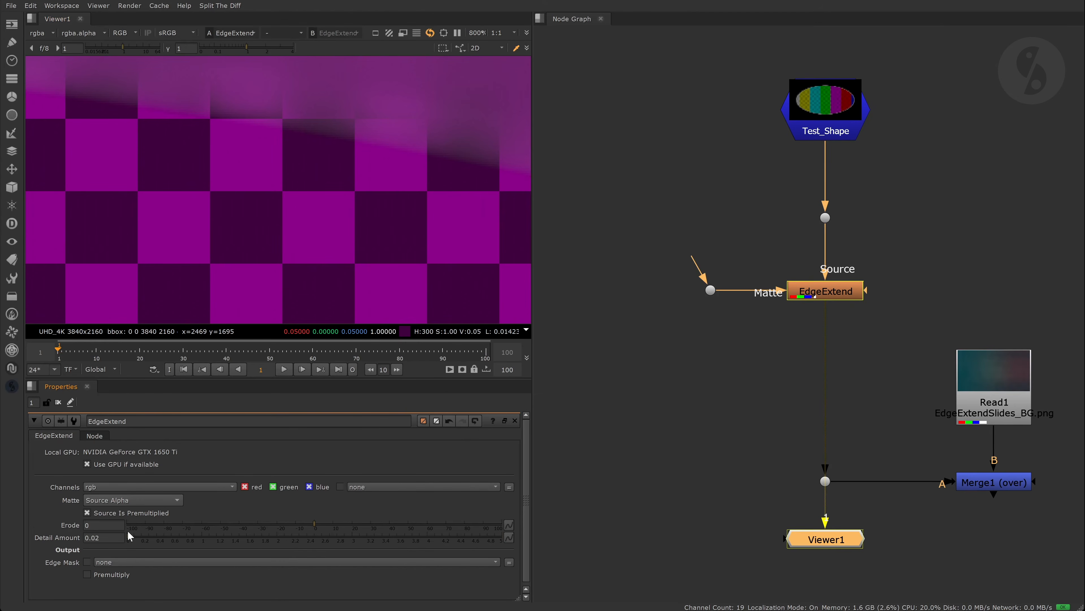
{"action": "left_click_drag", "start_coordinate": [130, 536], "coordinate": [48, 535]}
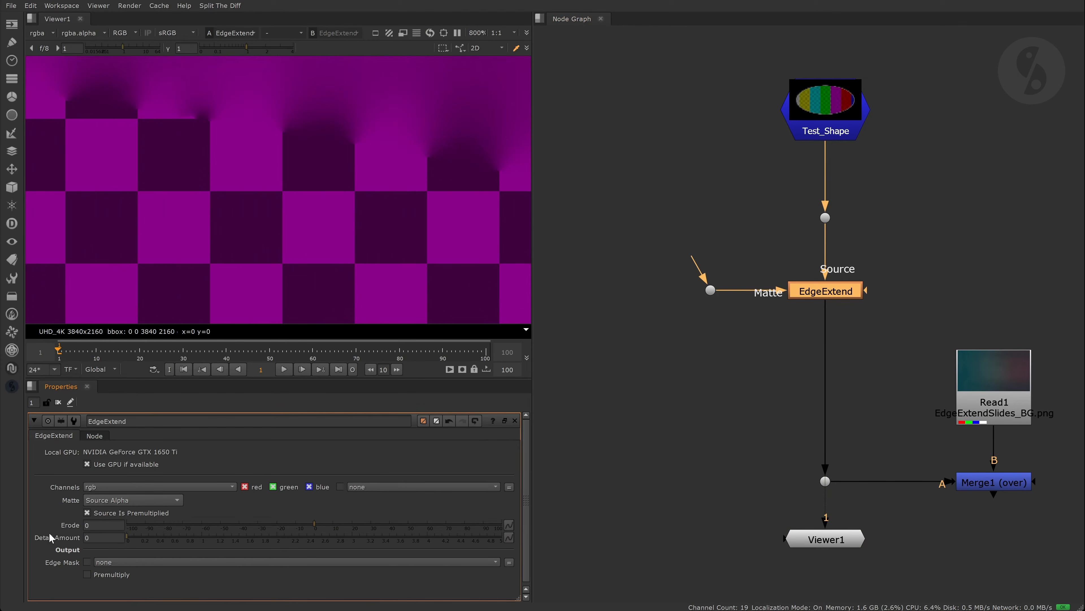
{"action": "scroll", "coordinate": [343, 181], "scroll_direction": "down", "scroll_amount": 5}
{"action": "scroll", "coordinate": [345, 184], "scroll_direction": "down", "scroll_amount": 6}
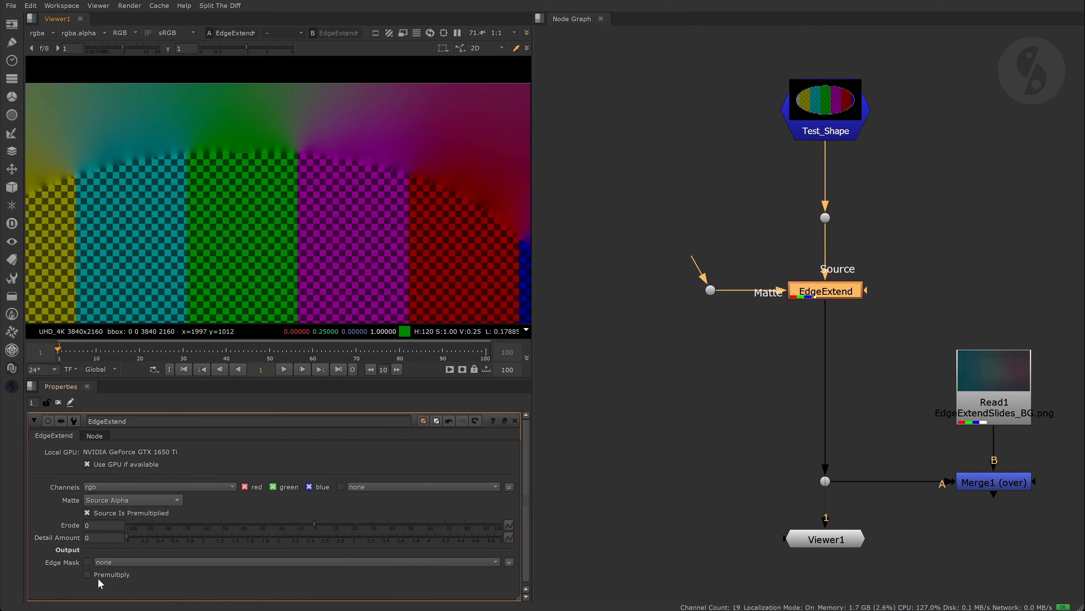
- Turn Premultiply back on and set the Edge Mask to rgba.alpha, checking the alpha
{"action": "left_click", "coordinate": [87, 573]}
{"action": "left_click", "coordinate": [103, 561]}
{"action": "left_click", "coordinate": [141, 529]}
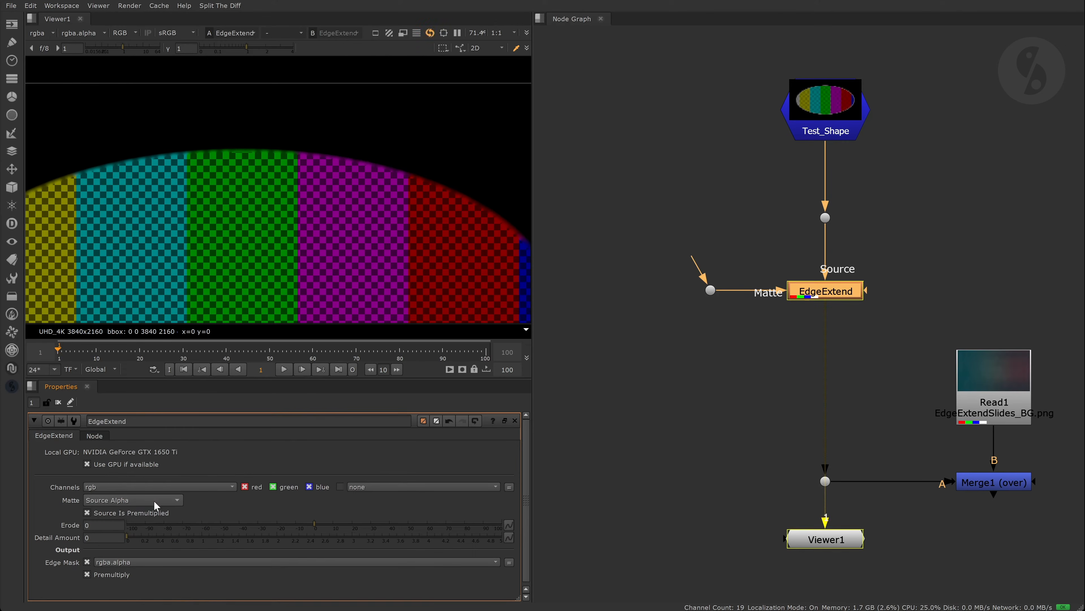
{"action": "key", "text": "a"}
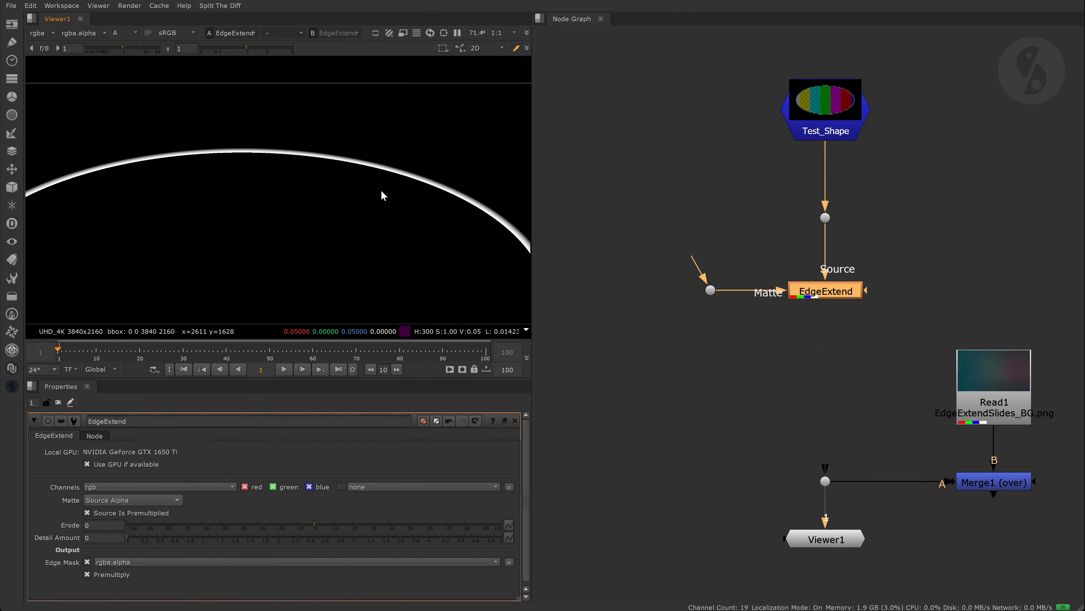
{"action": "key", "text": "a"}
{"action": "key", "text": "f"}
- View the Merge1 composite and toggle EdgeExtend off and on to compare
{"action": "left_click", "coordinate": [994, 482]}
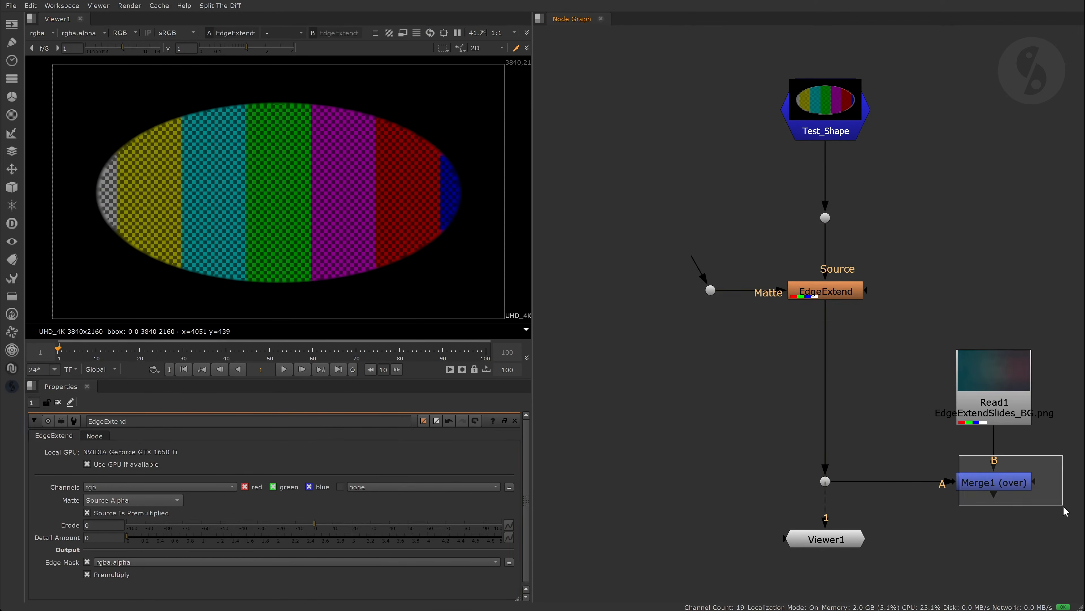
{"action": "key", "text": "1"}
{"action": "left_click", "coordinate": [909, 409]}
{"action": "left_click", "coordinate": [87, 562]}
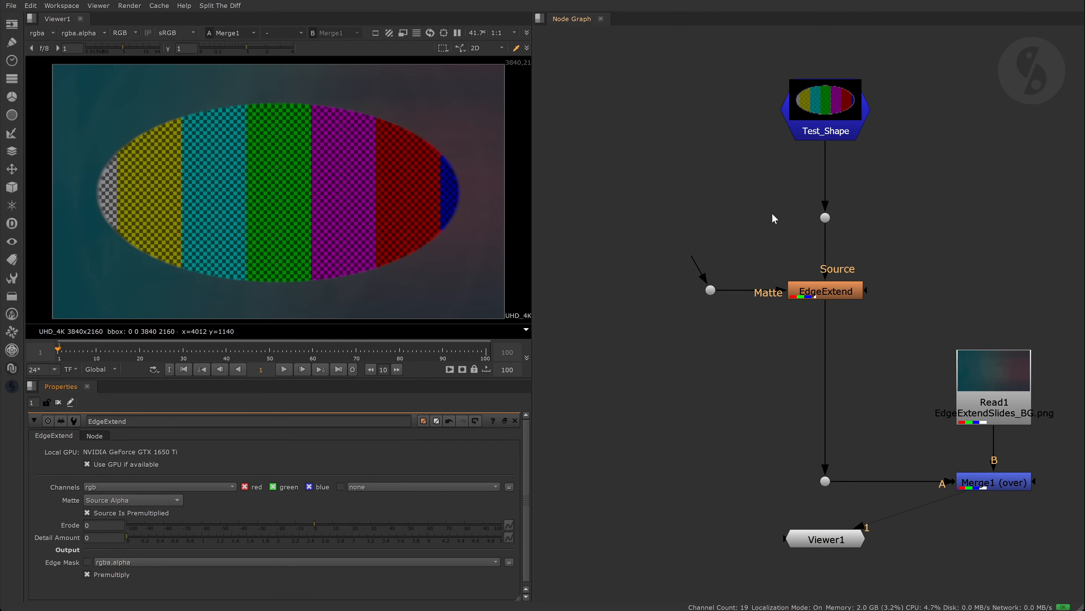
{"action": "left_click", "coordinate": [839, 291]}
{"action": "key", "text": "d"}
{"action": "key", "text": "d"}
{"action": "key", "text": "d"}
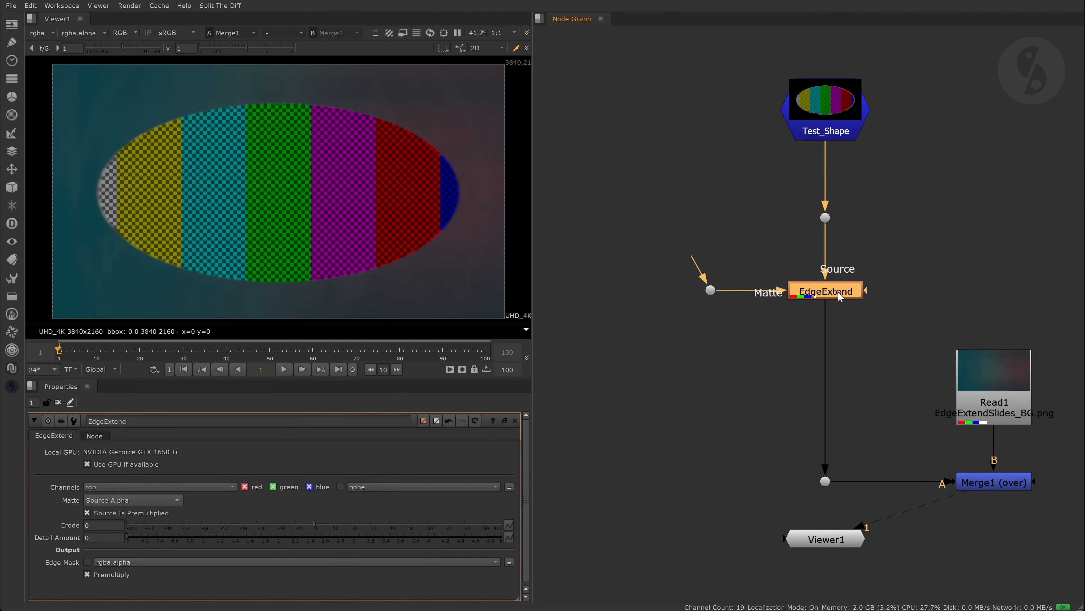
{"action": "key", "text": "d"}
{"action": "left_click", "coordinate": [650, 123]}
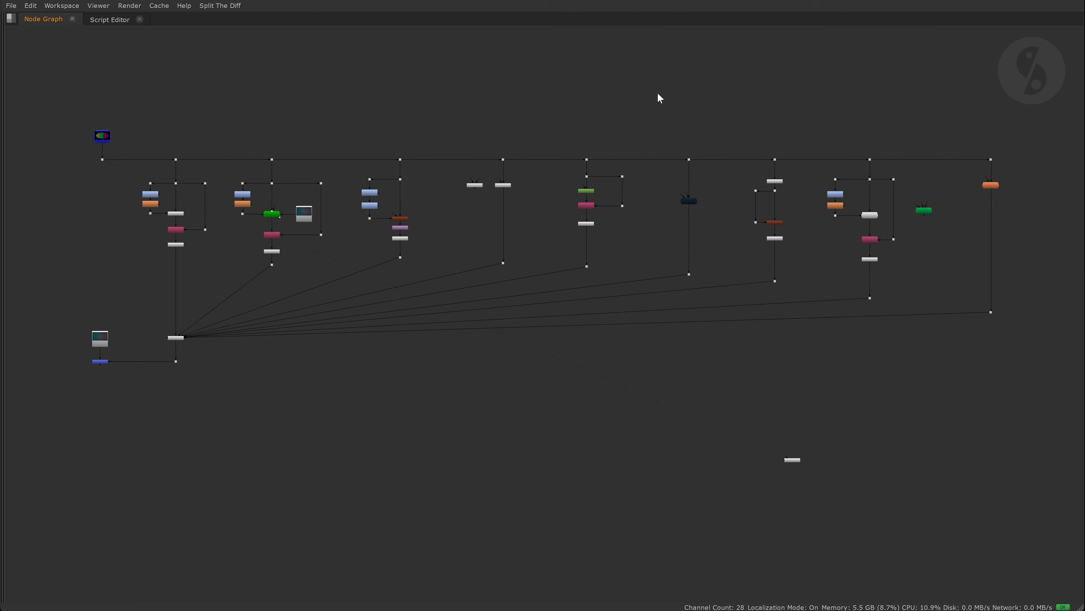
- Restore the viewer beside the graph and select the ColorDilate node in the first branch
{"action": "key", "text": "space"}
{"action": "middle_click_drag", "start_coordinate": [687, 216], "coordinate": [696, 218]}
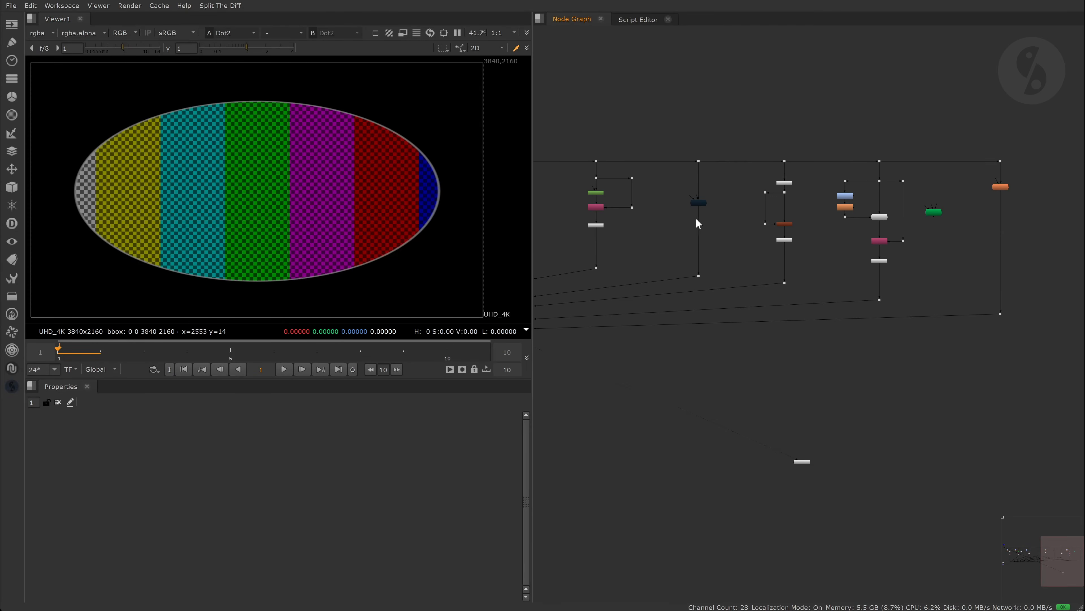
{"action": "scroll", "coordinate": [696, 218], "scroll_direction": "up", "scroll_amount": 8}
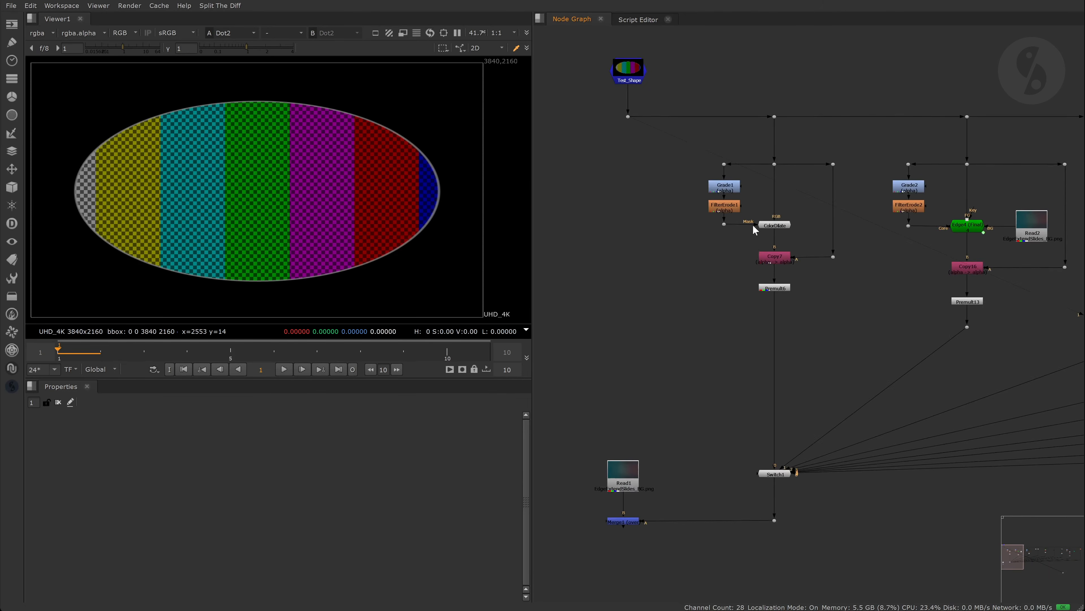
{"action": "scroll", "coordinate": [752, 224], "scroll_direction": "up", "scroll_amount": 5}
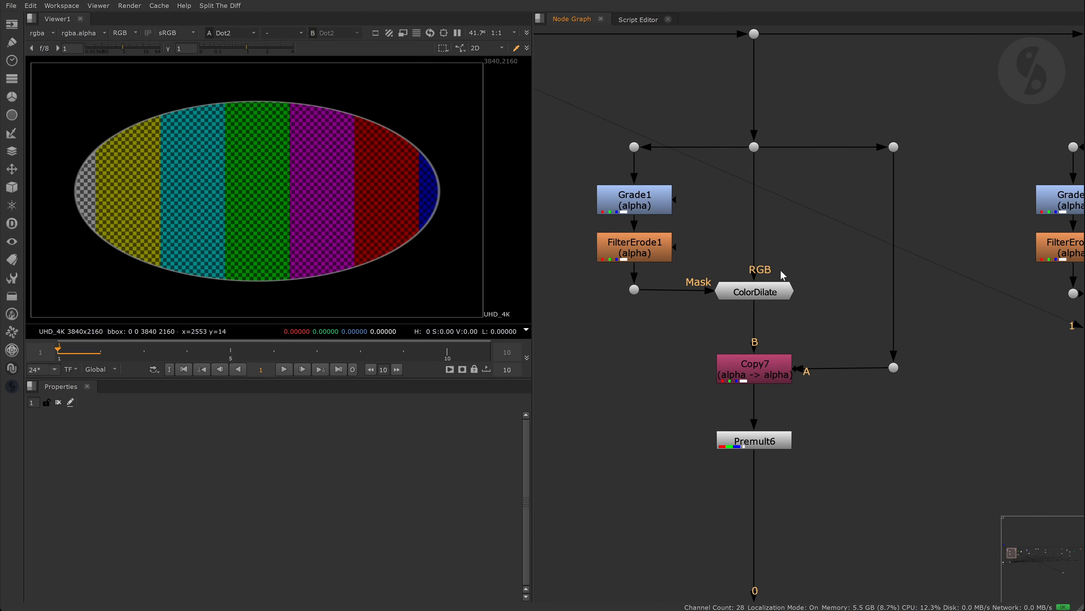
{"action": "scroll", "coordinate": [780, 269], "scroll_direction": "up", "scroll_amount": 2}
{"action": "middle_click_drag", "start_coordinate": [826, 269], "coordinate": [868, 267]}
{"action": "left_click", "coordinate": [810, 301]}
- Split ColorDilate's Grow Texture and Erode Matte into width/height, then open its internal graph
{"action": "key", "text": "1"}
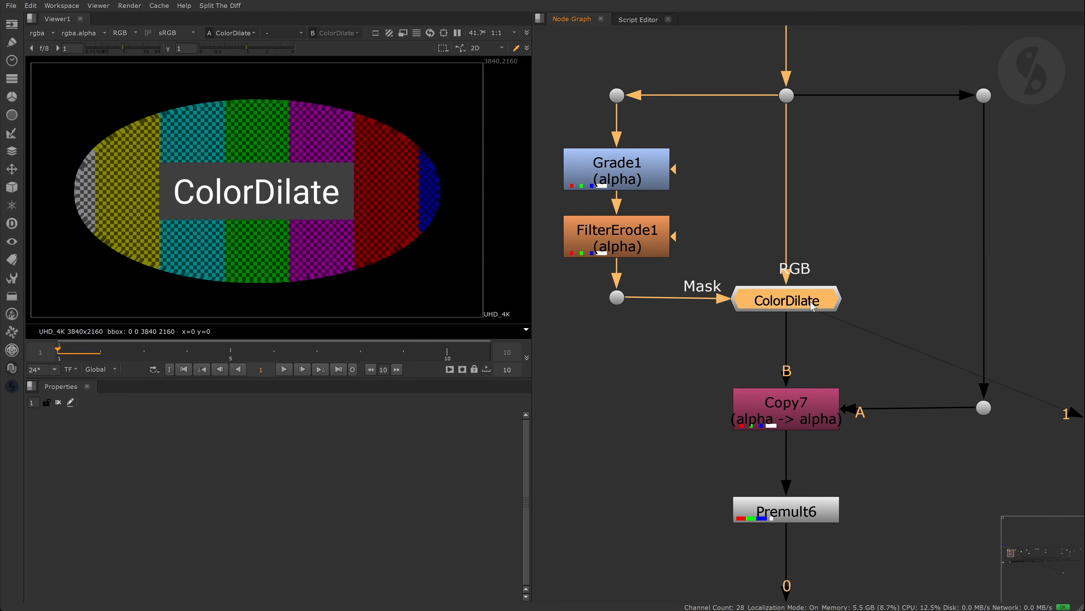
{"action": "double_click", "coordinate": [811, 305]}
{"action": "left_click", "coordinate": [879, 226]}
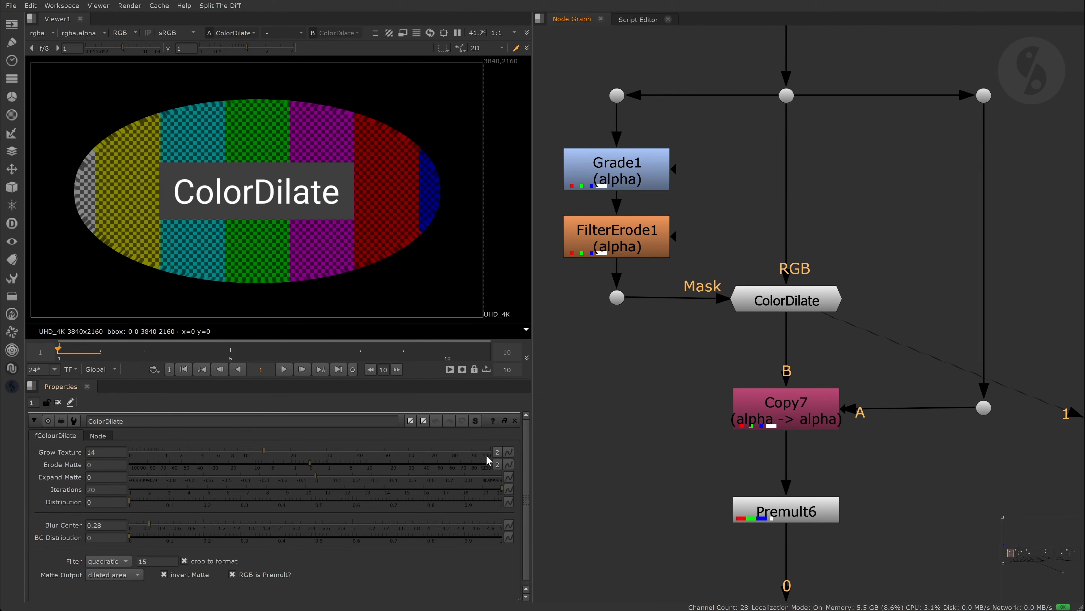
{"action": "left_click", "coordinate": [496, 452]}
{"action": "left_click", "coordinate": [497, 464]}
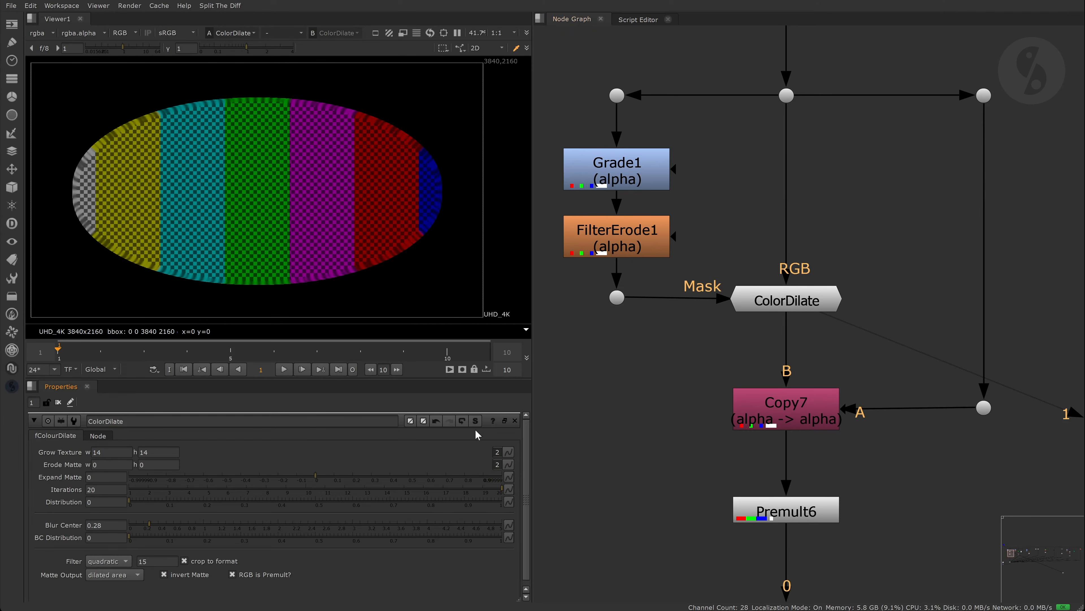
{"action": "left_click", "coordinate": [475, 421]}
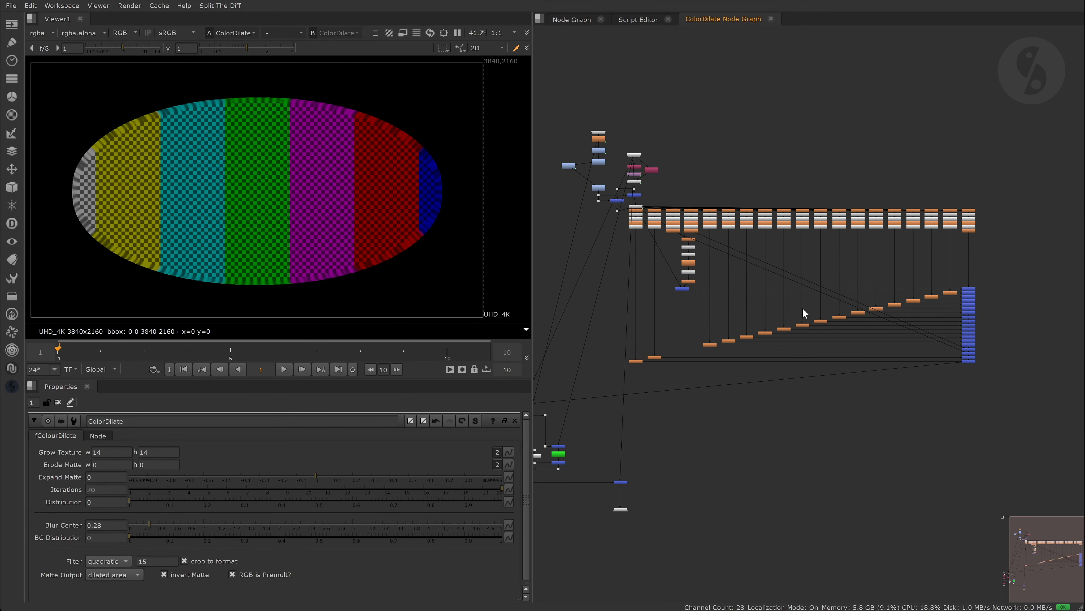
- Change ColorDilate's Iterations from 20 to 18, watching the internal graph update
{"action": "middle_click_drag", "start_coordinate": [860, 299], "coordinate": [877, 300]}
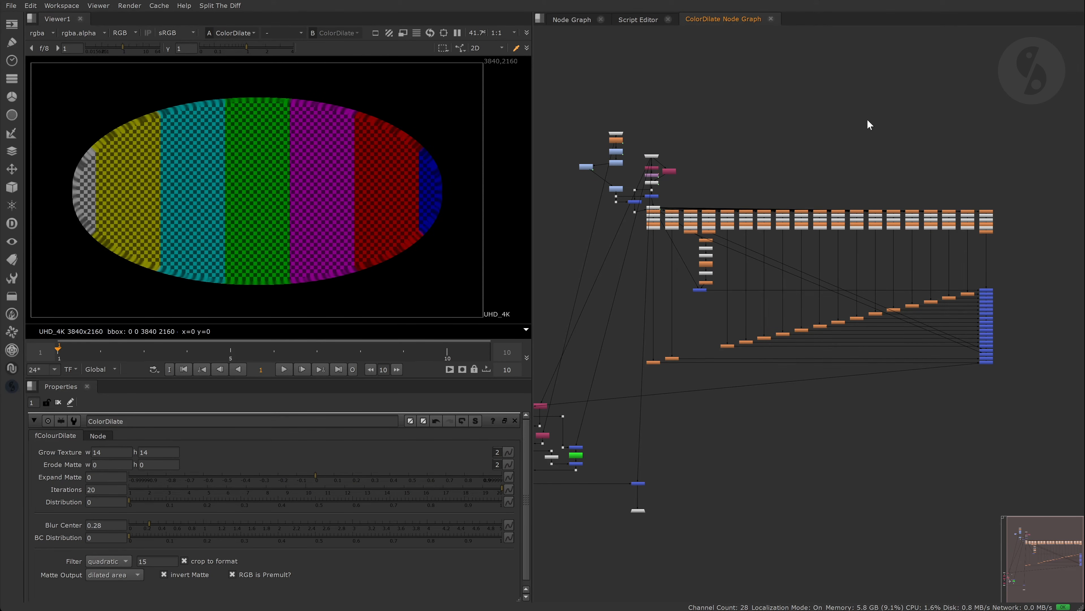
{"action": "left_click", "coordinate": [90, 488]}
{"action": "key", "text": "Down"}
{"action": "key", "text": "Down"}
{"action": "key", "text": "Down"}
{"action": "key", "text": "Down"}
{"action": "key", "text": "Down"}
{"action": "key", "text": "Down"}
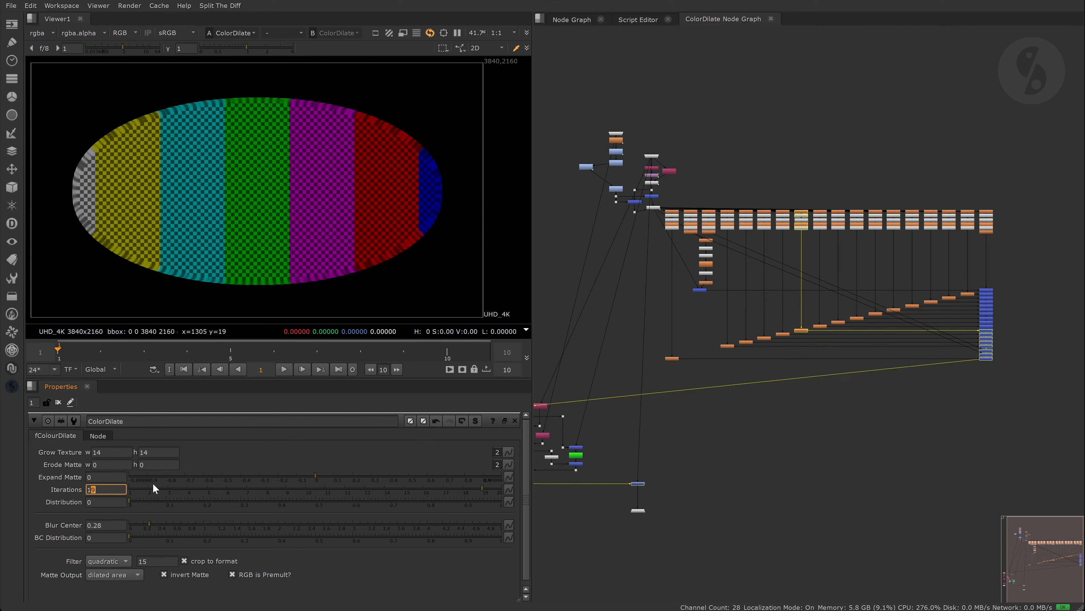
{"action": "key", "text": "Down"}
{"action": "key", "text": "Down"}
{"action": "key", "text": "Down"}
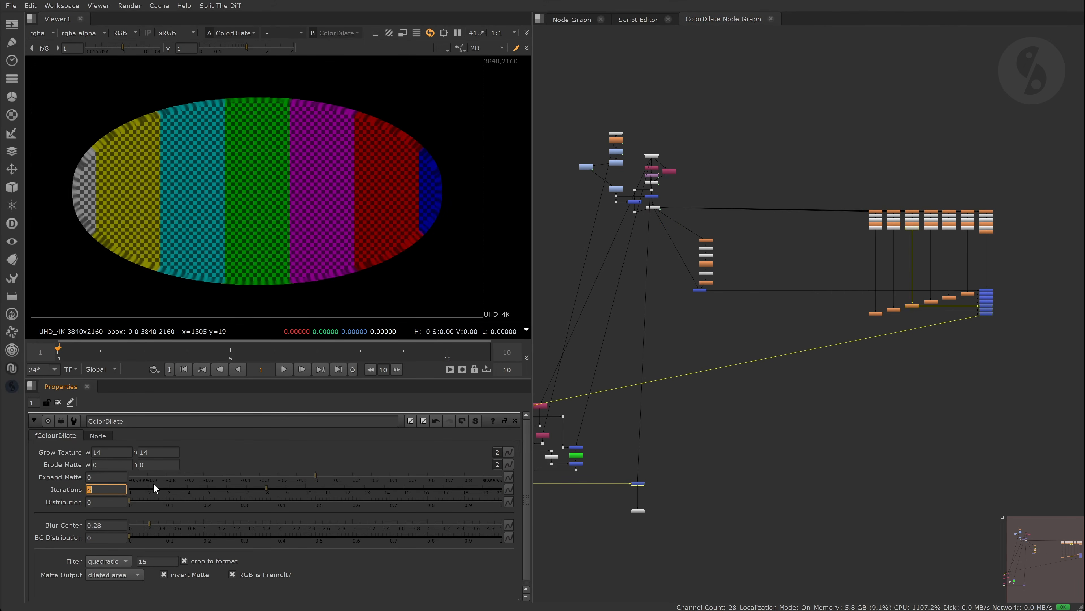
{"action": "key", "text": "Up"}
{"action": "key", "text": "Up"}
{"action": "key", "text": "Up"}
{"action": "key", "text": "Up"}
{"action": "key", "text": "Up"}
{"action": "key", "text": "Up"}
{"action": "key", "text": "Up"}
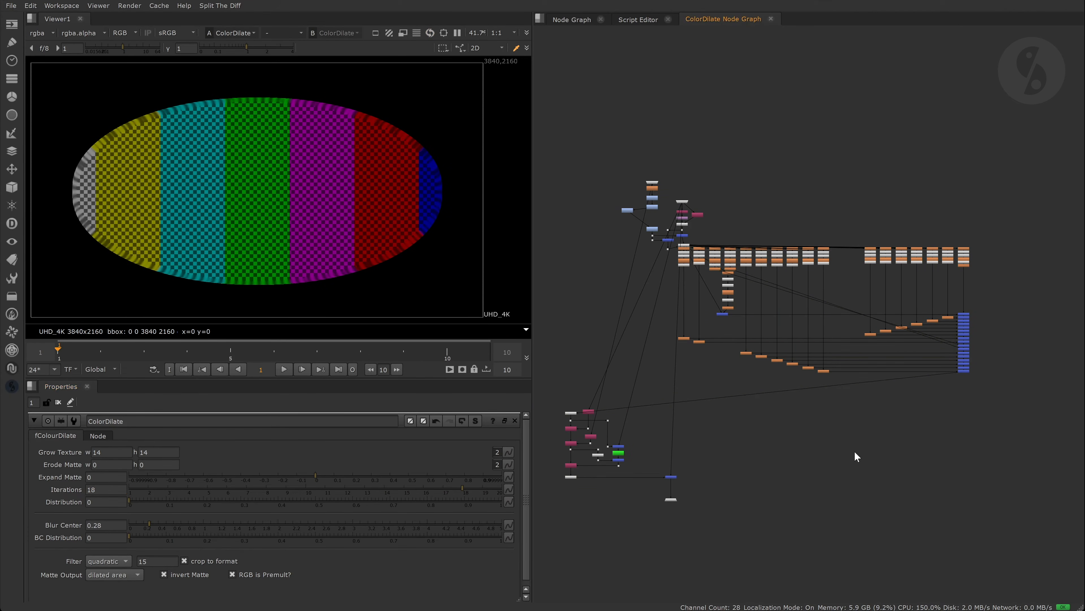
- Check Expand Matte's printed callbacks in the Script Editor, then close the internal graph
{"action": "left_click", "coordinate": [623, 20]}
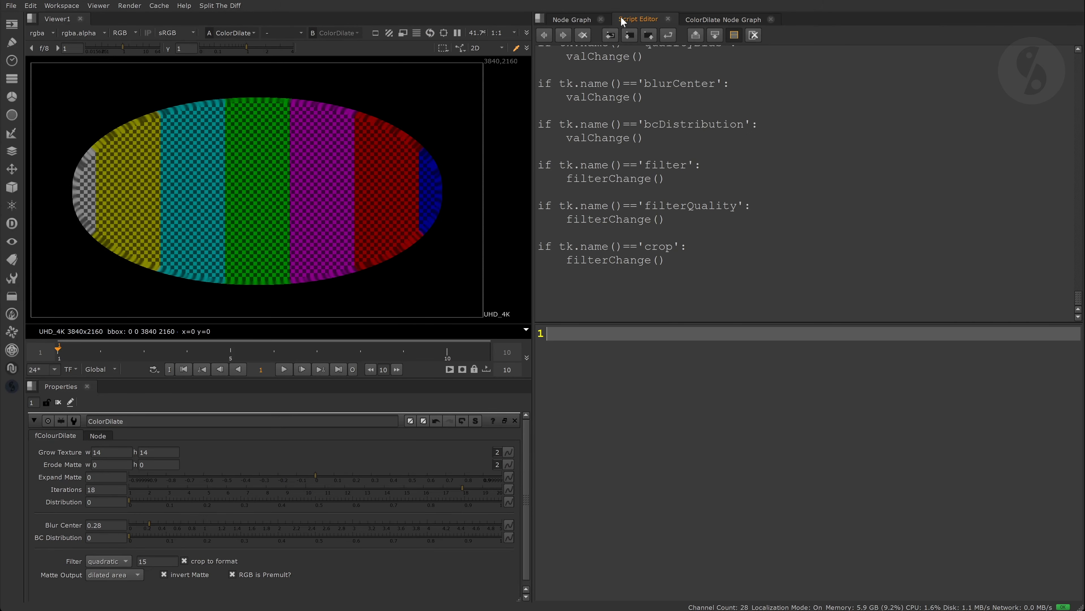
{"action": "left_click", "coordinate": [753, 35]}
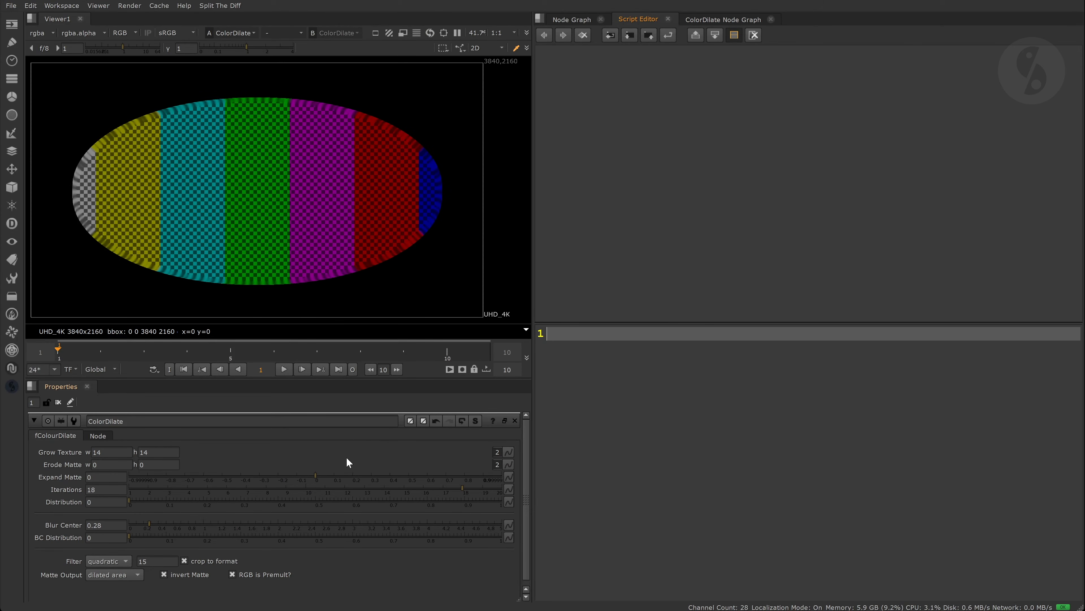
{"action": "left_click", "coordinate": [302, 475]}
{"action": "left_click", "coordinate": [753, 35]}
{"action": "left_click", "coordinate": [321, 474], "text": "ctrl"}
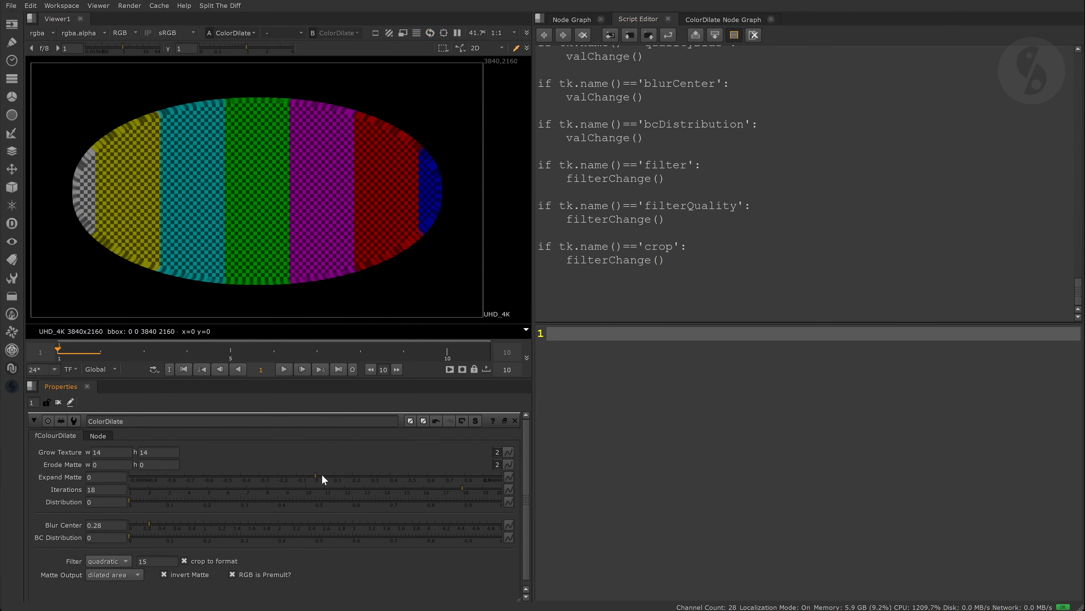
{"action": "left_click", "coordinate": [753, 35]}
{"action": "left_click", "coordinate": [744, 20]}
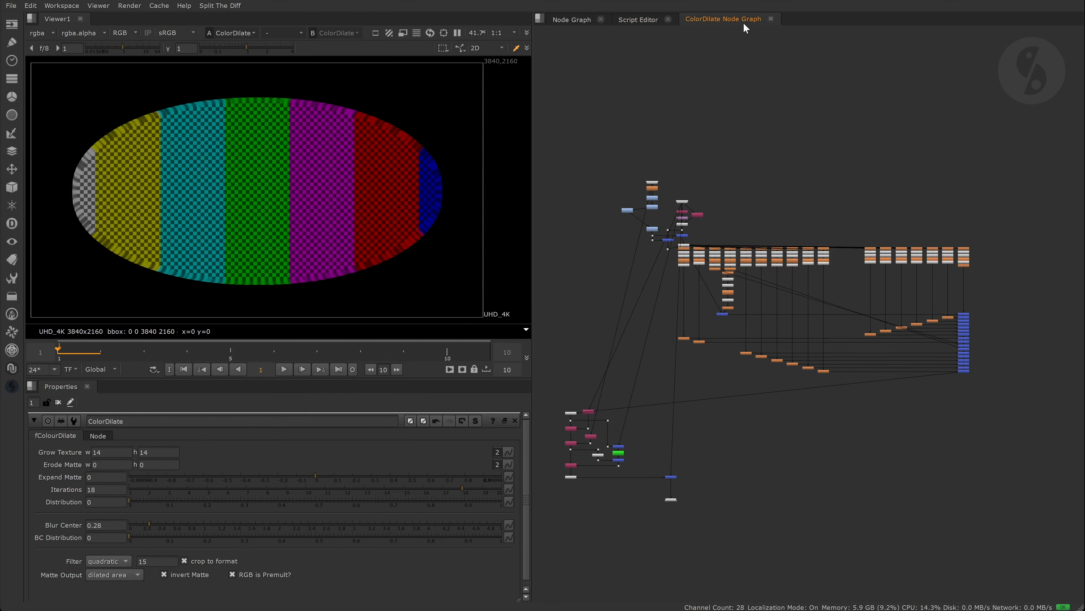
{"action": "left_click", "coordinate": [771, 19]}
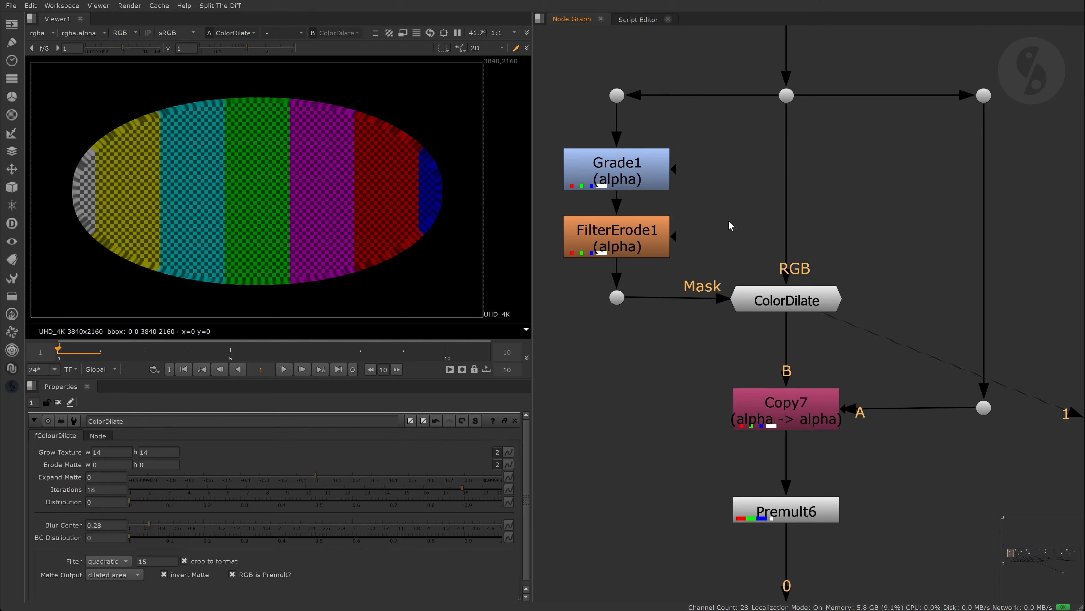
- Pan to the Edge4 tree, open its settings and view its output
{"action": "left_click", "coordinate": [58, 401]}
{"action": "scroll", "coordinate": [757, 264], "scroll_direction": "down", "scroll_amount": 1}
{"action": "middle_click_drag", "start_coordinate": [958, 262], "coordinate": [615, 266]}
{"action": "middle_click_drag", "start_coordinate": [974, 262], "coordinate": [816, 269]}
{"action": "middle_click_drag", "start_coordinate": [891, 259], "coordinate": [797, 253]}
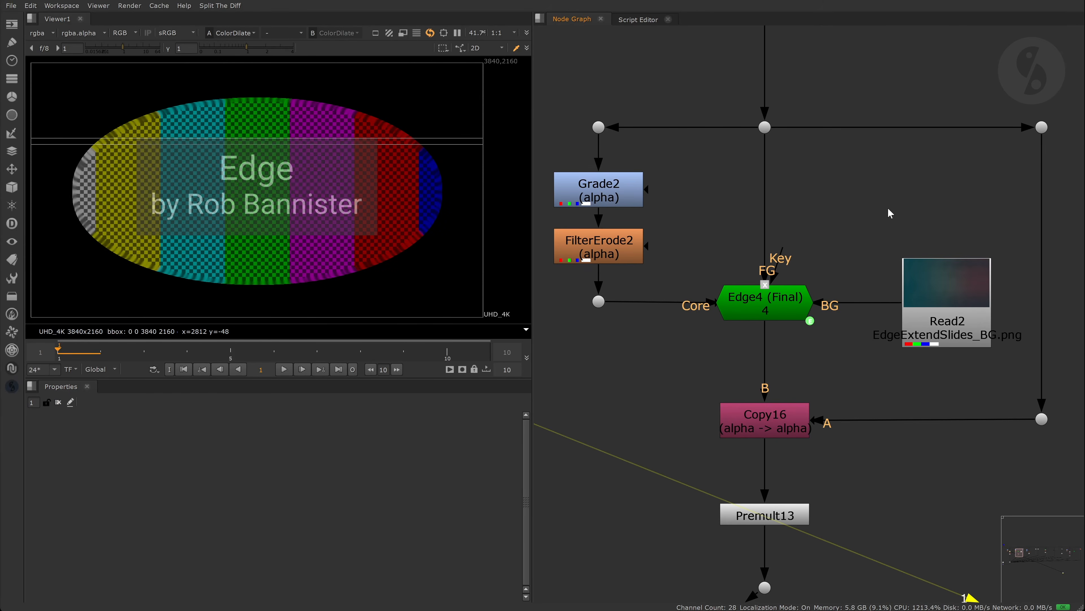
{"action": "double_click", "coordinate": [808, 291]}
{"action": "key", "text": "1"}
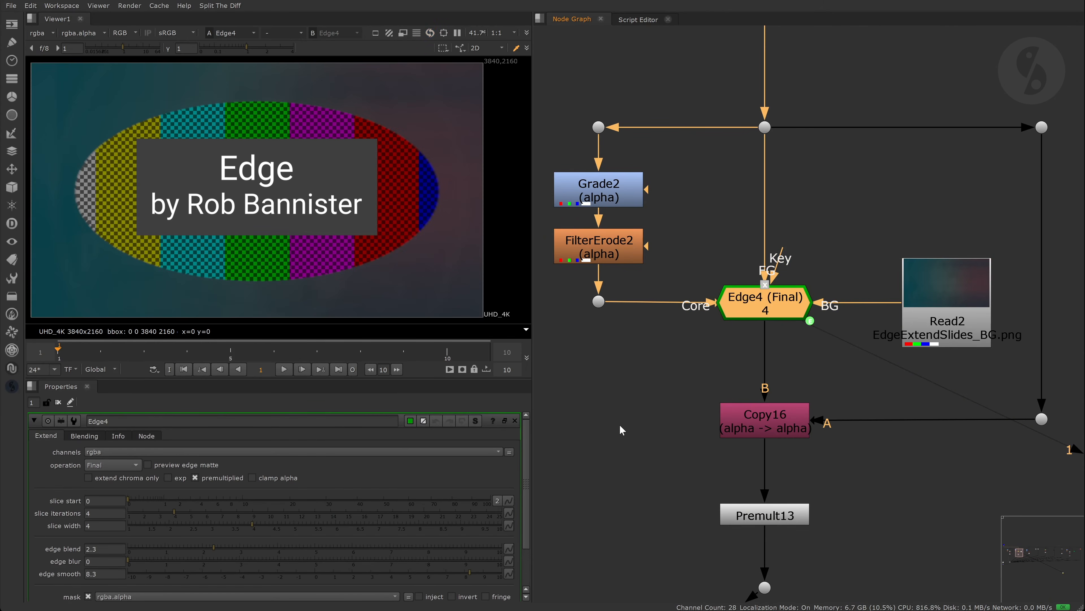
- Reconnect Edge4's FG input to the top dot and show its Blending settings
{"action": "left_click_drag", "start_coordinate": [752, 154], "coordinate": [765, 129]}
{"action": "left_click_drag", "start_coordinate": [782, 246], "coordinate": [837, 165]}
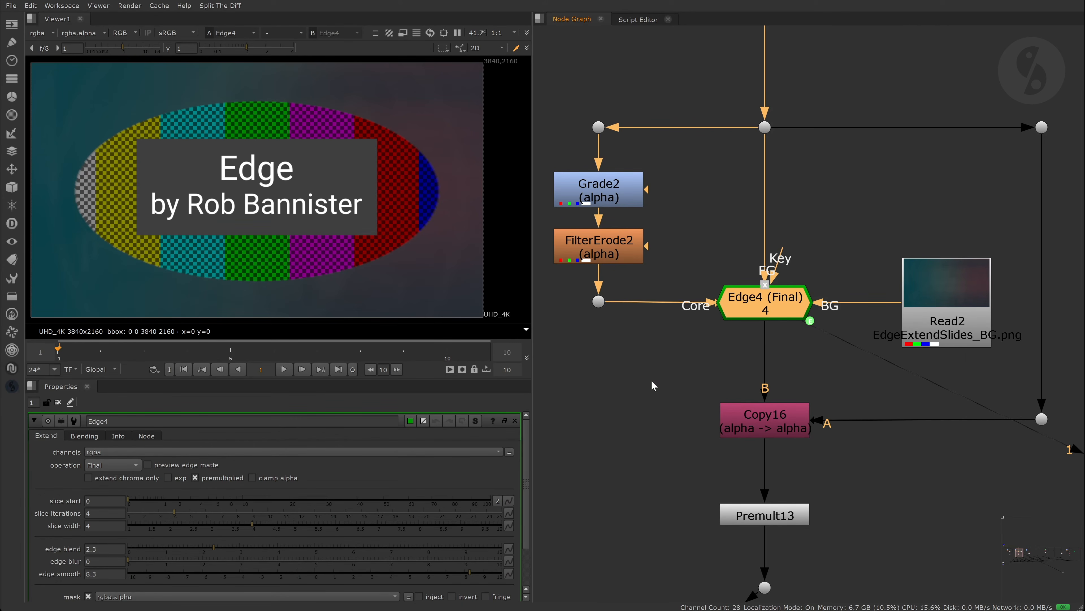
{"action": "scroll", "coordinate": [529, 454], "scroll_direction": "down", "scroll_amount": 1}
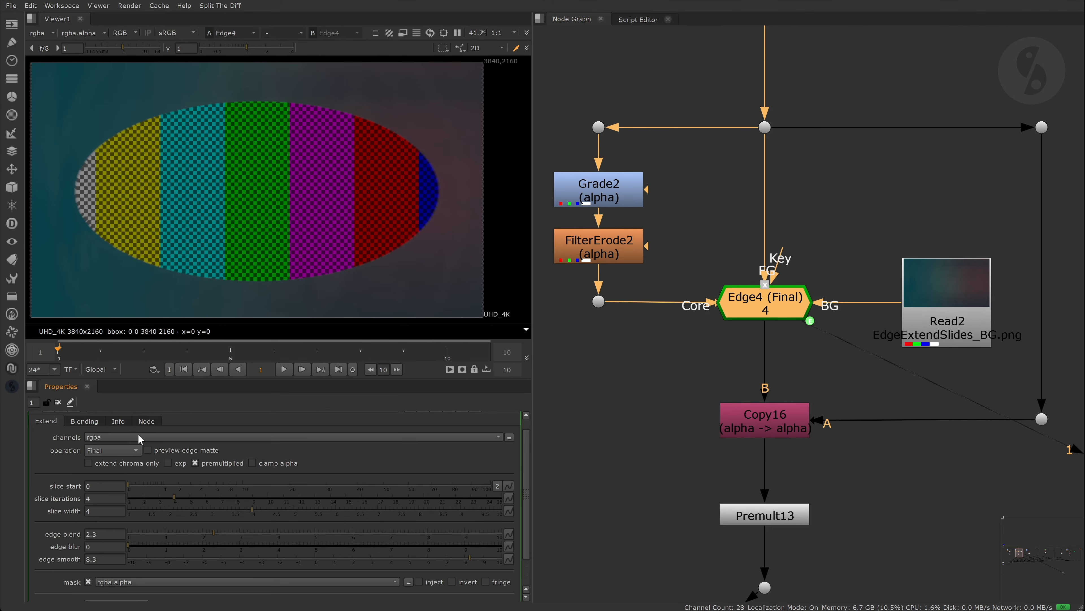
{"action": "left_click", "coordinate": [84, 422]}
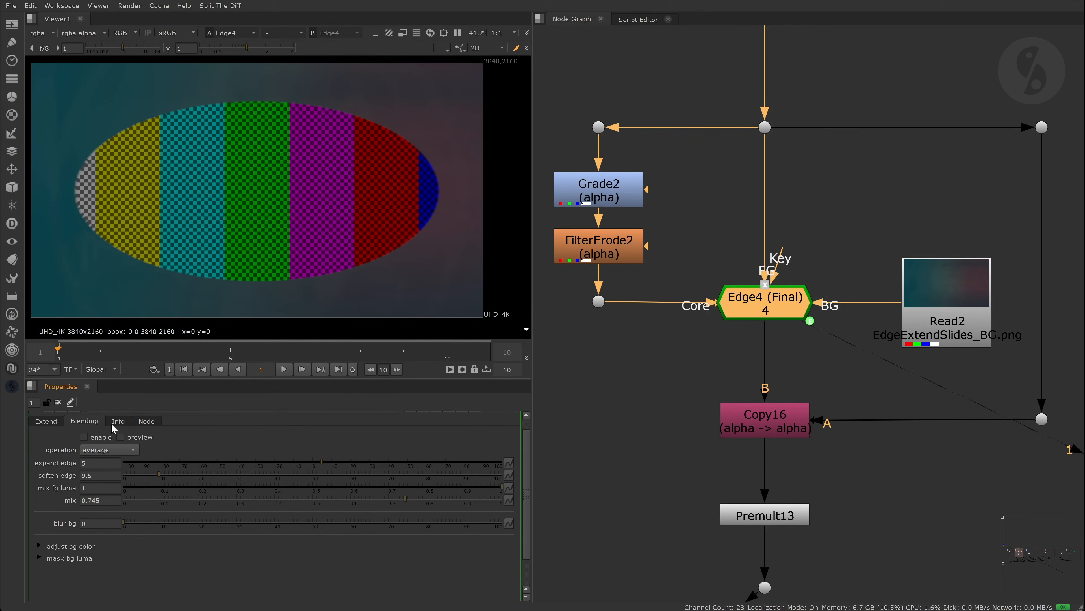
- Toggle Edge4's edge blending off and on to compare, leaving it enabled
{"action": "scroll", "coordinate": [121, 126], "scroll_direction": "up", "scroll_amount": 5}
{"action": "left_click", "coordinate": [83, 437]}
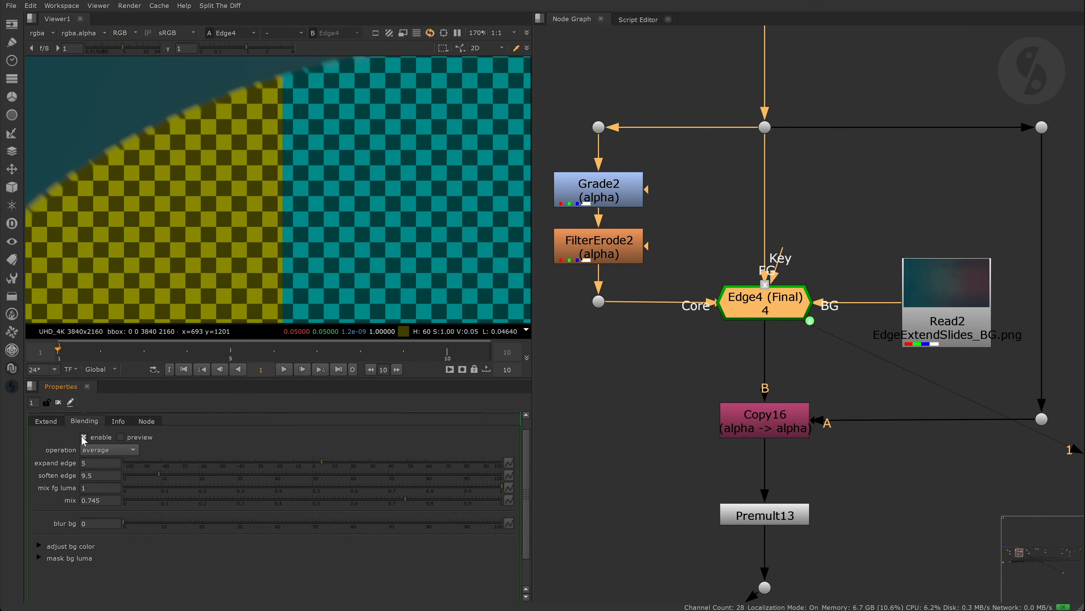
{"action": "scroll", "coordinate": [109, 145], "scroll_direction": "up", "scroll_amount": 4}
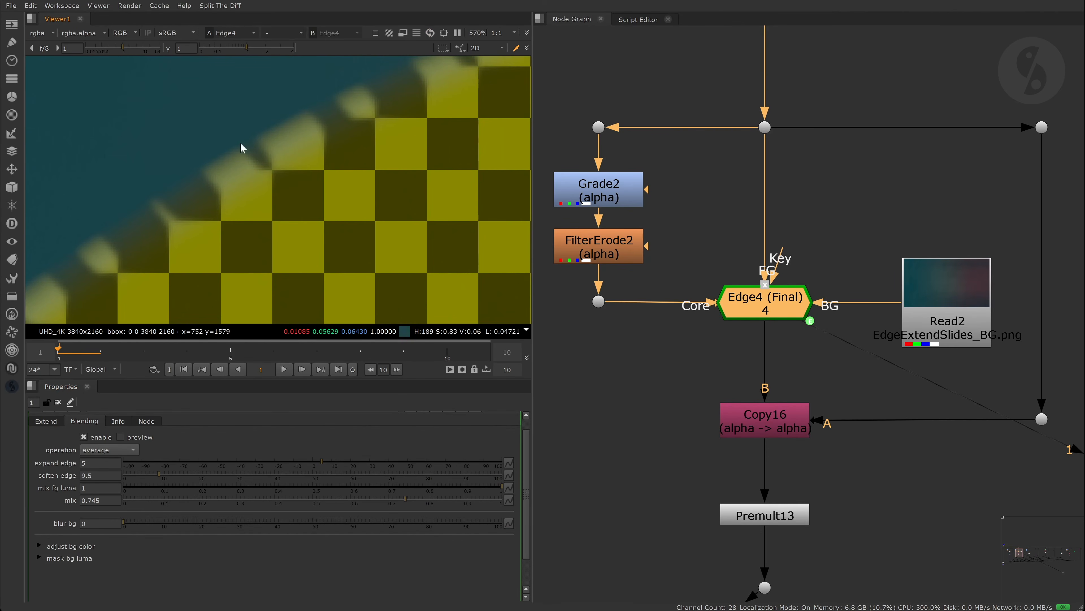
{"action": "left_click", "coordinate": [84, 437]}
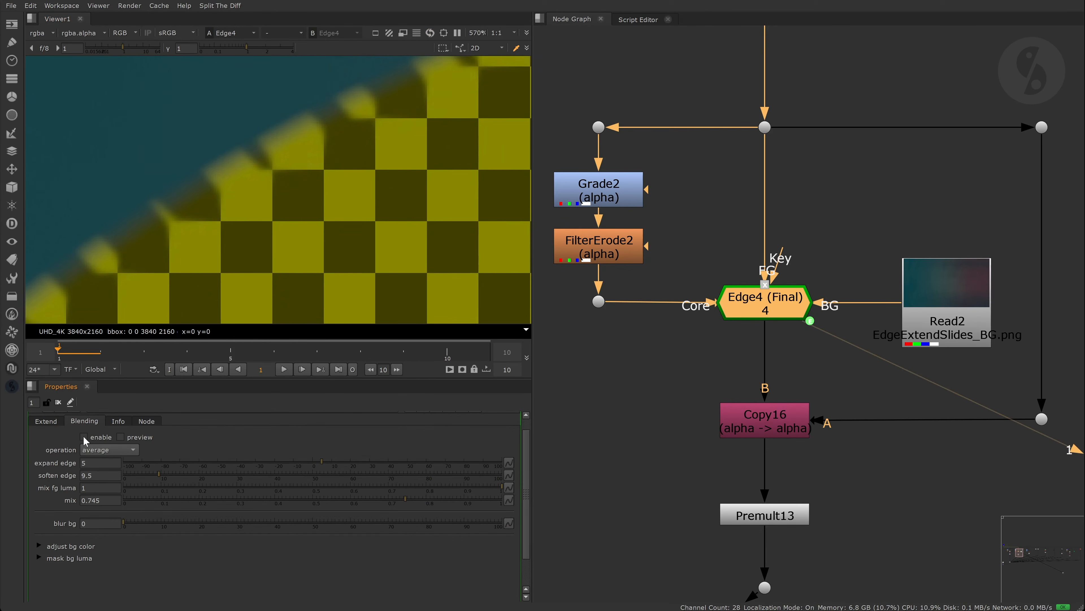
{"action": "left_click", "coordinate": [84, 436]}
{"action": "scroll", "coordinate": [276, 137], "scroll_direction": "down", "scroll_amount": 10}
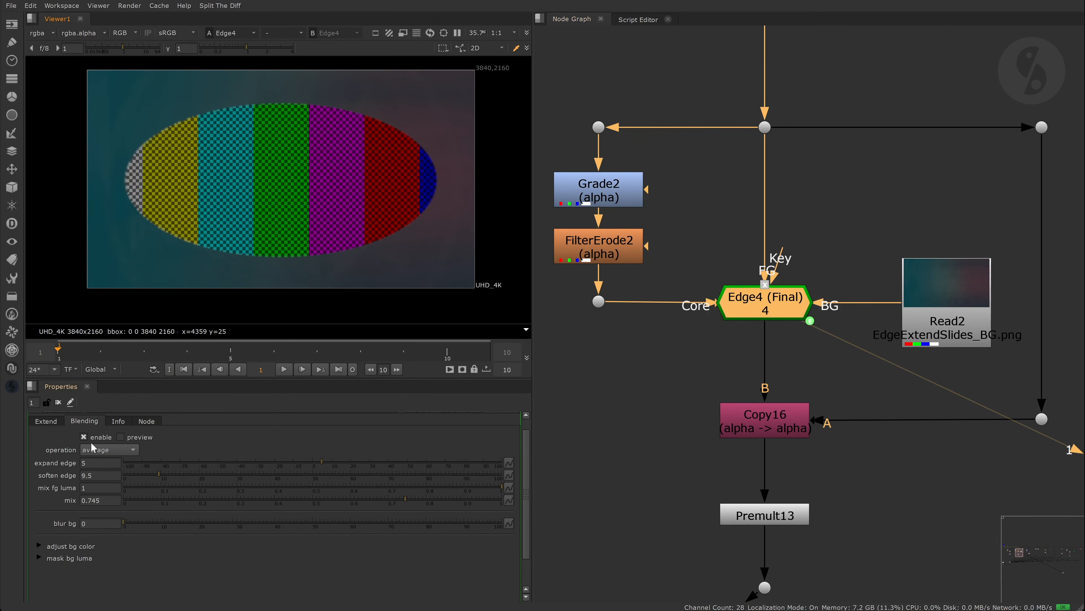
- Try Edge4's operation at Intermediate, return it to Final, and preview the edge matte
{"action": "left_click", "coordinate": [46, 420]}
{"action": "left_click", "coordinate": [113, 449]}
{"action": "left_click", "coordinate": [128, 462]}
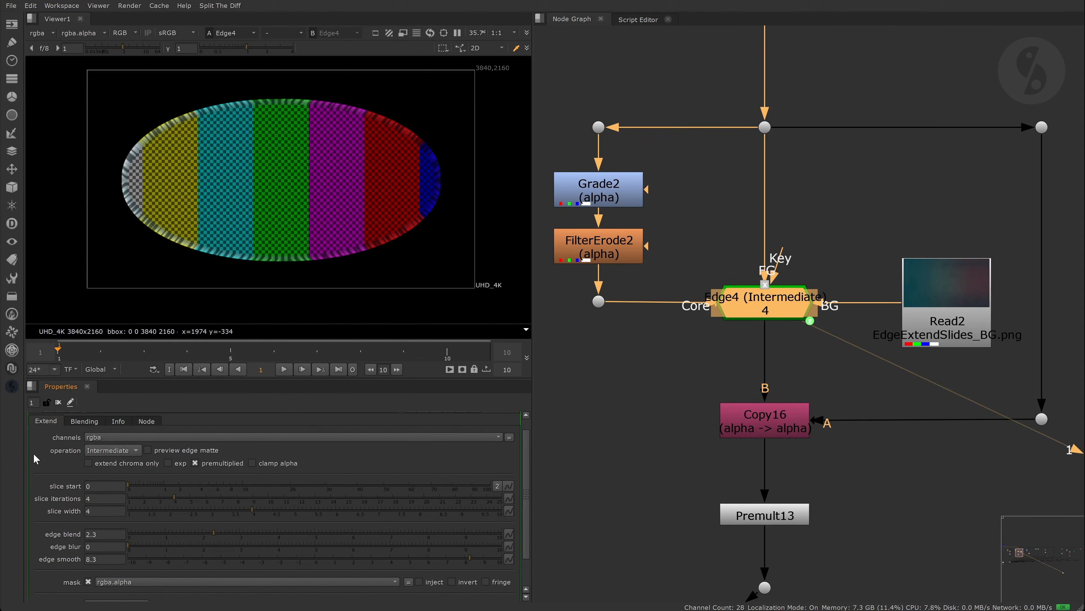
{"action": "left_click", "coordinate": [112, 450]}
{"action": "left_click", "coordinate": [111, 438]}
{"action": "left_click", "coordinate": [148, 449]}
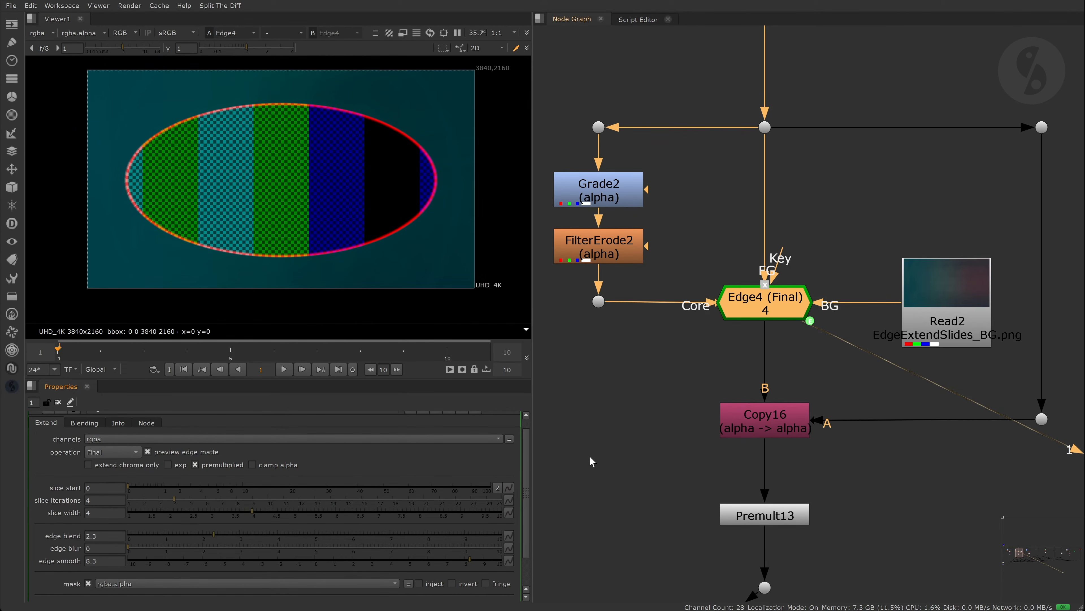
- Create the 'Regrain this edge' Shuffle1 matte node from Edge4, then view Edge4 again
{"action": "scroll", "coordinate": [310, 570], "scroll_direction": "down", "scroll_amount": 2}
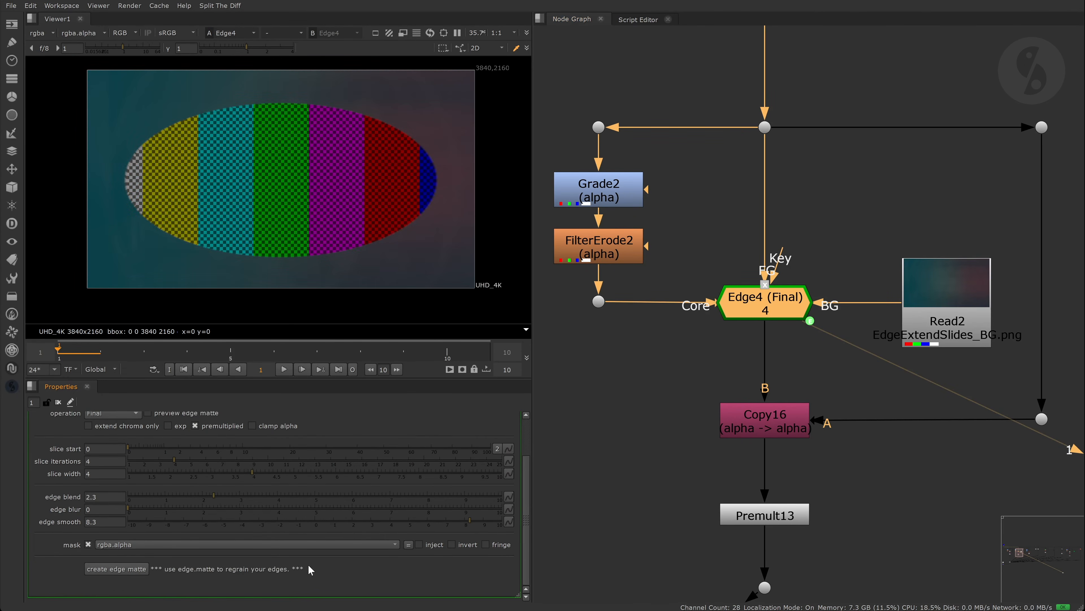
{"action": "left_click", "coordinate": [132, 569]}
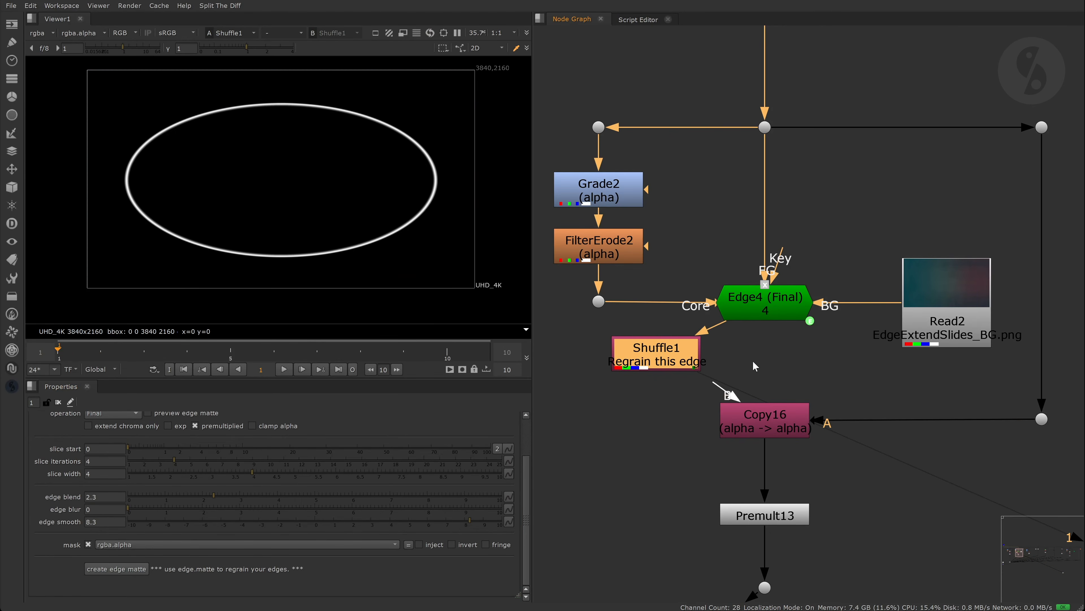
{"action": "left_click", "coordinate": [836, 347]}
{"action": "left_click", "coordinate": [776, 310]}
{"action": "key", "text": "1"}
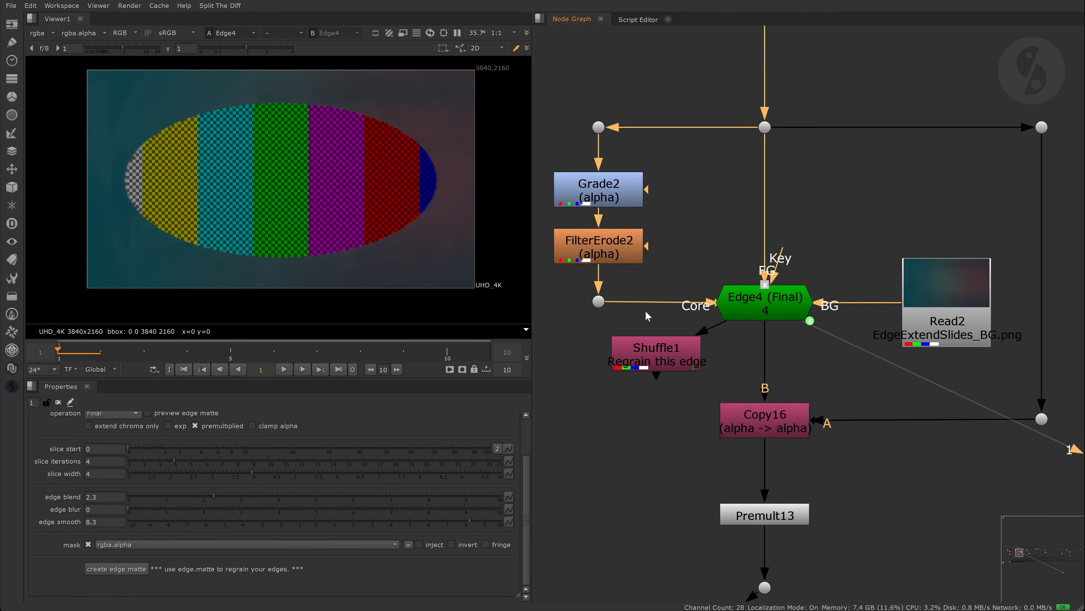
- Test extend chroma only on Edge4, turn it back off, and fit the image in the viewer
{"action": "scroll", "coordinate": [184, 179], "scroll_direction": "up", "scroll_amount": 4}
{"action": "left_click", "coordinate": [118, 426]}
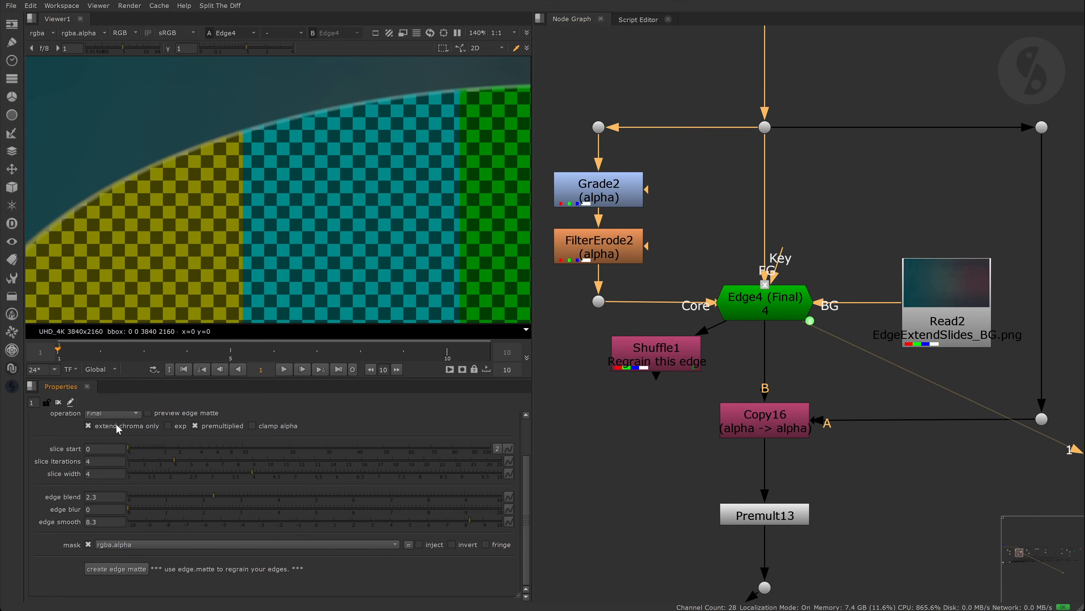
{"action": "left_click", "coordinate": [117, 426]}
{"action": "key", "text": "f"}
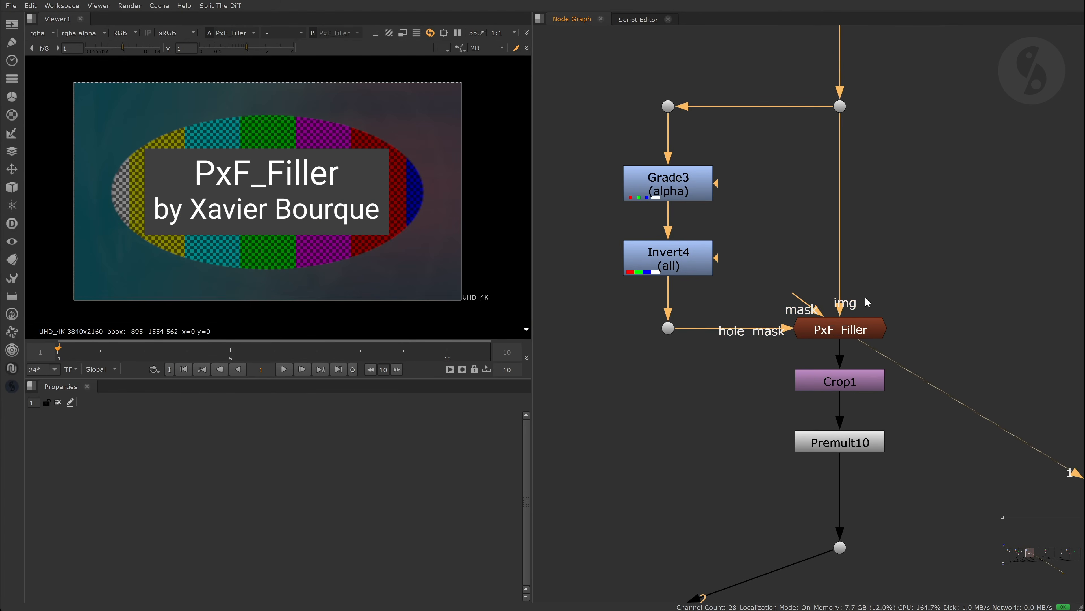
- Open PxF_Filler's settings and set its angle to 28
{"action": "left_click", "coordinate": [725, 376]}
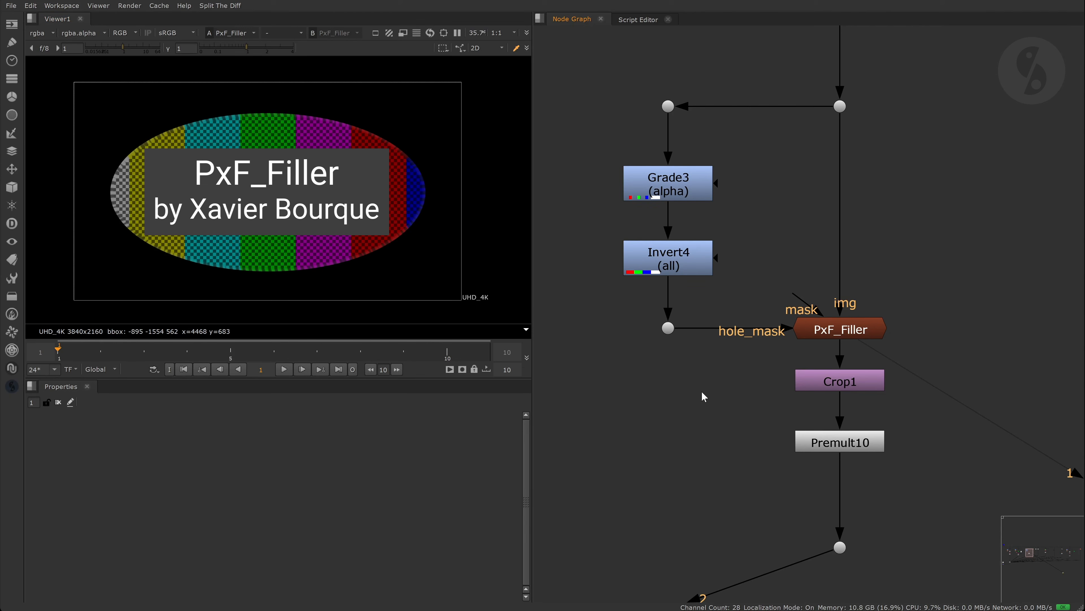
{"action": "double_click", "coordinate": [830, 333]}
{"action": "scroll", "coordinate": [315, 106], "scroll_direction": "up", "scroll_amount": 5}
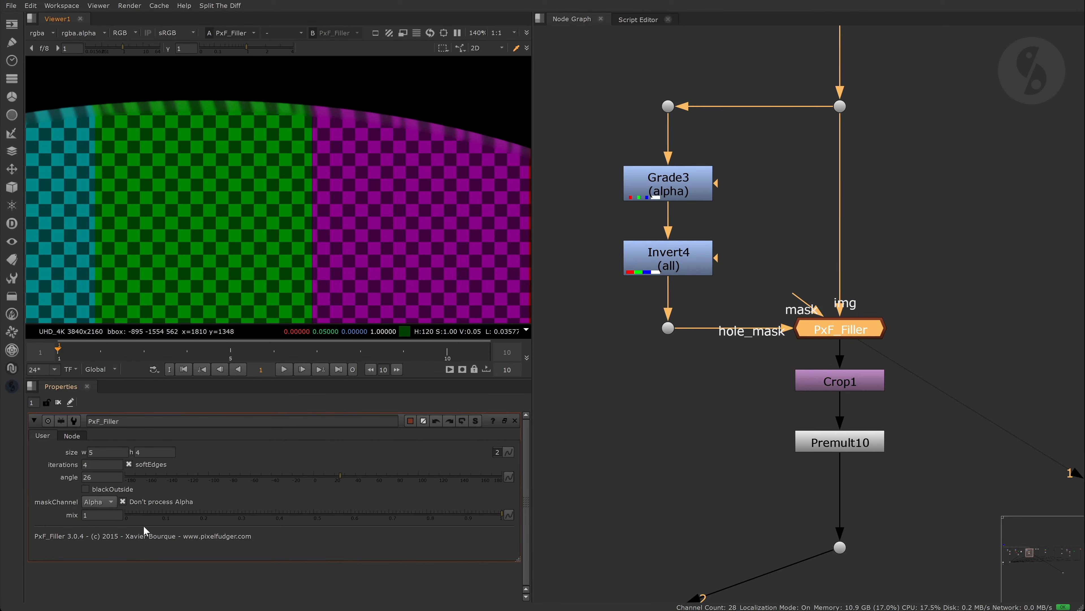
{"action": "left_click", "coordinate": [270, 476]}
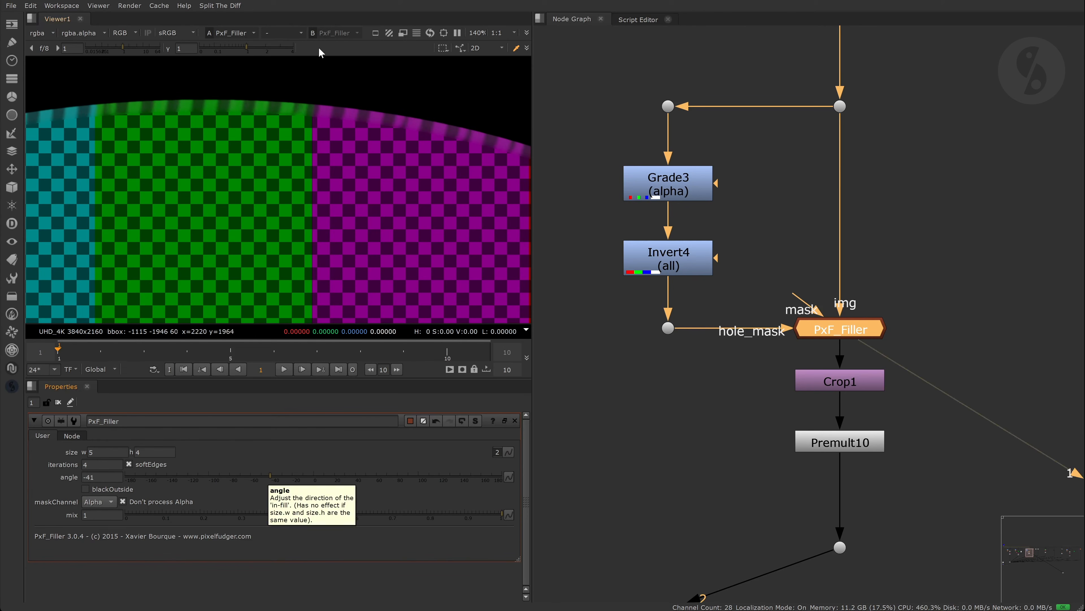
{"action": "left_click", "coordinate": [345, 478]}
- Deselect PxF_Filler and pan the Node Graph over to the KillOutline node
{"action": "left_click", "coordinate": [625, 398]}
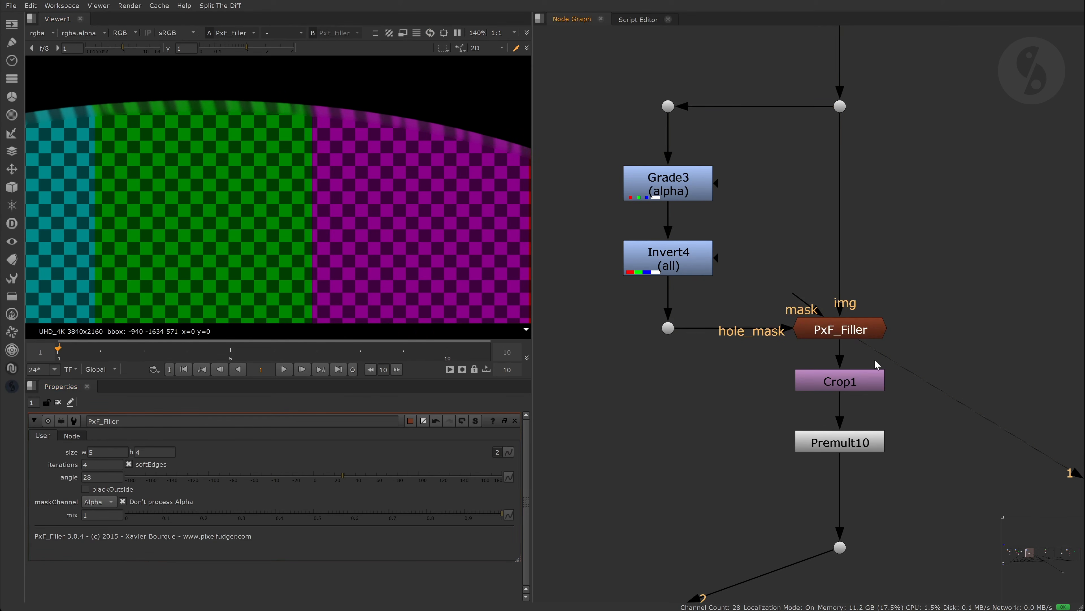
{"action": "middle_click_drag", "start_coordinate": [868, 351], "coordinate": [594, 368]}
{"action": "middle_click_drag", "start_coordinate": [1027, 329], "coordinate": [788, 405]}
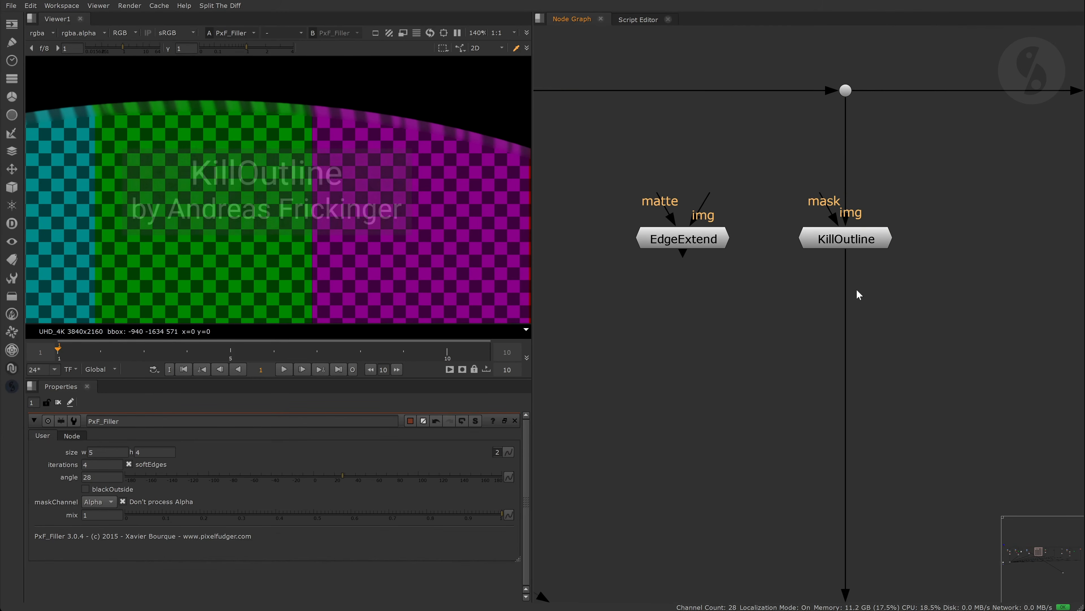
- View KillOutline's output in the viewer and open its settings
{"action": "left_click", "coordinate": [866, 243]}
{"action": "key", "text": "1"}
{"action": "double_click", "coordinate": [867, 243]}
{"action": "left_click", "coordinate": [730, 373]}
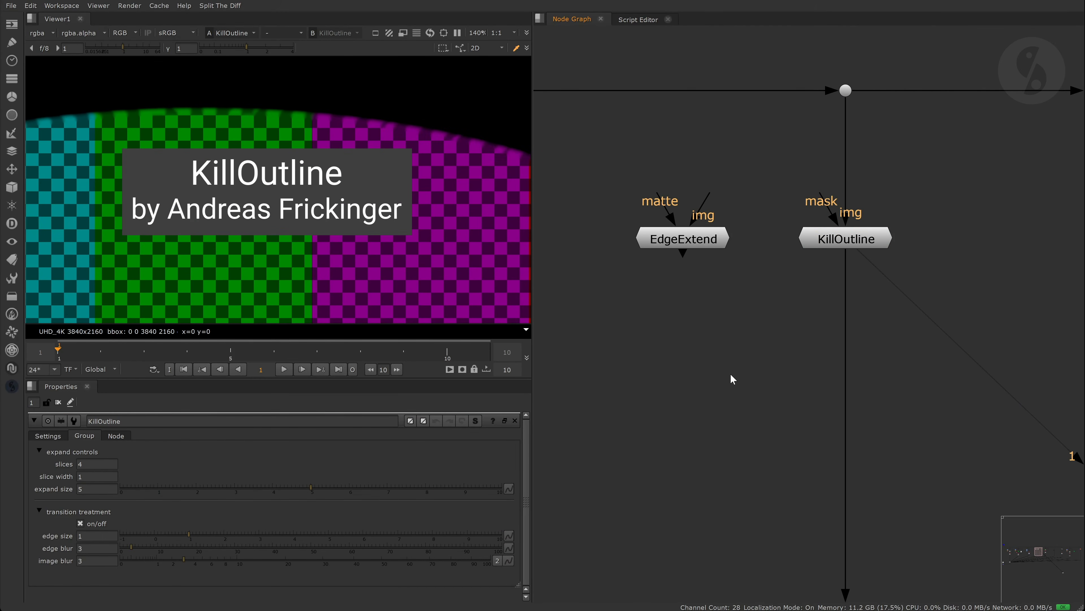
- Open EdgeExtend's settings, inspect its internal group graph, then reopen KillOutline's settings
{"action": "double_click", "coordinate": [673, 243]}
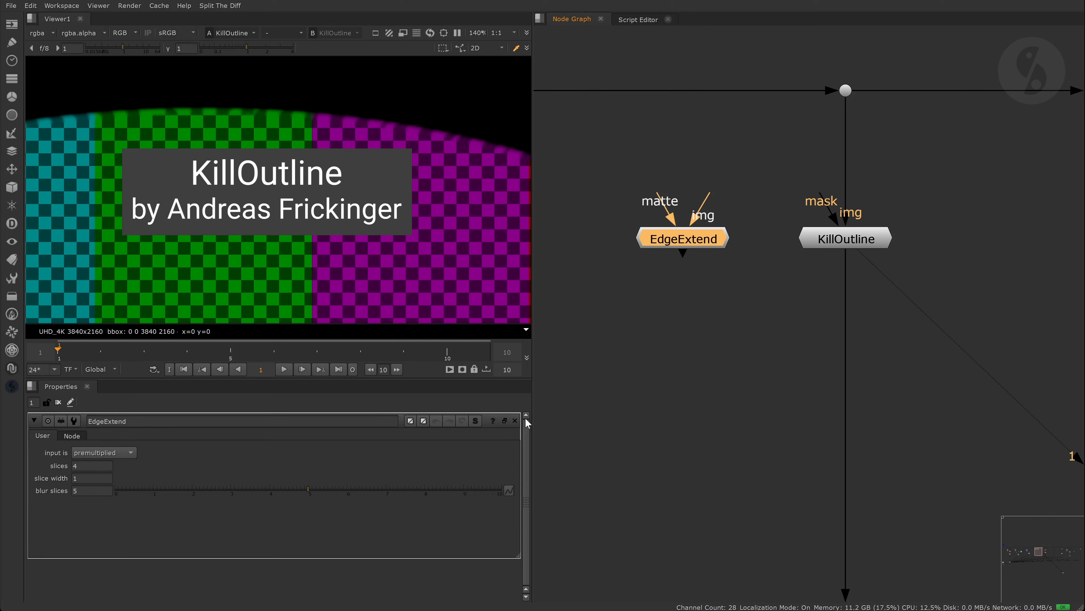
{"action": "key", "text": "ctrl+Return"}
{"action": "scroll", "coordinate": [839, 288], "scroll_direction": "down", "scroll_amount": 2}
{"action": "middle_click_drag", "start_coordinate": [839, 288], "coordinate": [787, 297]}
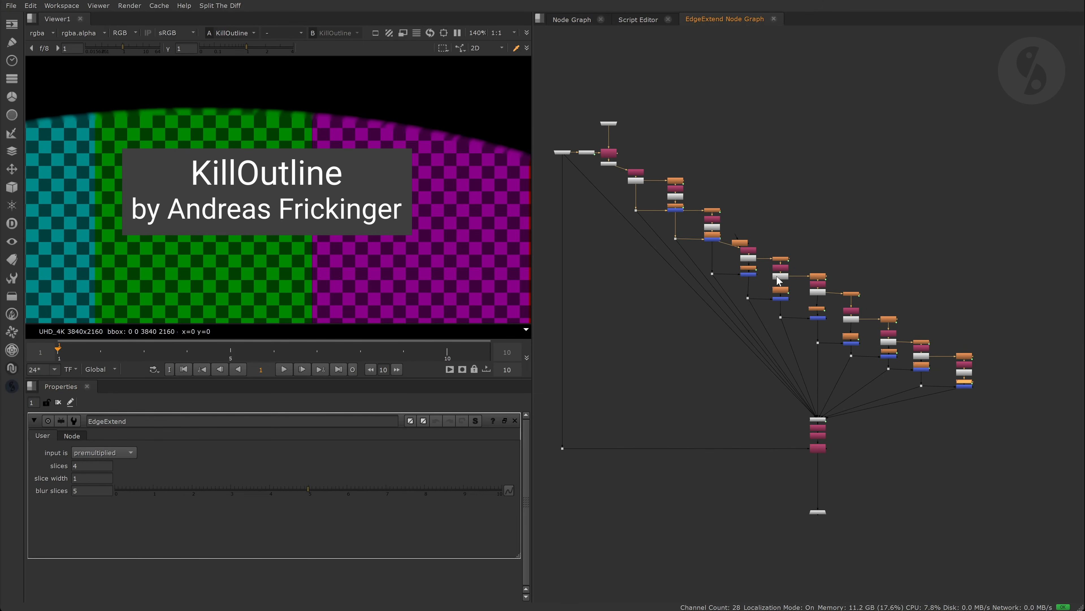
{"action": "left_click", "coordinate": [775, 19]}
{"action": "left_click", "coordinate": [763, 293]}
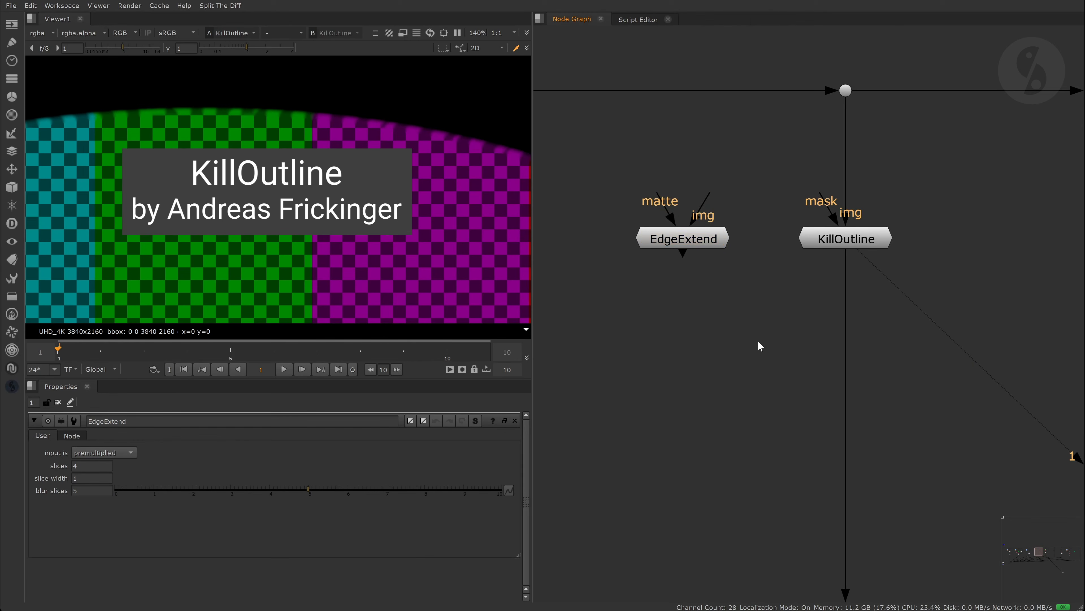
{"action": "double_click", "coordinate": [823, 240]}
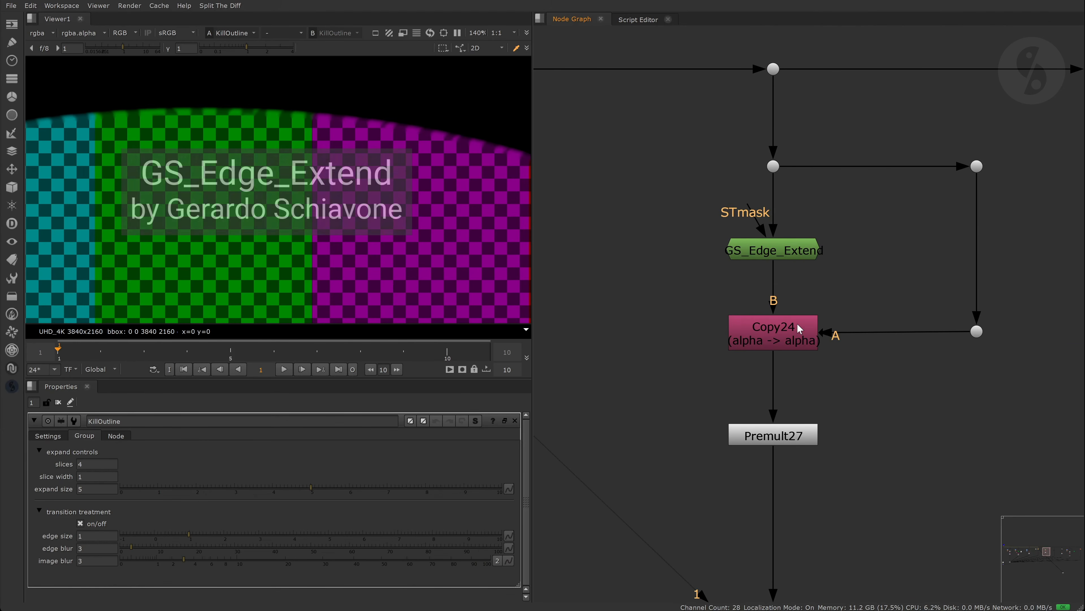
- View GS_Edge_Extend's result and review its settings, then open jkUVEdgeExtend's settings
{"action": "double_click", "coordinate": [803, 250]}
{"action": "key", "text": "1"}
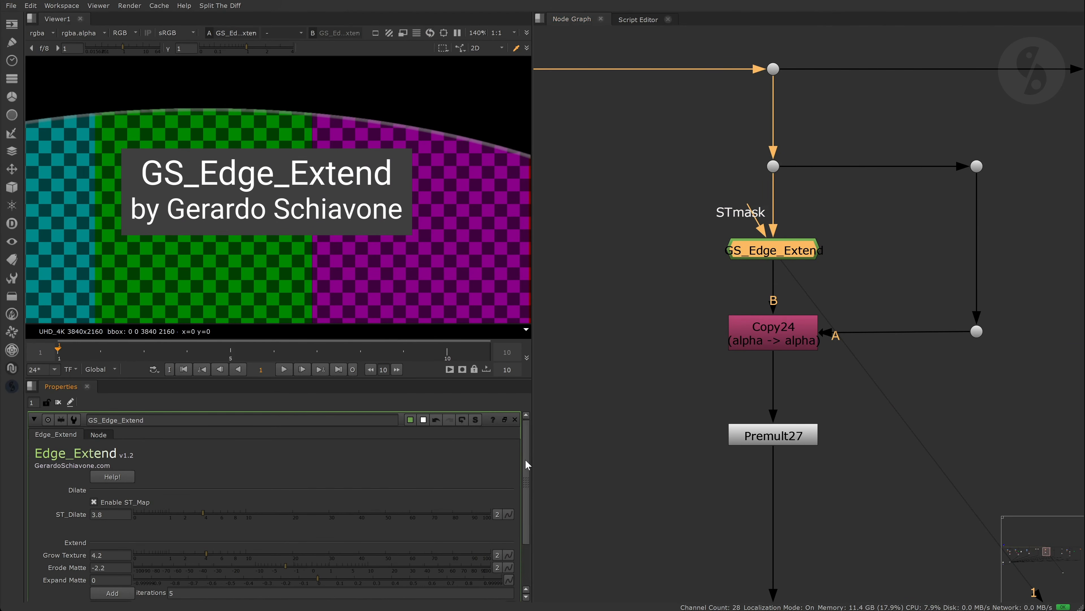
{"action": "scroll", "coordinate": [528, 465], "scroll_direction": "down", "scroll_amount": 2}
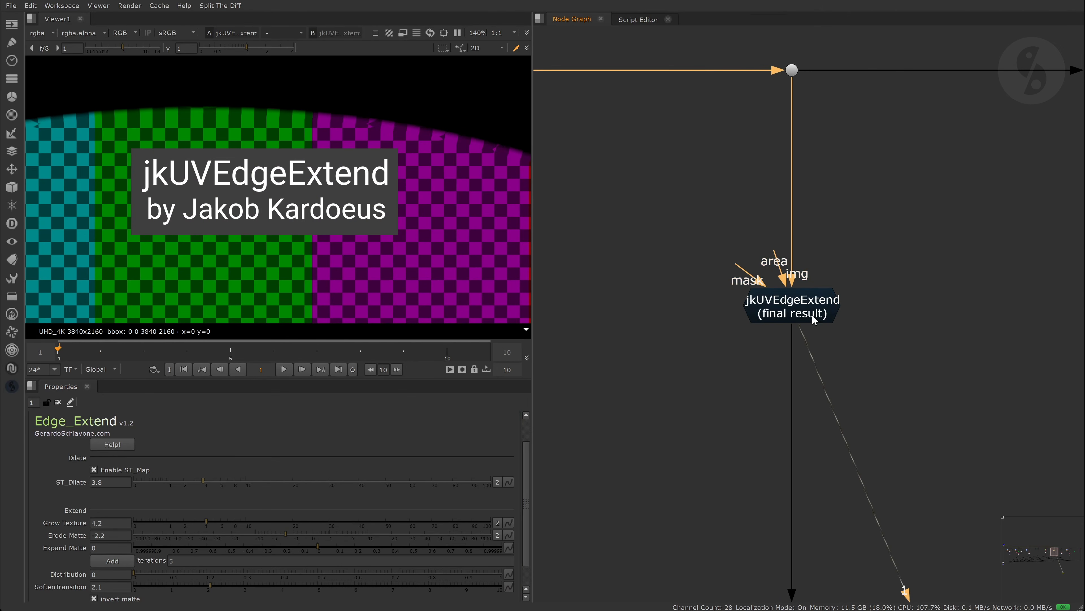
{"action": "double_click", "coordinate": [813, 316]}
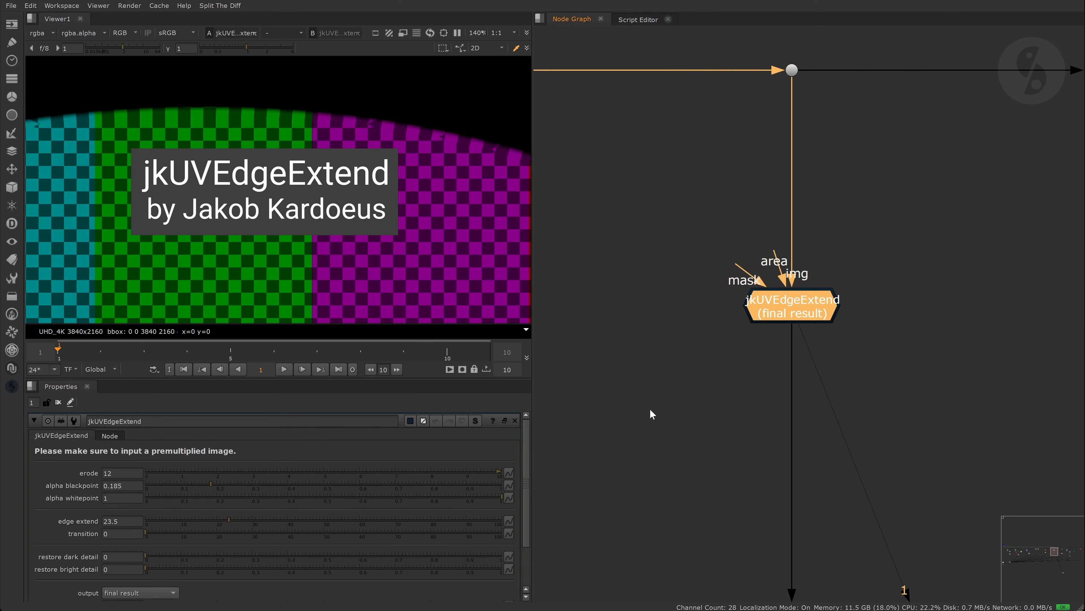
- Set jkUVEdgeExtend's restore dark detail to 1, trying restore bright detail at 1 before returning it to 0
{"action": "left_click", "coordinate": [650, 408]}
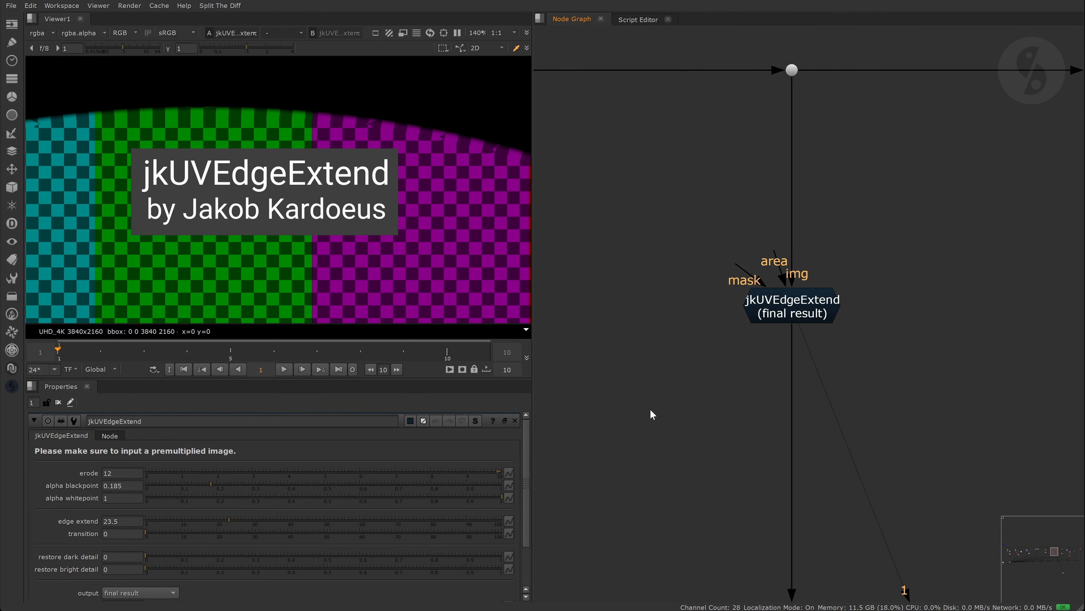
{"action": "scroll", "coordinate": [367, 171], "scroll_direction": "up", "scroll_amount": 3}
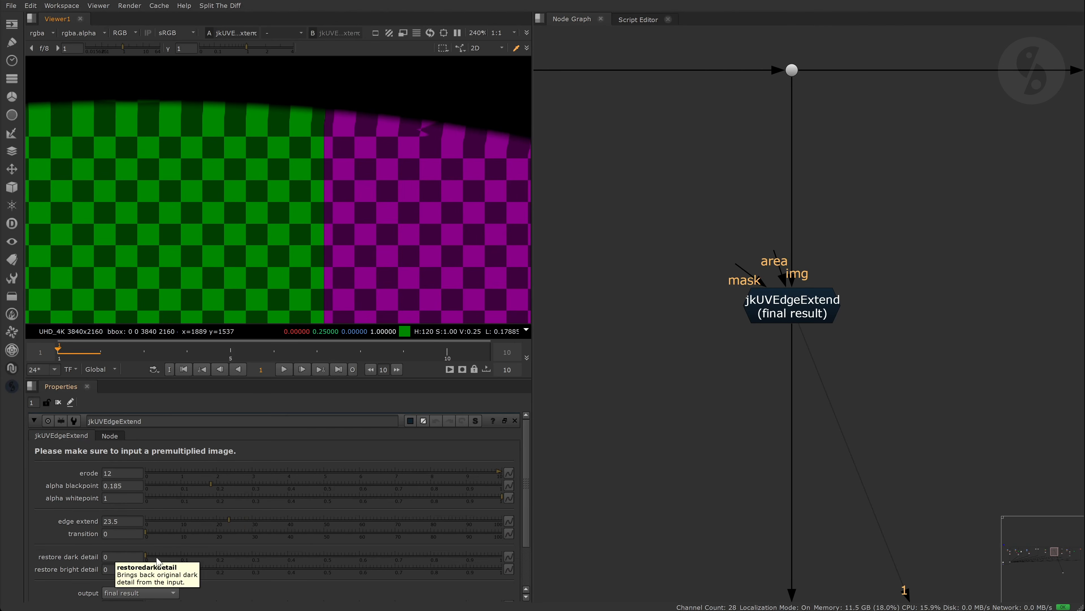
{"action": "left_click_drag", "start_coordinate": [157, 556], "coordinate": [92, 551]}
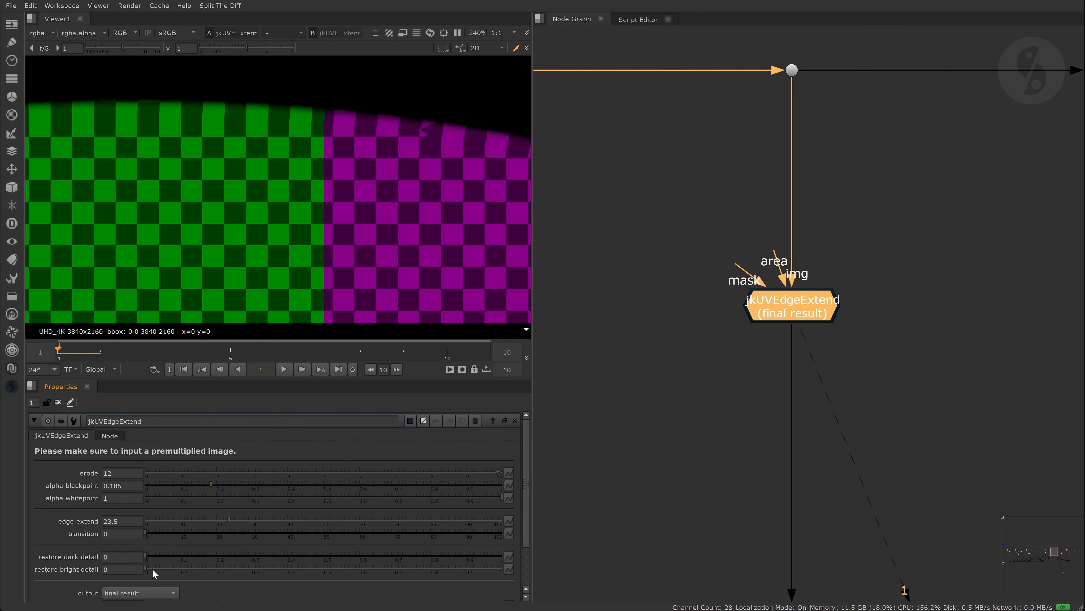
{"action": "left_click_drag", "start_coordinate": [151, 569], "coordinate": [569, 565]}
{"action": "mouse_move", "coordinate": [500, 569]}
{"action": "left_mouse_down"}
{"action": "mouse_move", "coordinate": [91, 572]}
{"action": "mouse_move", "coordinate": [502, 555]}
{"action": "left_mouse_up"}
{"action": "left_click", "coordinate": [640, 324]}
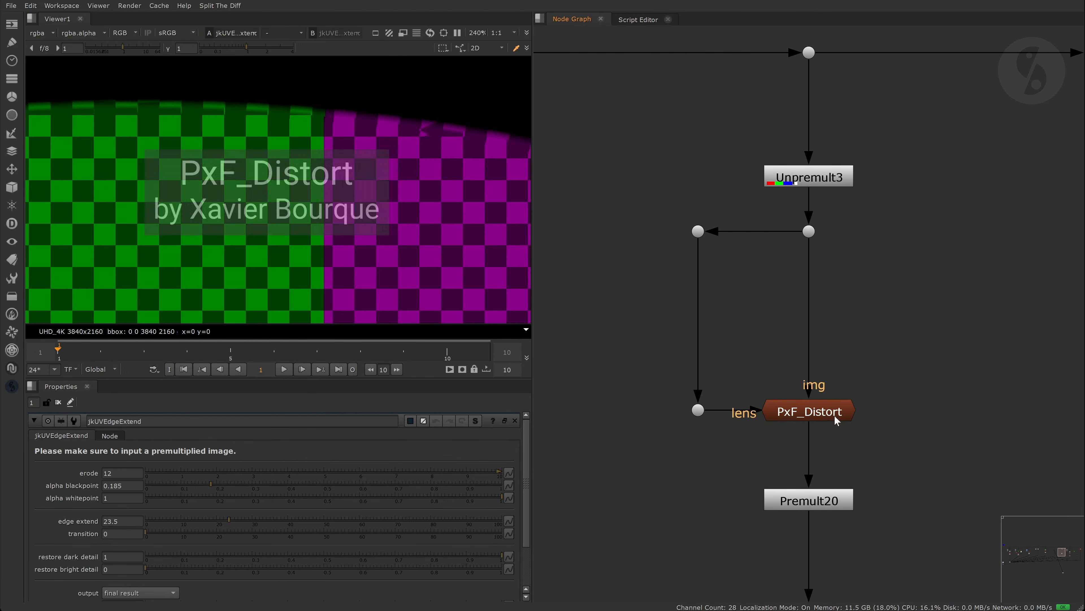
{"action": "left_click", "coordinate": [837, 420]}
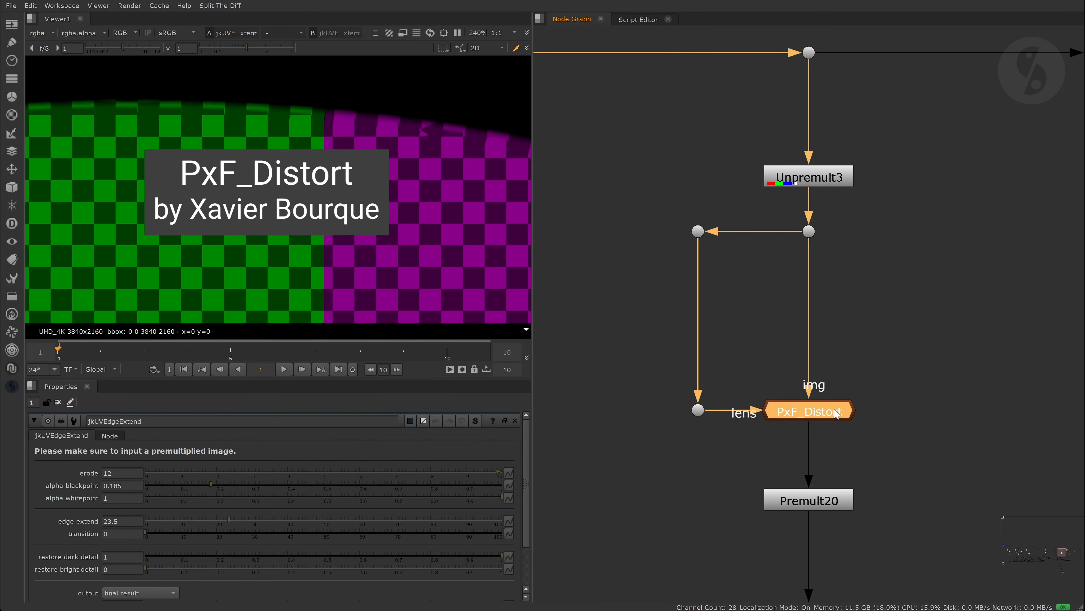
- View PxF_Distort's result and check its filter list, keeping notch, then pan to VectorExtendEdge
{"action": "key", "text": "1"}
{"action": "left_click", "coordinate": [634, 307]}
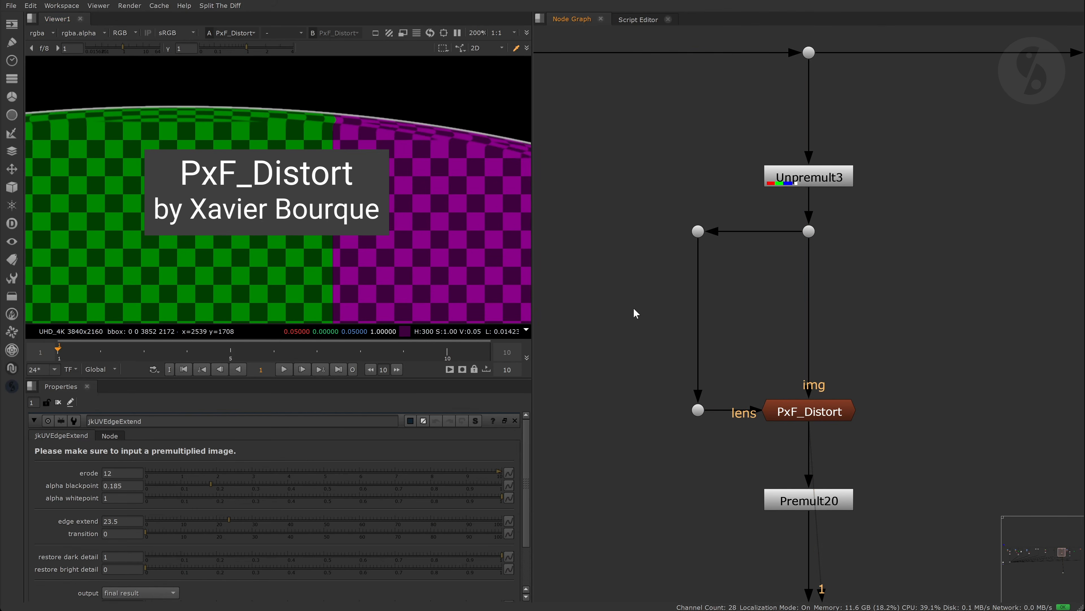
{"action": "double_click", "coordinate": [810, 411]}
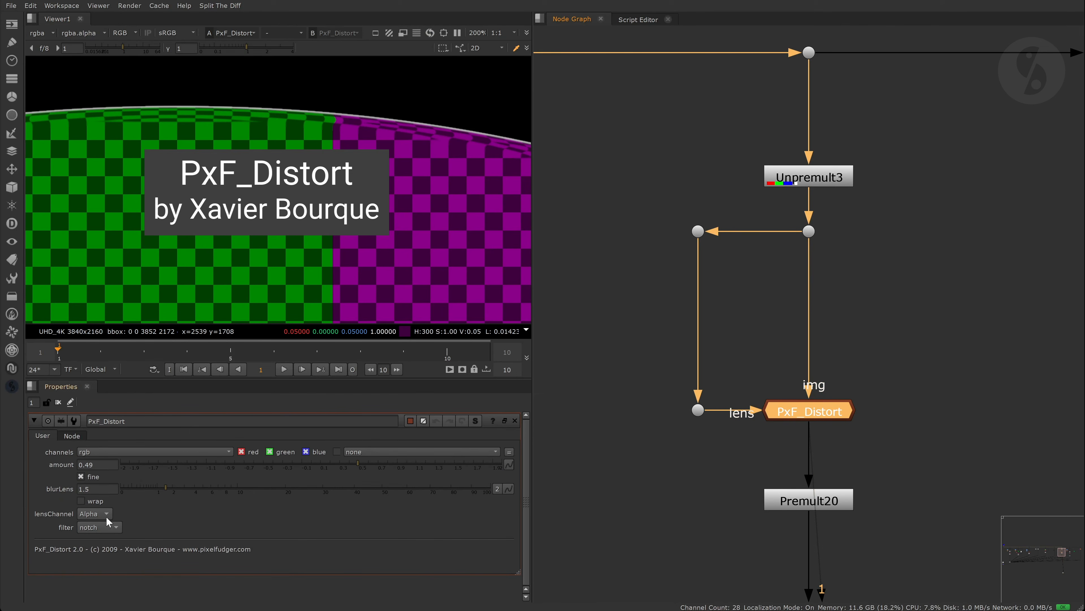
{"action": "left_click", "coordinate": [114, 528]}
{"action": "left_click", "coordinate": [246, 524]}
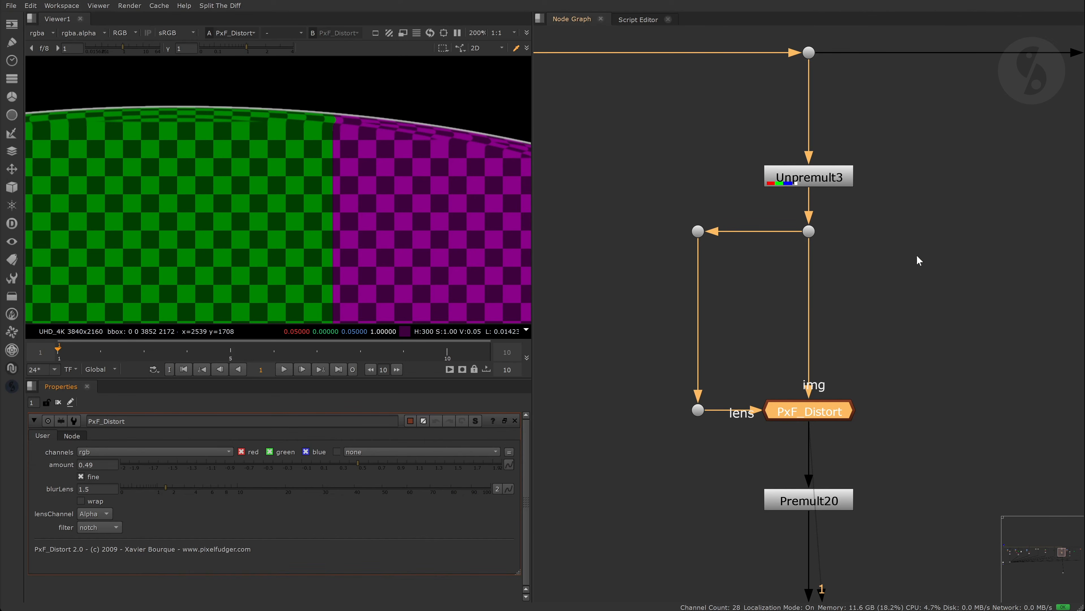
{"action": "middle_click_drag", "start_coordinate": [916, 254], "coordinate": [620, 274]}
{"action": "middle_click_drag", "start_coordinate": [735, 304], "coordinate": [743, 253]}
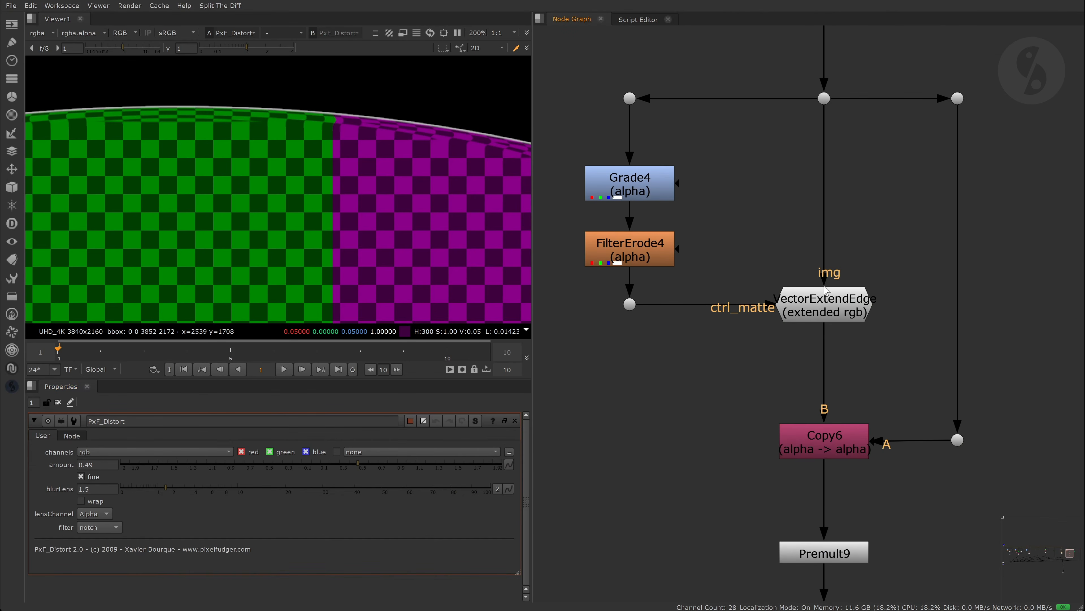
- Show VectorExtendEdge's result in the viewer with its settings open
{"action": "double_click", "coordinate": [809, 294]}
{"action": "key", "text": "1"}
{"action": "left_click", "coordinate": [642, 431]}
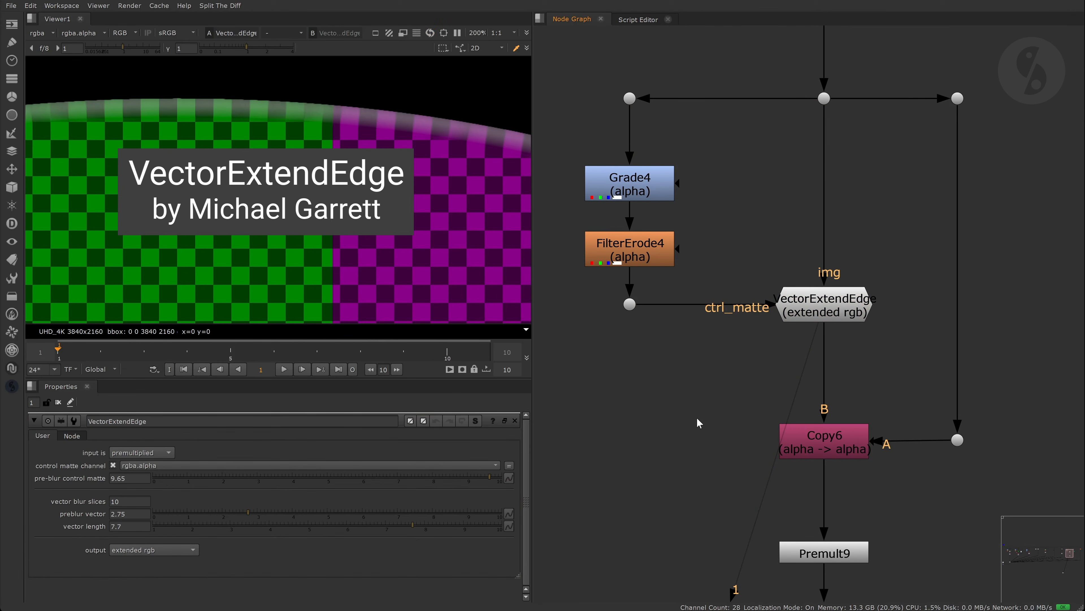
{"action": "left_click", "coordinate": [809, 314]}
- Inspect the VectorExtendEdge group and its ExtendEdge subgroup, then return and pan to VectorEdgeExtend
{"action": "key", "text": "ctrl+Return"}
{"action": "scroll", "coordinate": [685, 125], "scroll_direction": "up", "scroll_amount": 6}
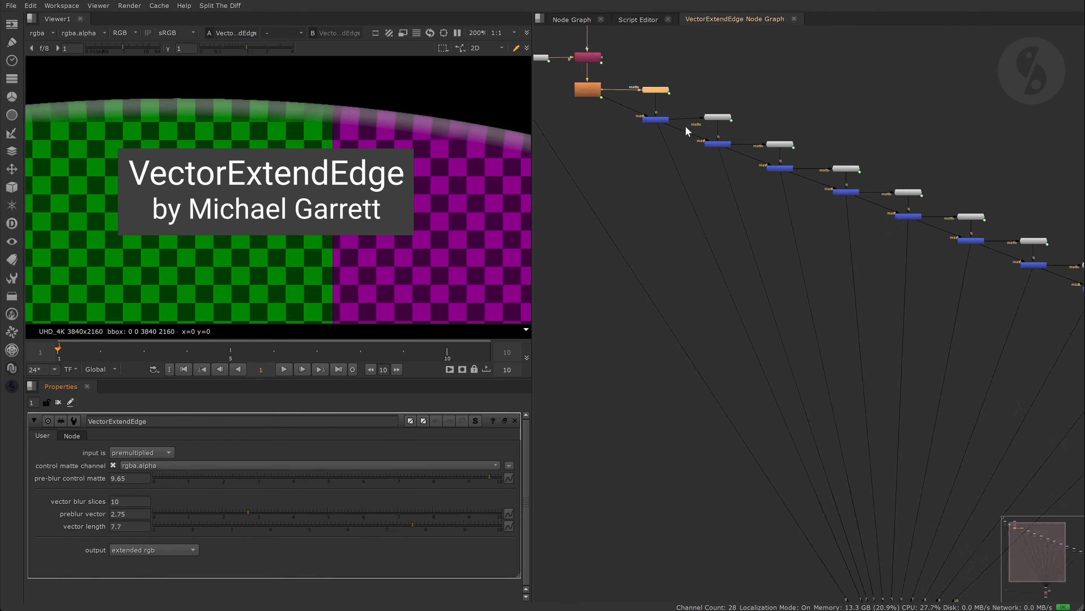
{"action": "left_click", "coordinate": [785, 187]}
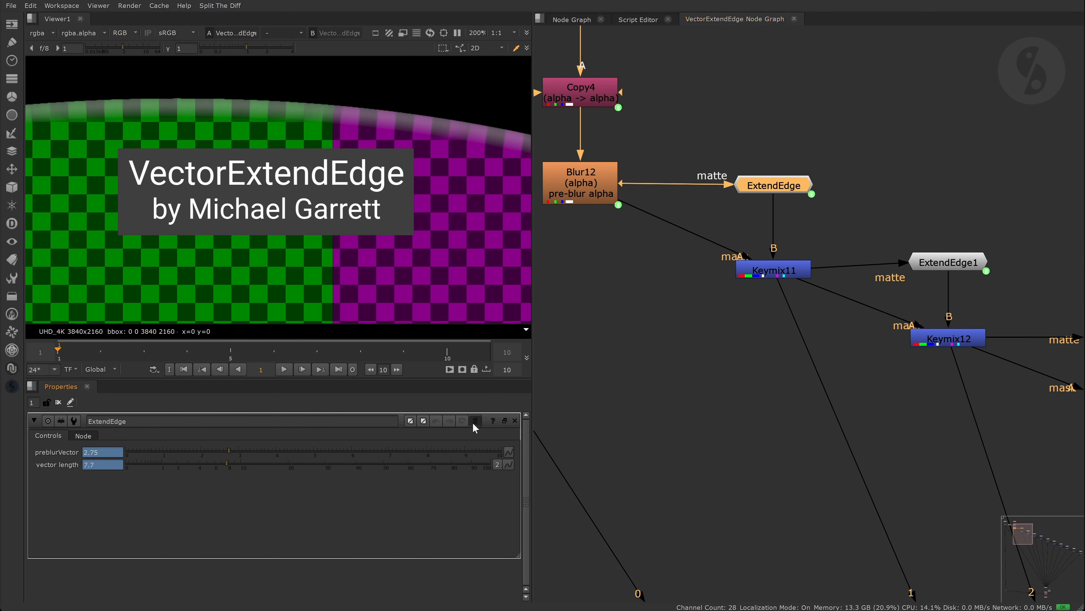
{"action": "key", "text": "ctrl+Return"}
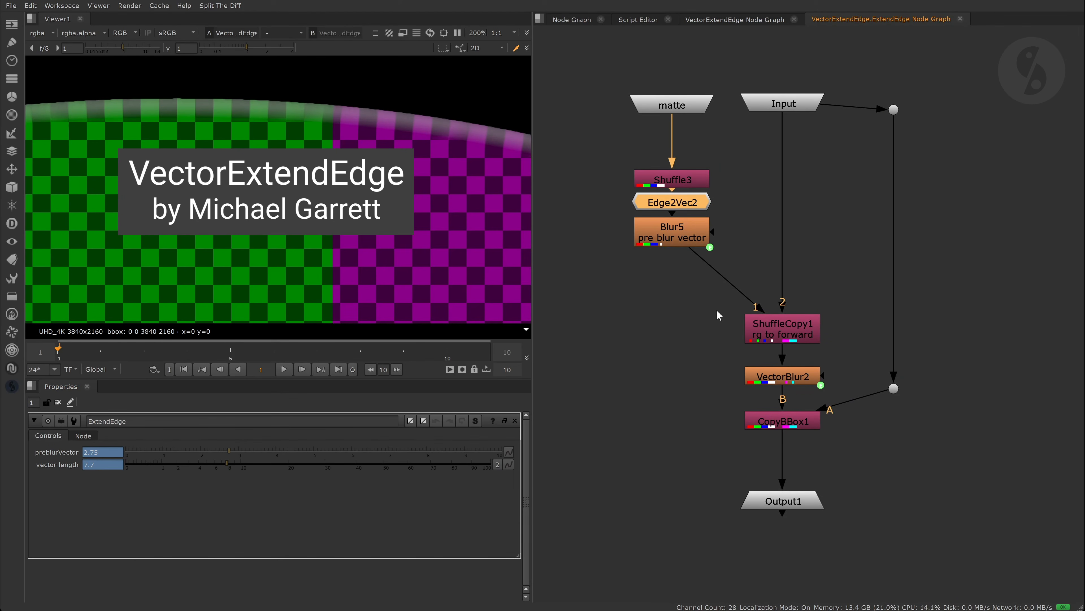
{"action": "left_click", "coordinate": [794, 20]}
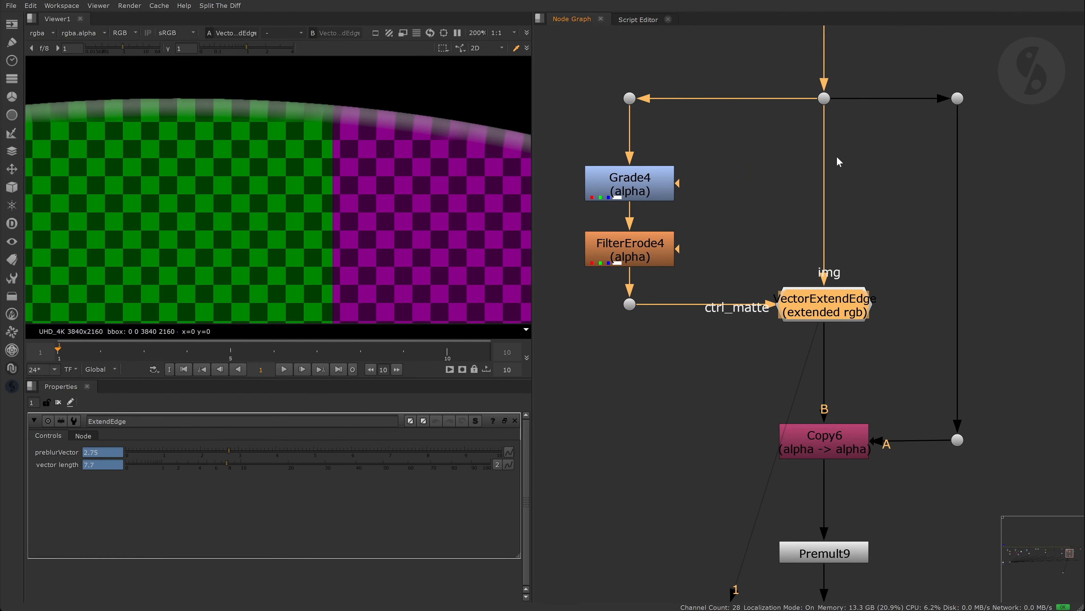
{"action": "middle_click_drag", "start_coordinate": [881, 162], "coordinate": [633, 178]}
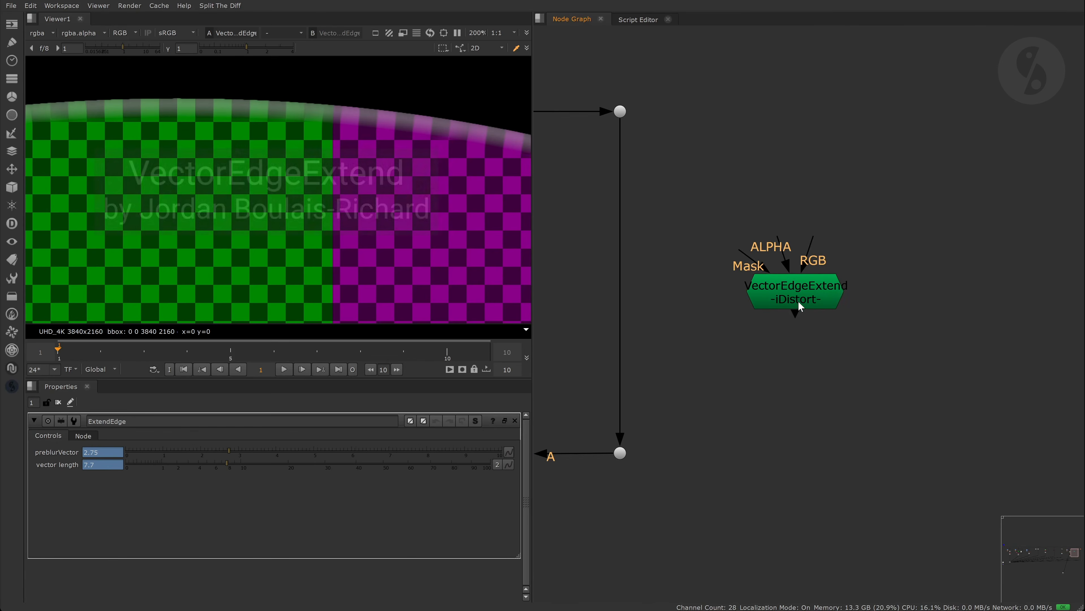
- Check VectorEdgeExtend's method, keeping iDistort, and pan to the Edge_Expand tree
{"action": "left_click", "coordinate": [797, 299]}
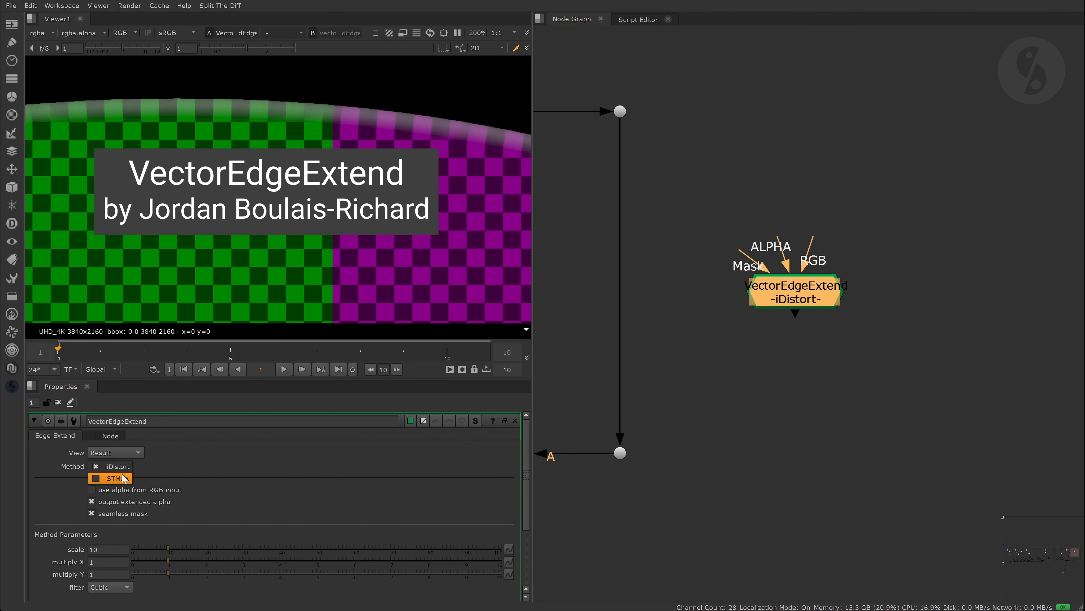
{"action": "left_click", "coordinate": [112, 466]}
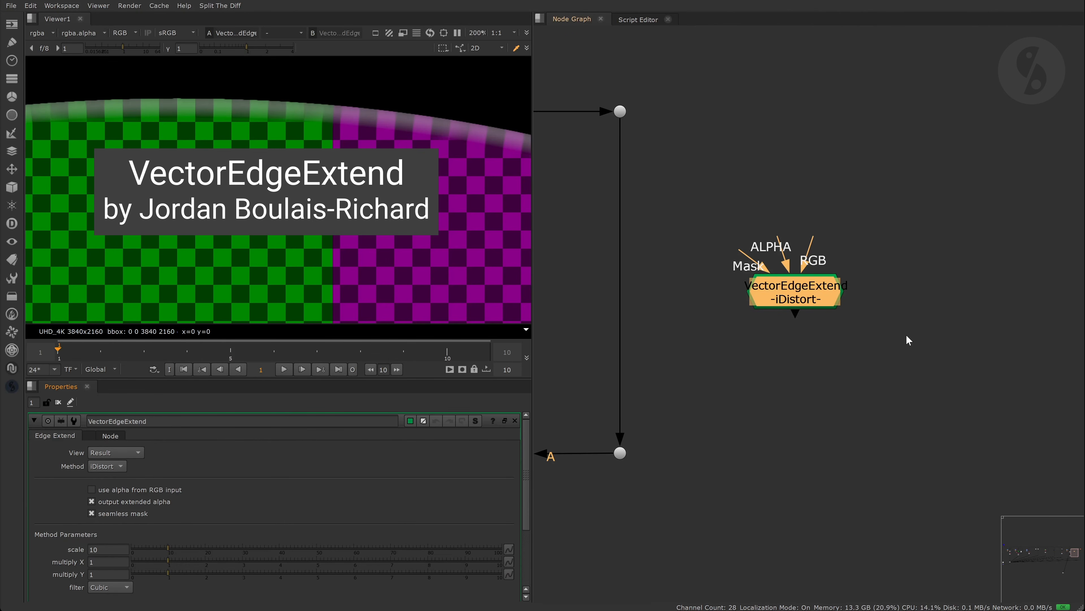
{"action": "middle_click_drag", "start_coordinate": [934, 324], "coordinate": [594, 353]}
{"action": "middle_click_drag", "start_coordinate": [797, 217], "coordinate": [768, 278]}
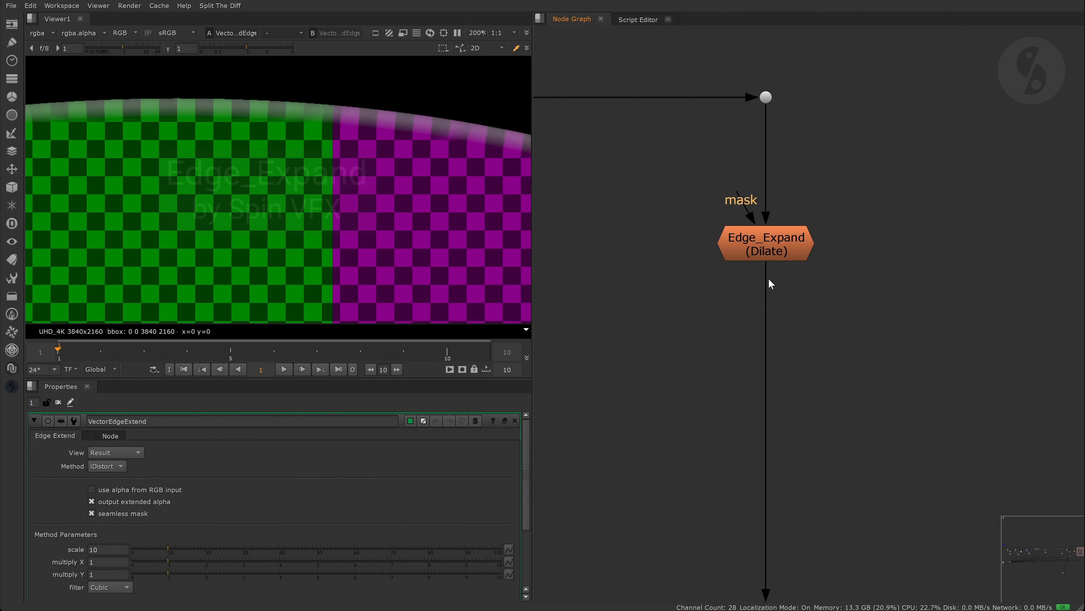
- View Edge_Expand's result and check its method list, keeping Dilate
{"action": "double_click", "coordinate": [783, 257]}
{"action": "key", "text": "1"}
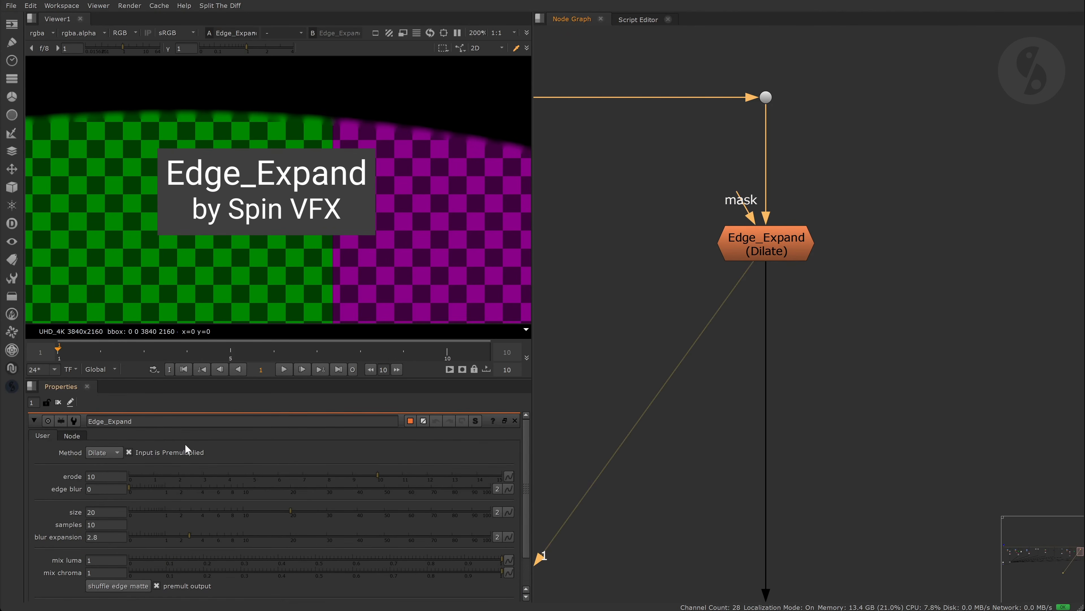
{"action": "left_click", "coordinate": [112, 451]}
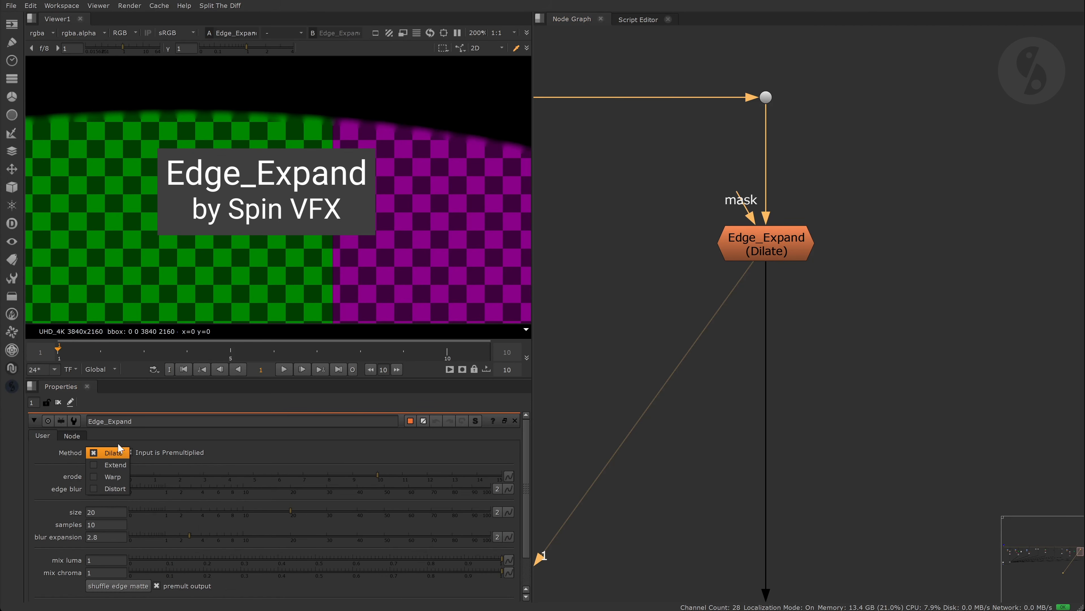
{"action": "left_click", "coordinate": [131, 434]}
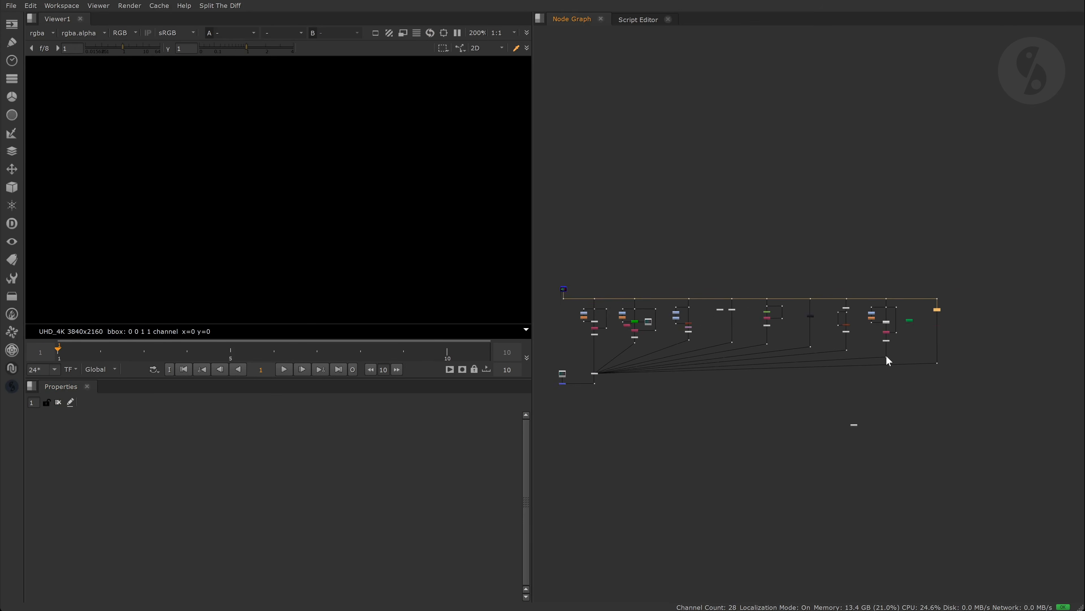
- Zoom the Node Graph out to frame all the comparison trees and clear the selection
{"action": "middle_click_drag", "start_coordinate": [773, 336], "coordinate": [817, 325]}
{"action": "scroll", "coordinate": [818, 325], "scroll_direction": "up", "scroll_amount": 1}
{"action": "middle_click_drag", "start_coordinate": [817, 326], "coordinate": [834, 260]}
{"action": "left_click", "coordinate": [838, 144]}
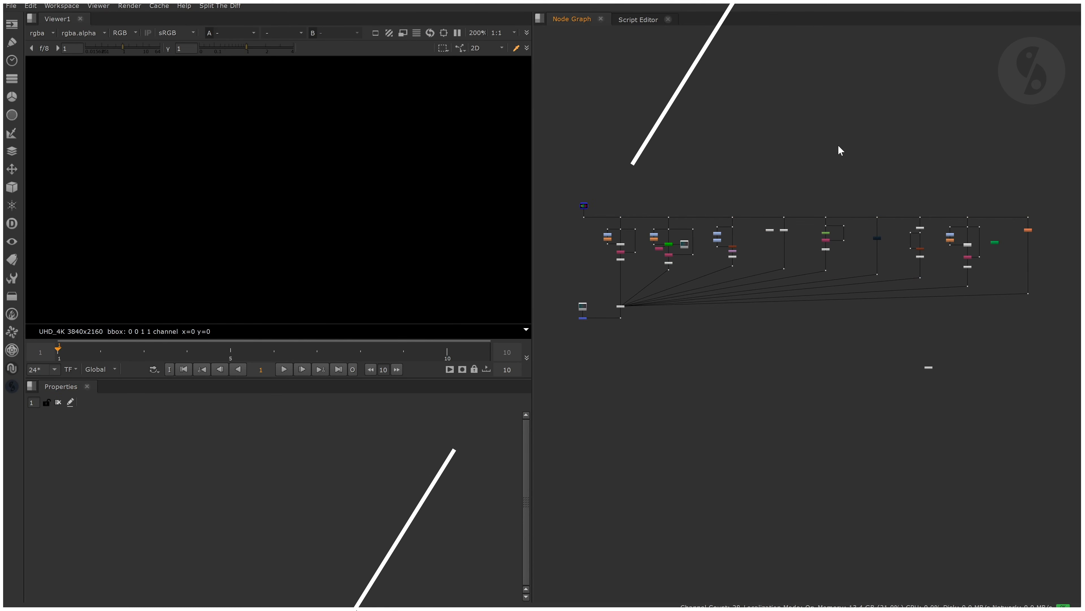